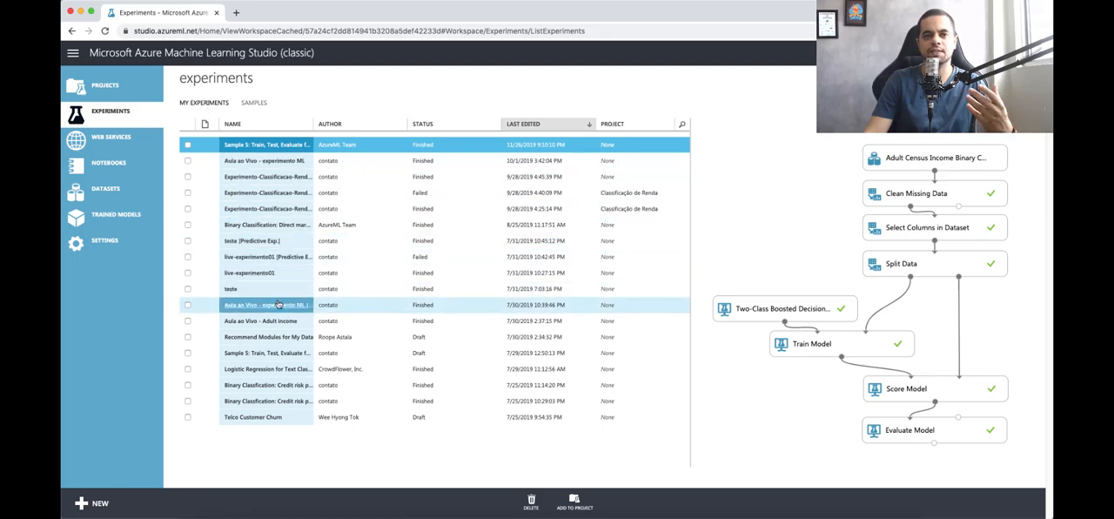
Step: Create a new blank experiment after browsing the Microsoft sample templates
{"action": "left_click", "coordinate": [101, 504]}
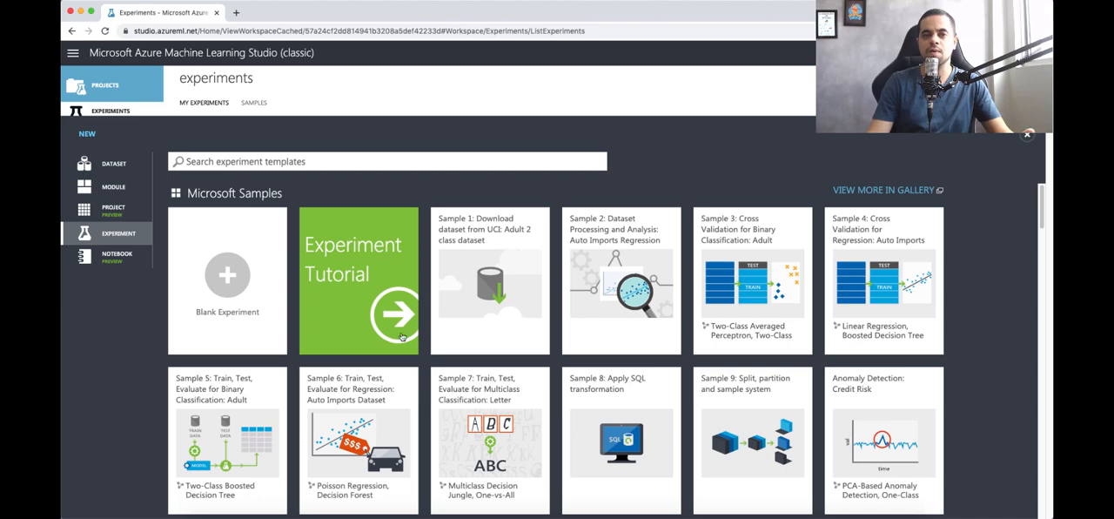
{"action": "scroll", "coordinate": [466, 360], "scroll_direction": "down", "scroll_amount": 1}
{"action": "scroll", "coordinate": [478, 356], "scroll_direction": "down", "scroll_amount": 1}
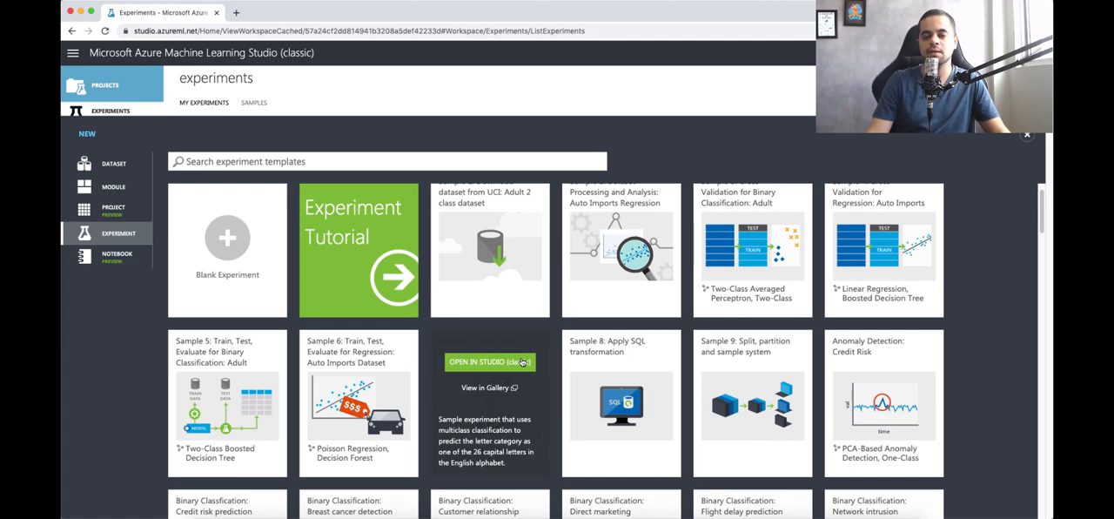
{"action": "scroll", "coordinate": [522, 362], "scroll_direction": "down", "scroll_amount": 3}
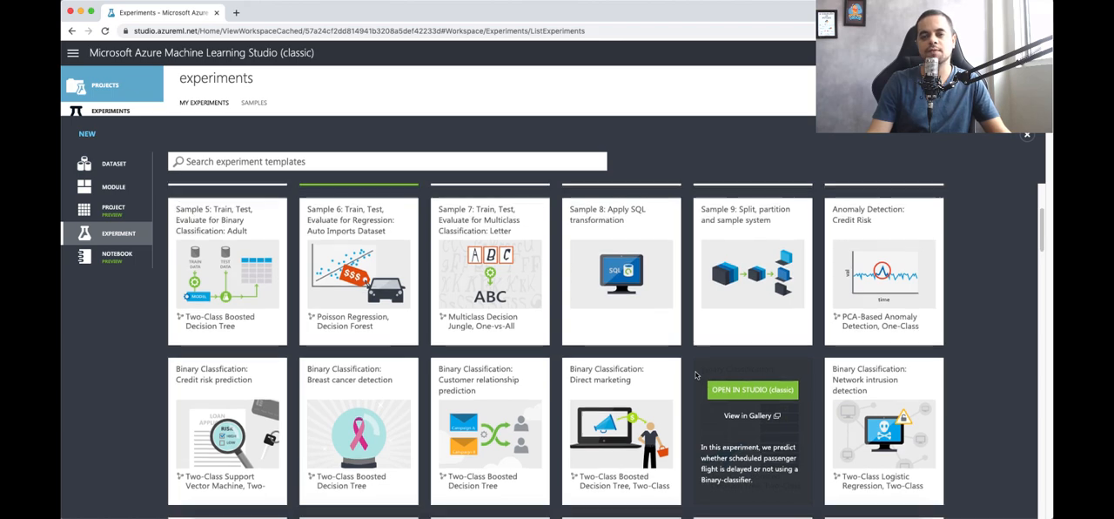
{"action": "scroll", "coordinate": [906, 414], "scroll_direction": "down", "scroll_amount": 3}
{"action": "scroll", "coordinate": [905, 414], "scroll_direction": "down", "scroll_amount": 3}
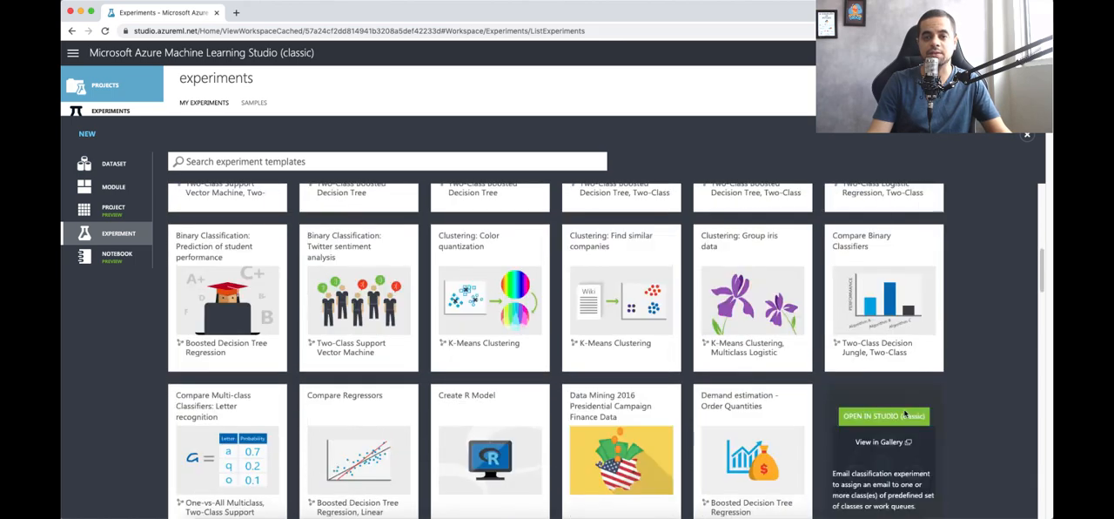
{"action": "scroll", "coordinate": [368, 338], "scroll_direction": "down", "scroll_amount": 1}
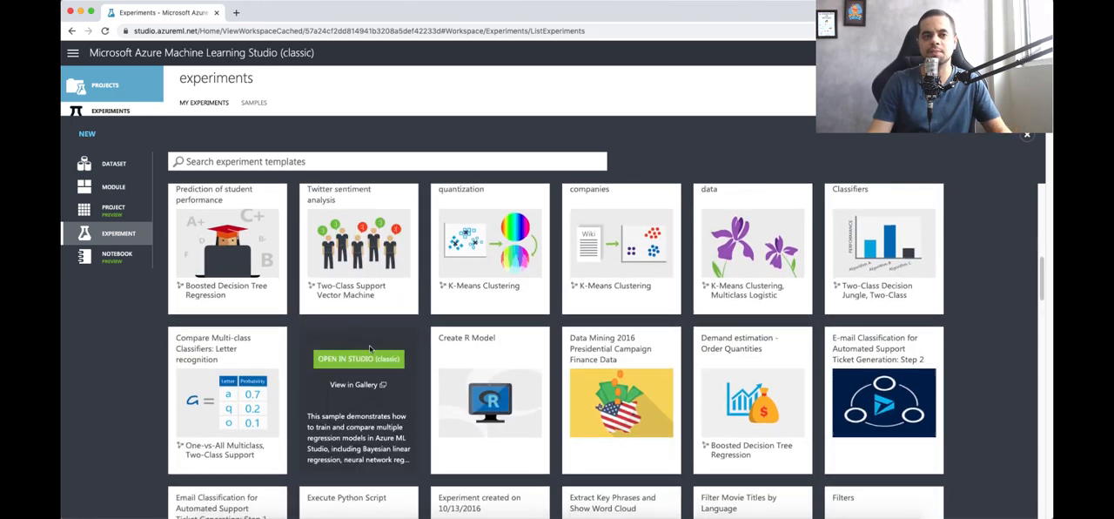
{"action": "scroll", "coordinate": [374, 343], "scroll_direction": "up", "scroll_amount": 3}
{"action": "scroll", "coordinate": [424, 297], "scroll_direction": "up", "scroll_amount": 4}
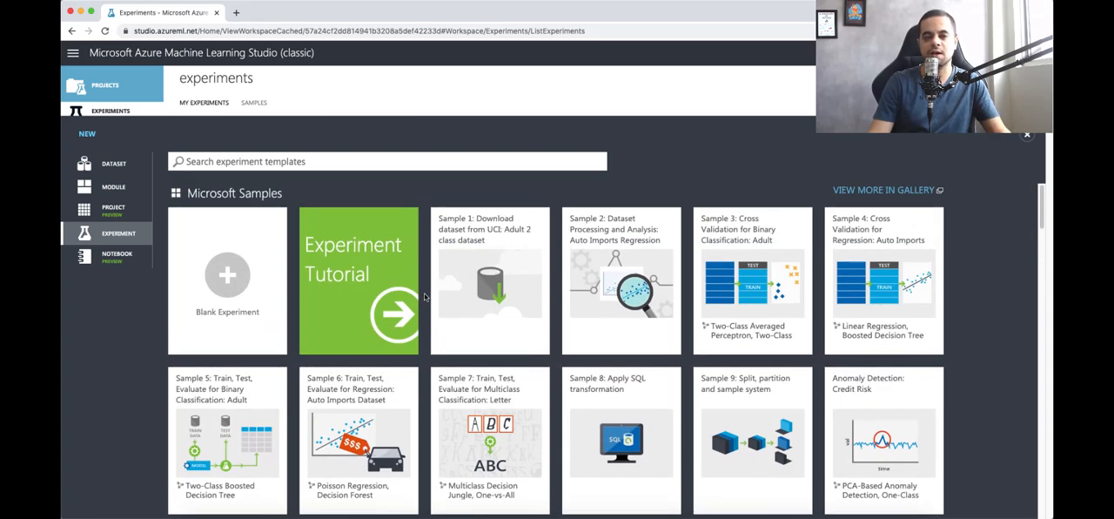
{"action": "left_click", "coordinate": [247, 293]}
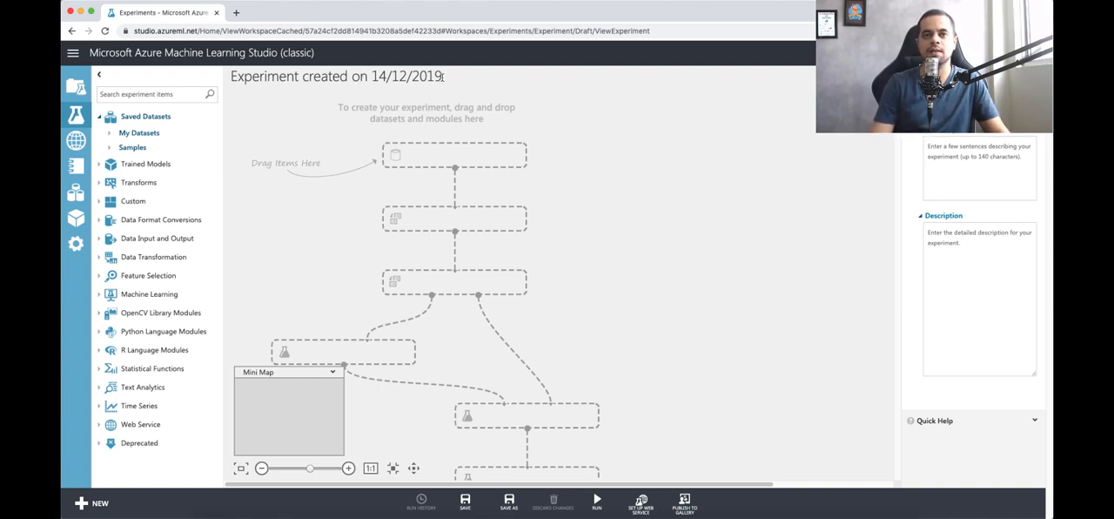
Step: Replace the default experiment name with "Projeto de Machine Learning - 01"
{"action": "left_click_drag", "start_coordinate": [441, 79], "coordinate": [234, 69]}
{"action": "key", "text": "BackSpace"}
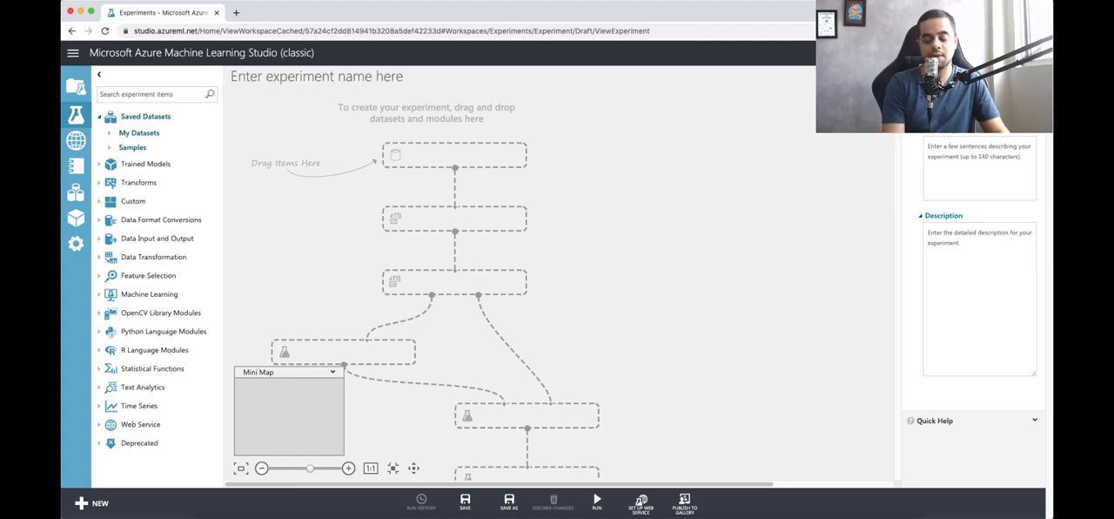
{"action": "type", "text": "Projeto "}
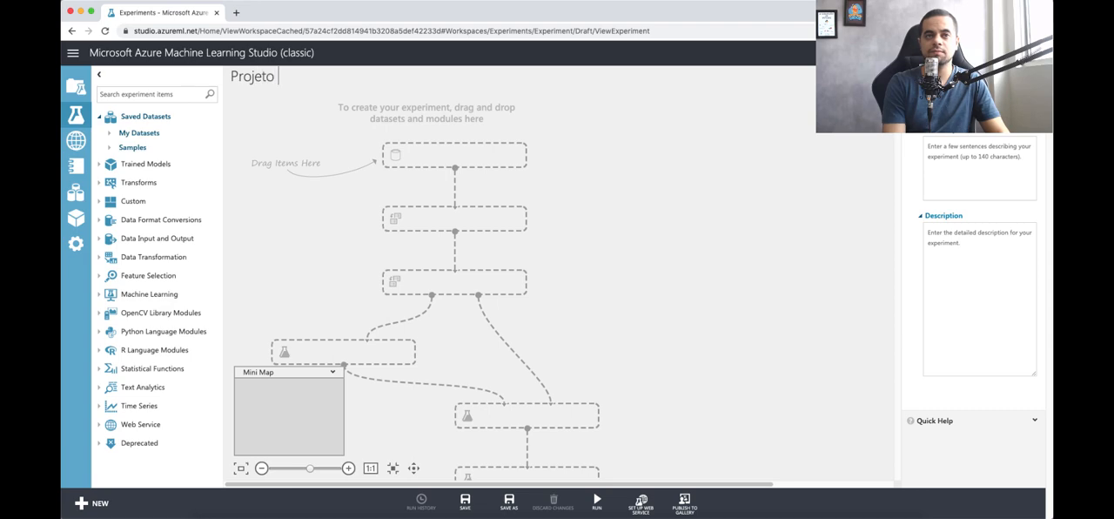
{"action": "type", "text": "de Machine L"}
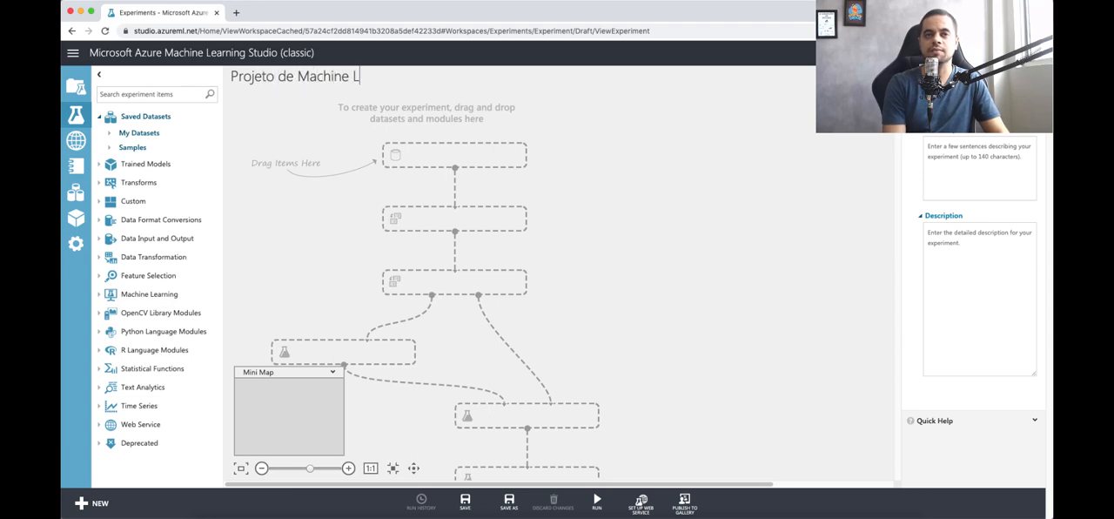
{"action": "type", "text": "earning - "}
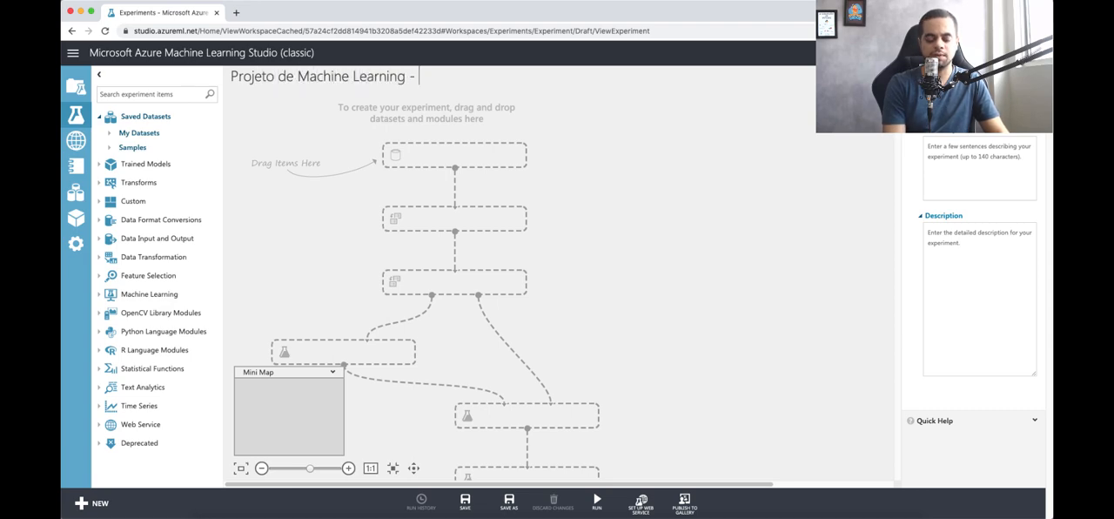
{"action": "type", "text": "01"}
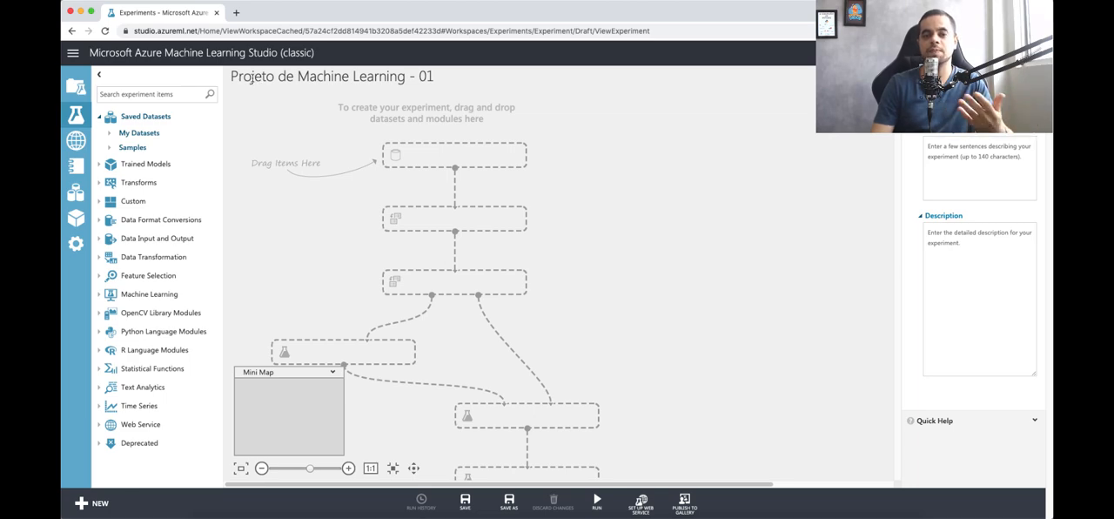
Step: Change the word "Projeto" in the experiment name to "Experimento"
{"action": "double_click", "coordinate": [252, 78]}
{"action": "type", "text": "Experimen"}
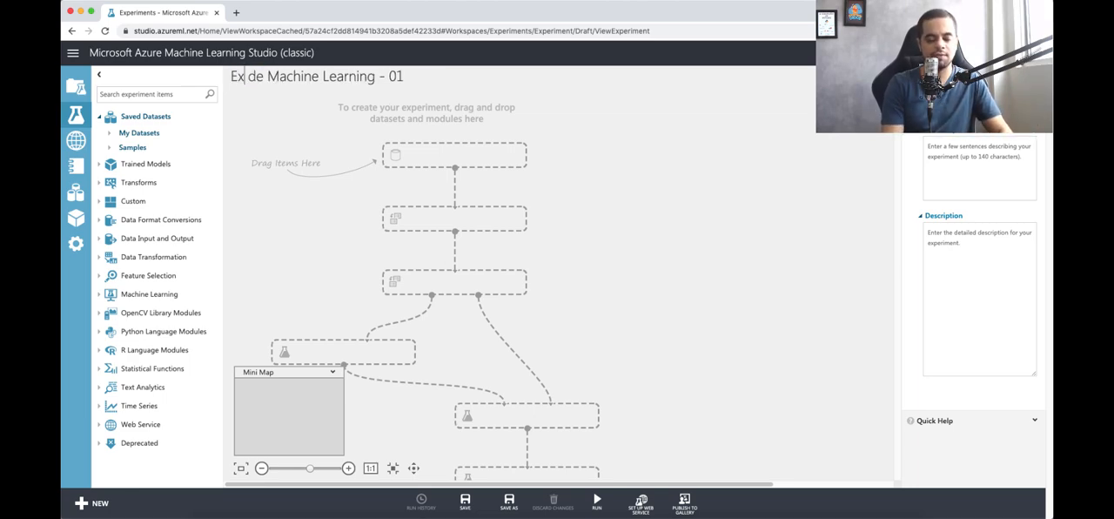
{"action": "type", "text": "to"}
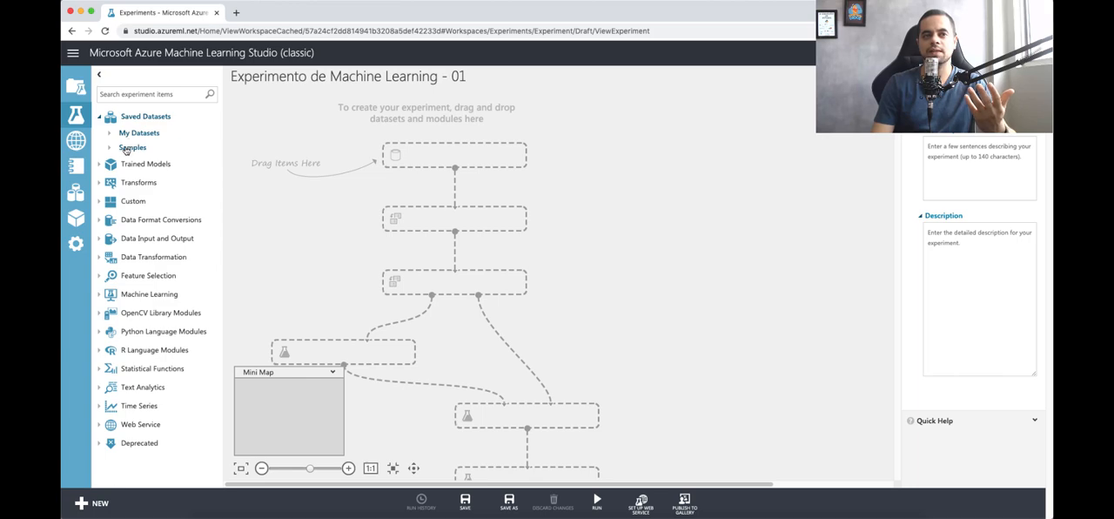
Step: Look through the sample datasets available under Saved Datasets and collapse the list again
{"action": "left_click", "coordinate": [127, 150]}
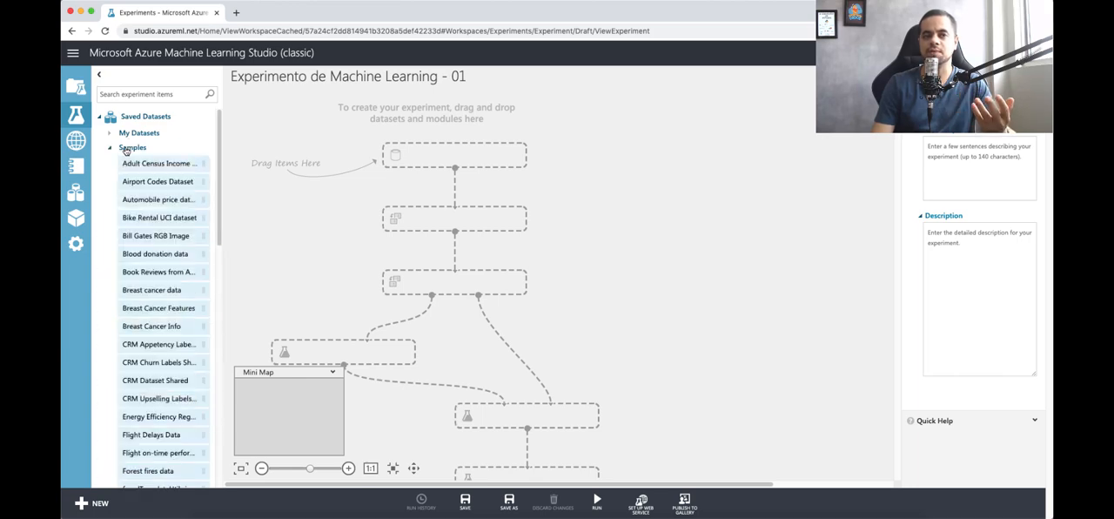
{"action": "scroll", "coordinate": [139, 205], "scroll_direction": "down", "scroll_amount": 1}
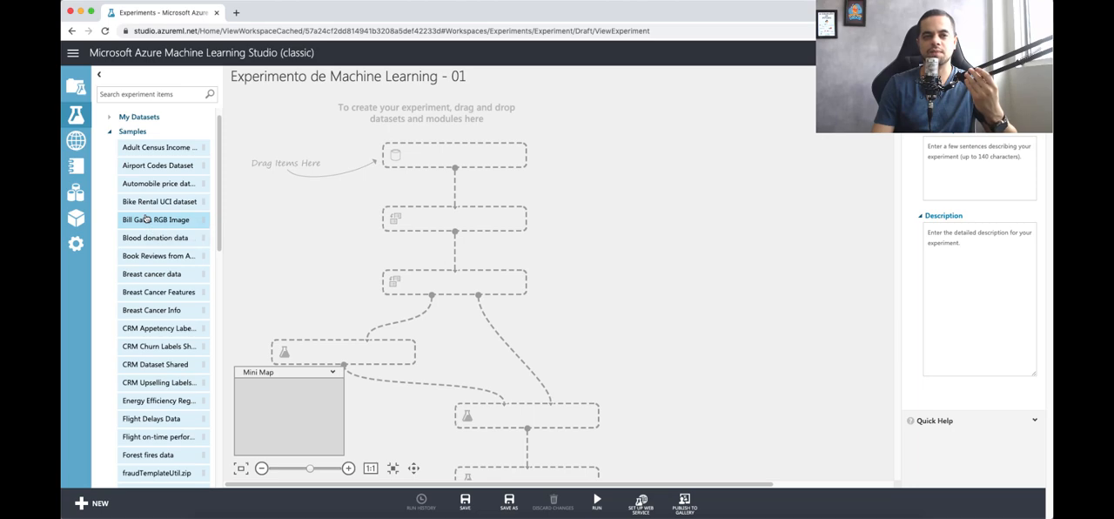
{"action": "scroll", "coordinate": [144, 322], "scroll_direction": "down", "scroll_amount": 1}
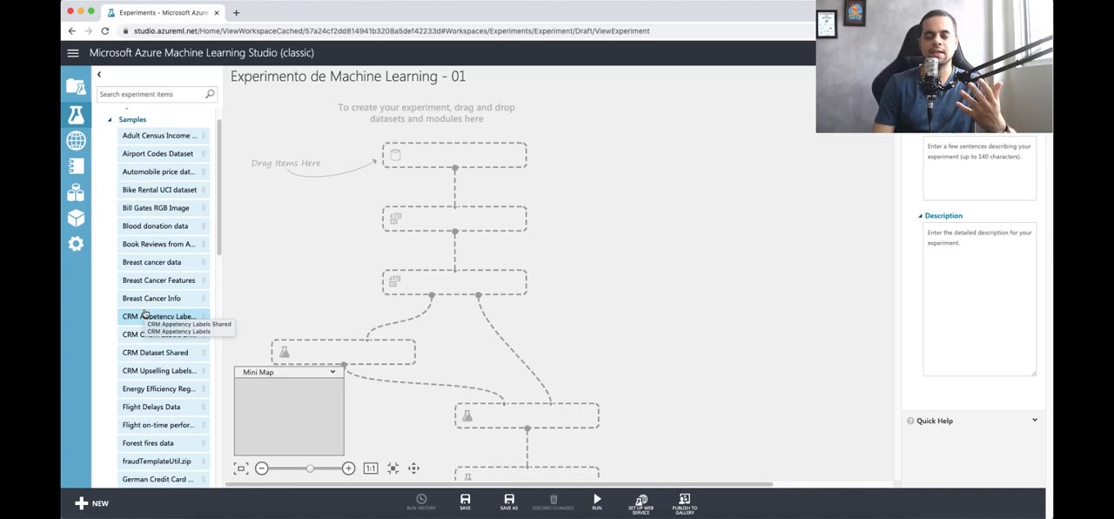
{"action": "scroll", "coordinate": [148, 313], "scroll_direction": "down", "scroll_amount": 2}
{"action": "scroll", "coordinate": [169, 281], "scroll_direction": "up", "scroll_amount": 4}
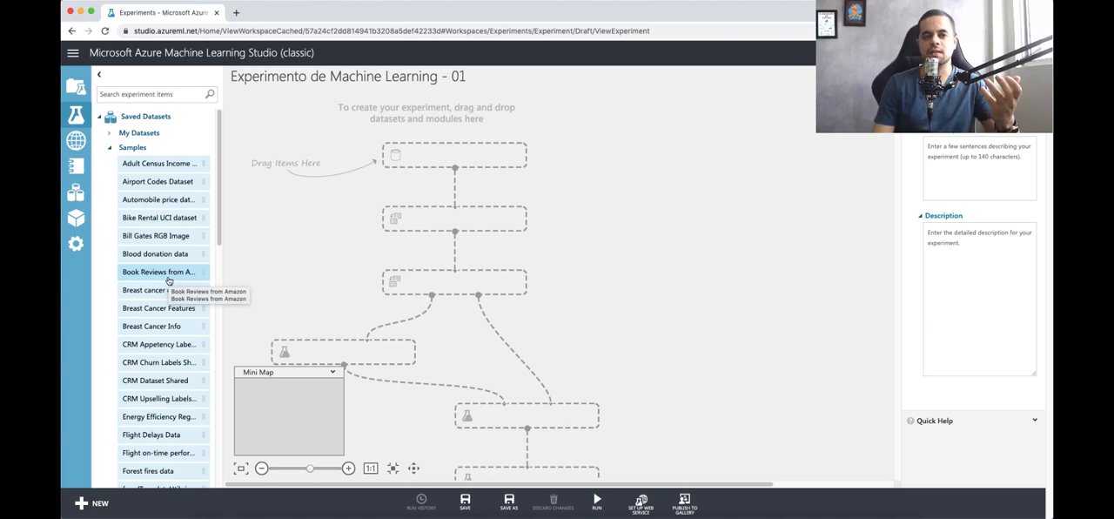
{"action": "left_click", "coordinate": [109, 151]}
Step: Examine the items offered under Trained Models, Transforms, Custom and Data Format Conversions
{"action": "left_click", "coordinate": [164, 167]}
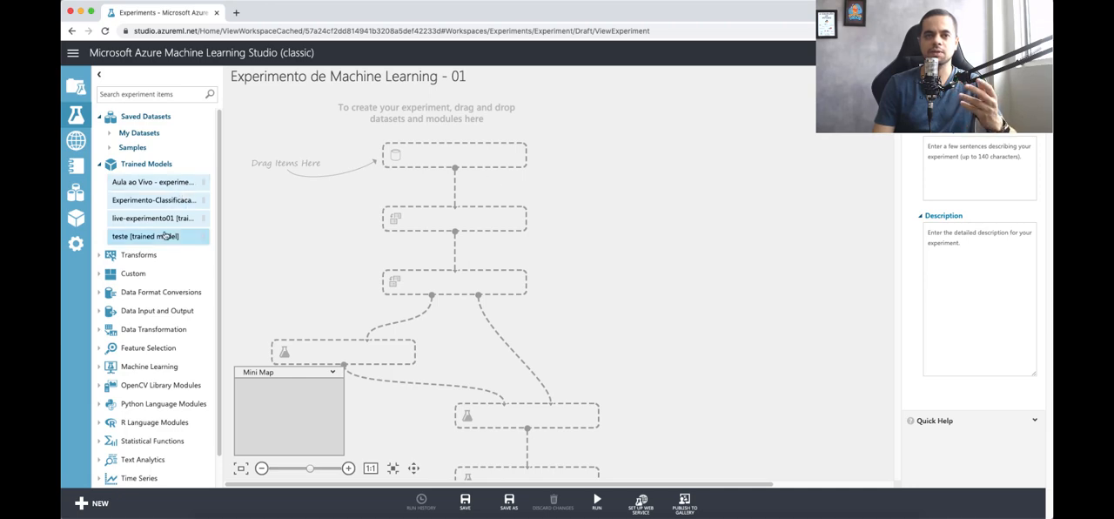
{"action": "left_click", "coordinate": [148, 165]}
{"action": "left_click", "coordinate": [140, 182]}
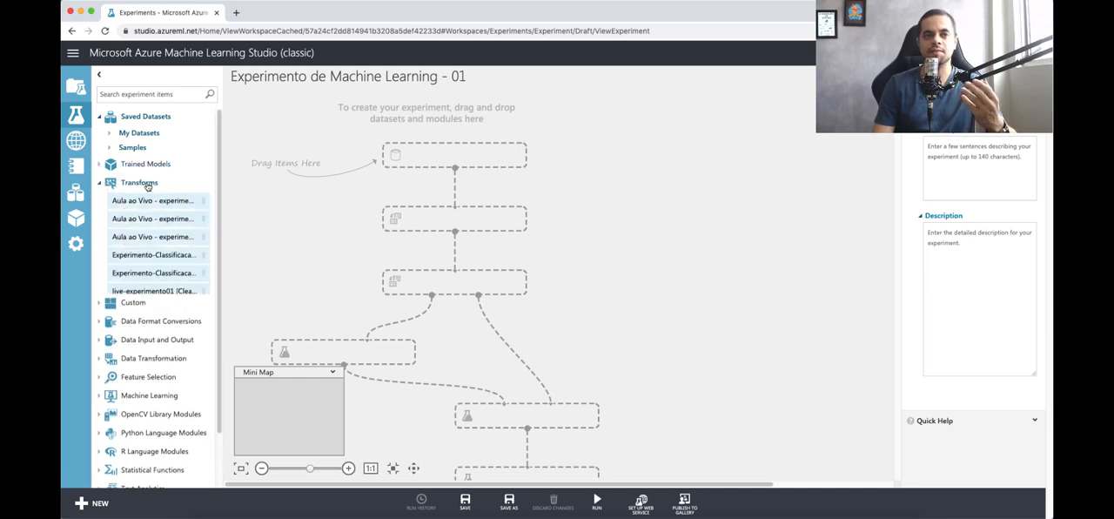
{"action": "left_click", "coordinate": [138, 183]}
{"action": "left_click", "coordinate": [139, 201]}
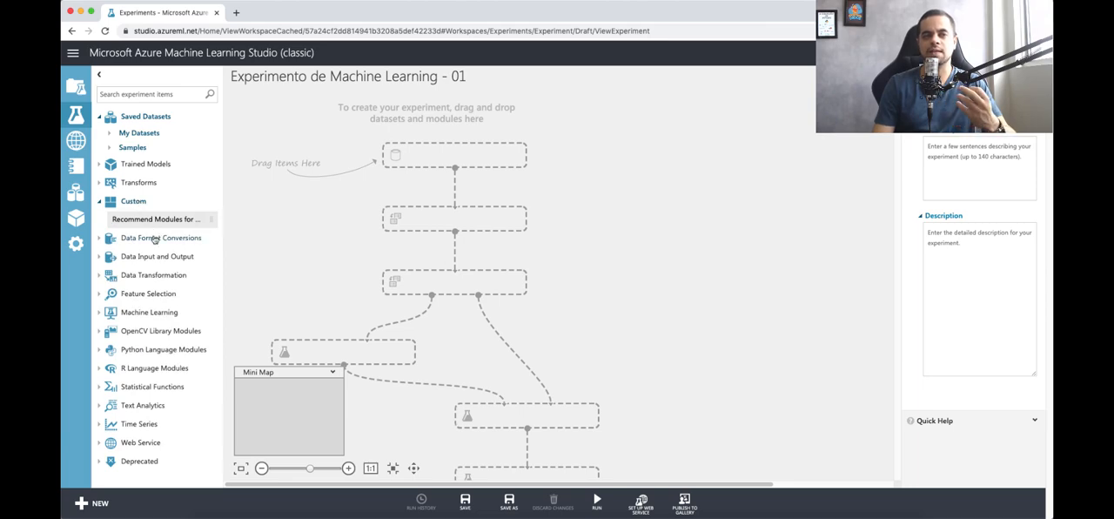
{"action": "left_click", "coordinate": [154, 238]}
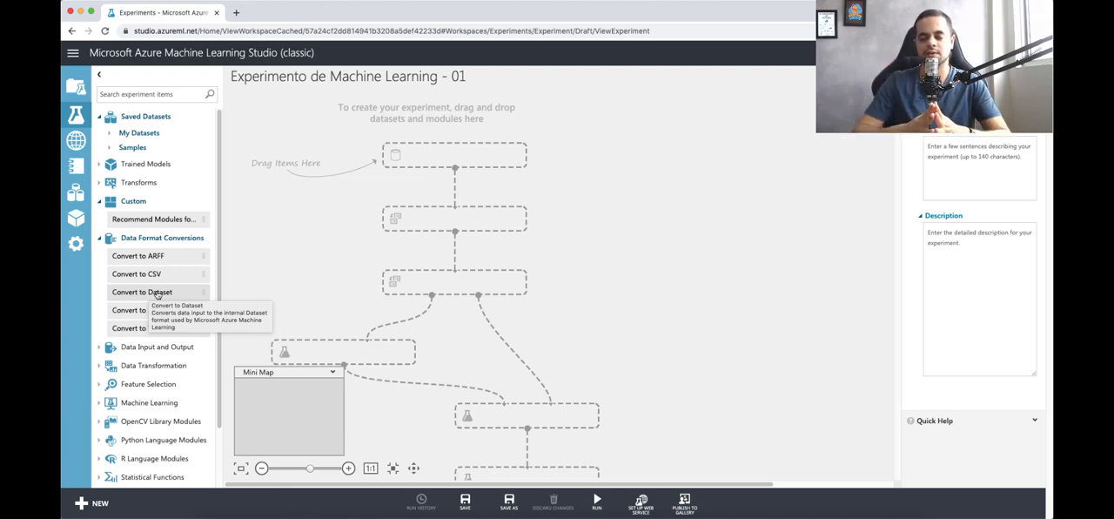
{"action": "left_click", "coordinate": [162, 238]}
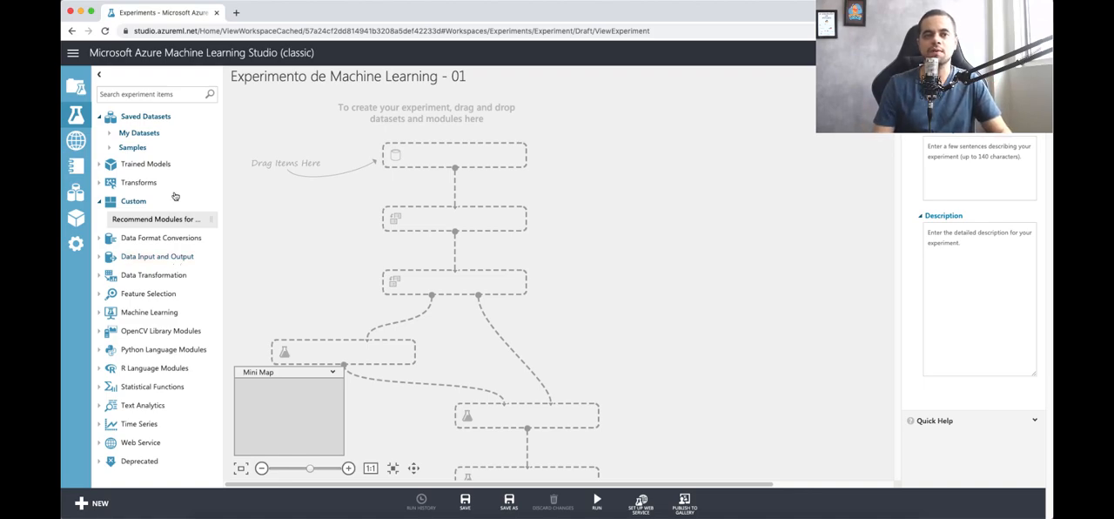
Step: Add the sample Adult Census Income Binary Classification dataset to the experiment canvas and shift it slightly to the right
{"action": "left_click", "coordinate": [133, 148]}
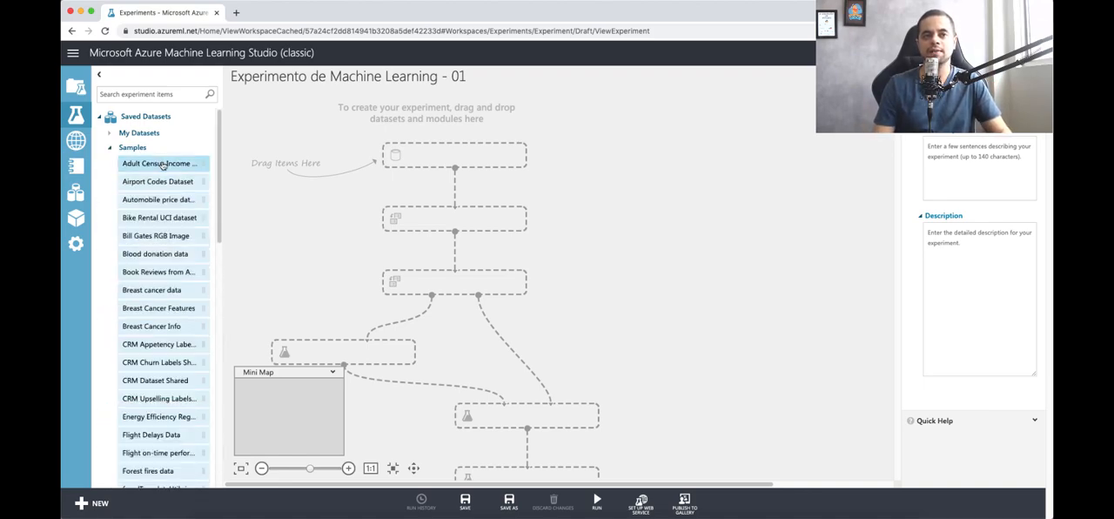
{"action": "left_click_drag", "start_coordinate": [135, 167], "coordinate": [461, 158]}
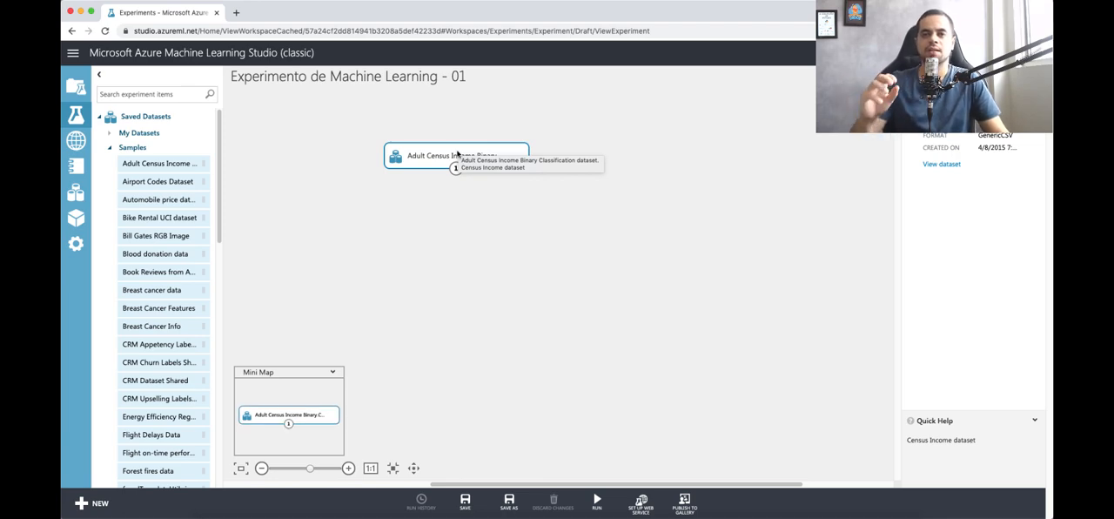
{"action": "scroll", "coordinate": [475, 153], "scroll_direction": "down", "scroll_amount": 1}
{"action": "scroll", "coordinate": [511, 171], "scroll_direction": "down", "scroll_amount": 1}
{"action": "scroll", "coordinate": [511, 171], "scroll_direction": "up", "scroll_amount": 2}
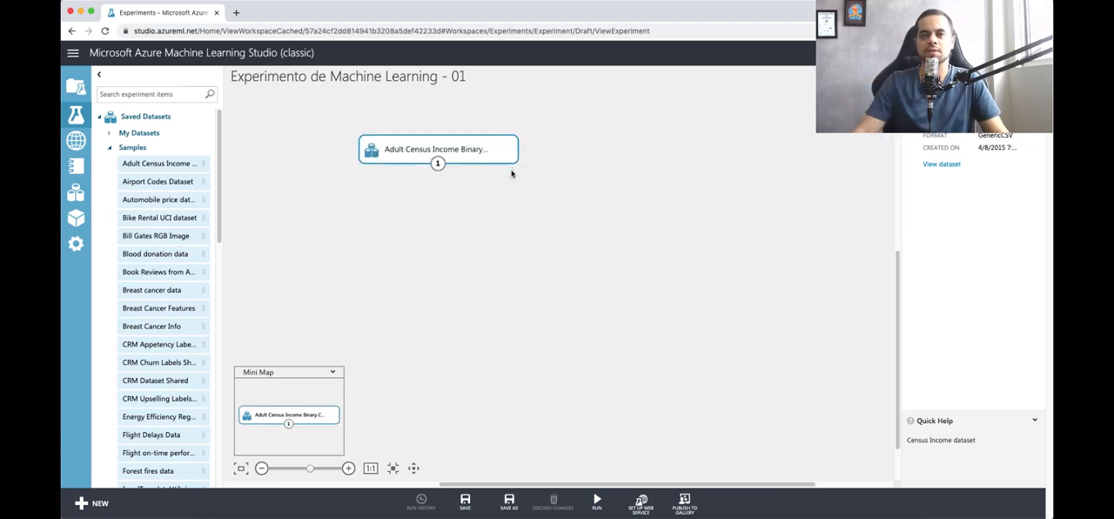
{"action": "scroll", "coordinate": [511, 173], "scroll_direction": "down", "scroll_amount": 1}
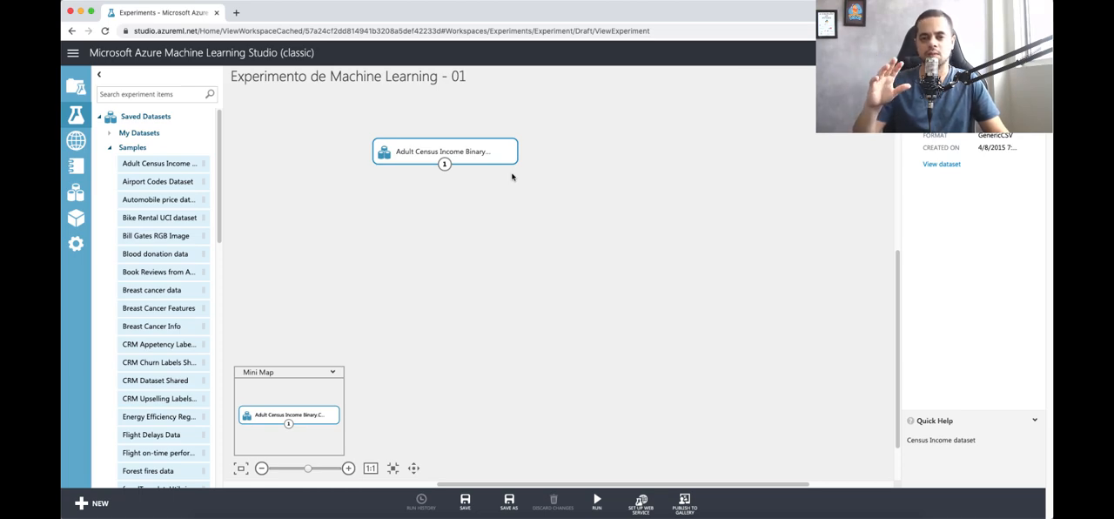
{"action": "left_click", "coordinate": [477, 194]}
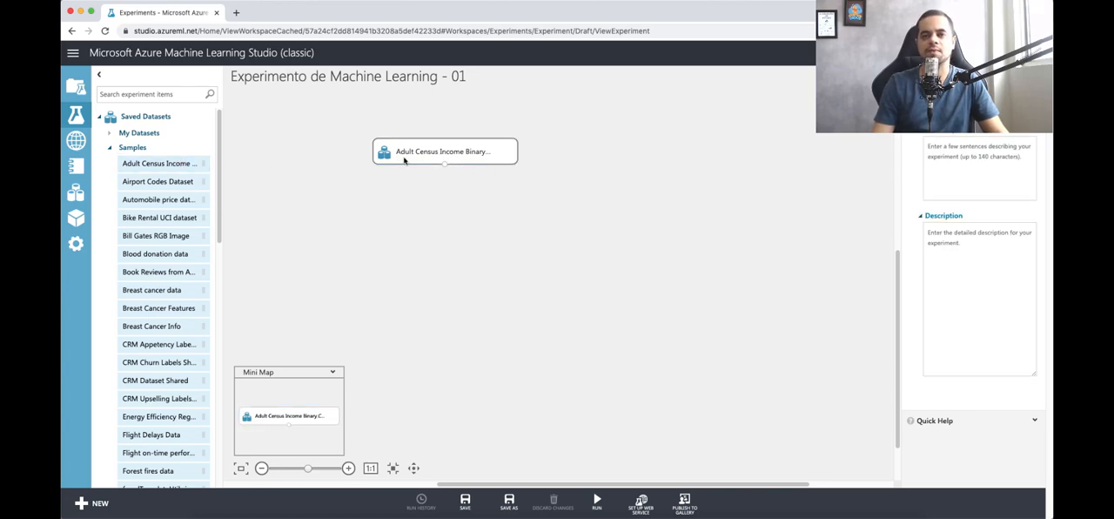
{"action": "left_click_drag", "start_coordinate": [409, 158], "coordinate": [490, 159]}
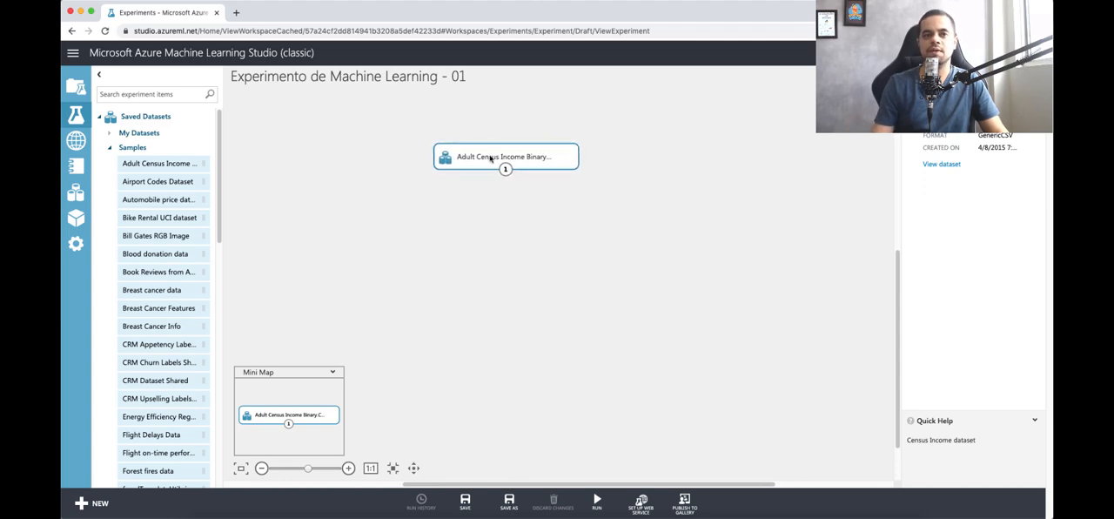
Step: Visualize the Adult Census Income dataset and check its row and column counts
{"action": "right_click", "coordinate": [490, 158]}
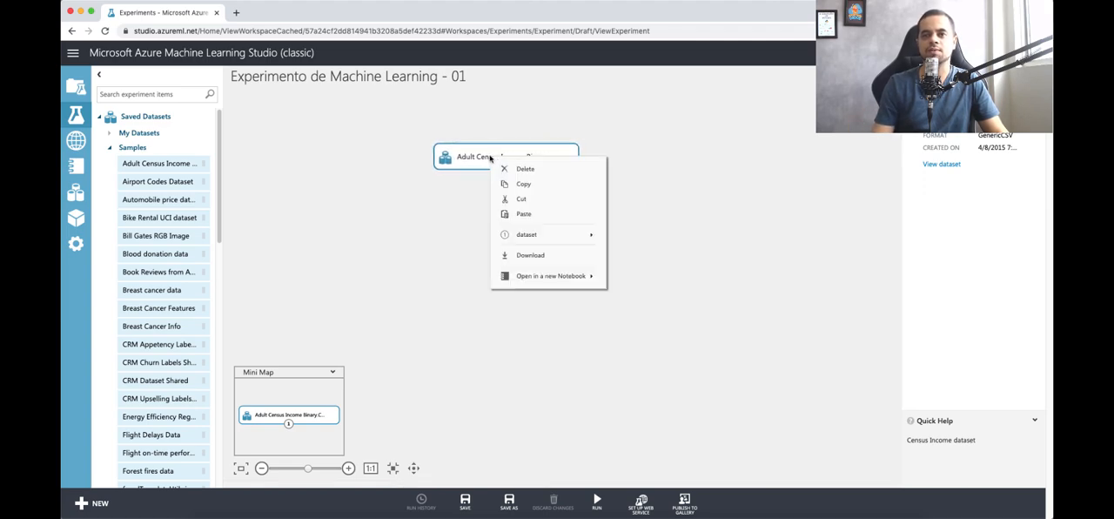
{"action": "mouse_move", "coordinate": [515, 235]}
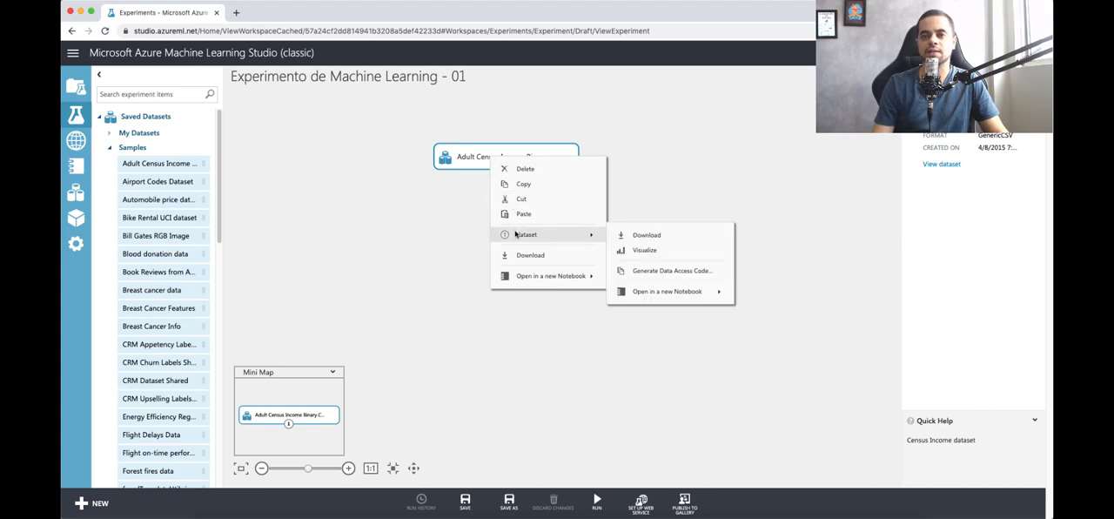
{"action": "left_click", "coordinate": [645, 250]}
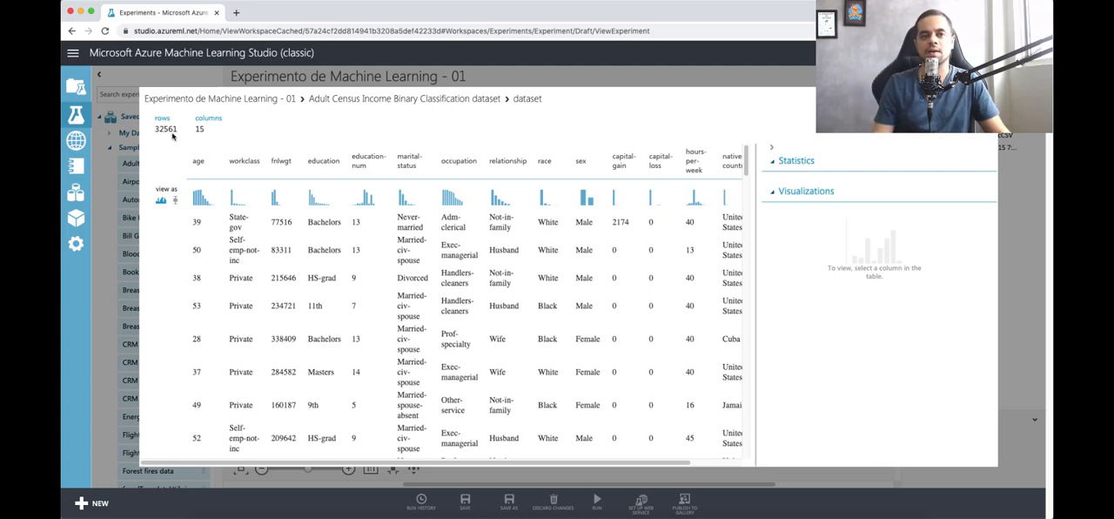
{"action": "left_click_drag", "start_coordinate": [154, 130], "coordinate": [192, 132]}
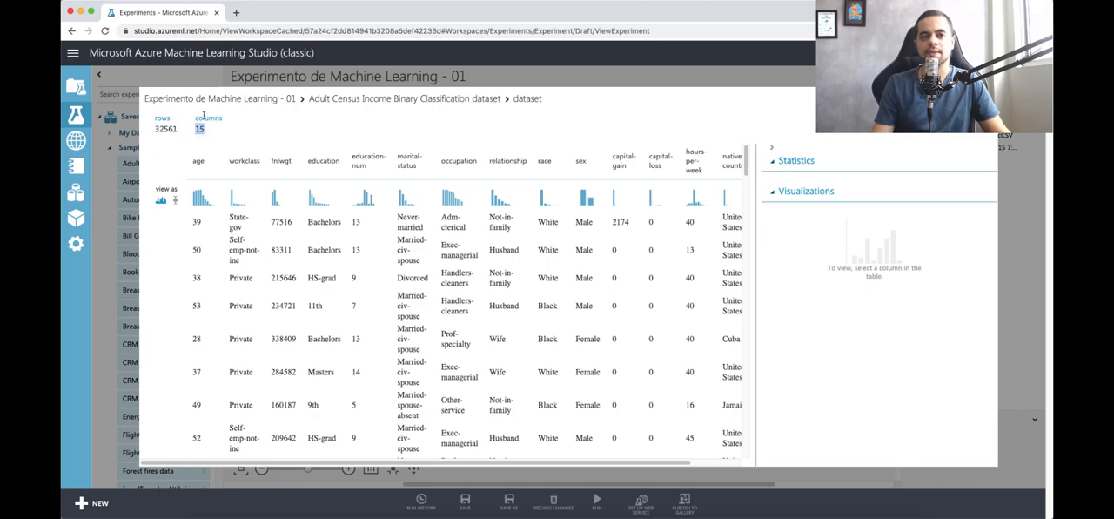
Step: Examine the statistics and histogram of the age column
{"action": "left_click", "coordinate": [196, 168]}
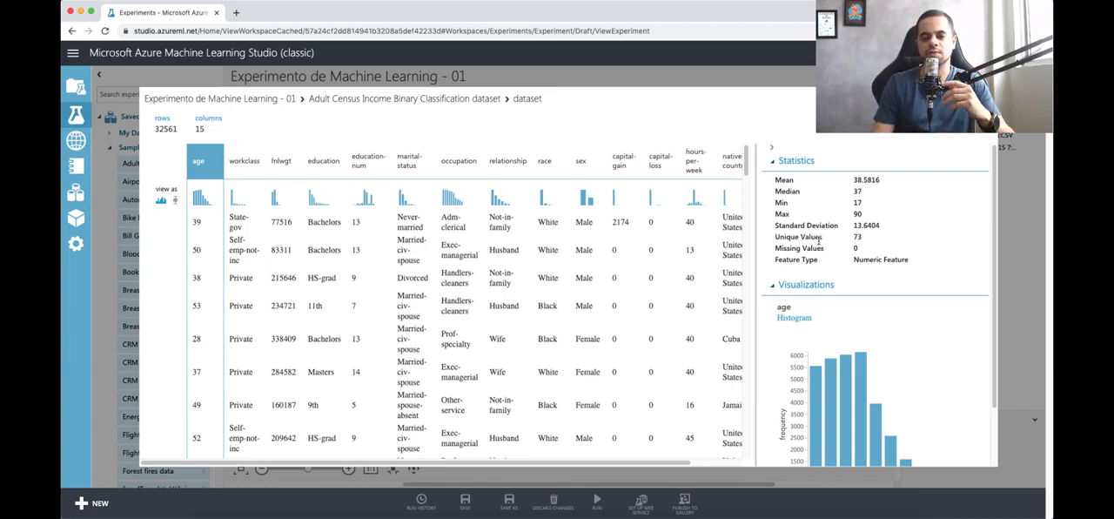
{"action": "scroll", "coordinate": [840, 270], "scroll_direction": "down", "scroll_amount": 3}
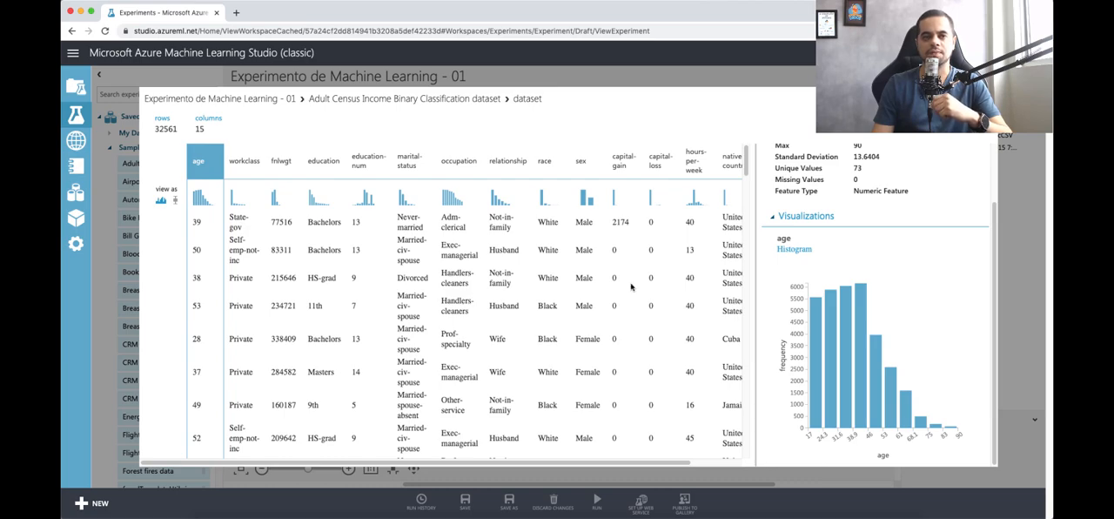
Step: Examine the statistics and histograms of the workclass, fnlwgt, education, education-num and marital-status columns
{"action": "left_click", "coordinate": [248, 159]}
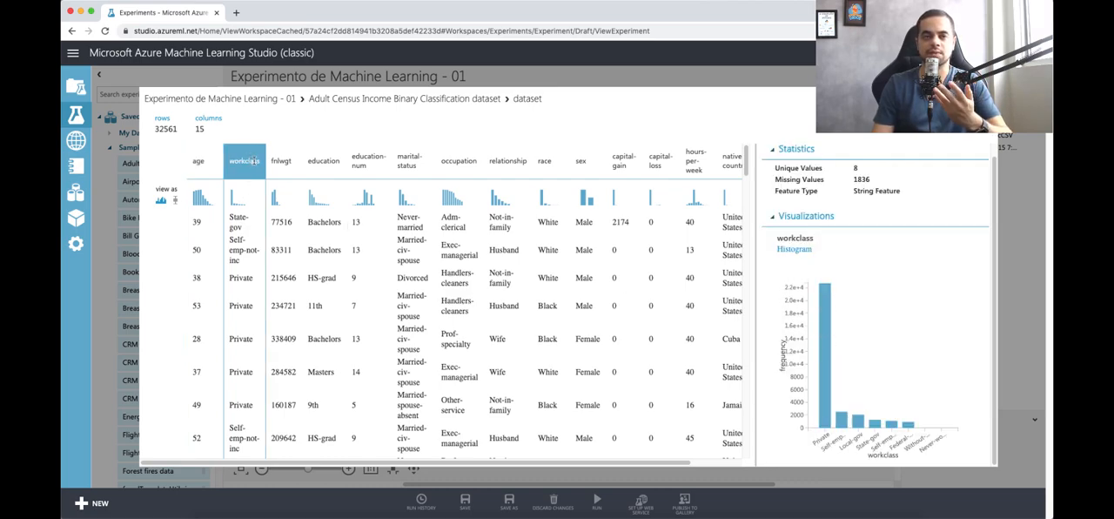
{"action": "left_click", "coordinate": [284, 166]}
{"action": "left_click", "coordinate": [323, 164]}
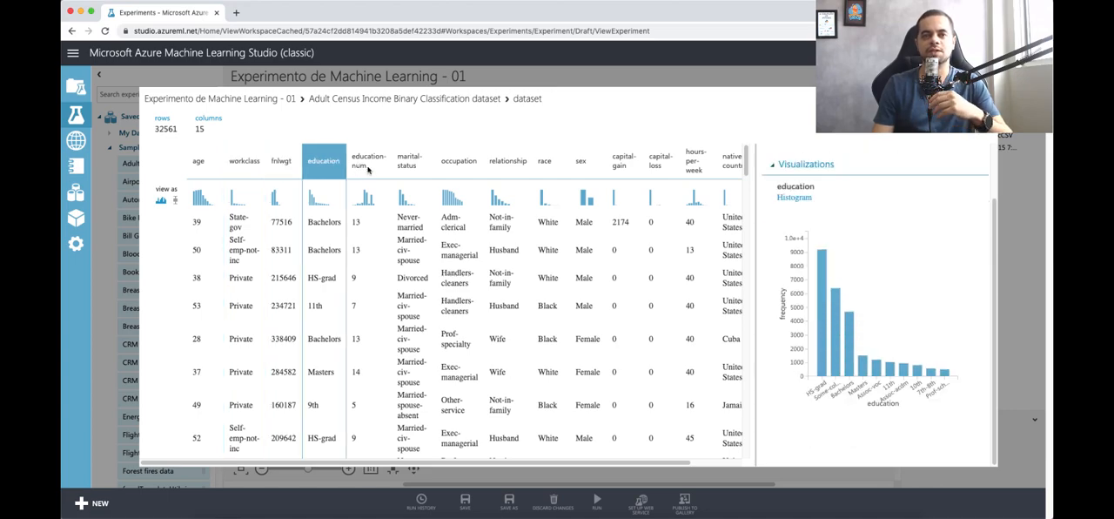
{"action": "left_click", "coordinate": [367, 163]}
{"action": "left_click", "coordinate": [409, 167]}
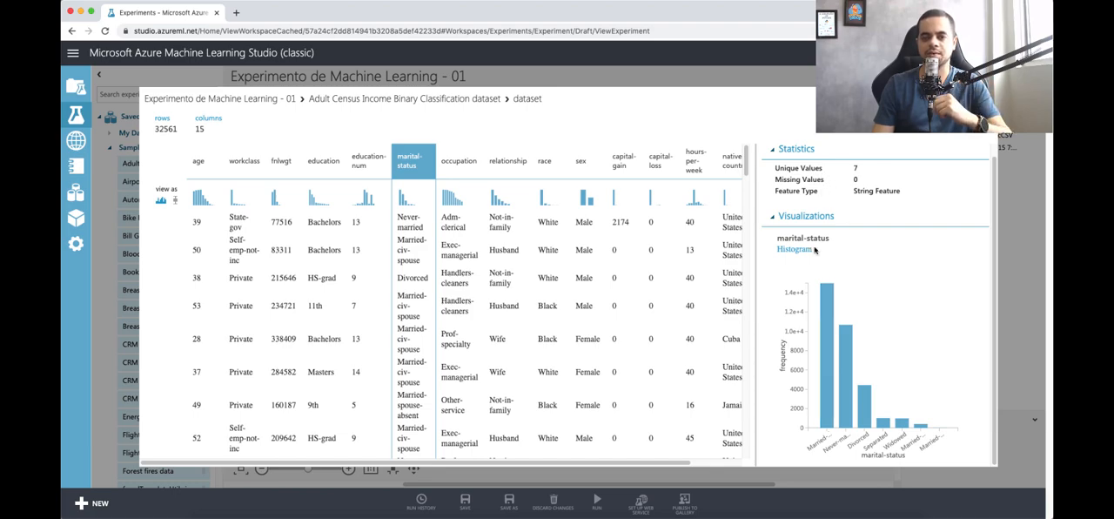
{"action": "left_click", "coordinate": [367, 209]}
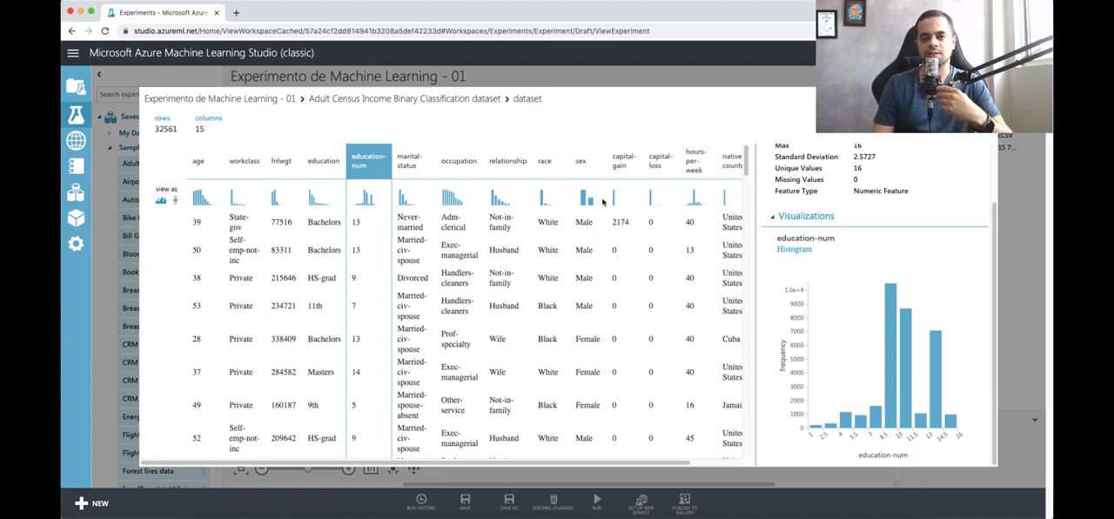
{"action": "left_click", "coordinate": [404, 203]}
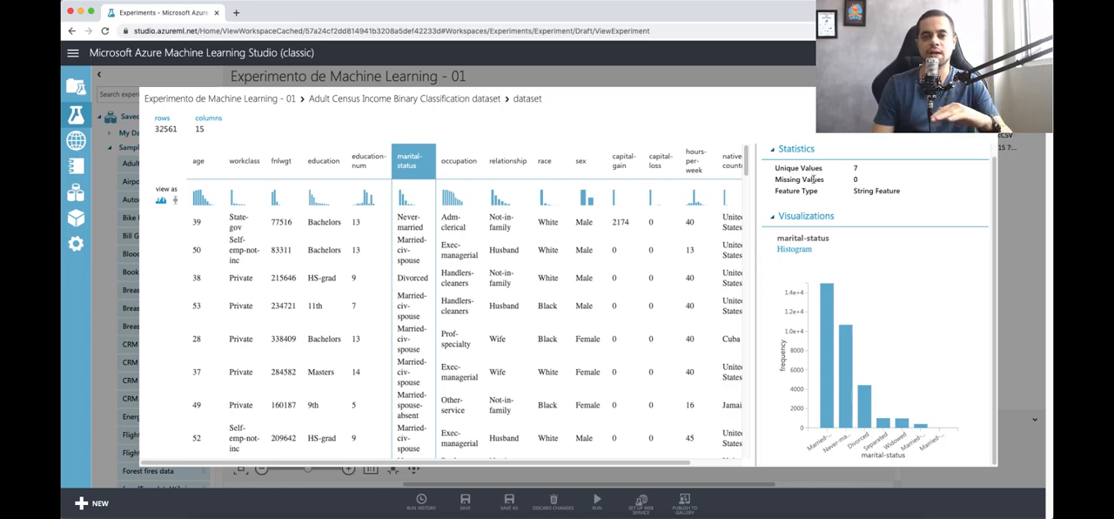
Step: Look over the dataset's remaining columns through income and more of its rows, checking the occupation column's statistics
{"action": "scroll", "coordinate": [494, 314], "scroll_direction": "right", "scroll_amount": 2}
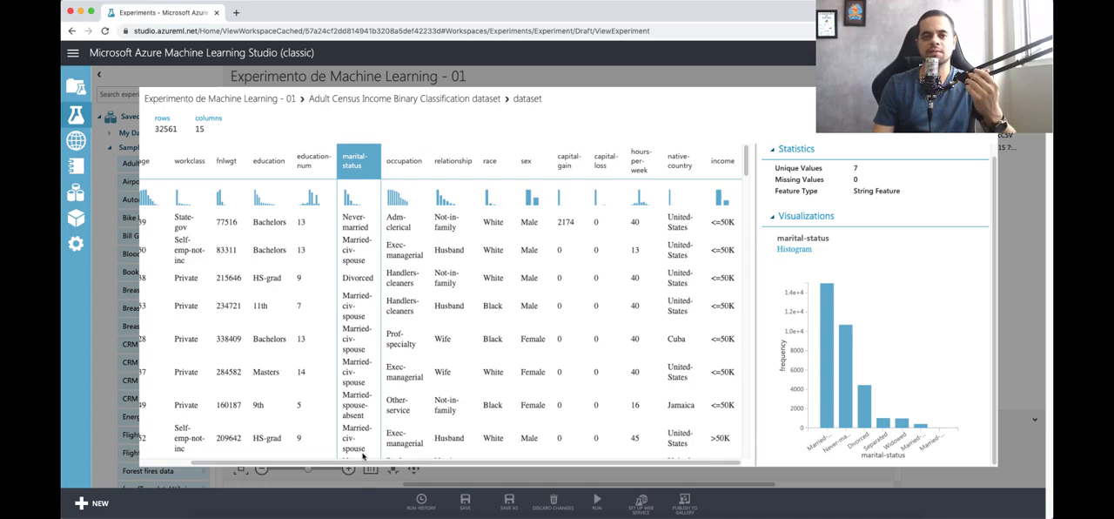
{"action": "scroll", "coordinate": [416, 288], "scroll_direction": "down", "scroll_amount": 5}
{"action": "left_click", "coordinate": [399, 388]}
{"action": "scroll", "coordinate": [396, 388], "scroll_direction": "up", "scroll_amount": 5}
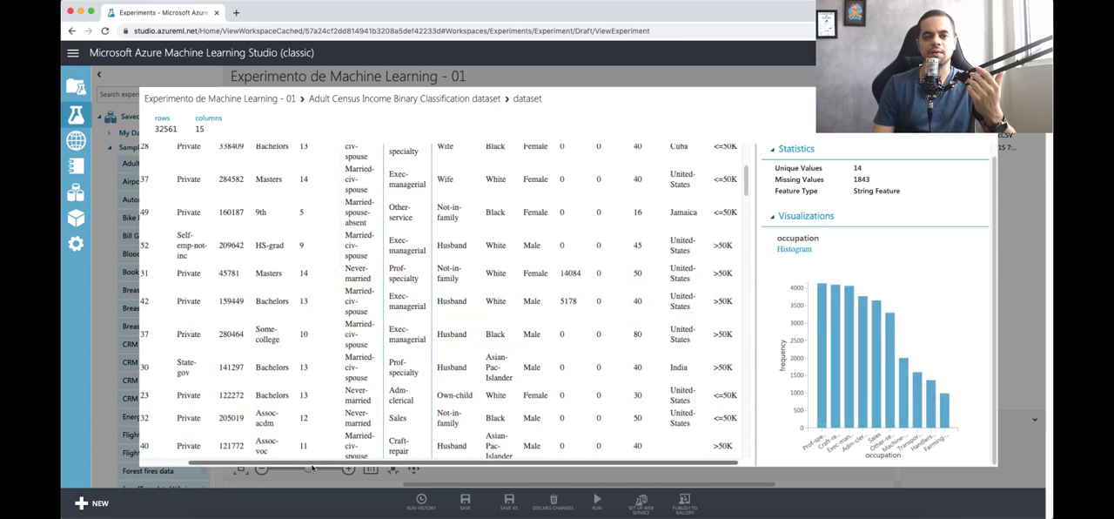
{"action": "scroll", "coordinate": [273, 365], "scroll_direction": "left", "scroll_amount": 2}
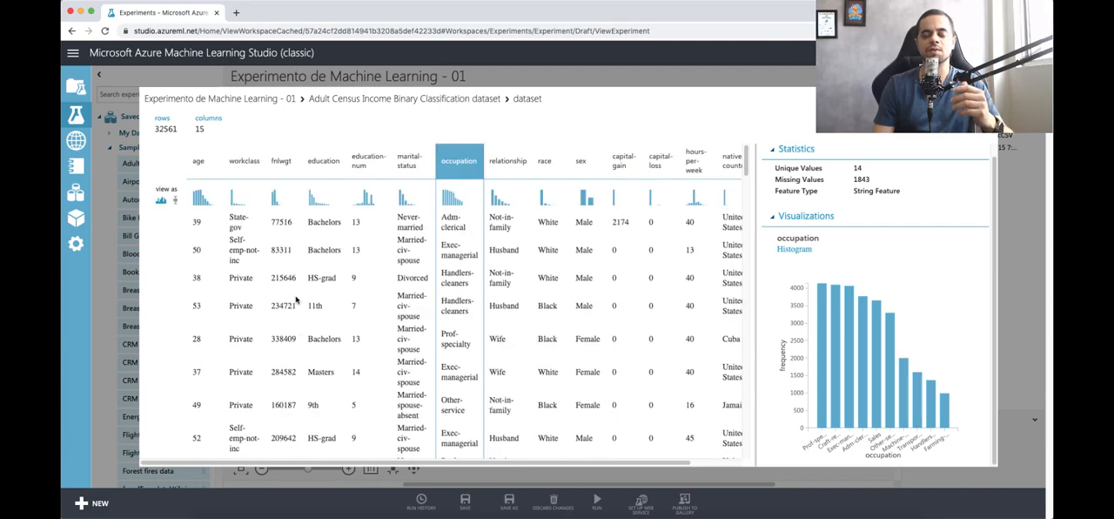
Step: Review the age, fnlwgt and education columns one by one, including their sample values and histograms
{"action": "left_click", "coordinate": [208, 223]}
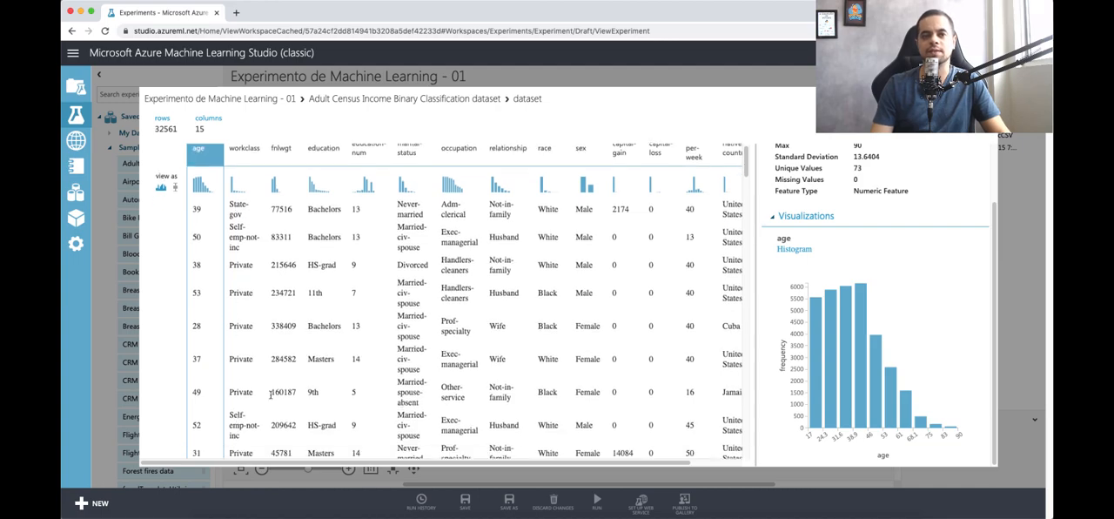
{"action": "left_click", "coordinate": [283, 191]}
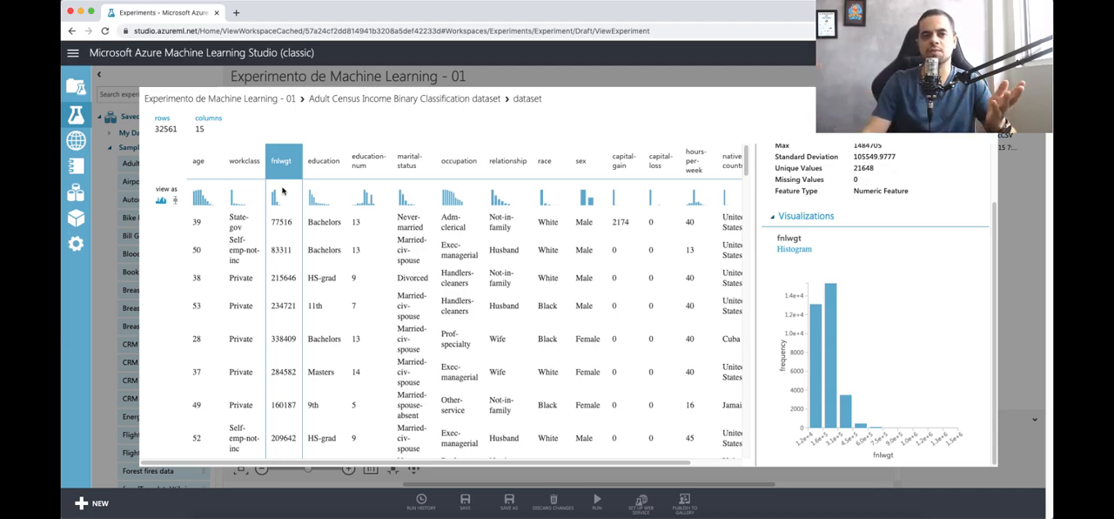
{"action": "left_click", "coordinate": [323, 228]}
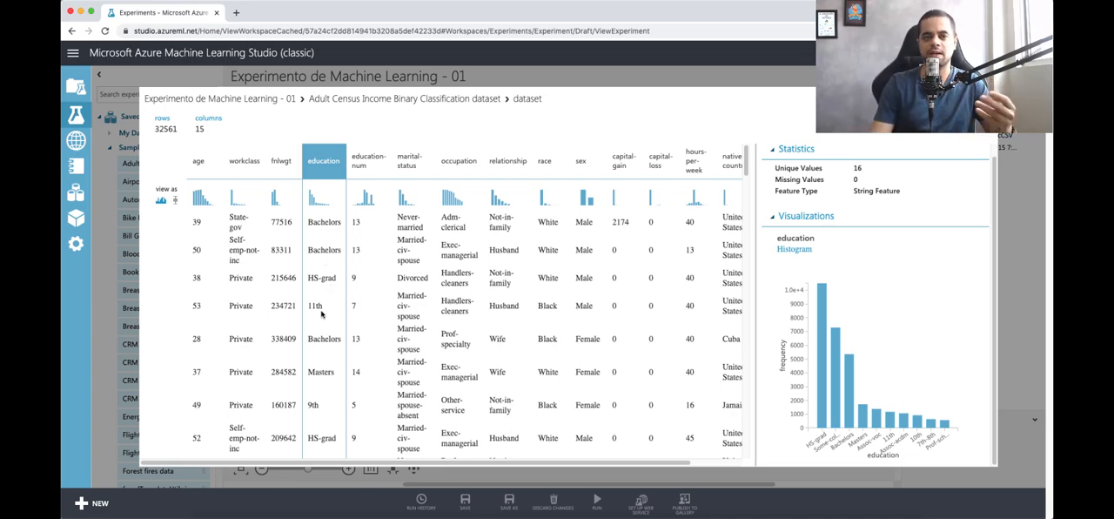
{"action": "scroll", "coordinate": [321, 314], "scroll_direction": "down", "scroll_amount": 1}
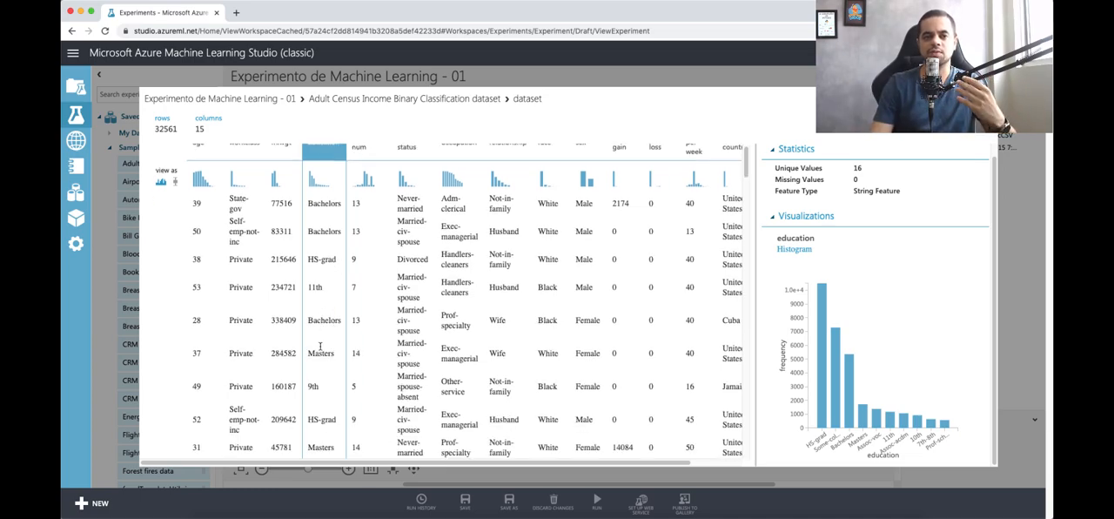
{"action": "scroll", "coordinate": [320, 349], "scroll_direction": "down", "scroll_amount": 1}
{"action": "scroll", "coordinate": [323, 361], "scroll_direction": "up", "scroll_amount": 2}
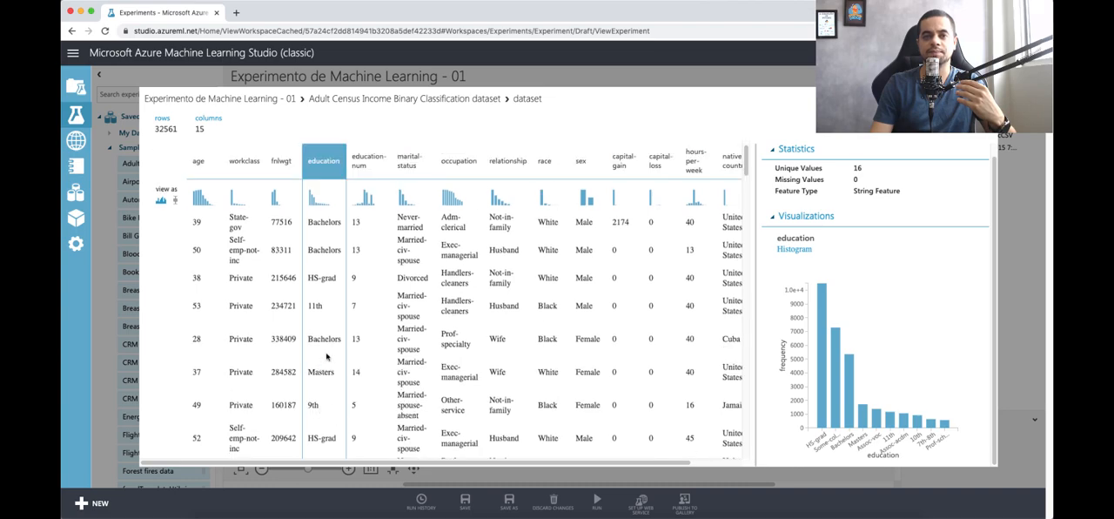
Step: Compare the education-num codes with the matching education levels, such as the code for Masters
{"action": "left_click", "coordinate": [368, 186]}
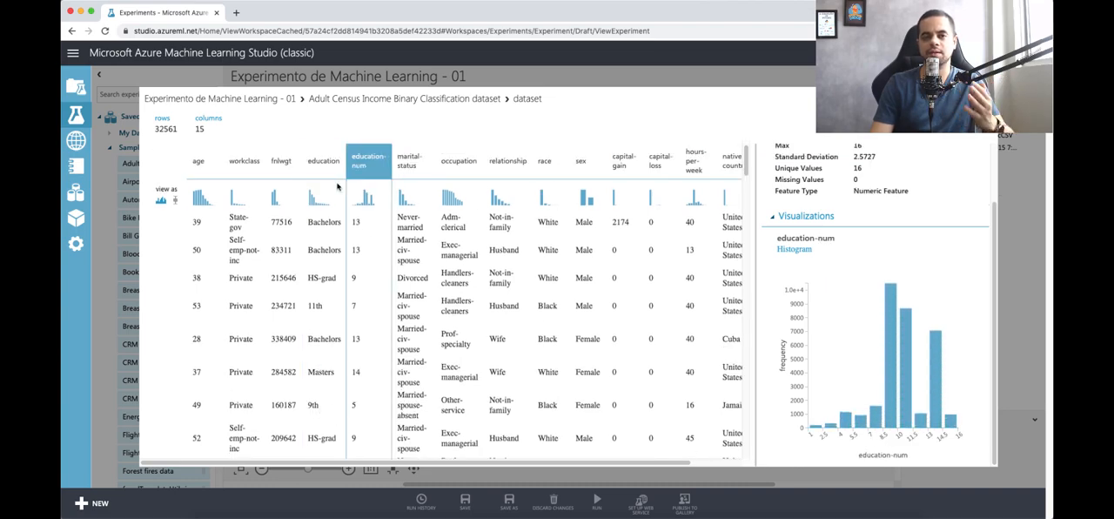
{"action": "left_click", "coordinate": [325, 224]}
{"action": "left_click", "coordinate": [367, 179]}
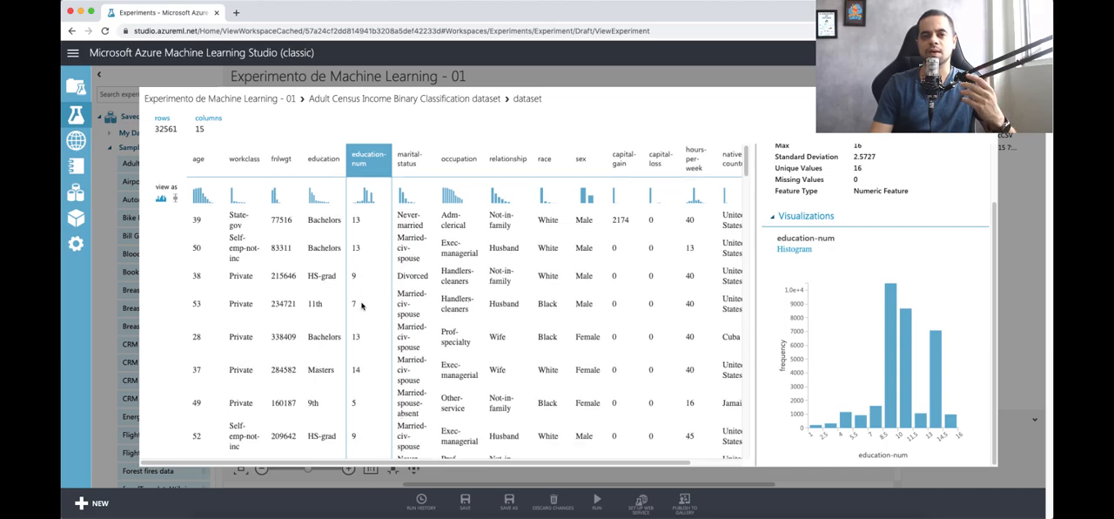
{"action": "scroll", "coordinate": [362, 308], "scroll_direction": "down", "scroll_amount": 1}
{"action": "double_click", "coordinate": [355, 348]}
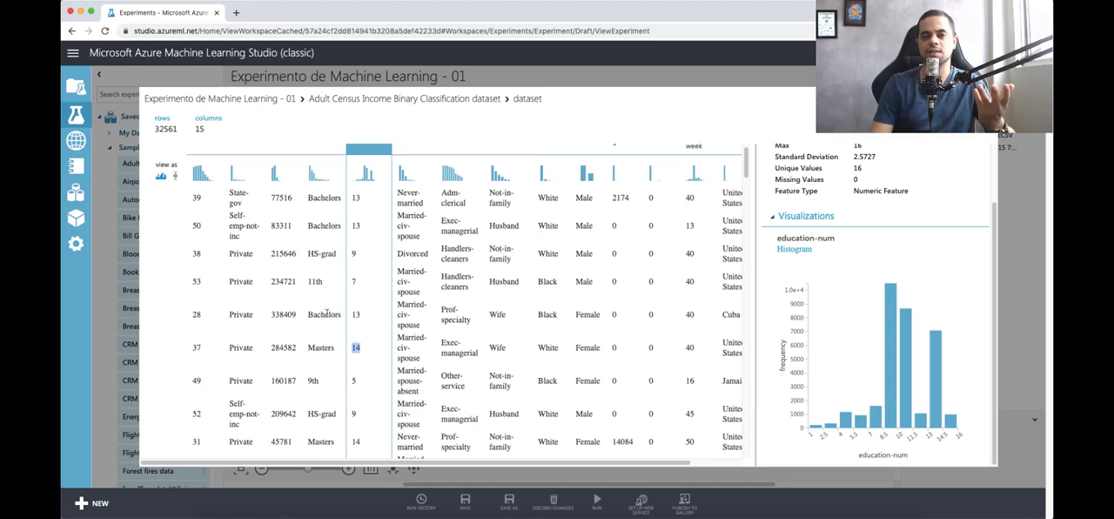
{"action": "scroll", "coordinate": [329, 296], "scroll_direction": "up", "scroll_amount": 1}
{"action": "left_click", "coordinate": [329, 199]}
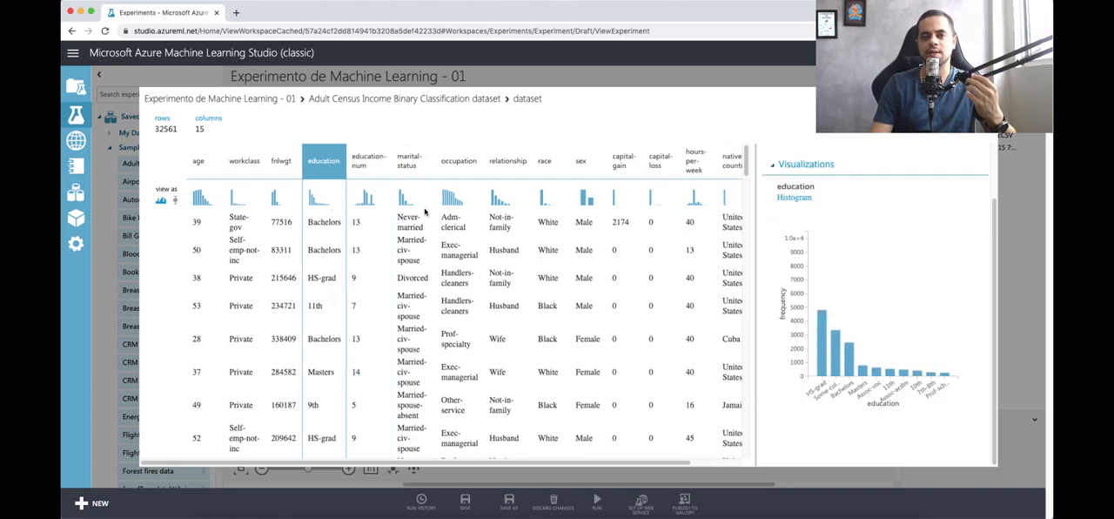
Step: Examine the values and histograms of the marital-status, occupation, relationship and race columns
{"action": "left_click", "coordinate": [416, 182]}
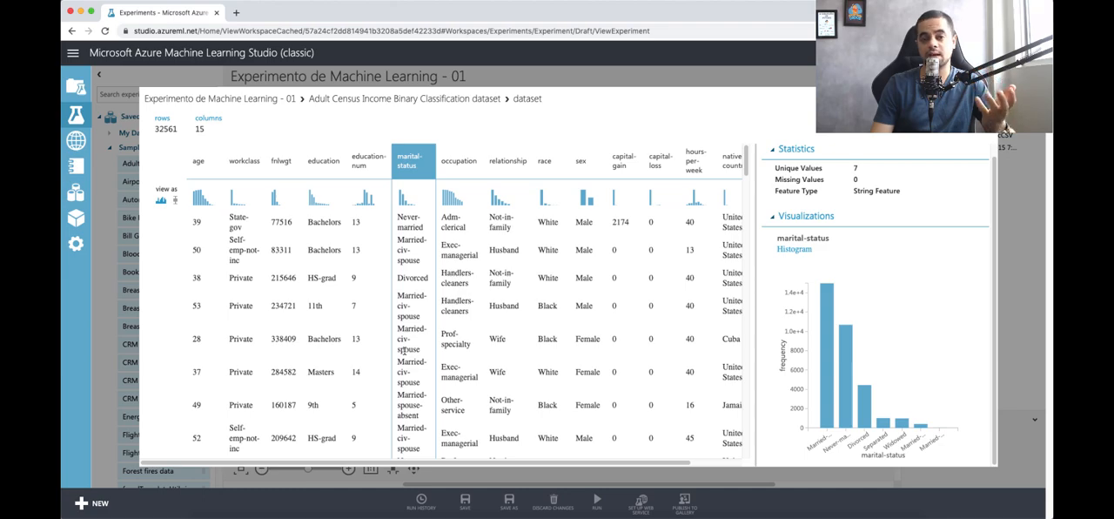
{"action": "scroll", "coordinate": [403, 351], "scroll_direction": "down", "scroll_amount": 1}
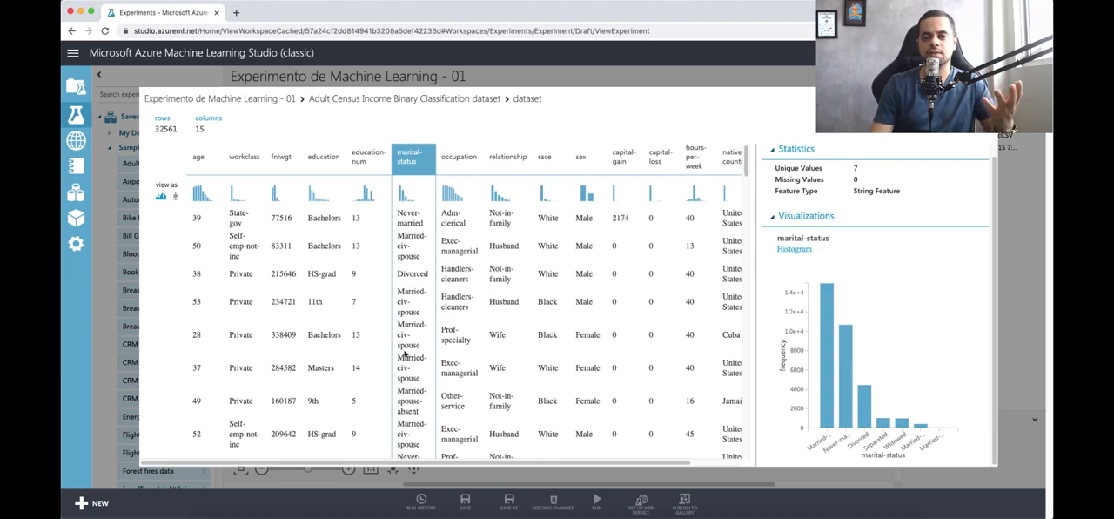
{"action": "left_click", "coordinate": [459, 294]}
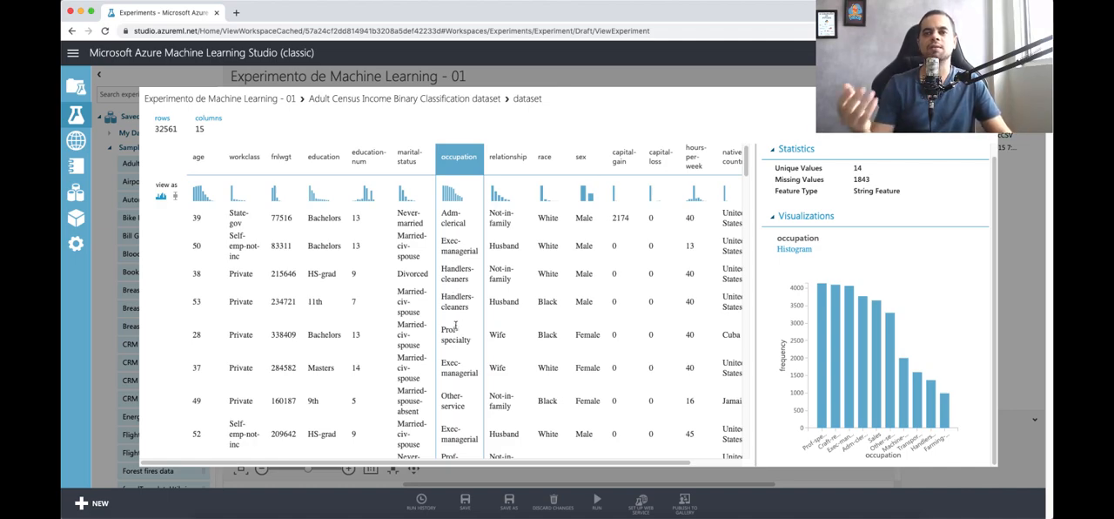
{"action": "left_click", "coordinate": [503, 301]}
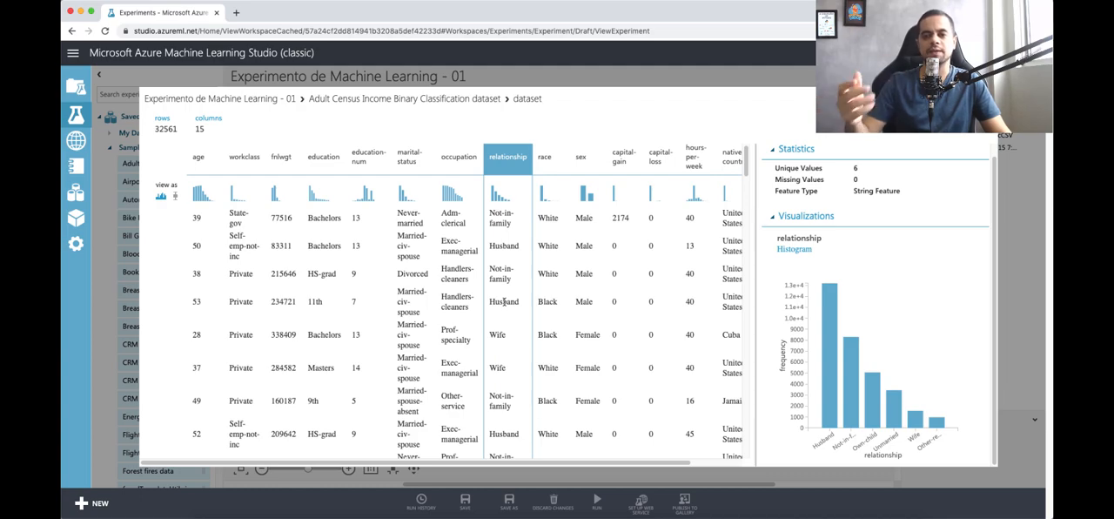
{"action": "left_click", "coordinate": [547, 296]}
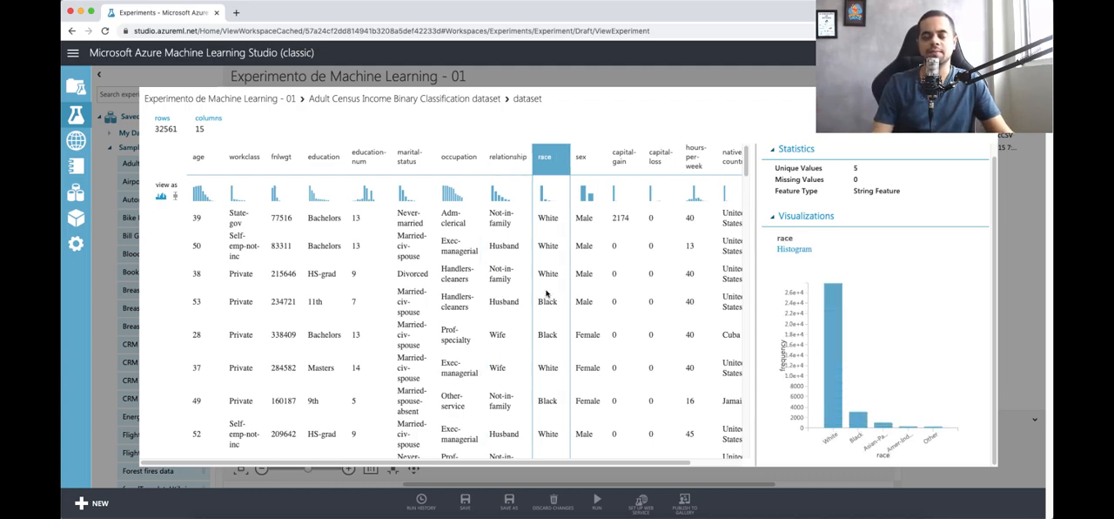
{"action": "scroll", "coordinate": [545, 323], "scroll_direction": "down", "scroll_amount": 3}
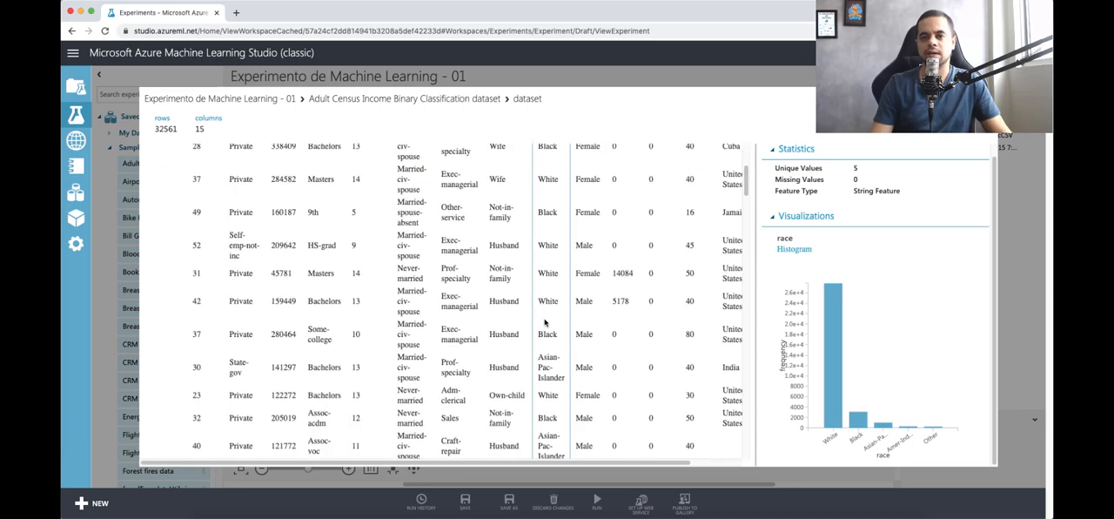
{"action": "scroll", "coordinate": [555, 353], "scroll_direction": "down", "scroll_amount": 3}
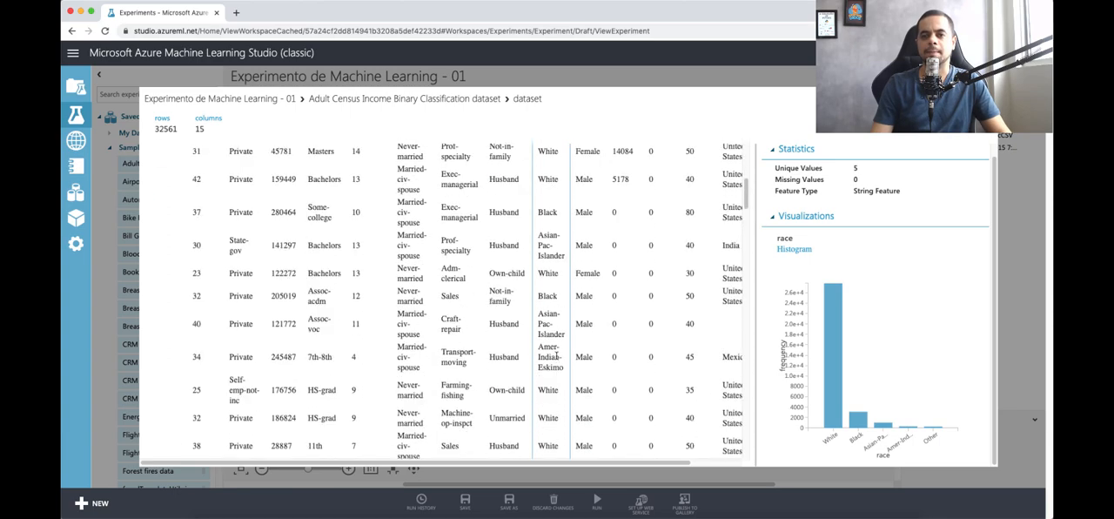
{"action": "scroll", "coordinate": [555, 355], "scroll_direction": "up", "scroll_amount": 6}
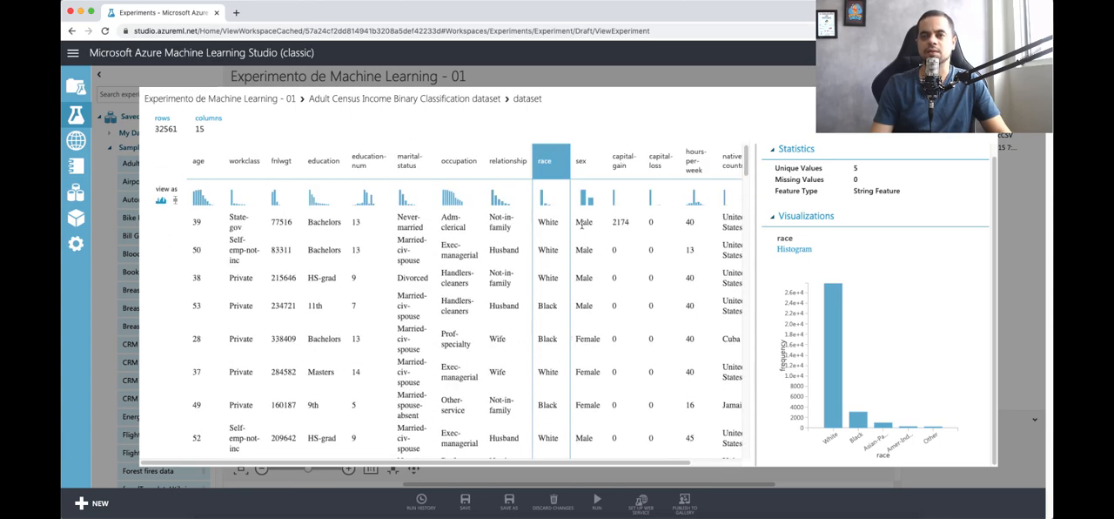
Step: Examine the statistics and histograms of the sex, capital-gain, capital-loss, hours-per-week and native-country columns
{"action": "left_click", "coordinate": [590, 190]}
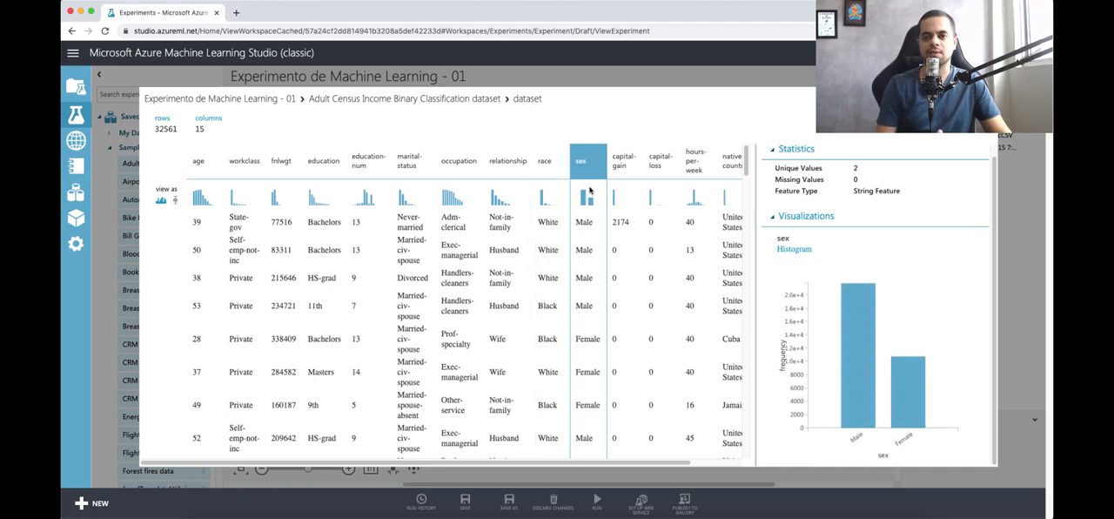
{"action": "left_click", "coordinate": [613, 186]}
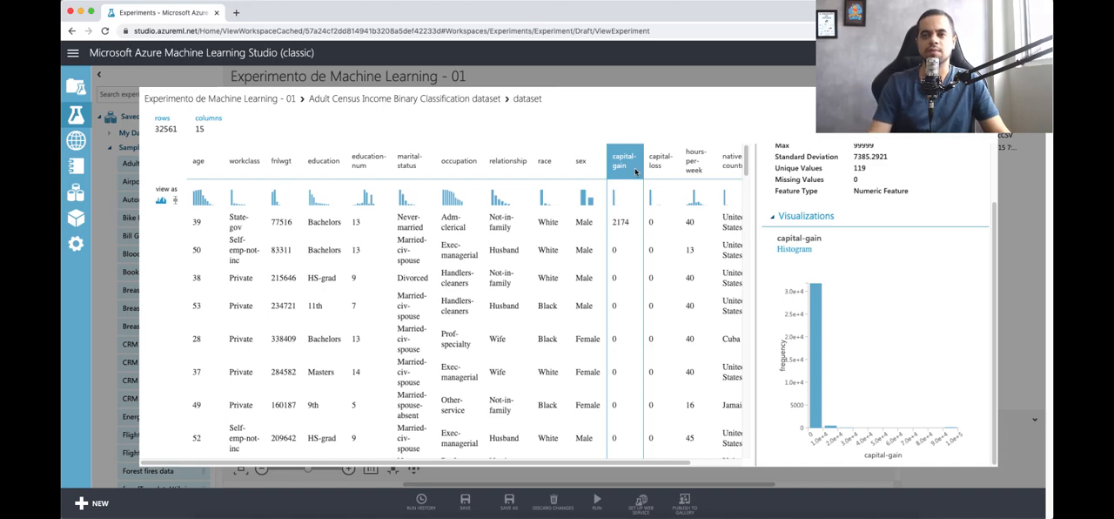
{"action": "left_click", "coordinate": [665, 174]}
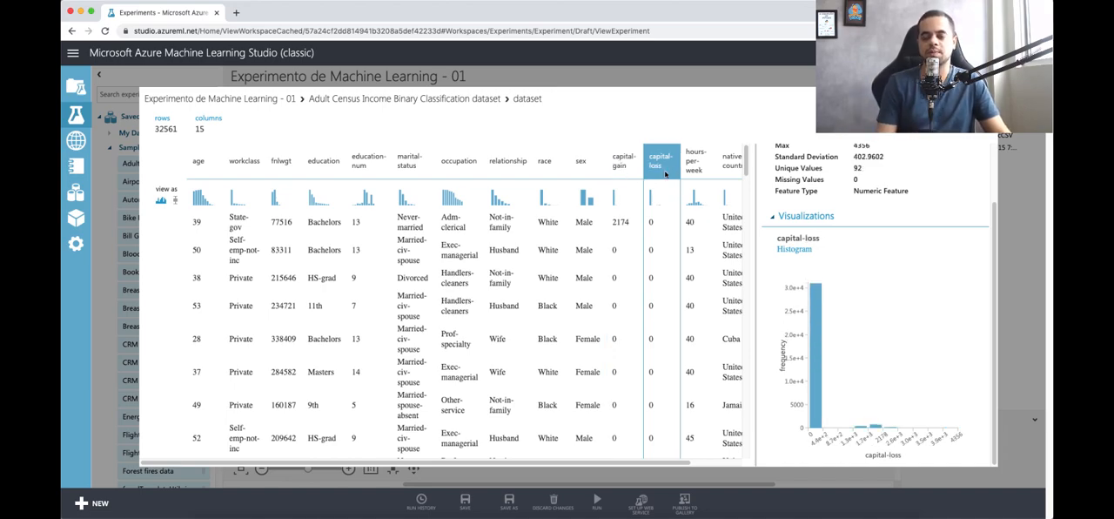
{"action": "left_click", "coordinate": [692, 169]}
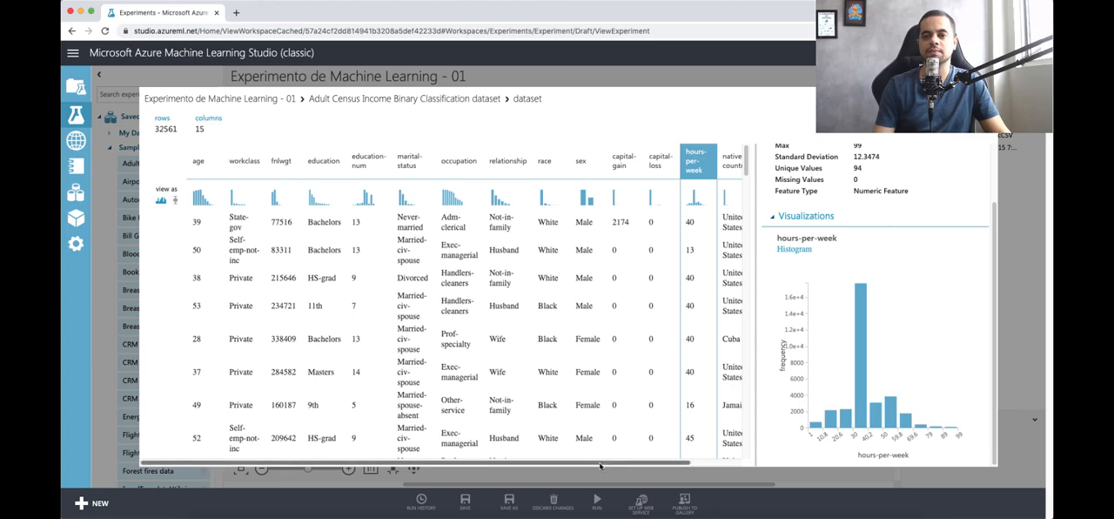
{"action": "scroll", "coordinate": [609, 448], "scroll_direction": "right", "scroll_amount": 2}
{"action": "left_click", "coordinate": [687, 166]}
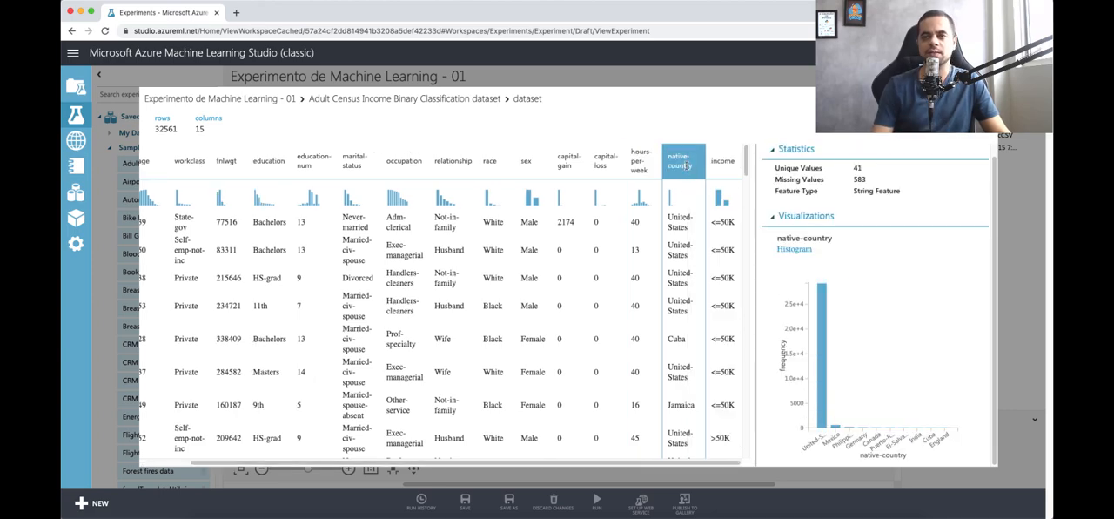
Step: Examine the income column's values and check how many records fall into the <=50K and >50K classes
{"action": "left_click", "coordinate": [725, 176]}
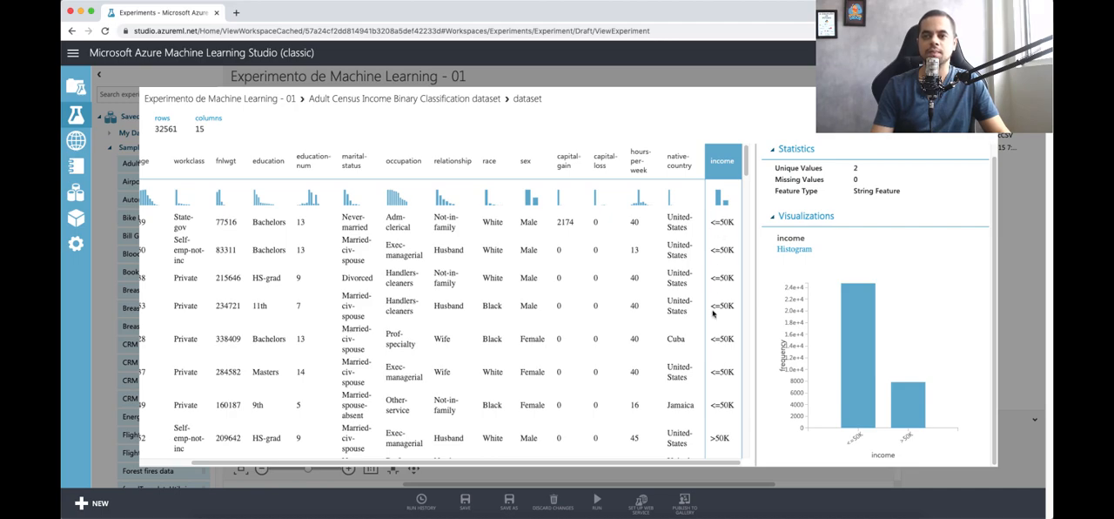
{"action": "scroll", "coordinate": [722, 373], "scroll_direction": "down", "scroll_amount": 1}
{"action": "left_click_drag", "start_coordinate": [718, 408], "coordinate": [732, 406]}
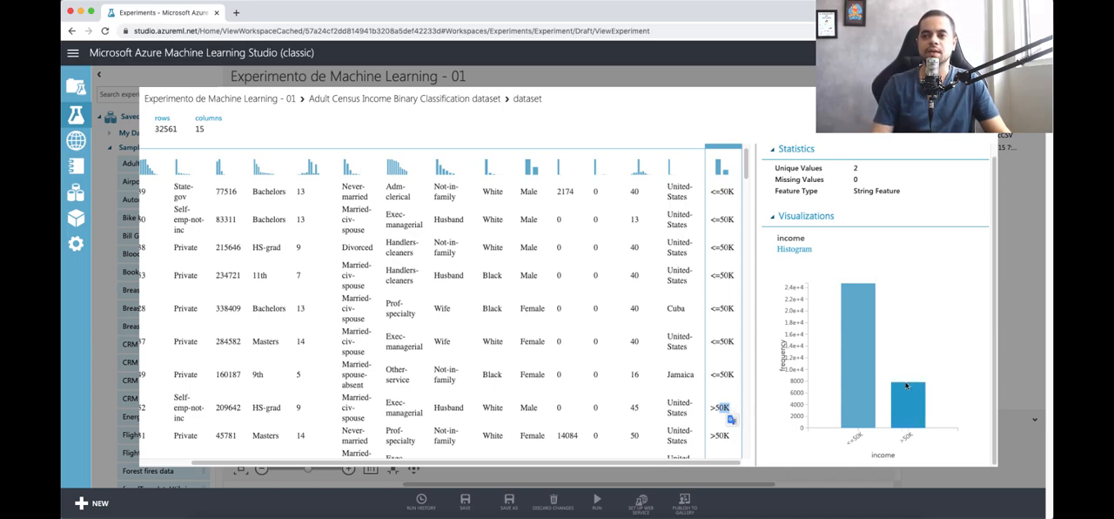
{"action": "scroll", "coordinate": [729, 212], "scroll_direction": "down", "scroll_amount": 1}
{"action": "scroll", "coordinate": [729, 216], "scroll_direction": "up", "scroll_amount": 2}
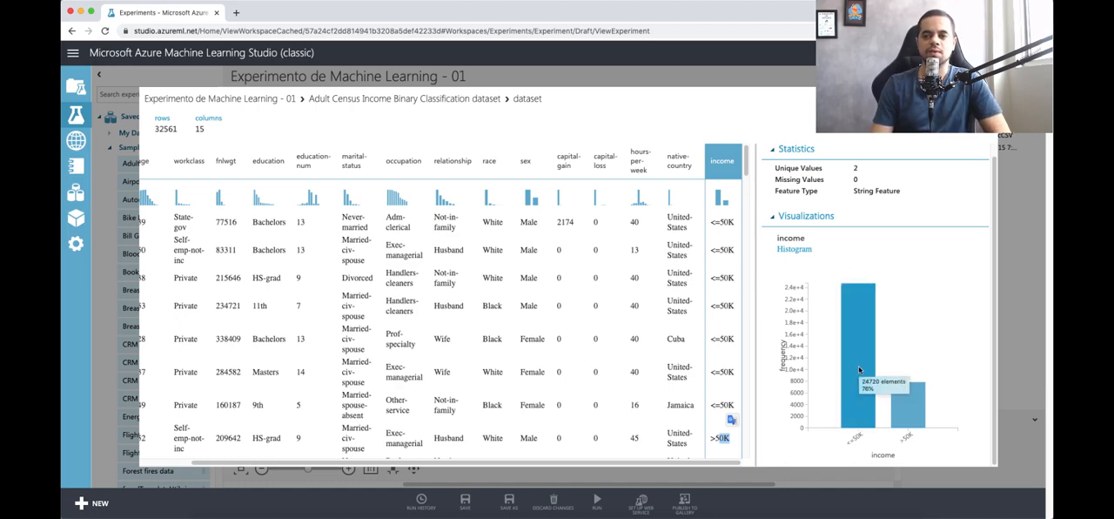
{"action": "mouse_move", "coordinate": [914, 410]}
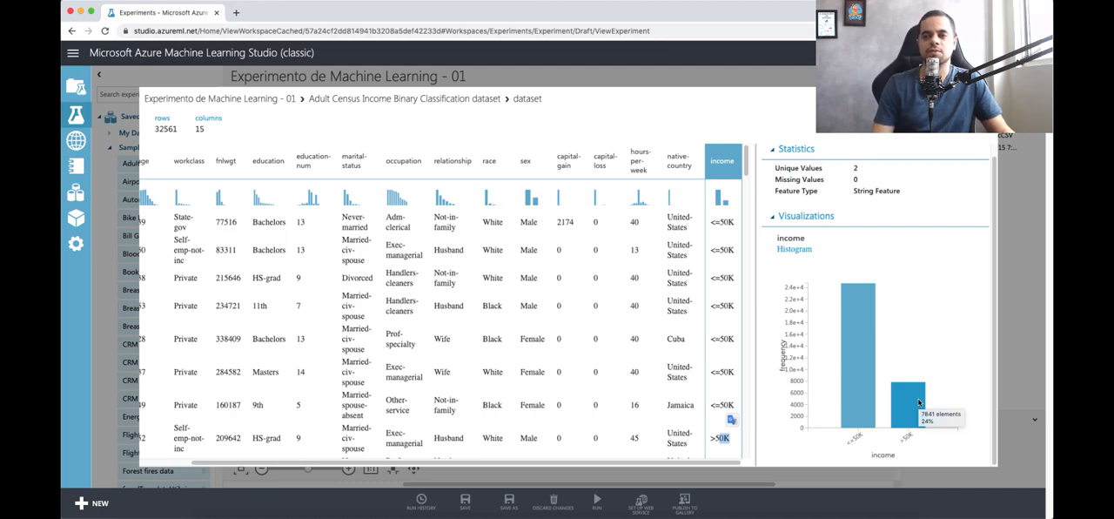
{"action": "mouse_move", "coordinate": [850, 366]}
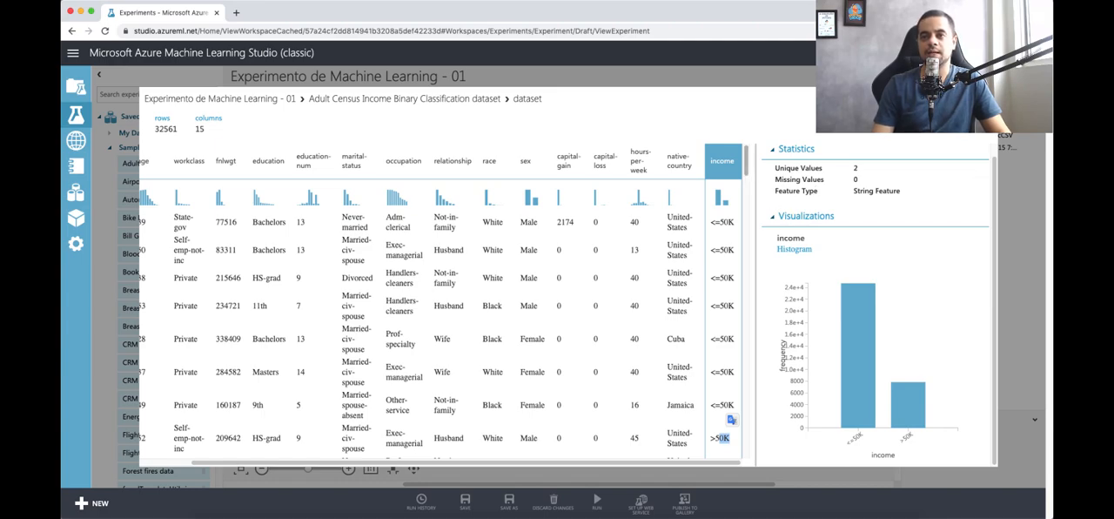
Step: Close the dataset visualization and review the Adult Census dataset's output options, such as Download, Visualize and Open in a new Notebook
{"action": "left_click", "coordinate": [984, 99]}
{"action": "left_click", "coordinate": [466, 229]}
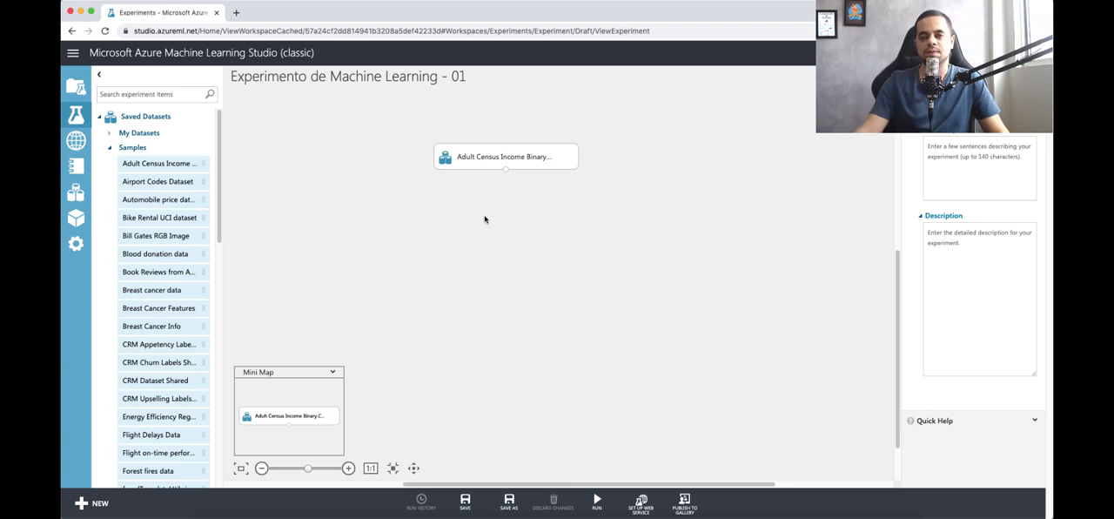
{"action": "right_click", "coordinate": [496, 158]}
{"action": "mouse_move", "coordinate": [535, 235]}
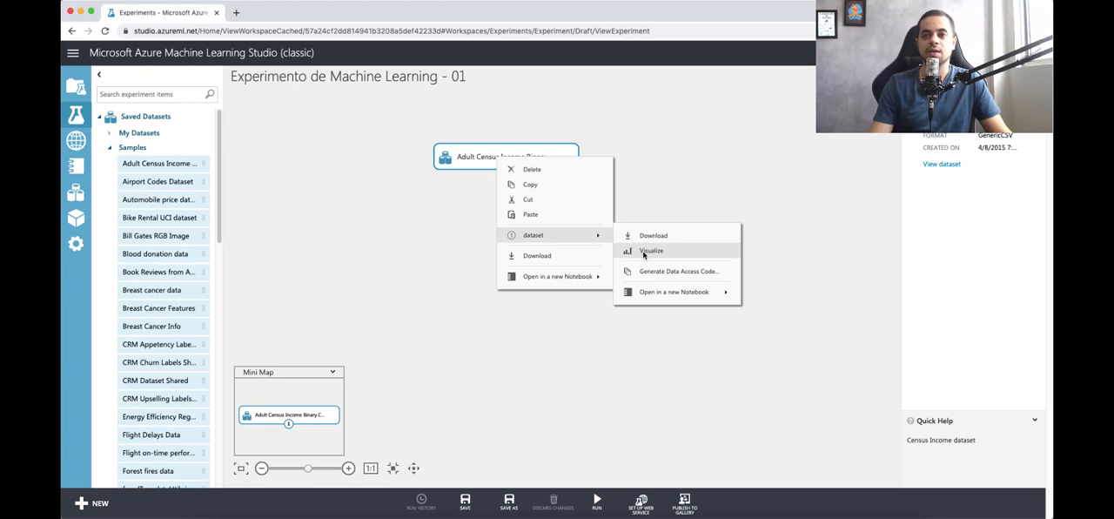
{"action": "mouse_move", "coordinate": [664, 296]}
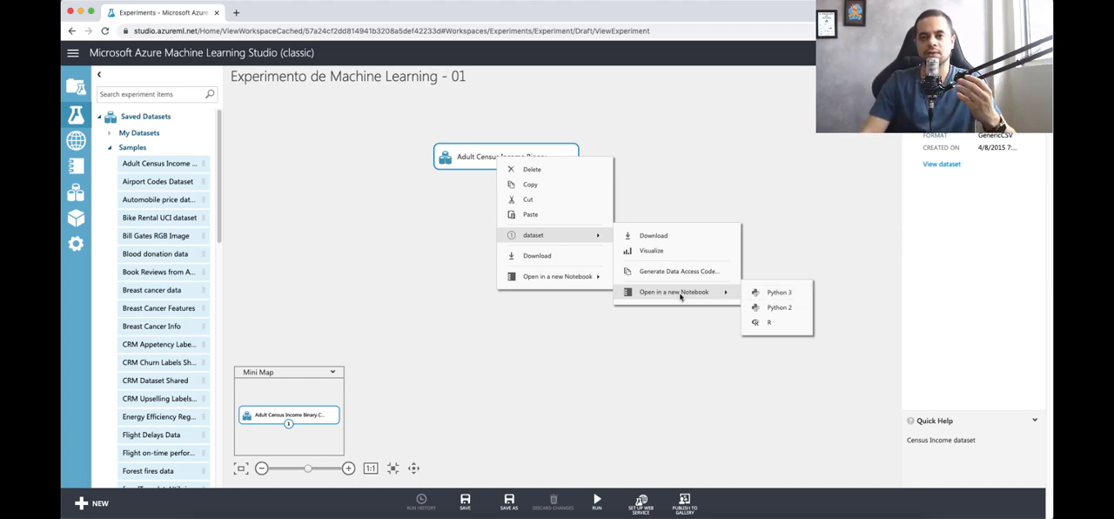
{"action": "left_click", "coordinate": [484, 186]}
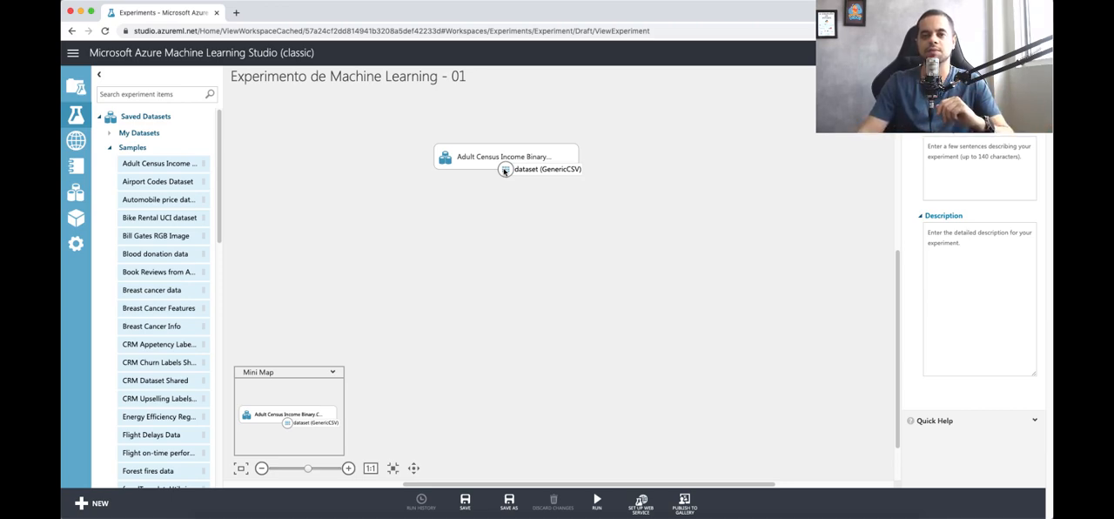
Step: Add the Select Columns in Dataset manipulation module below the Adult Census dataset and connect the dataset's output to it
{"action": "left_click_drag", "start_coordinate": [505, 170], "coordinate": [509, 235]}
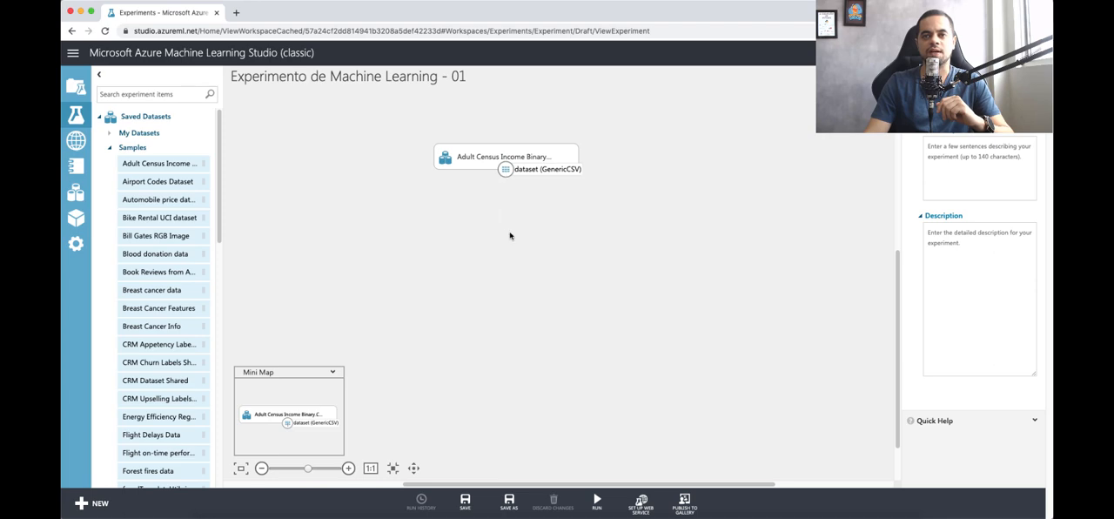
{"action": "left_click", "coordinate": [109, 147]}
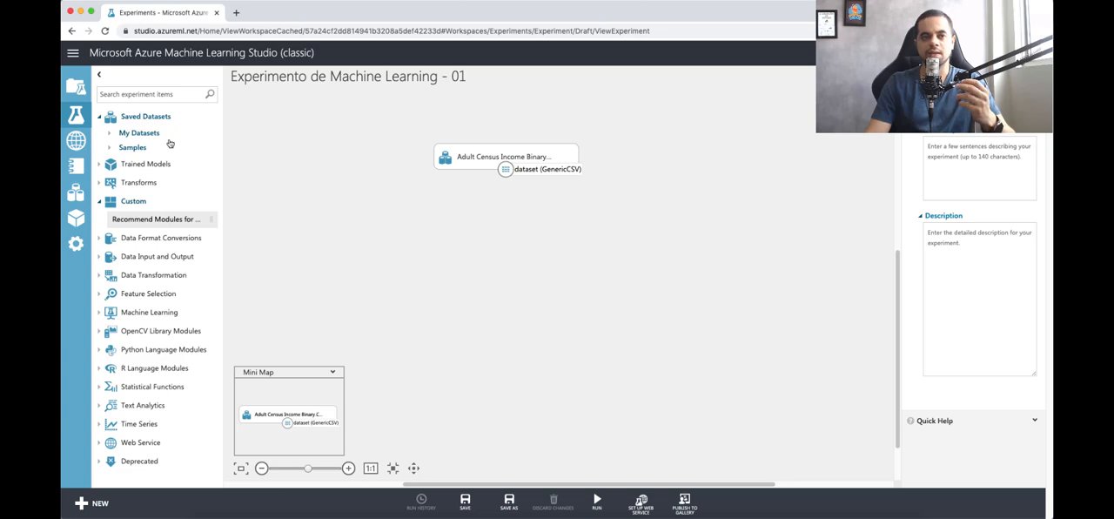
{"action": "left_click", "coordinate": [162, 276]}
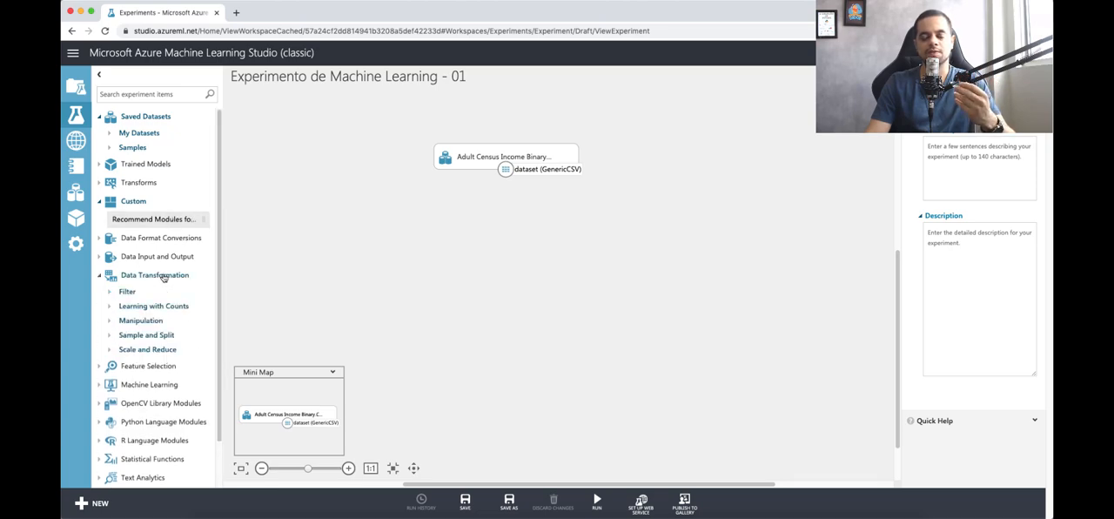
{"action": "left_click", "coordinate": [126, 325]}
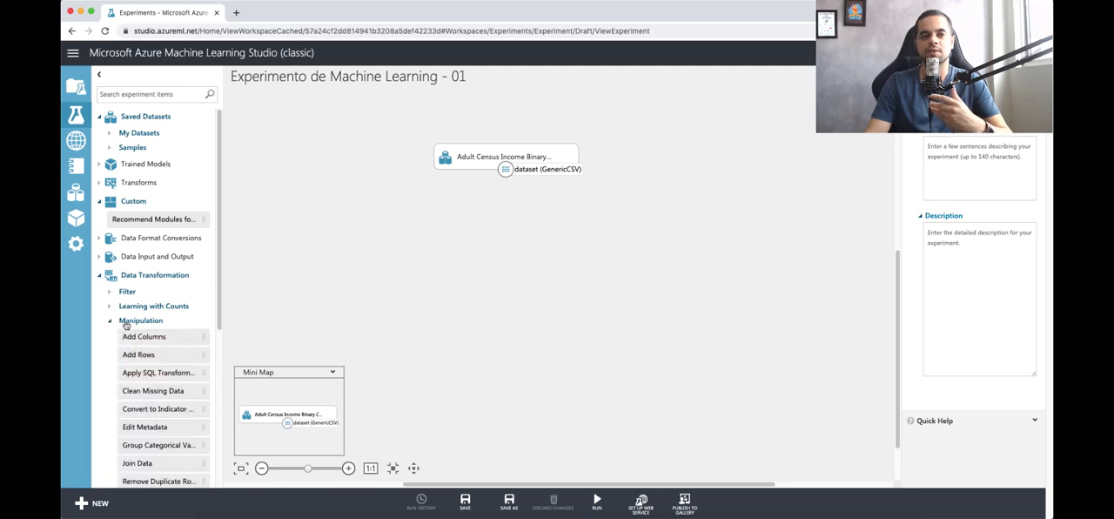
{"action": "scroll", "coordinate": [149, 259], "scroll_direction": "down", "scroll_amount": 1}
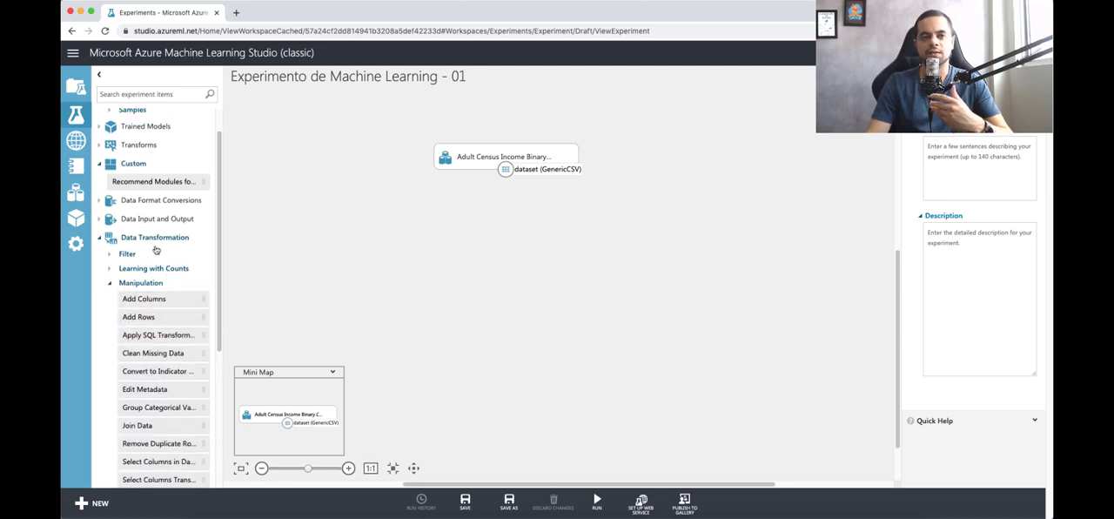
{"action": "left_click_drag", "start_coordinate": [219, 291], "coordinate": [219, 308]}
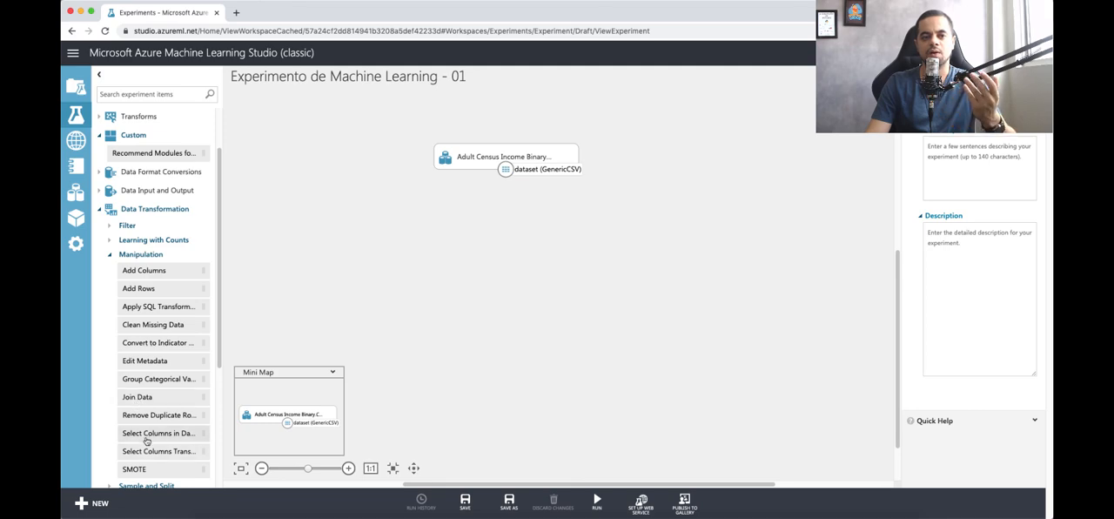
{"action": "left_click", "coordinate": [180, 437]}
{"action": "left_click_drag", "start_coordinate": [280, 399], "coordinate": [506, 233]}
{"action": "left_click_drag", "start_coordinate": [505, 169], "coordinate": [508, 221]}
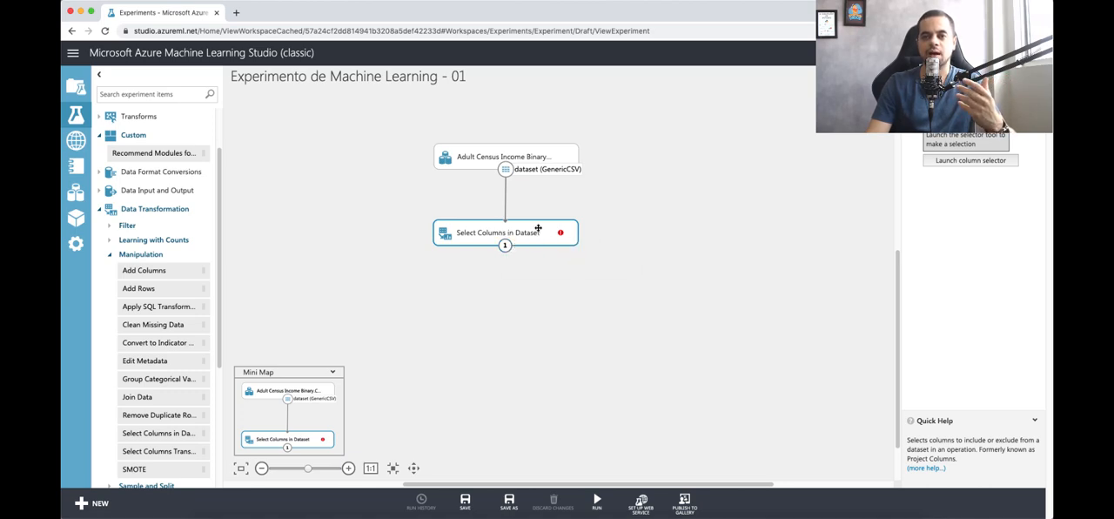
{"action": "left_click_drag", "start_coordinate": [538, 229], "coordinate": [539, 236]}
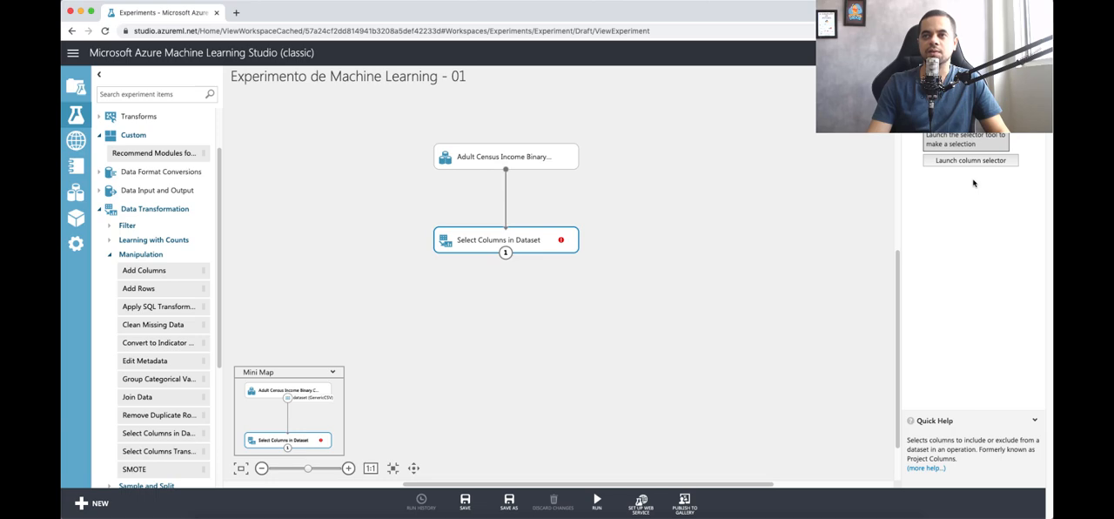
Step: Request the Adult Census dataset's file through its View dataset link and dismiss the browser's download bar
{"action": "left_click", "coordinate": [558, 153]}
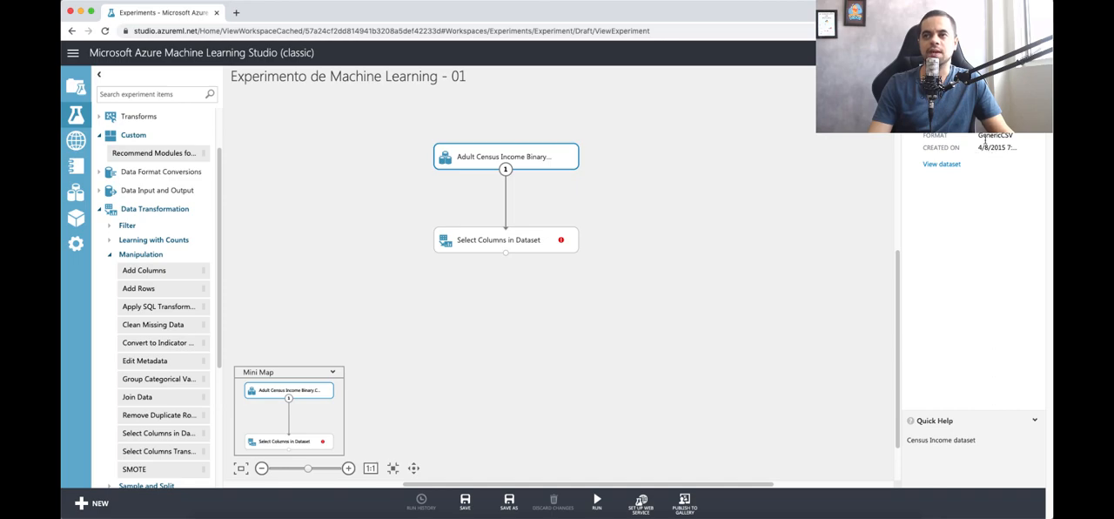
{"action": "left_click", "coordinate": [934, 170]}
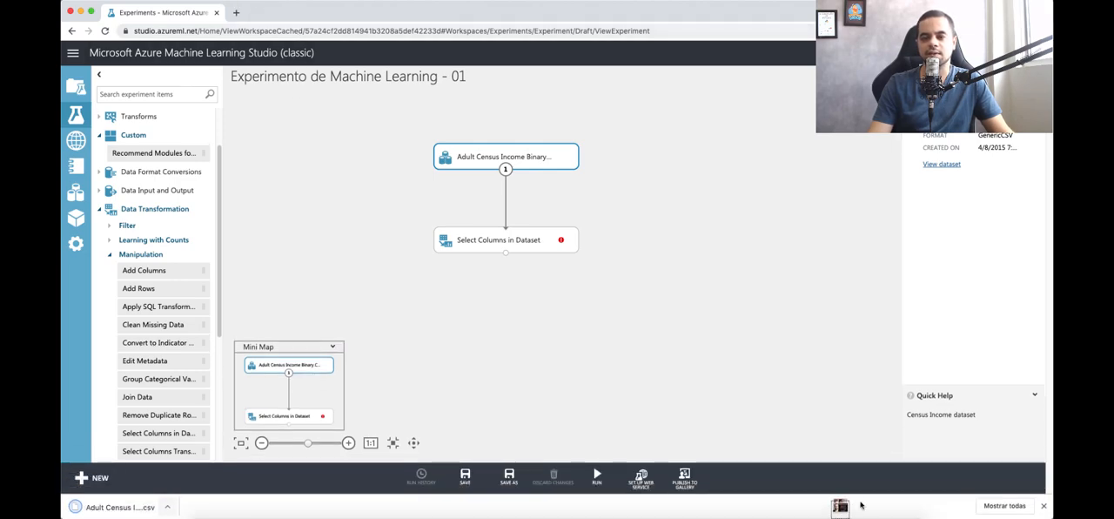
{"action": "left_click", "coordinate": [1043, 505]}
Step: Open the column selector of the Select Columns in Dataset module
{"action": "left_click", "coordinate": [532, 243]}
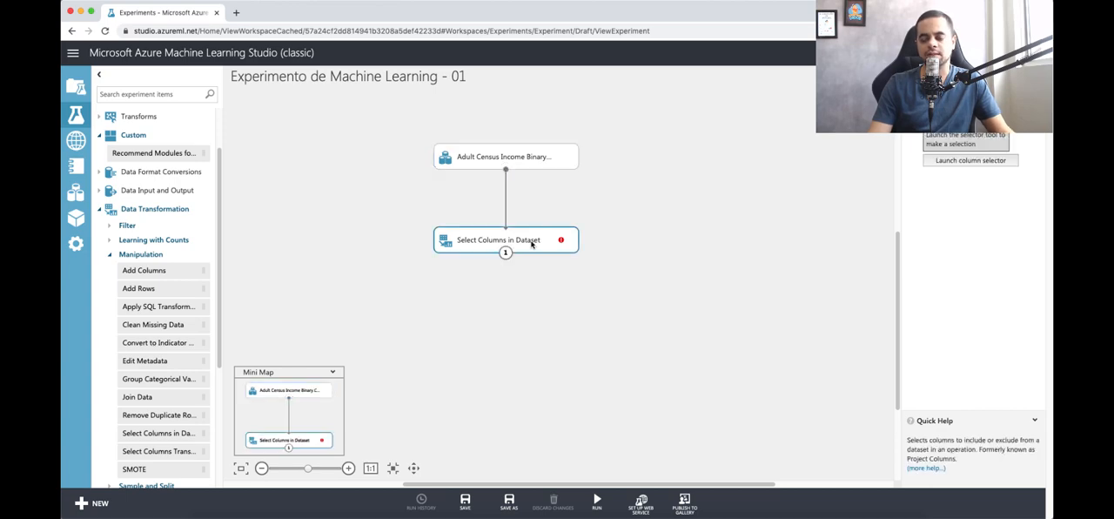
{"action": "left_click", "coordinate": [945, 161]}
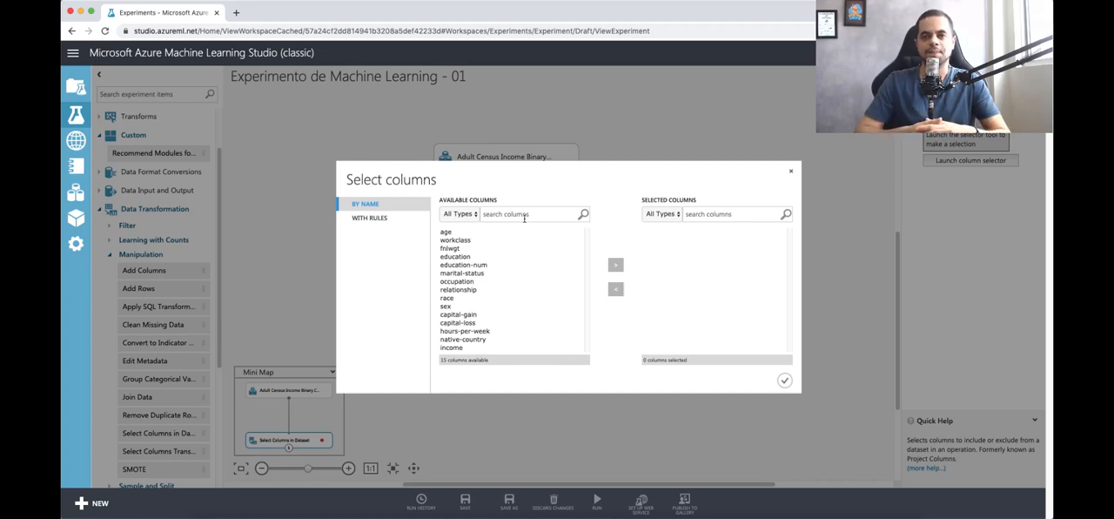
Step: Add the columns from age through marital-status to the selected columns by name
{"action": "left_click", "coordinate": [444, 232]}
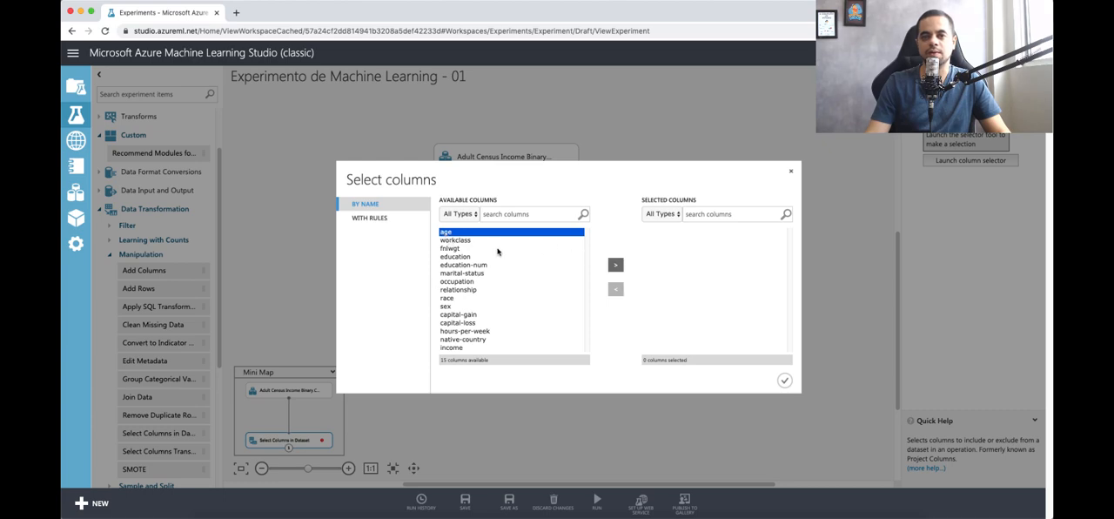
{"action": "left_click", "coordinate": [478, 274], "text": "shift"}
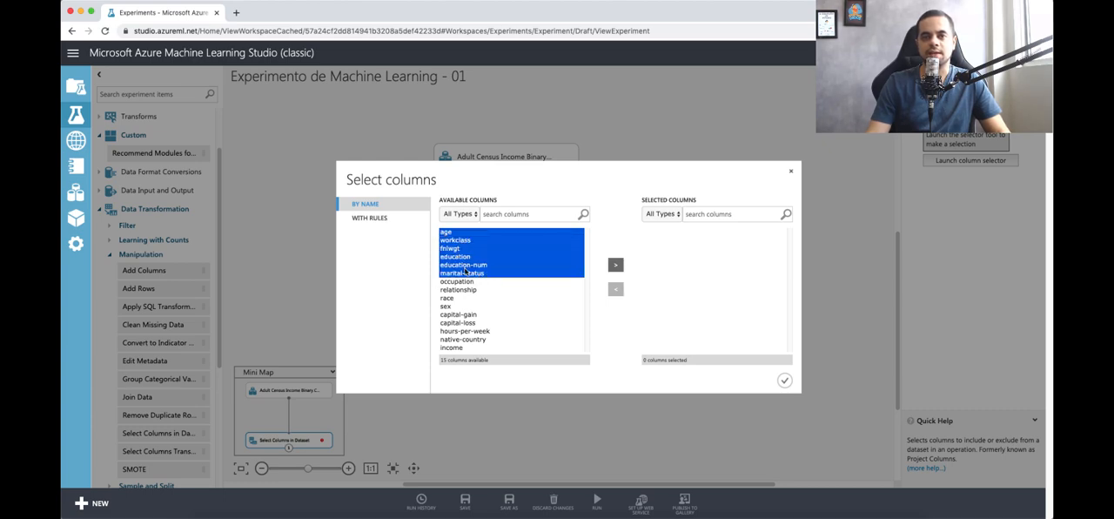
{"action": "left_click", "coordinate": [453, 234]}
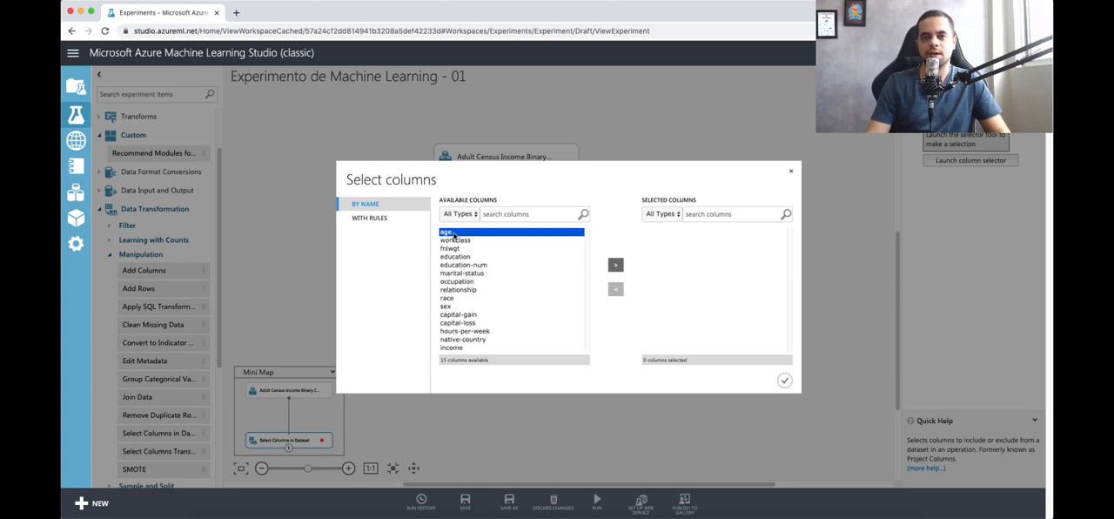
{"action": "left_click", "coordinate": [472, 272], "text": "shift"}
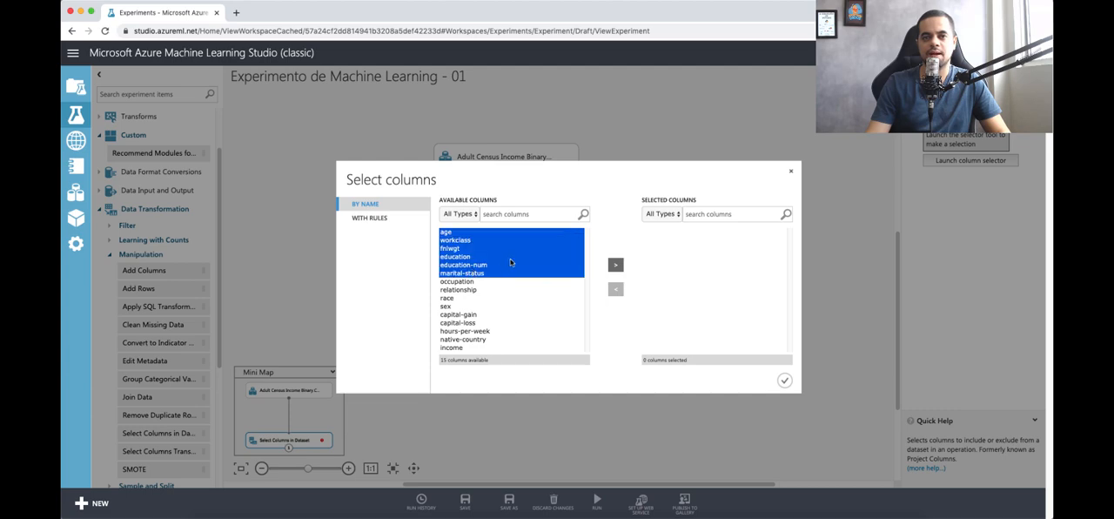
{"action": "left_click", "coordinate": [615, 265]}
Step: Return all the selected columns, age through marital-status, to the available columns
{"action": "left_click", "coordinate": [669, 249]}
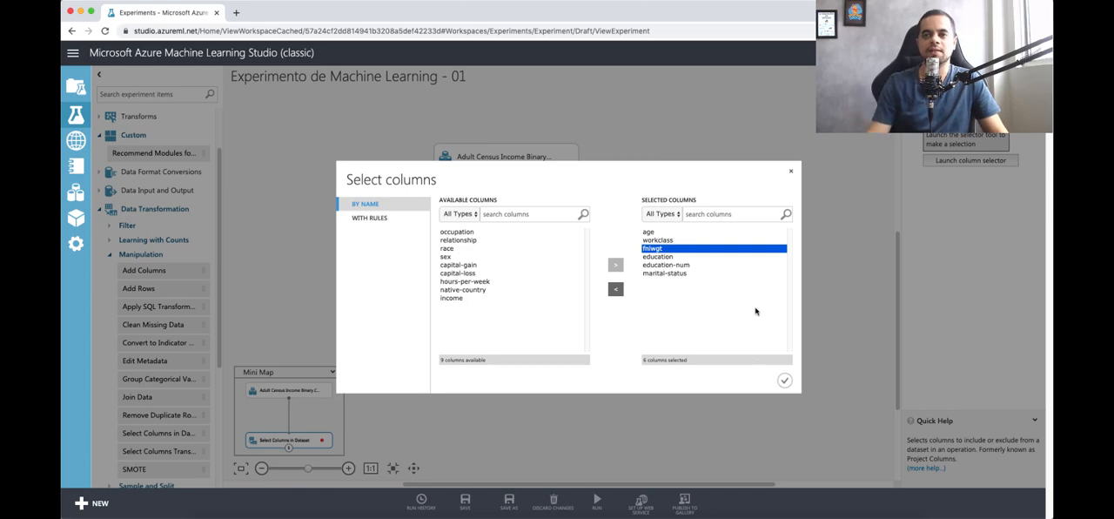
{"action": "left_click", "coordinate": [705, 232]}
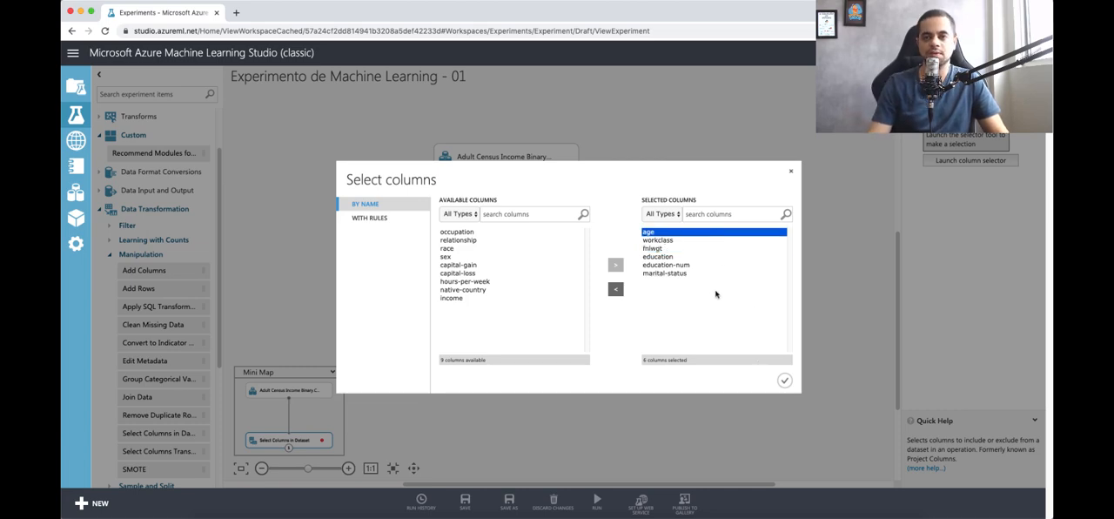
{"action": "left_click", "coordinate": [709, 275], "text": "shift"}
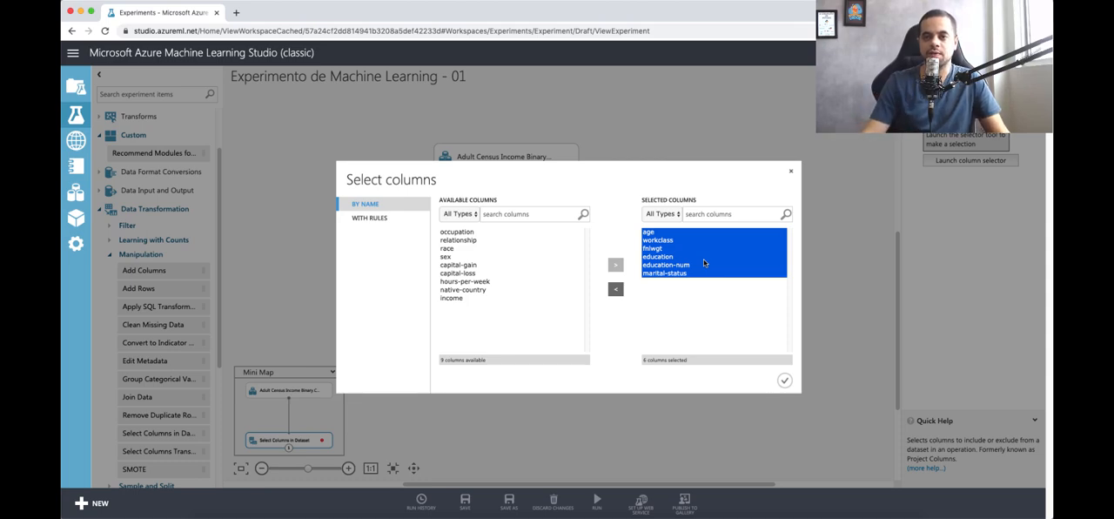
{"action": "left_click", "coordinate": [616, 289]}
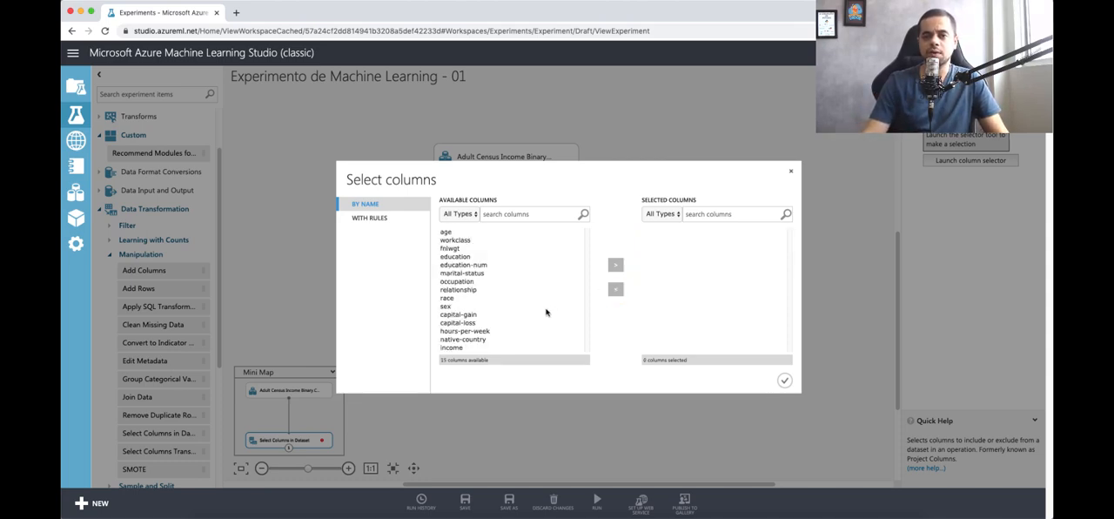
Step: Switch the column selection to rules and make it begin with all columns
{"action": "left_click", "coordinate": [368, 220]}
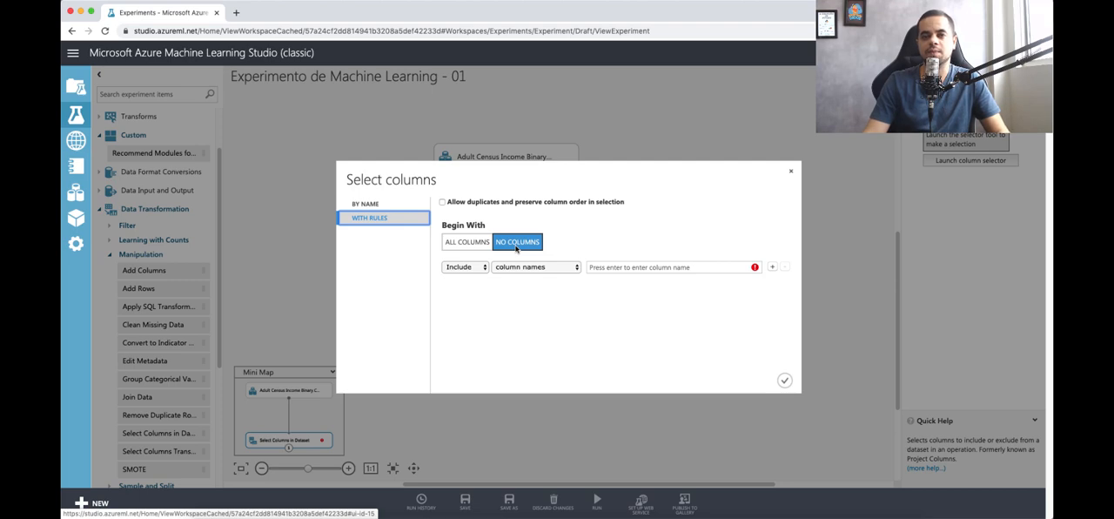
{"action": "left_click", "coordinate": [478, 243]}
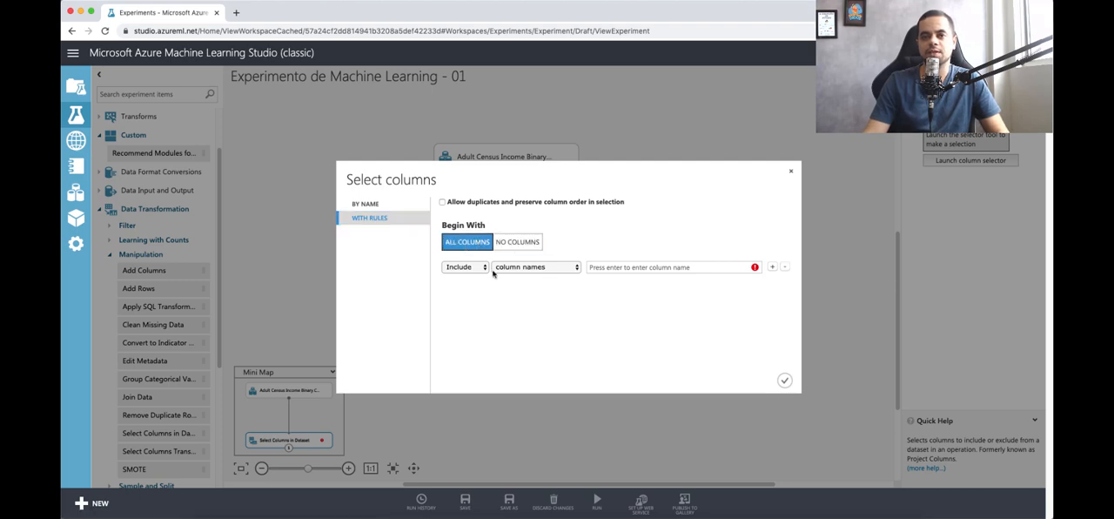
Step: Try an include rule based on column names, entering "col" as the name
{"action": "left_click", "coordinate": [482, 270]}
{"action": "left_click", "coordinate": [516, 269]}
{"action": "left_click", "coordinate": [521, 272]}
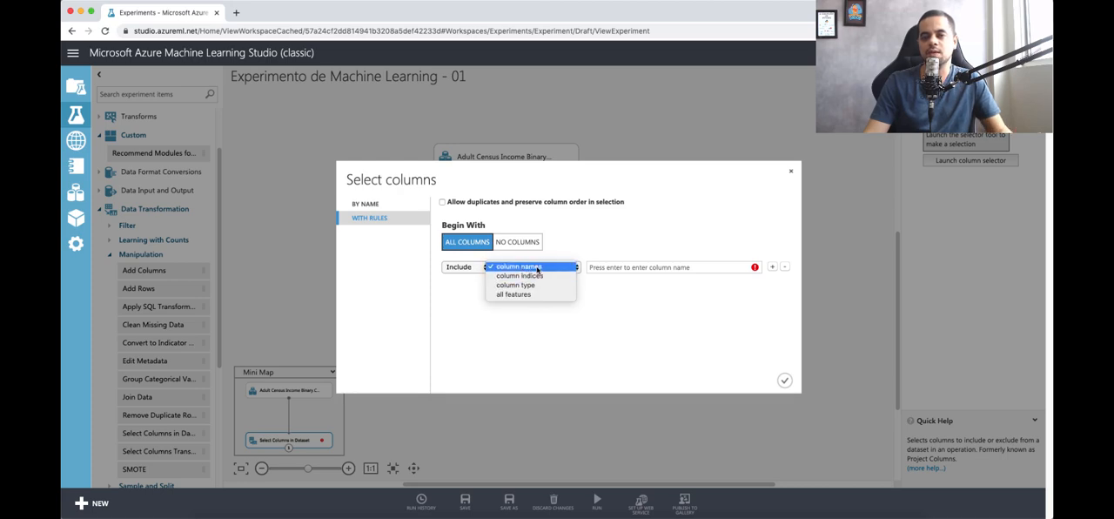
{"action": "left_click", "coordinate": [614, 268]}
{"action": "left_click", "coordinate": [617, 267]}
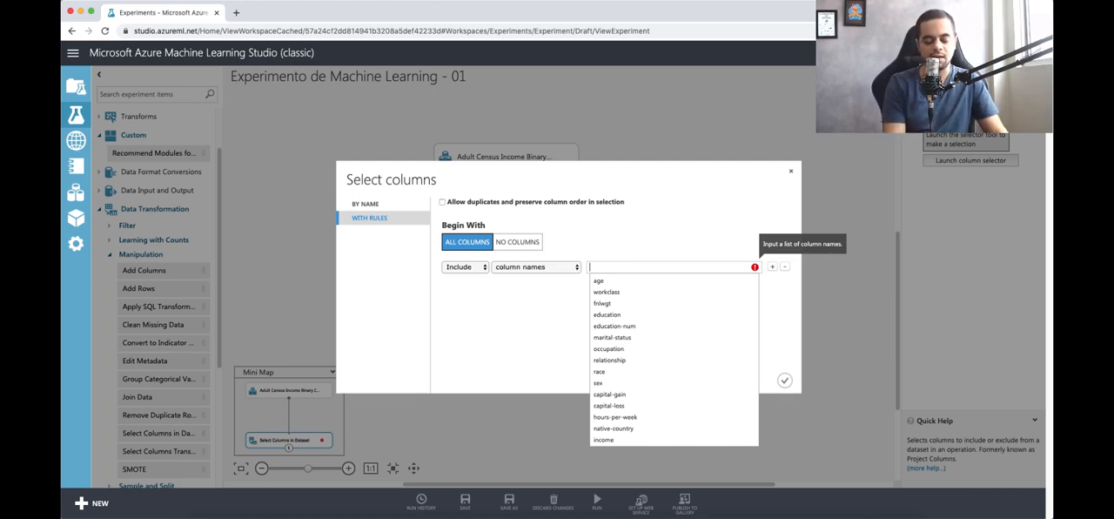
{"action": "type", "text": "col"}
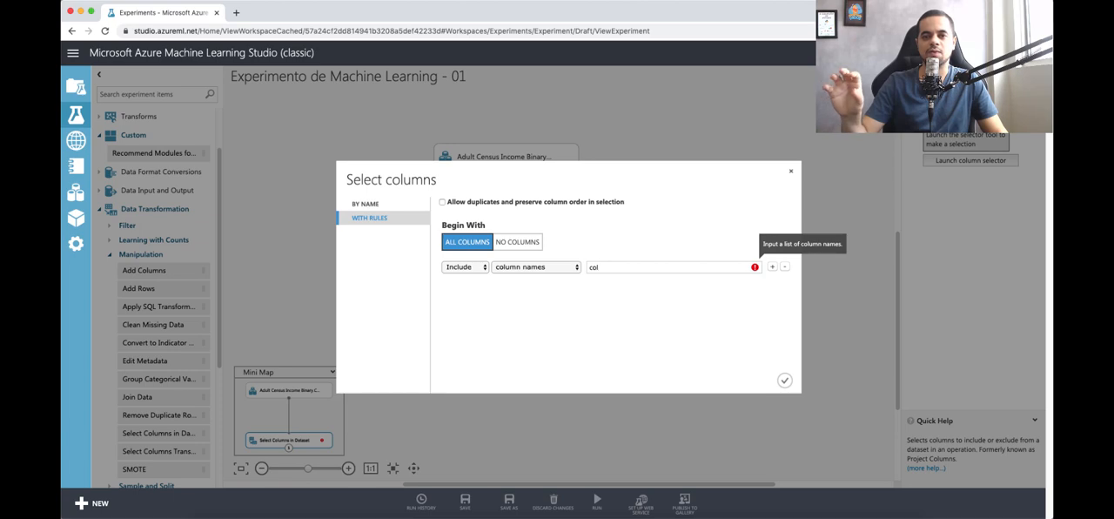
Step: Try the include rule with column indices, entering index 0 and clearing it again
{"action": "left_click", "coordinate": [576, 267]}
{"action": "left_click", "coordinate": [522, 277]}
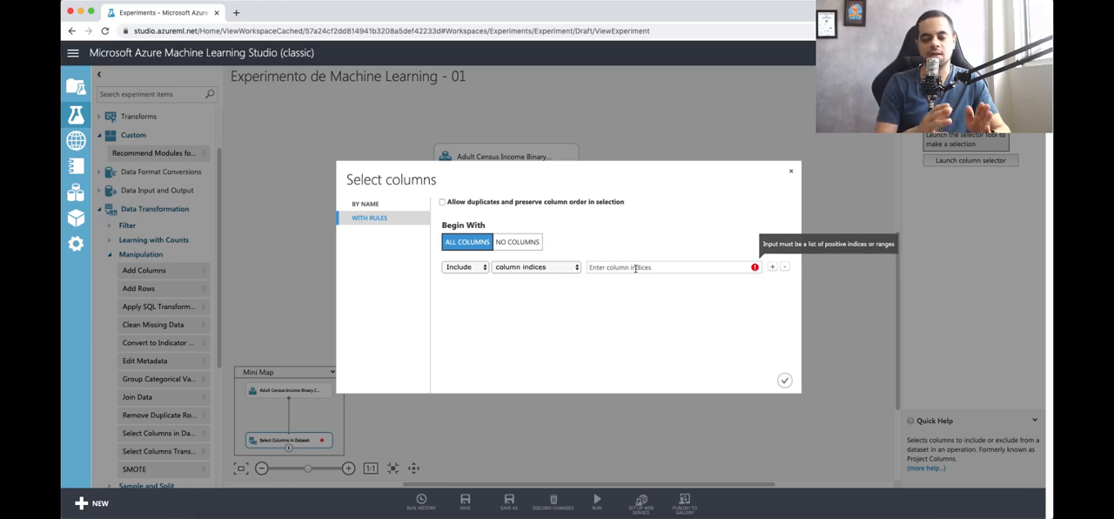
{"action": "left_click", "coordinate": [636, 267]}
{"action": "type", "text": "0"}
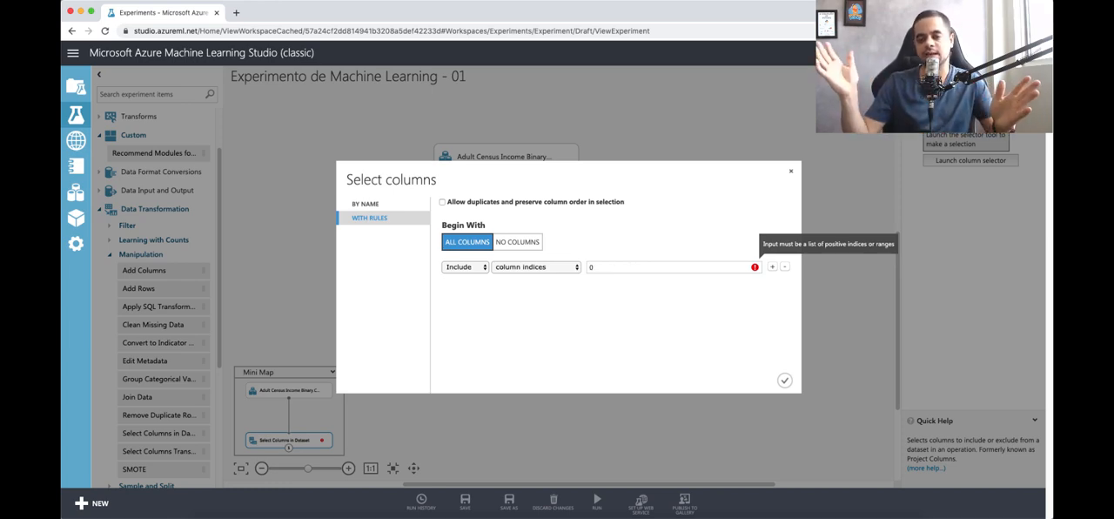
{"action": "key", "text": "BackSpace"}
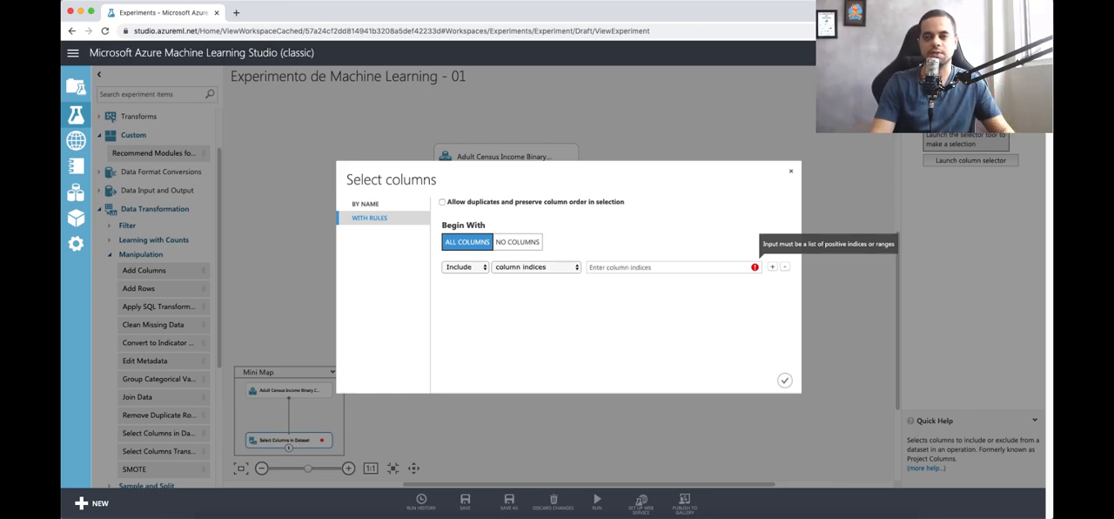
Step: Set the include rule to all features and view the choice between Include and Exclude
{"action": "left_click", "coordinate": [547, 268]}
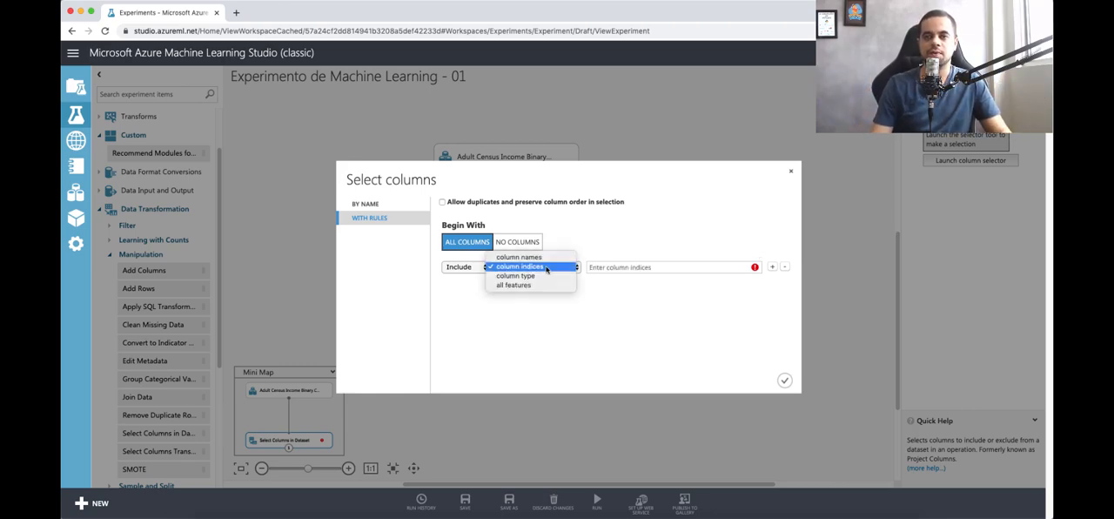
{"action": "left_click", "coordinate": [544, 286]}
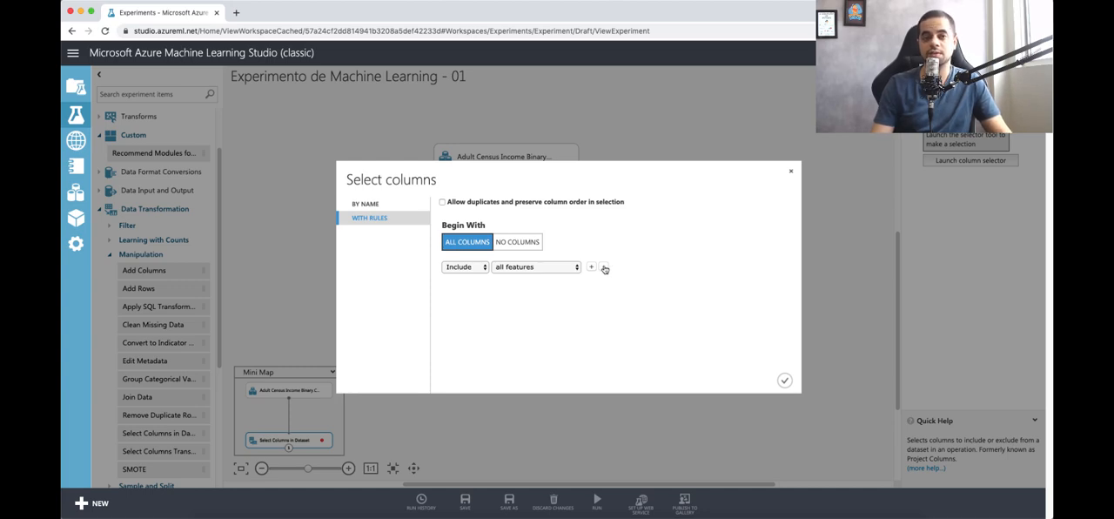
{"action": "left_click", "coordinate": [478, 269]}
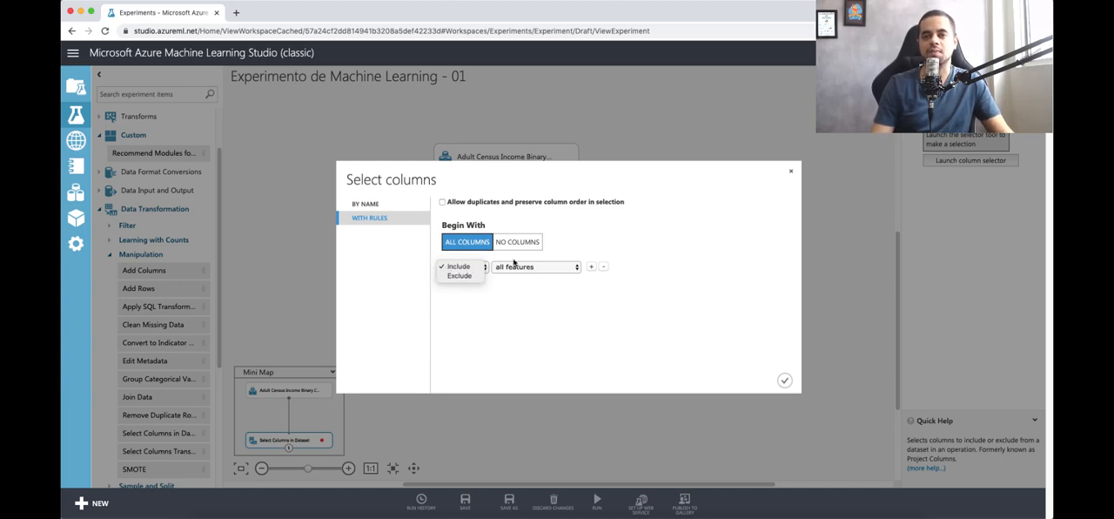
Step: Try an Exclude rule based on column names, view its other criteria, and close the column selection without applying it
{"action": "left_click", "coordinate": [463, 277]}
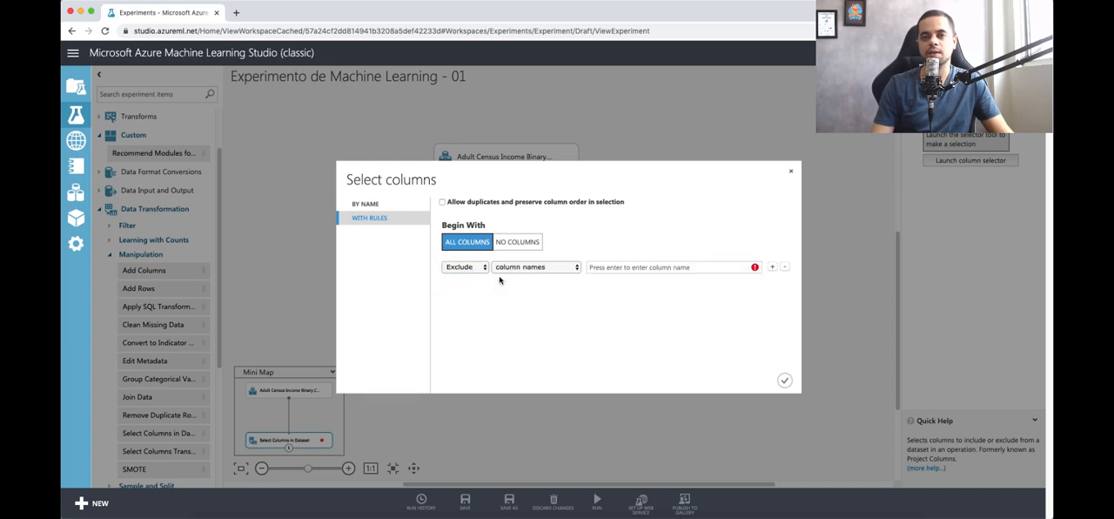
{"action": "left_click", "coordinate": [538, 267]}
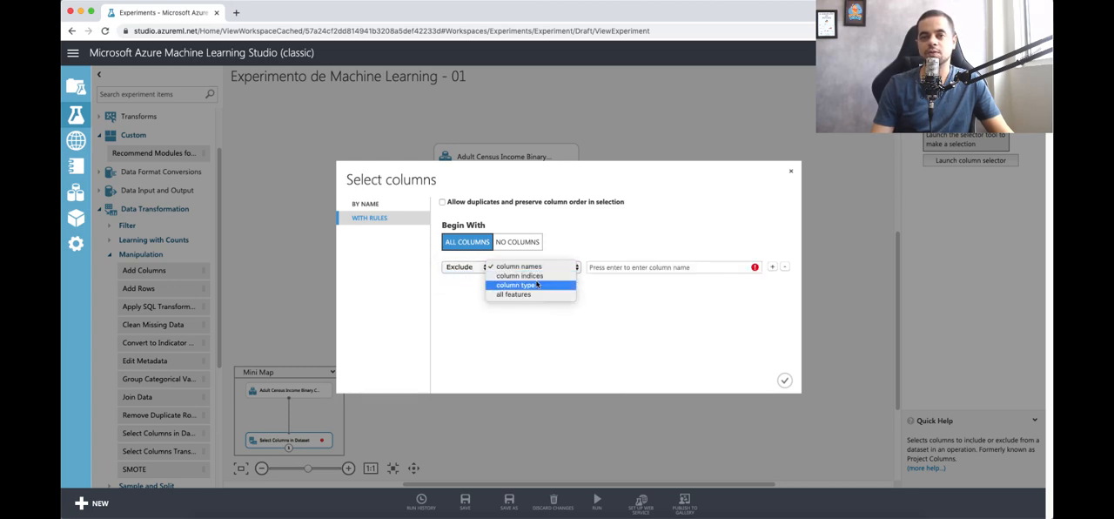
{"action": "left_click", "coordinate": [587, 323]}
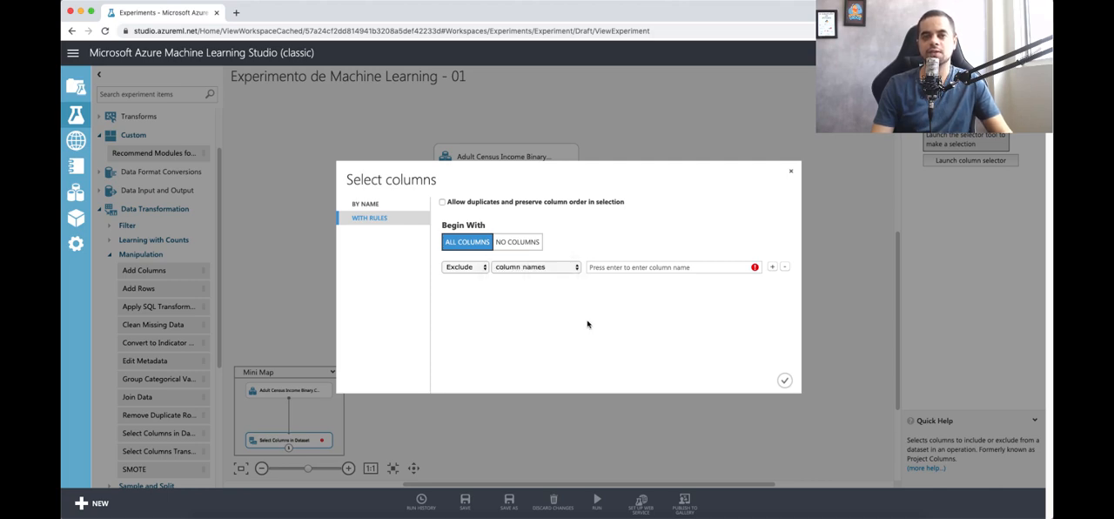
{"action": "left_click", "coordinate": [790, 172]}
Step: Reopen the column selection by name and highlight all available columns from age to income
{"action": "left_click", "coordinate": [938, 163]}
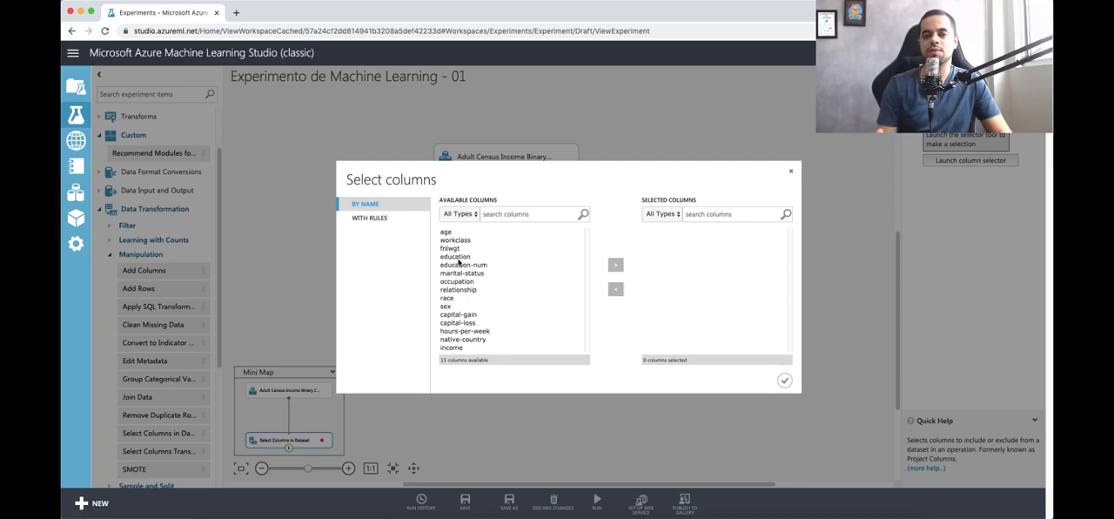
{"action": "left_click", "coordinate": [446, 234]}
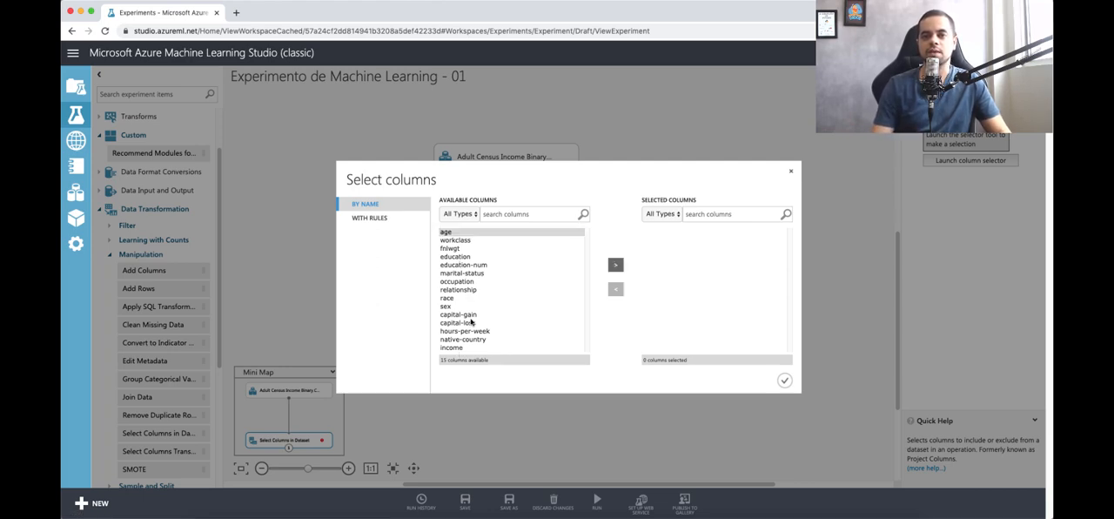
{"action": "left_click", "coordinate": [471, 266]}
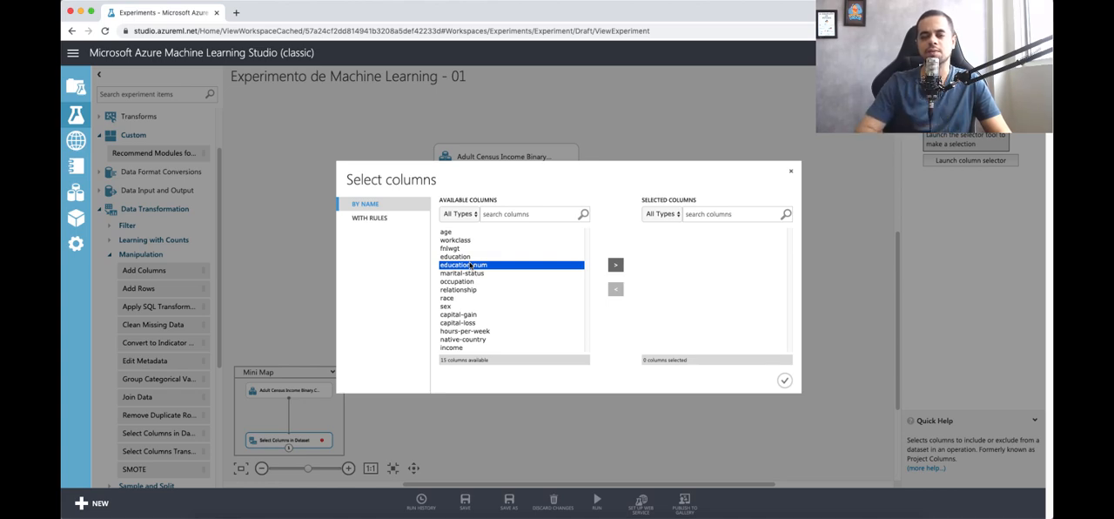
{"action": "left_click", "coordinate": [471, 258]}
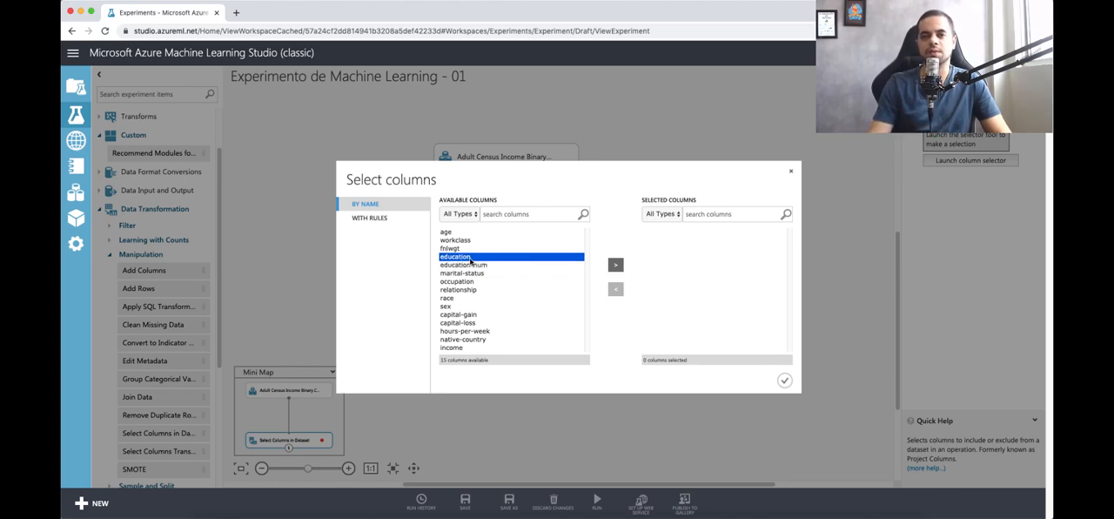
{"action": "left_click", "coordinate": [479, 266]}
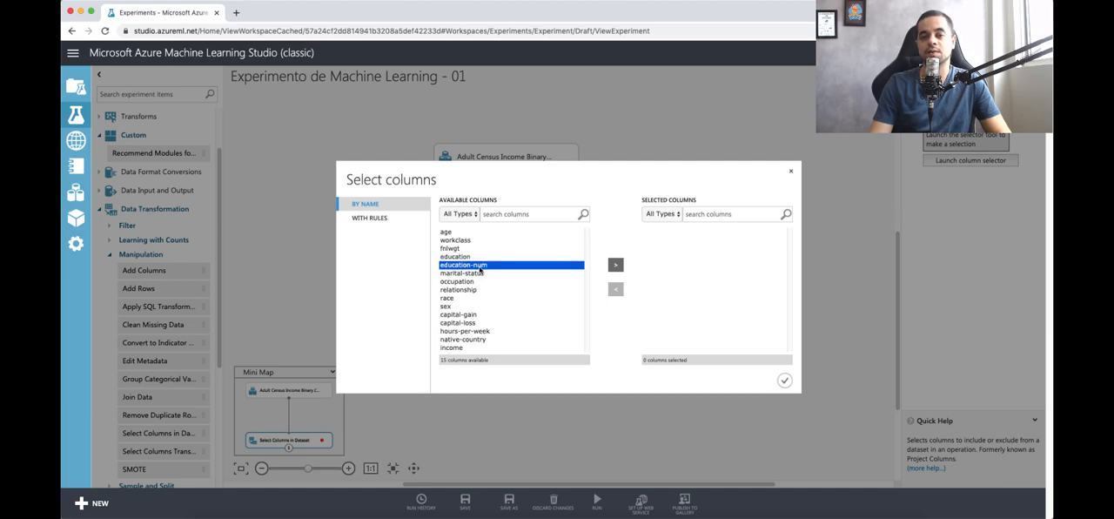
{"action": "left_click", "coordinate": [444, 232]}
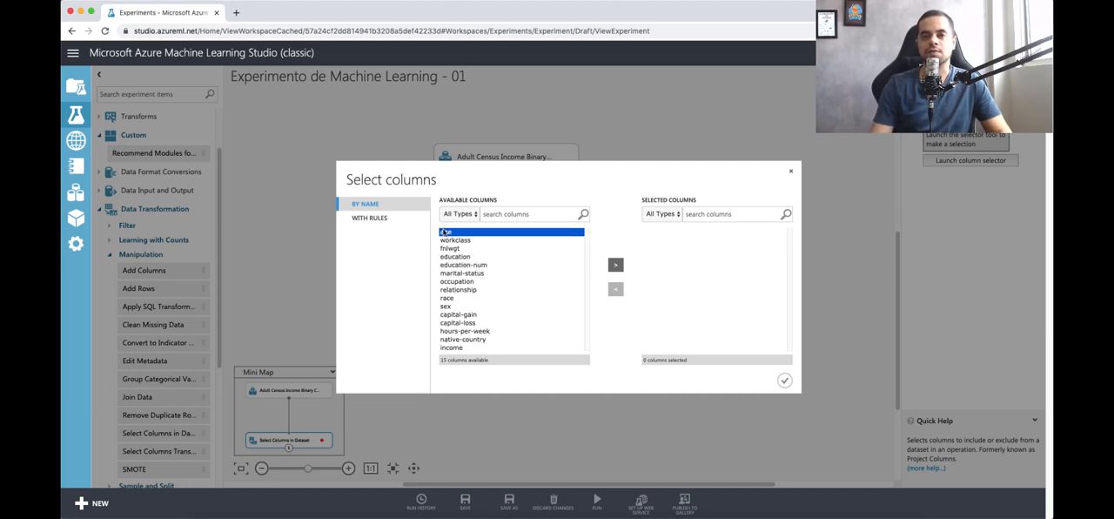
{"action": "left_click", "coordinate": [468, 347], "text": "shift"}
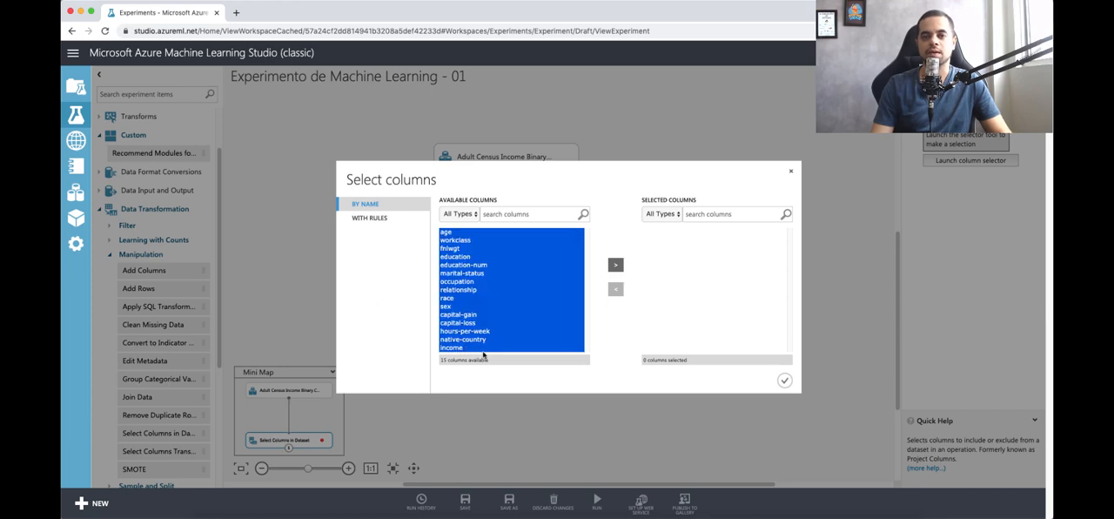
Step: Add every available column except education to the selected columns and apply the selection
{"action": "right_click", "coordinate": [459, 260]}
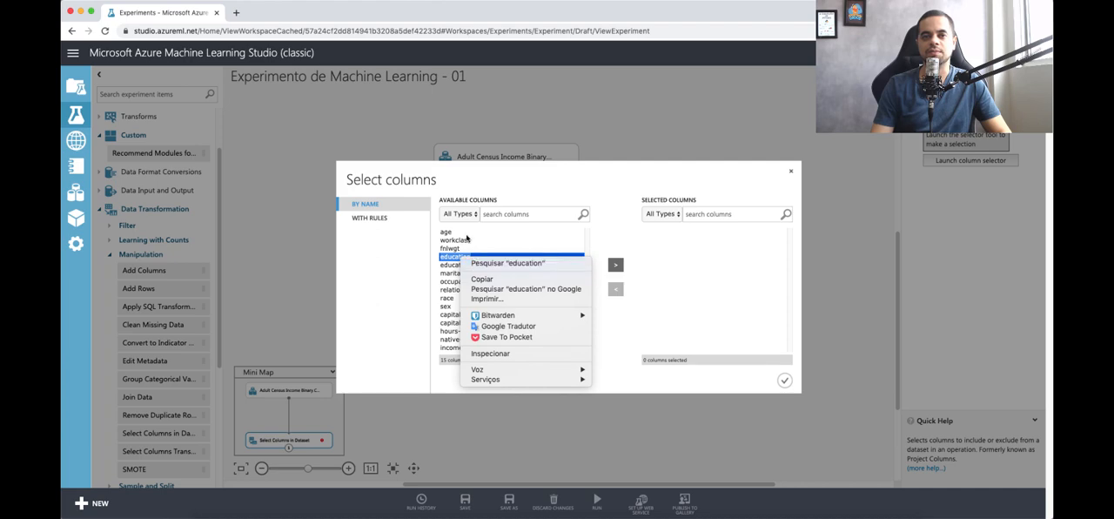
{"action": "key", "text": "Escape"}
{"action": "left_click", "coordinate": [480, 347]}
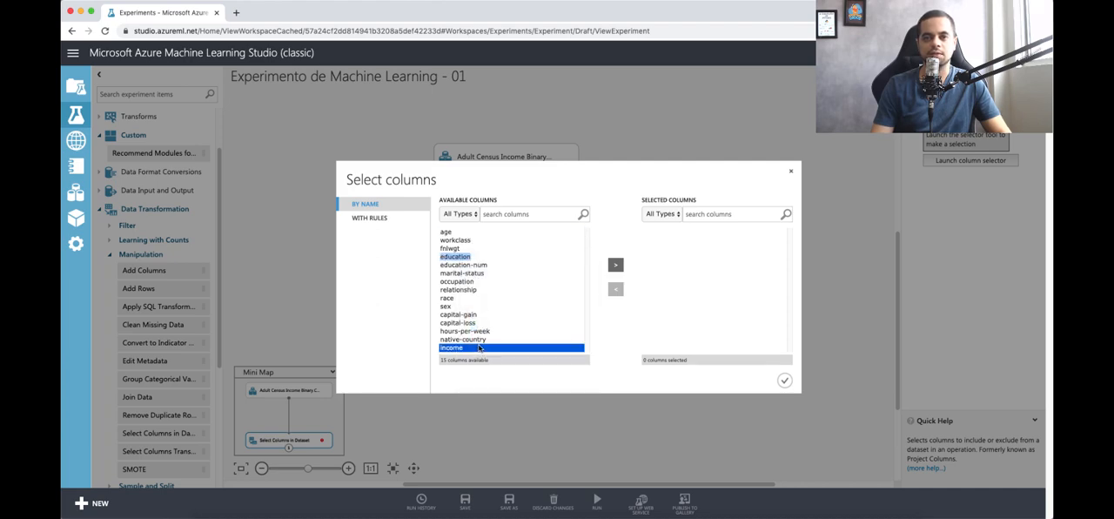
{"action": "key", "text": "super+a"}
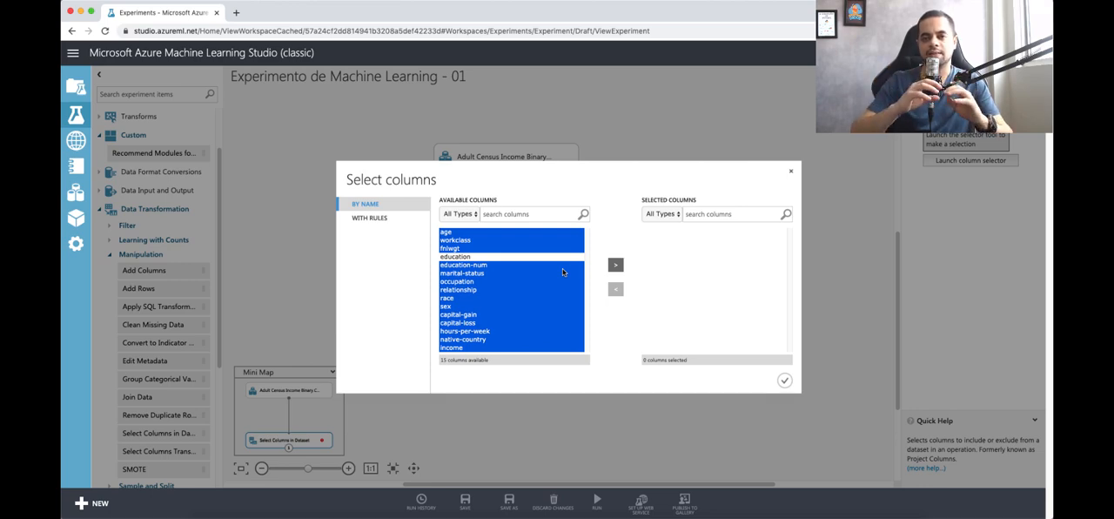
{"action": "left_click", "coordinate": [613, 266]}
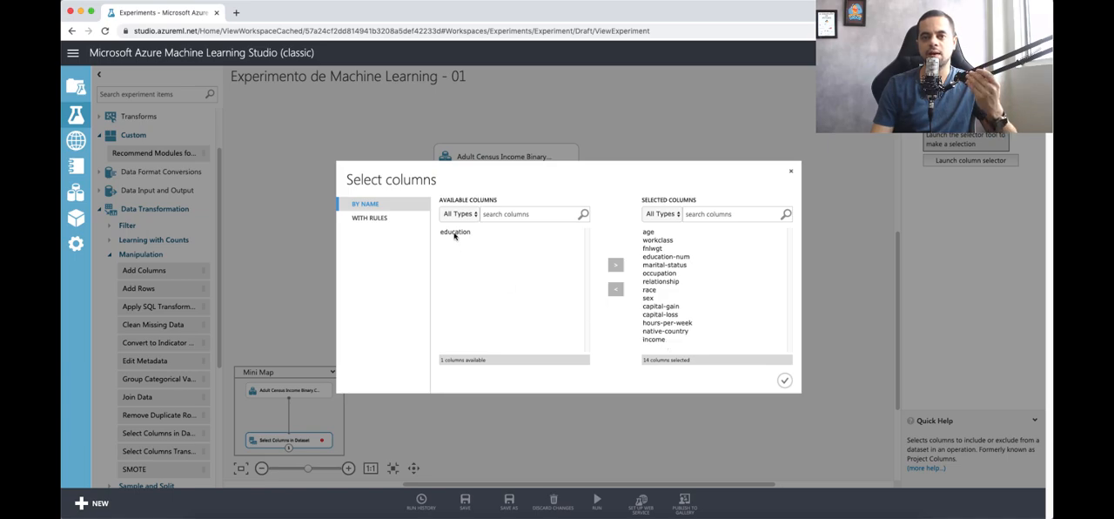
{"action": "left_click", "coordinate": [666, 259]}
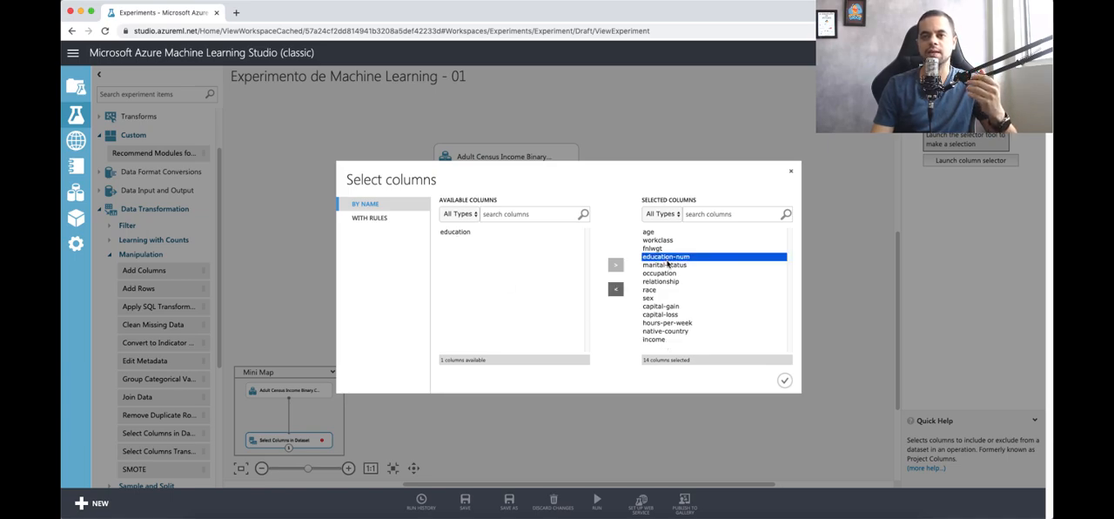
{"action": "left_click", "coordinate": [785, 380]}
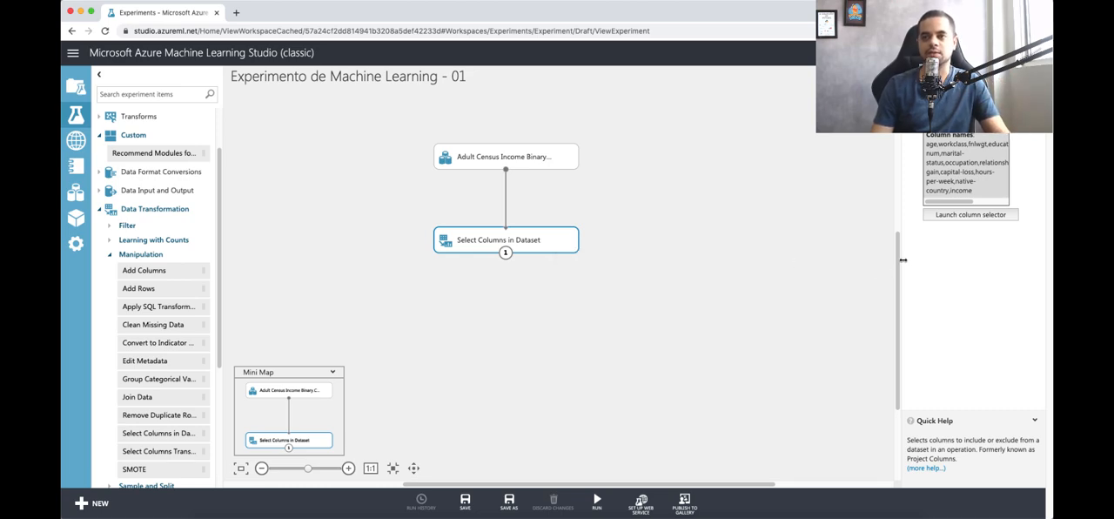
Step: Widen the module's properties pane and run only the Select Columns in Dataset module
{"action": "left_click_drag", "start_coordinate": [902, 259], "coordinate": [812, 261]}
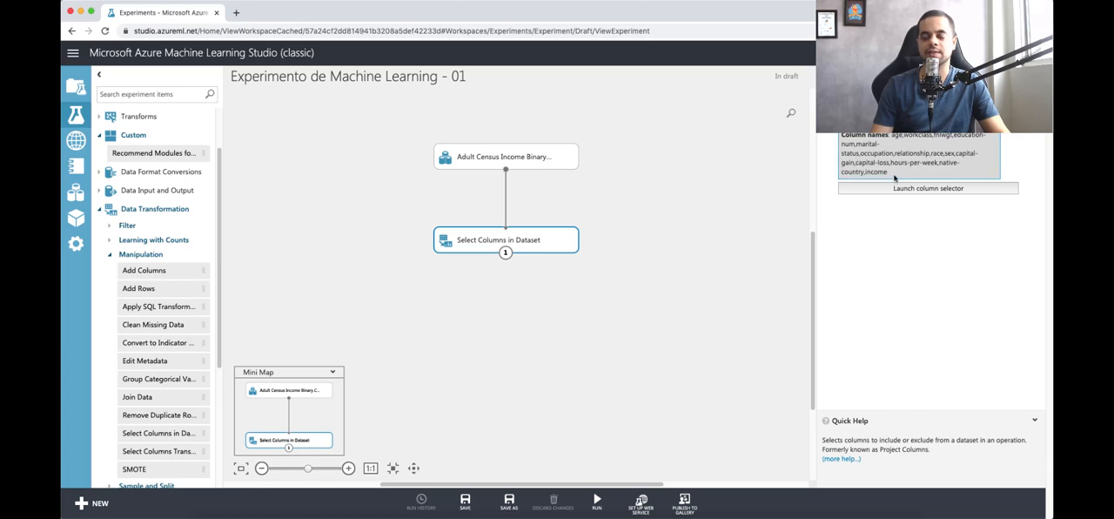
{"action": "right_click", "coordinate": [517, 247]}
{"action": "mouse_move", "coordinate": [547, 326]}
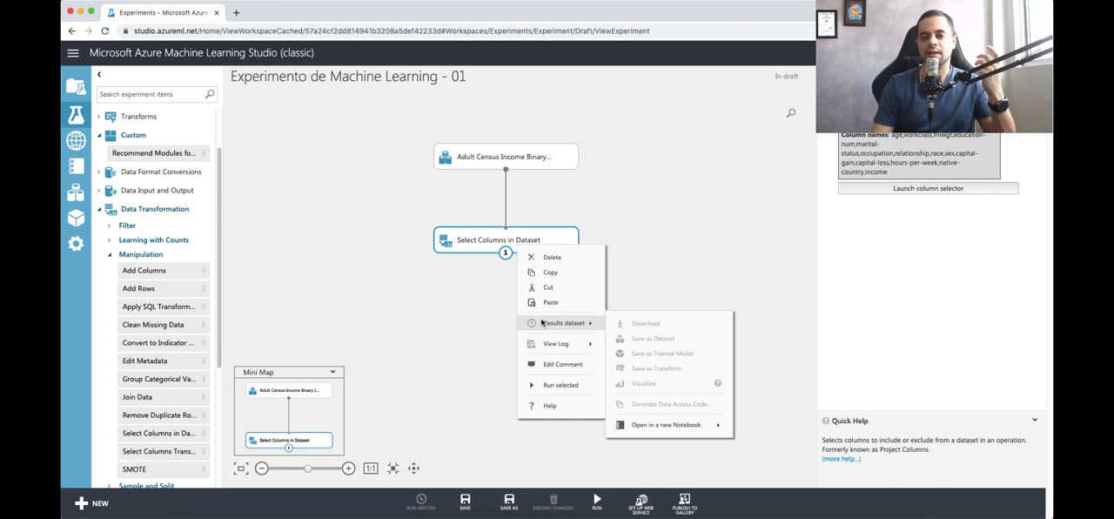
{"action": "left_click", "coordinate": [478, 328]}
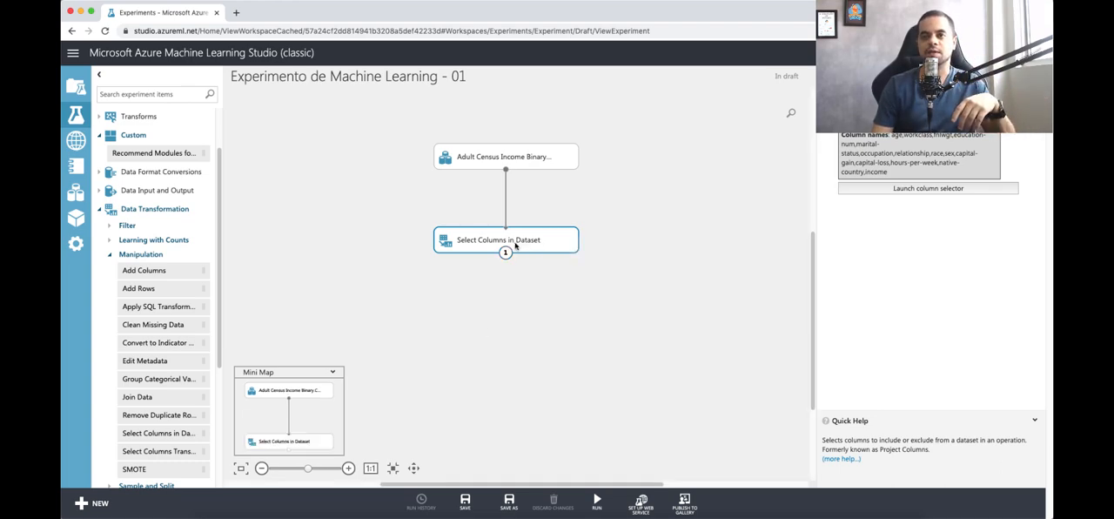
{"action": "right_click", "coordinate": [515, 246]}
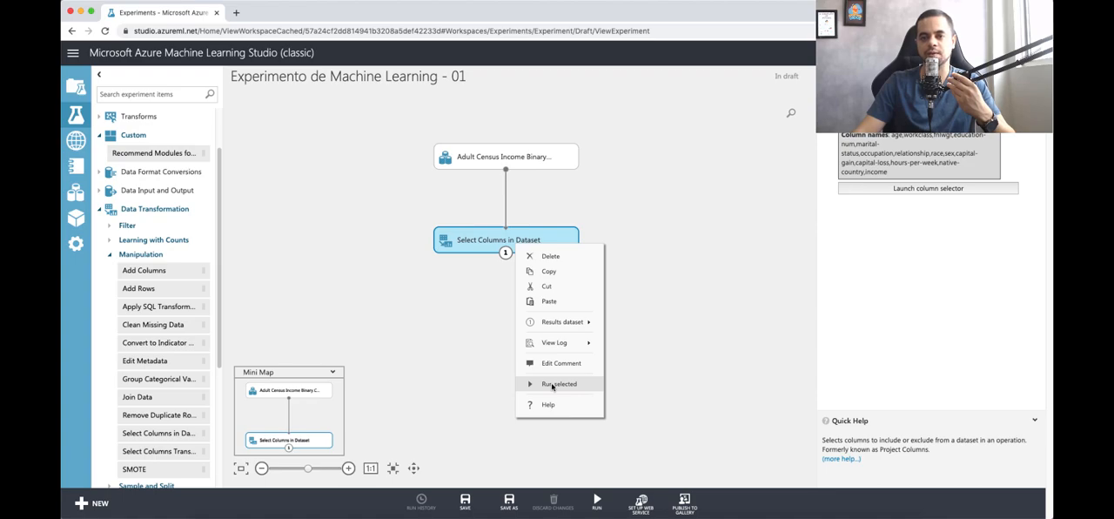
{"action": "left_click", "coordinate": [552, 385]}
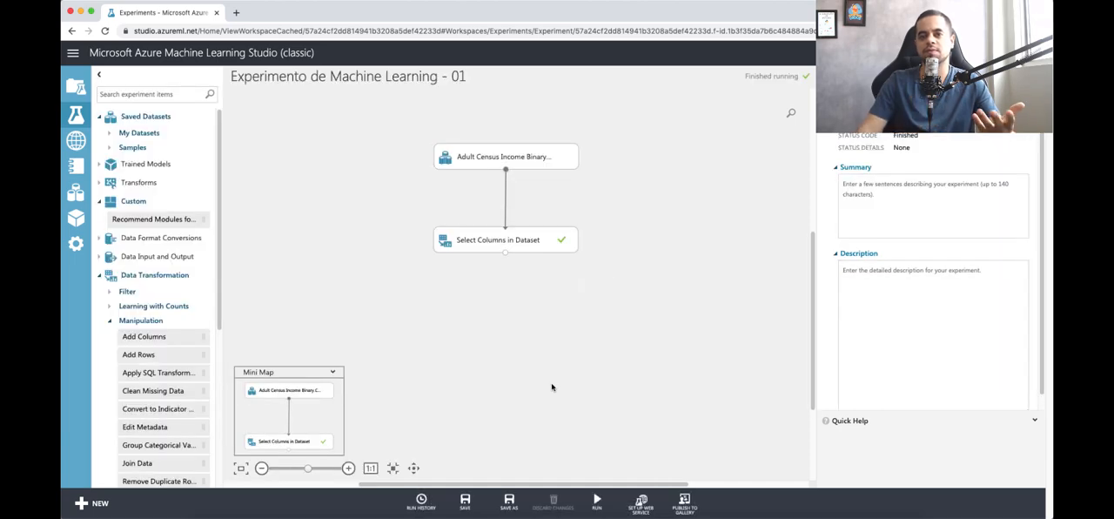
Step: Visualize the results dataset of the Select Columns in Dataset module and close the view
{"action": "right_click", "coordinate": [548, 244]}
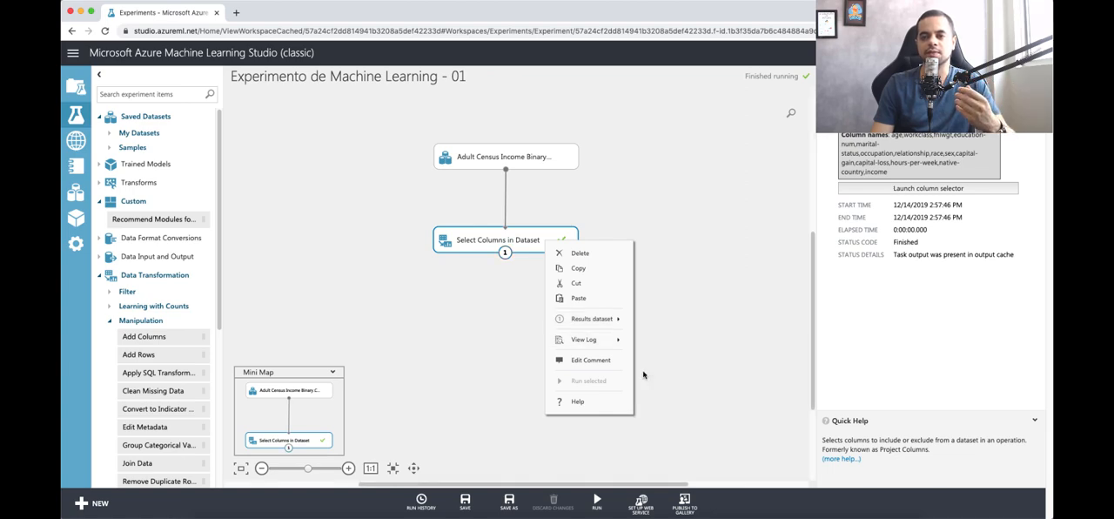
{"action": "left_click", "coordinate": [672, 380]}
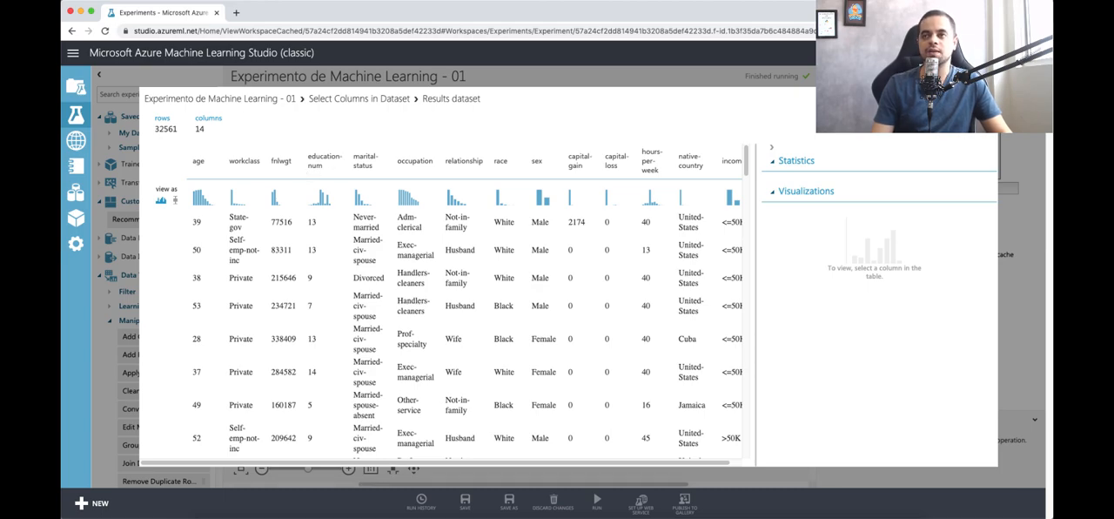
{"action": "key", "text": "Escape"}
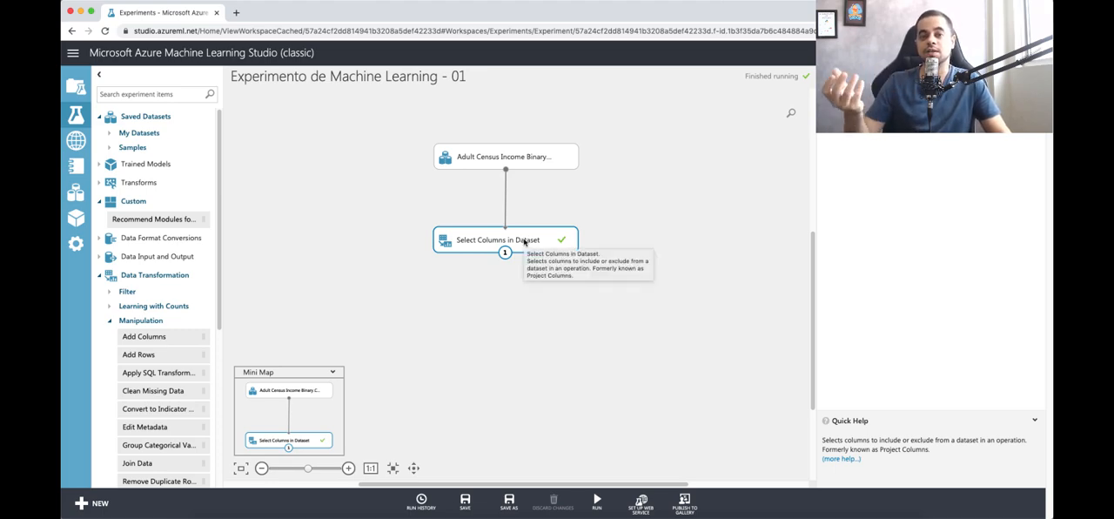
Step: Reopen the results dataset and examine the statistics and histograms of the fnlwgt, marital-status and income columns
{"action": "right_click", "coordinate": [524, 241]}
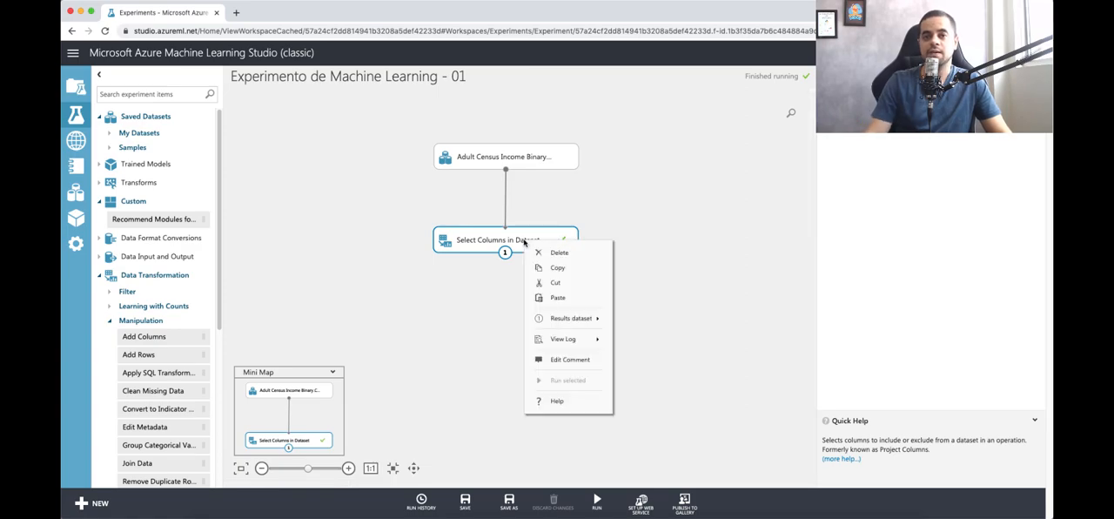
{"action": "mouse_move", "coordinate": [574, 318]}
{"action": "left_click", "coordinate": [616, 328]}
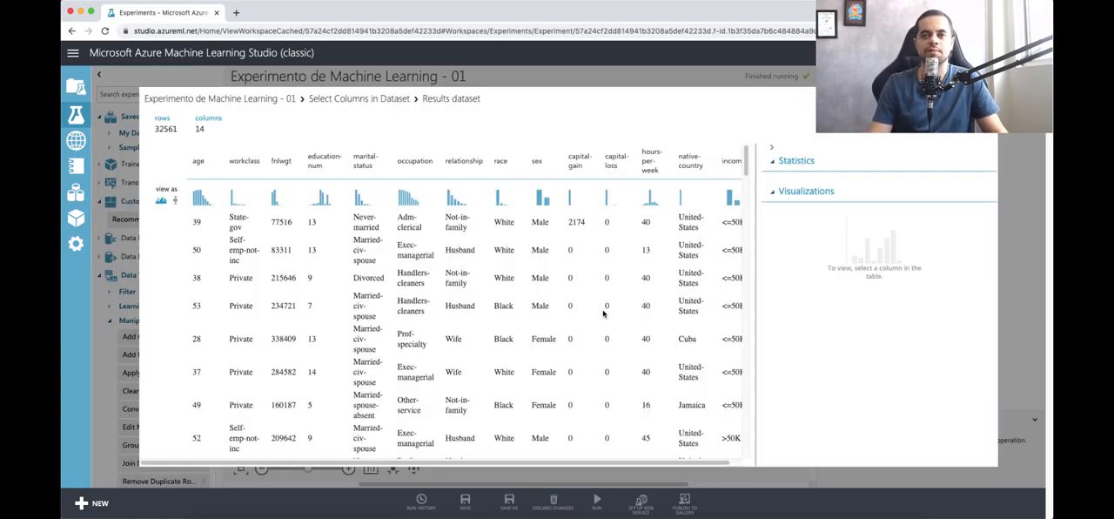
{"action": "left_click", "coordinate": [282, 167]}
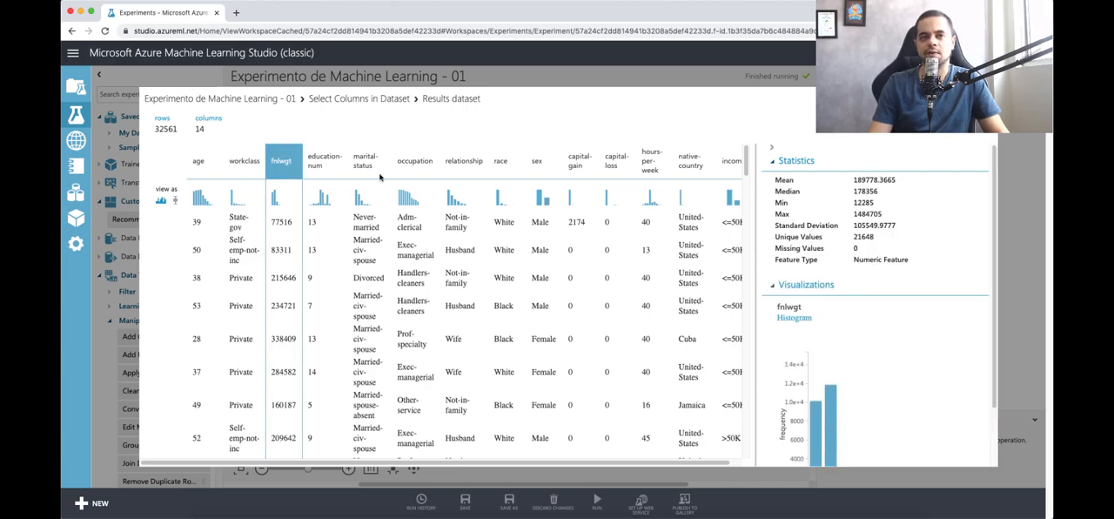
{"action": "left_click", "coordinate": [369, 165]}
{"action": "scroll", "coordinate": [427, 463], "scroll_direction": "right", "scroll_amount": 1}
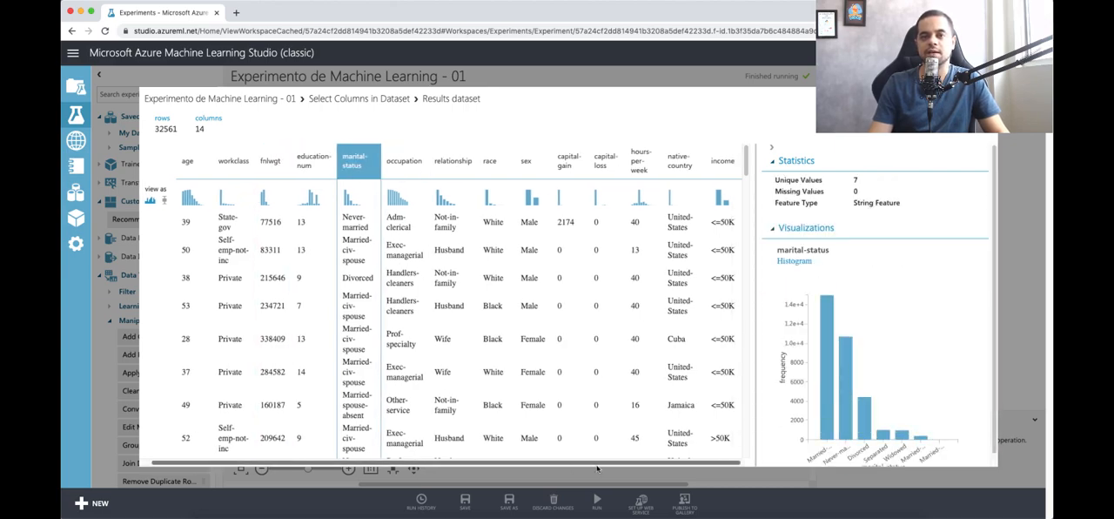
{"action": "left_click", "coordinate": [720, 189]}
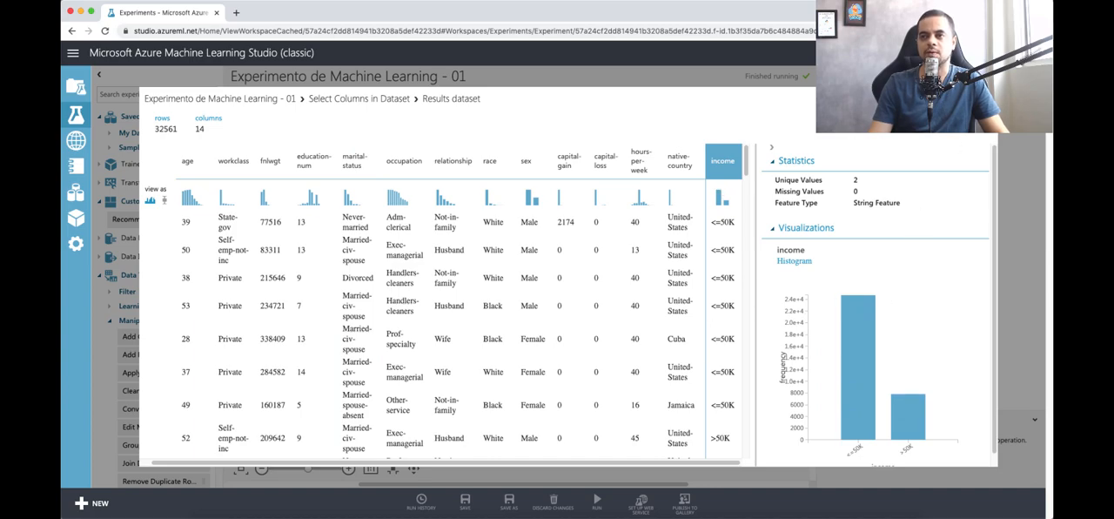
{"action": "left_click", "coordinate": [984, 98]}
{"action": "left_click", "coordinate": [514, 281]}
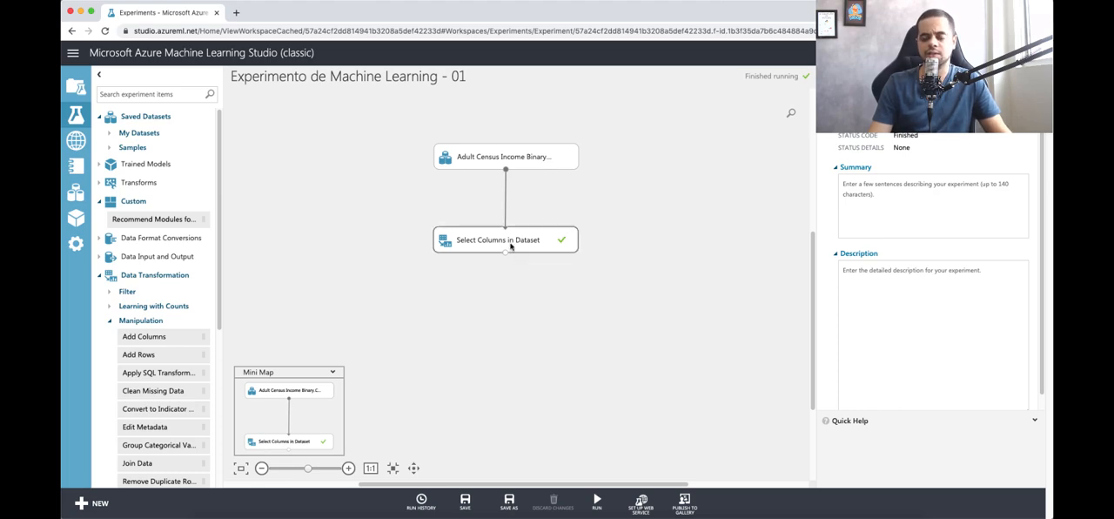
Step: Search the modules for "summ", place Summarize Data below Select Columns in Dataset, and connect that module's output to it
{"action": "mouse_move", "coordinate": [510, 247]}
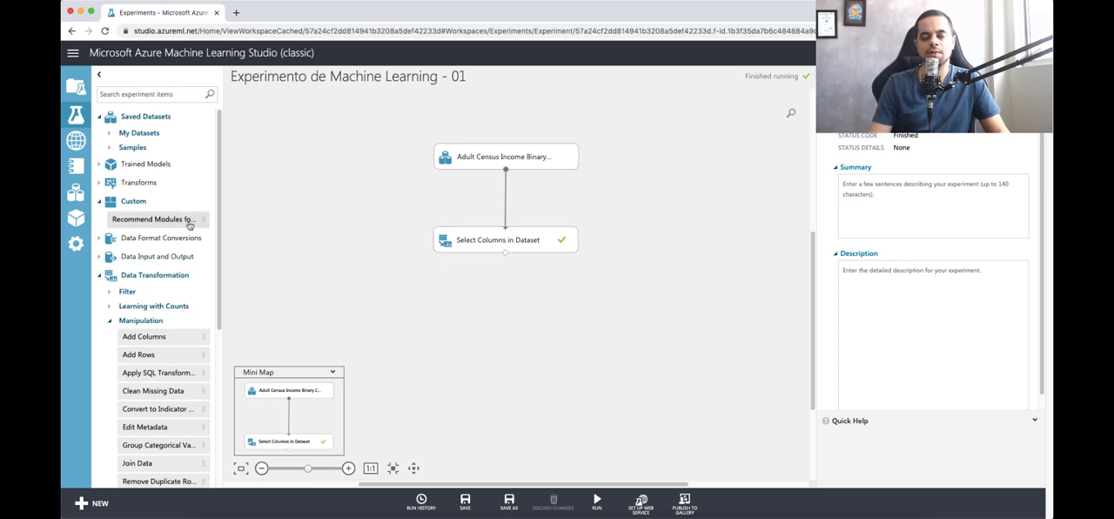
{"action": "left_click", "coordinate": [156, 93]}
{"action": "type", "text": "summ"}
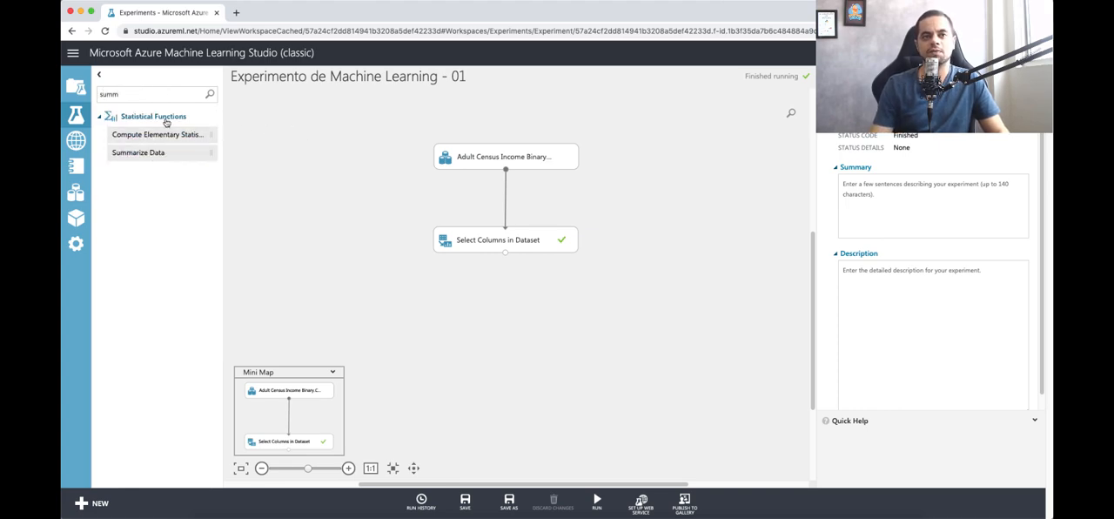
{"action": "left_click_drag", "start_coordinate": [155, 153], "coordinate": [432, 309]}
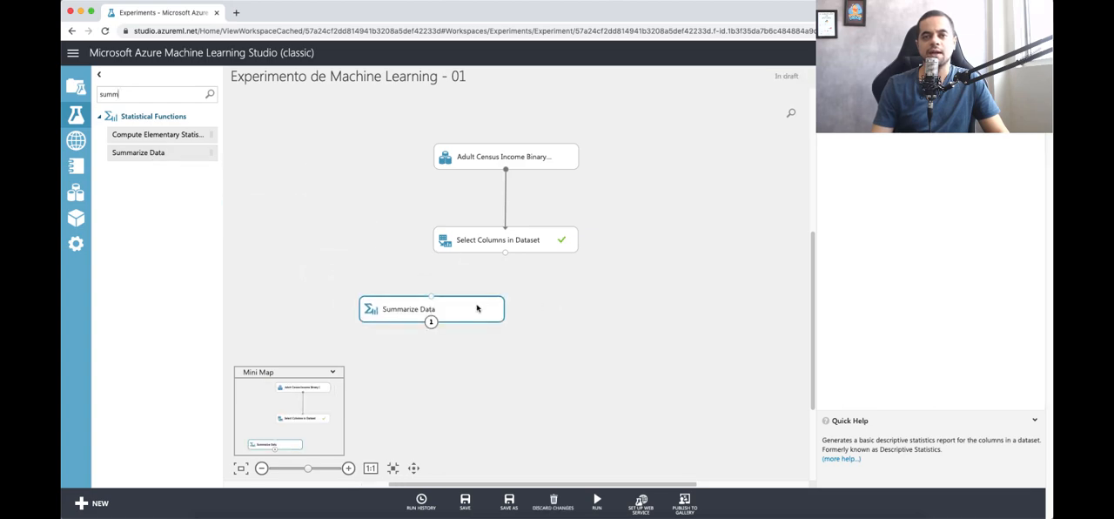
{"action": "mouse_move", "coordinate": [489, 311]}
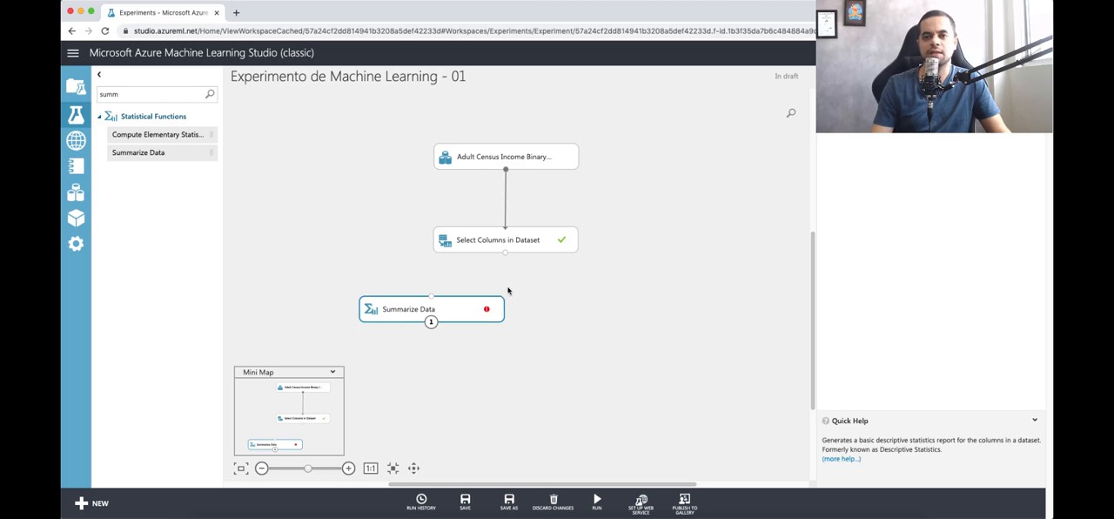
{"action": "left_click_drag", "start_coordinate": [505, 252], "coordinate": [431, 300]}
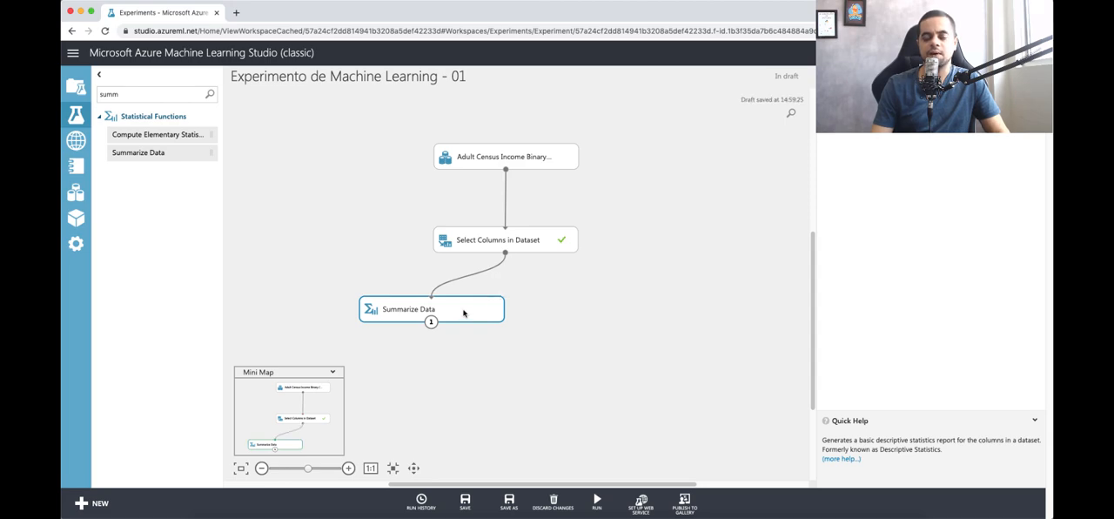
Step: Run only the Summarize Data module and visualize its results dataset
{"action": "right_click", "coordinate": [463, 312]}
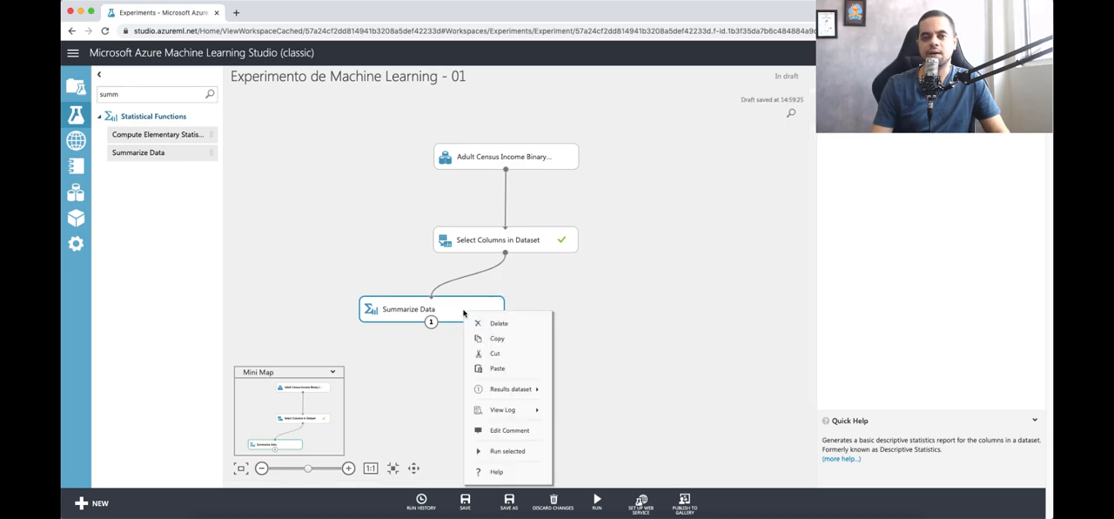
{"action": "left_click", "coordinate": [500, 449]}
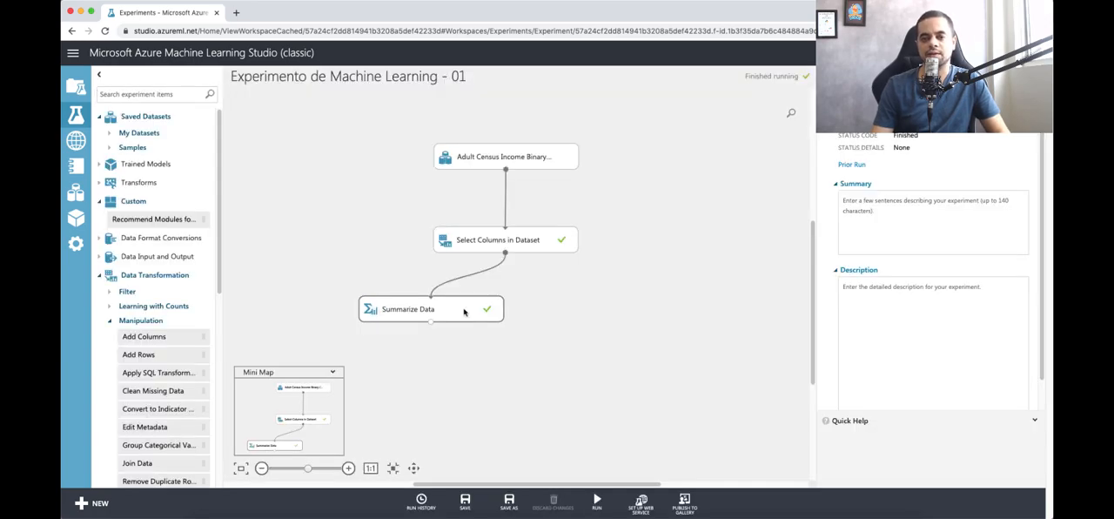
{"action": "right_click", "coordinate": [464, 311]}
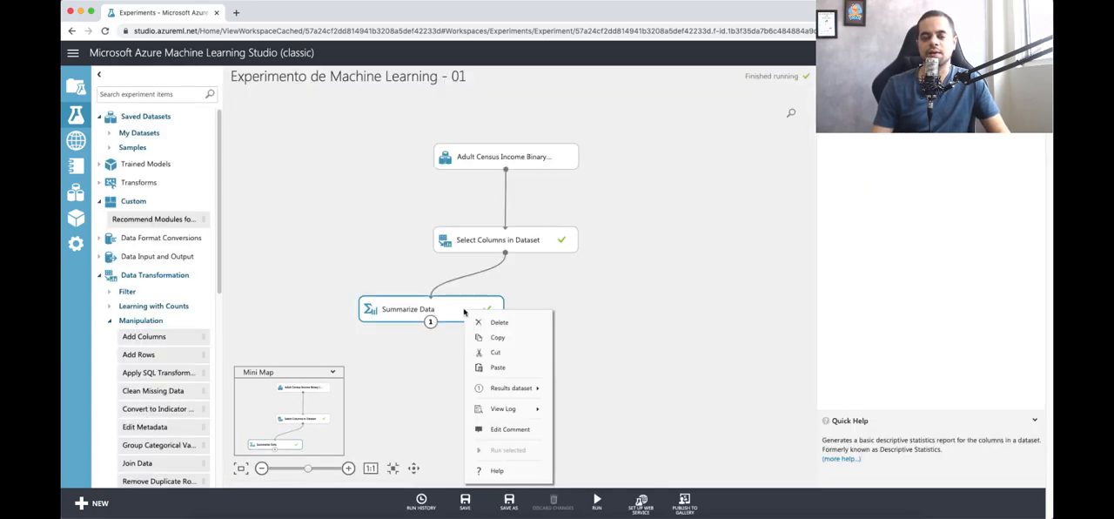
{"action": "mouse_move", "coordinate": [479, 389]}
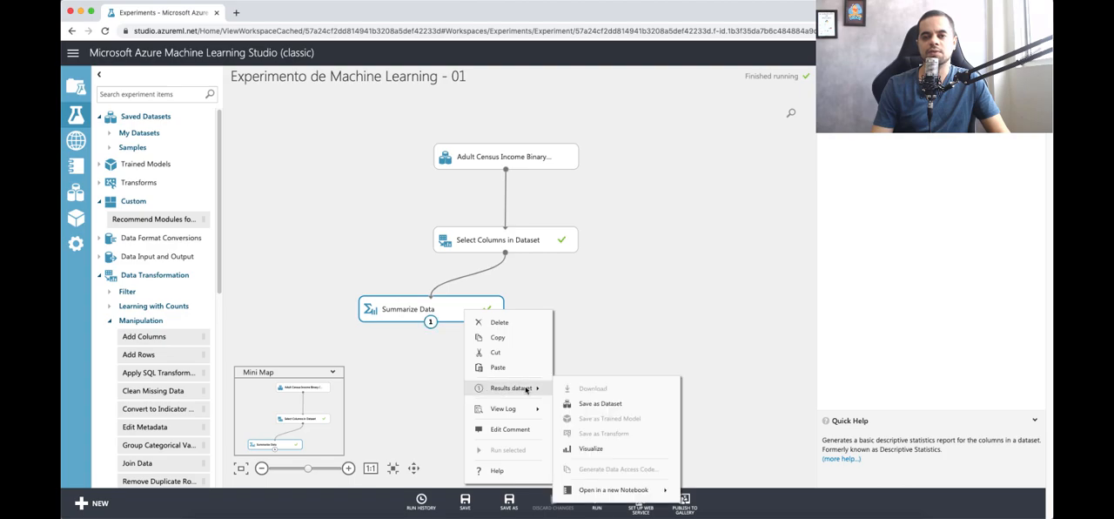
{"action": "left_click", "coordinate": [591, 448]}
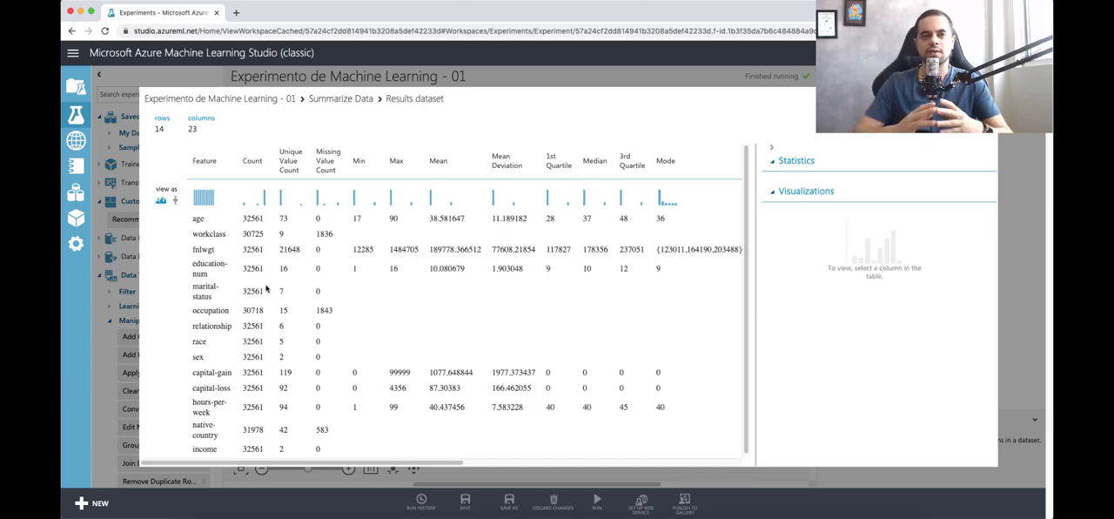
Step: Examine the age and workclass rows of the summary, comparing the Count and Missing Value Count columns
{"action": "left_click", "coordinate": [200, 219]}
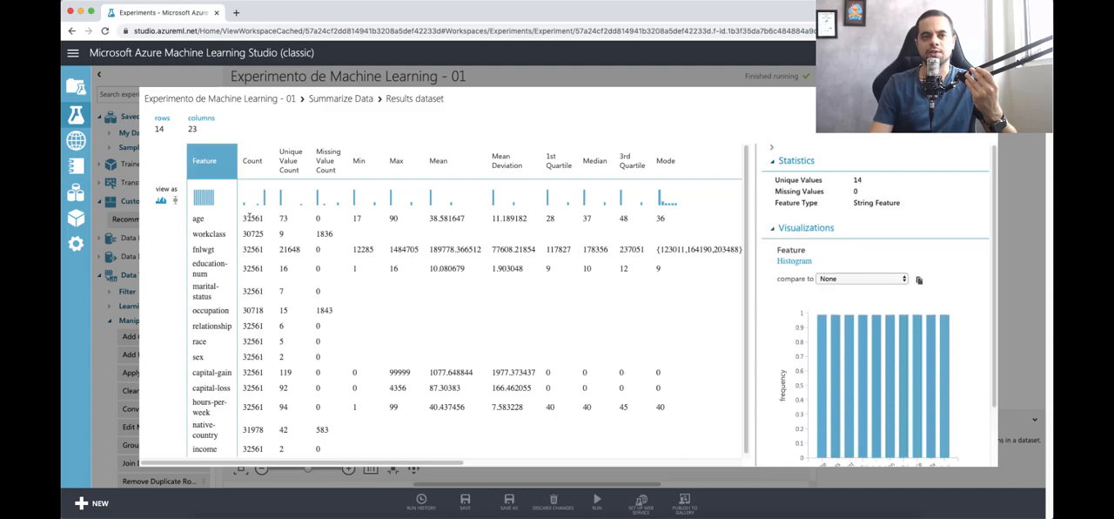
{"action": "left_click", "coordinate": [249, 219]}
{"action": "left_click", "coordinate": [208, 221]}
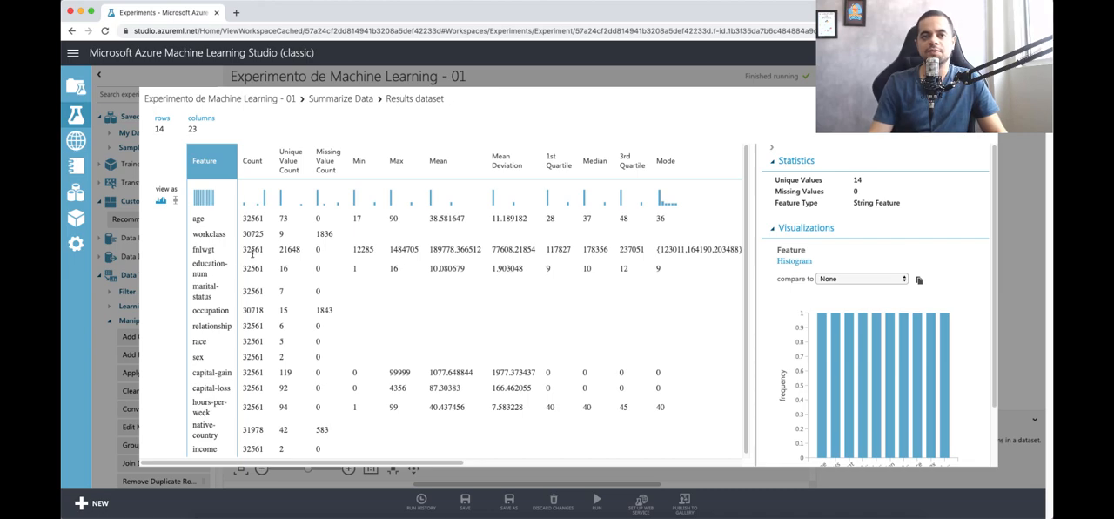
{"action": "left_click_drag", "start_coordinate": [193, 233], "coordinate": [351, 240]}
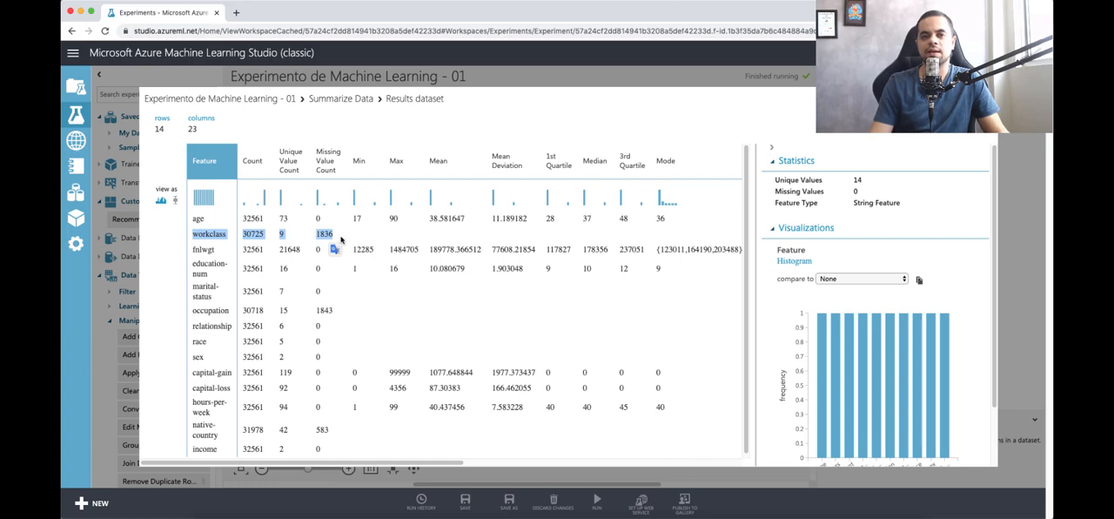
{"action": "left_click", "coordinate": [324, 235]}
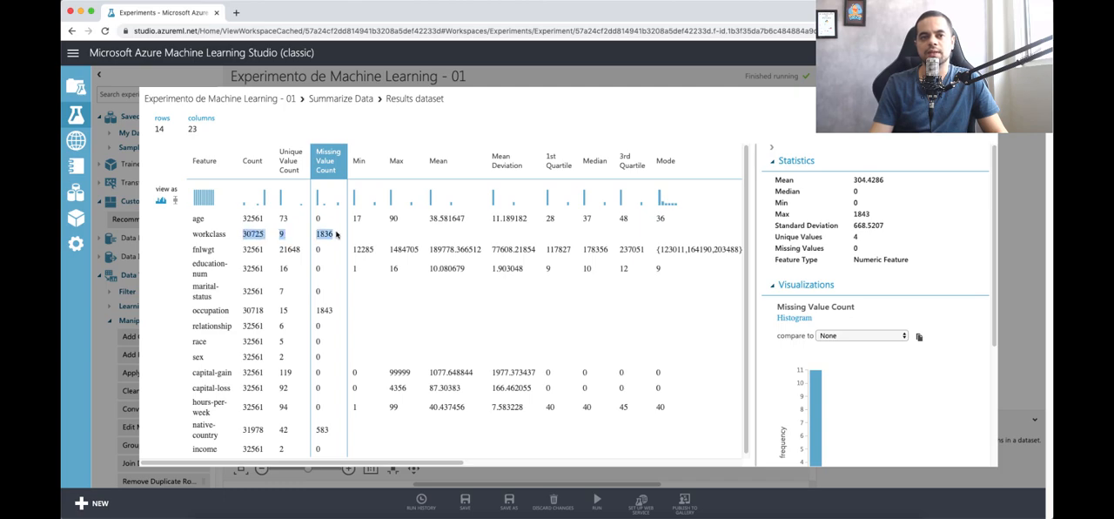
{"action": "left_click", "coordinate": [265, 235]}
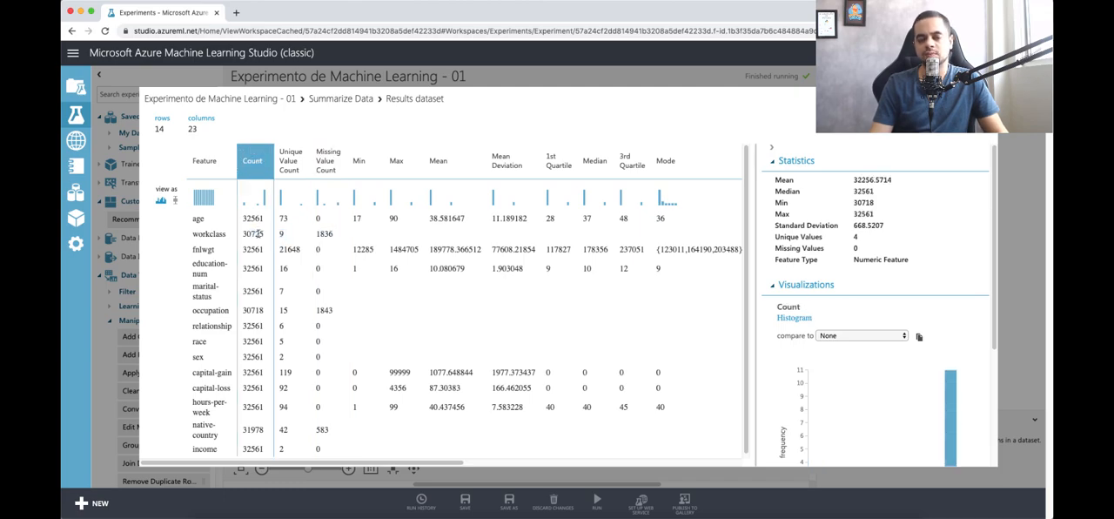
{"action": "double_click", "coordinate": [319, 233]}
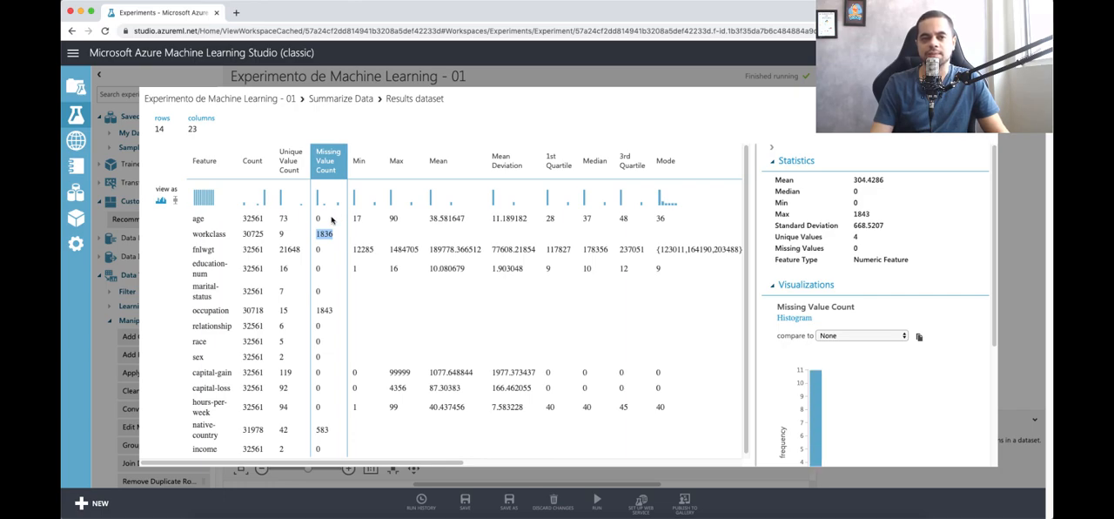
Step: Check the missing value counts of the occupation and native-country features, review the Missing Value Count statistics, and close the results view
{"action": "left_click_drag", "start_coordinate": [193, 311], "coordinate": [336, 311]}
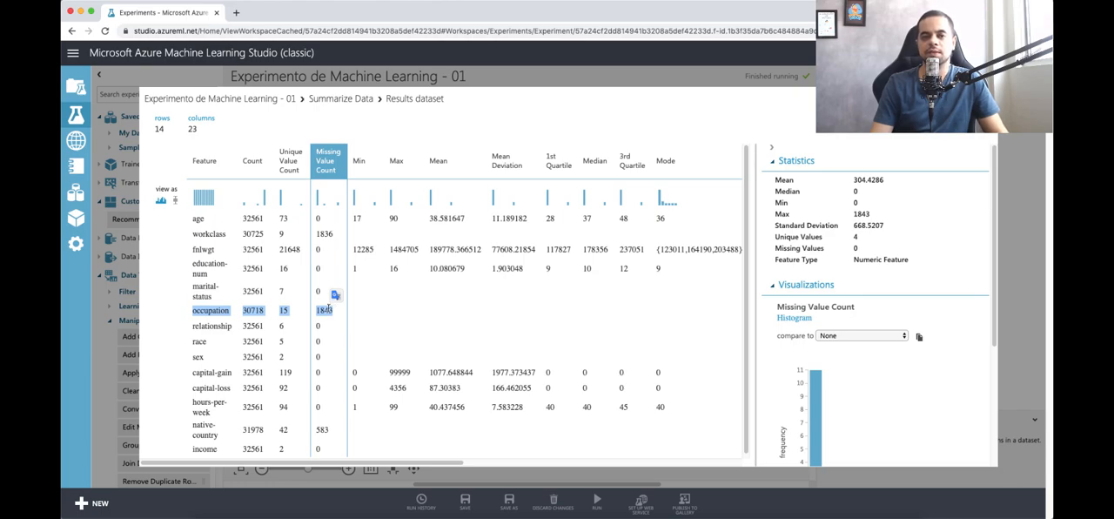
{"action": "left_click_drag", "start_coordinate": [193, 425], "coordinate": [334, 435]}
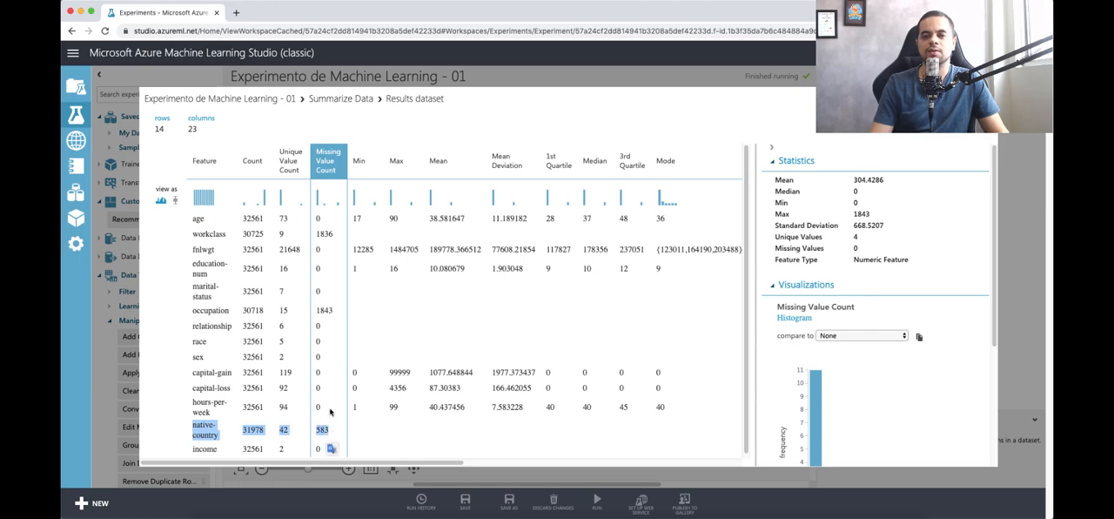
{"action": "scroll", "coordinate": [331, 413], "scroll_direction": "down", "scroll_amount": 1}
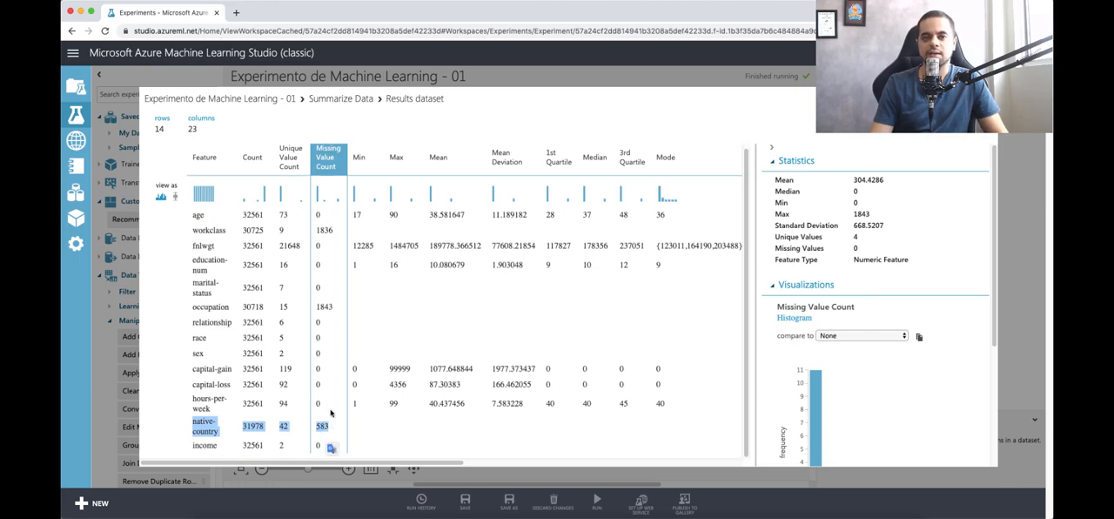
{"action": "scroll", "coordinate": [331, 412], "scroll_direction": "up", "scroll_amount": 1}
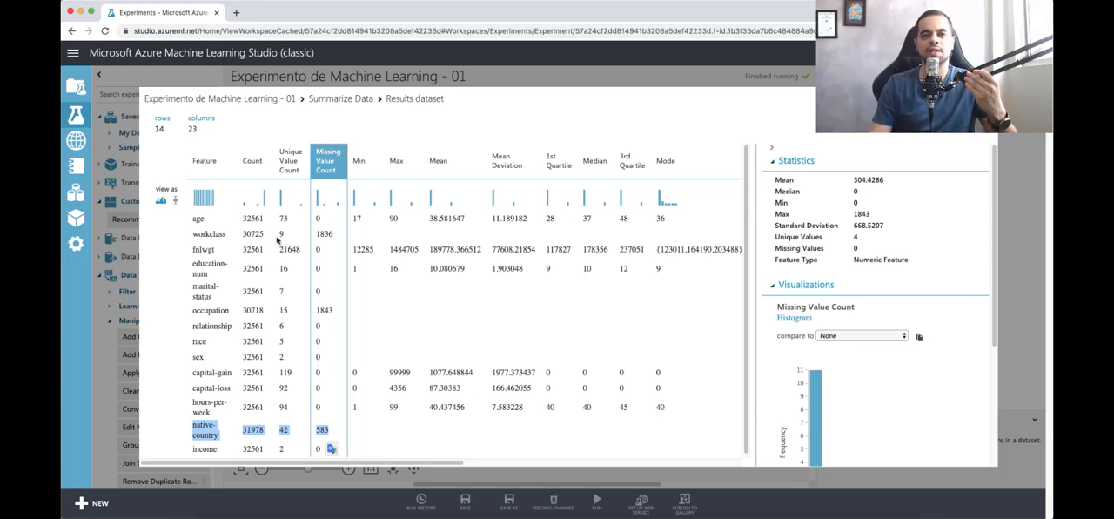
{"action": "left_click", "coordinate": [216, 397]}
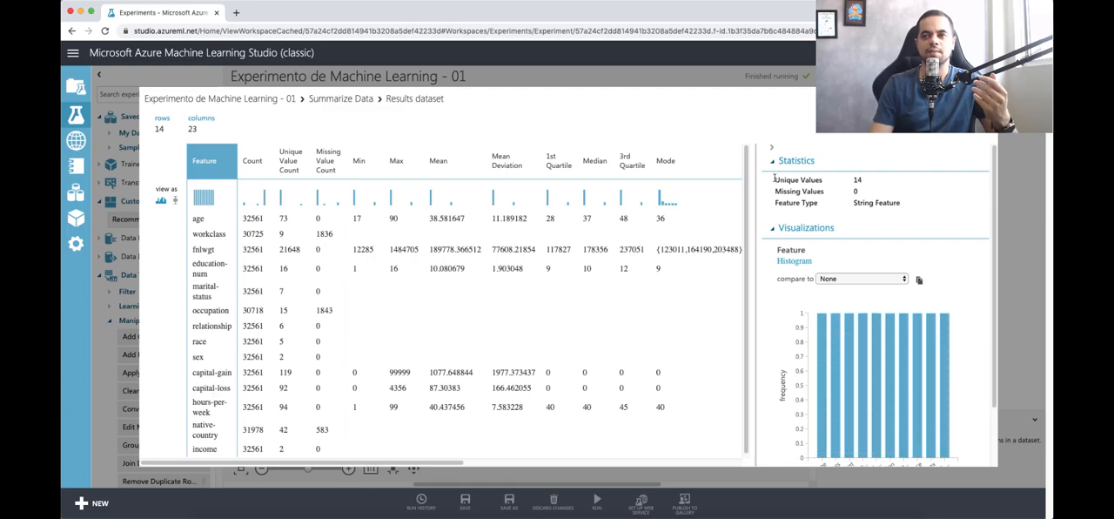
{"action": "left_click", "coordinate": [331, 172]}
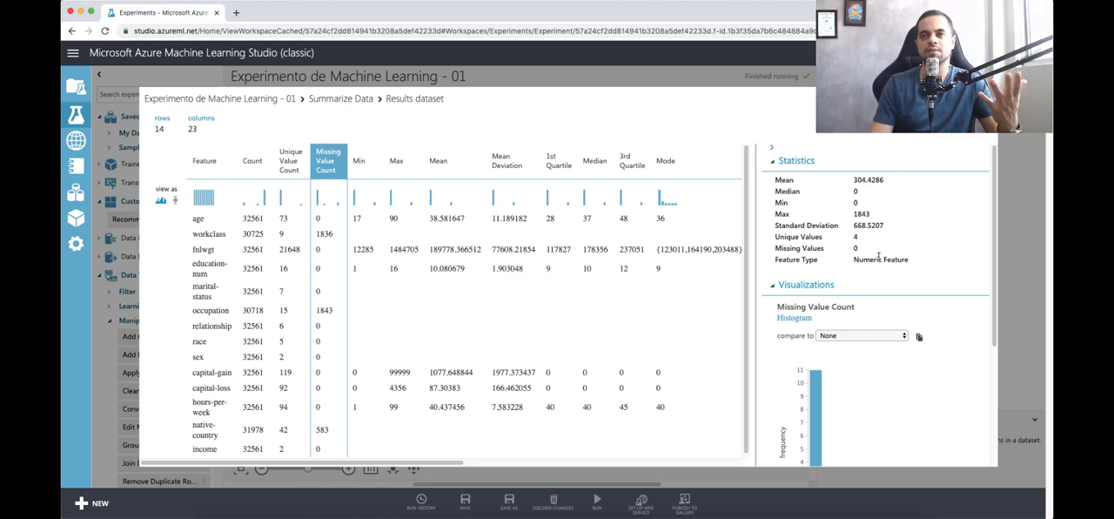
{"action": "left_click", "coordinate": [267, 224]}
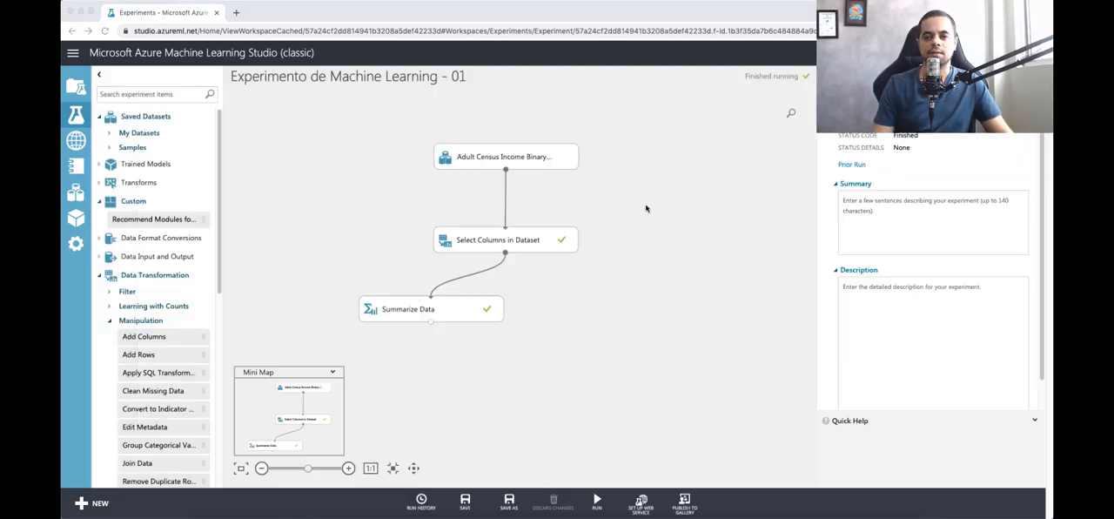
Step: Move Summarize Data farther left on the canvas and align the Adult Census Income dataset and Select Columns in Dataset vertically farther right
{"action": "left_click", "coordinate": [454, 313]}
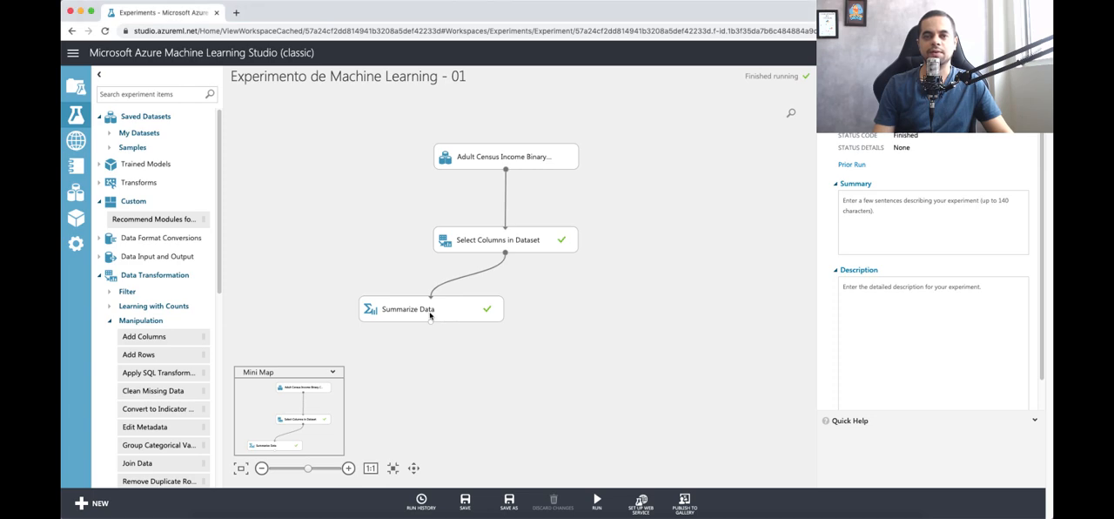
{"action": "left_click_drag", "start_coordinate": [429, 316], "coordinate": [336, 316]}
{"action": "left_click_drag", "start_coordinate": [486, 245], "coordinate": [488, 229]}
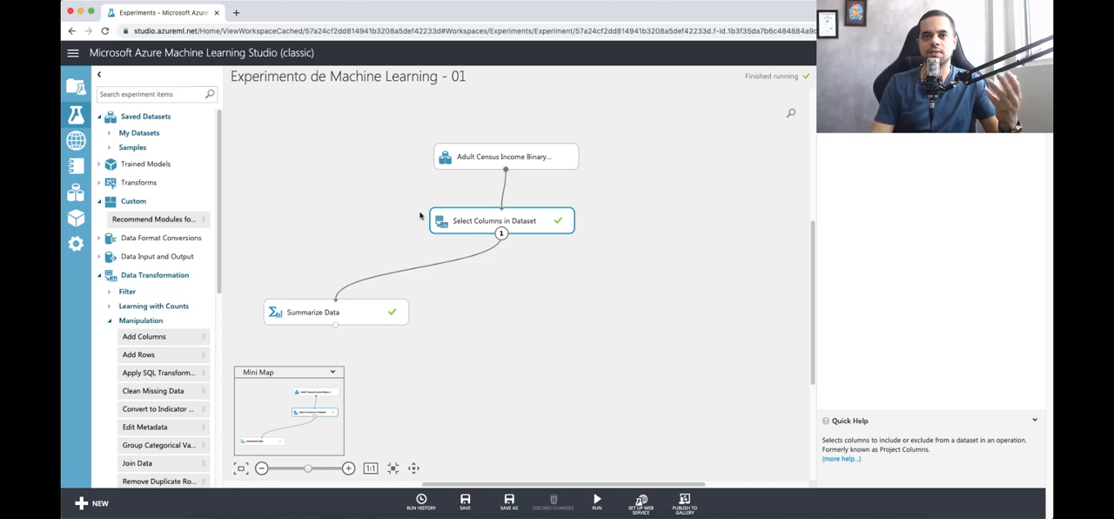
{"action": "left_click_drag", "start_coordinate": [450, 219], "coordinate": [452, 219]}
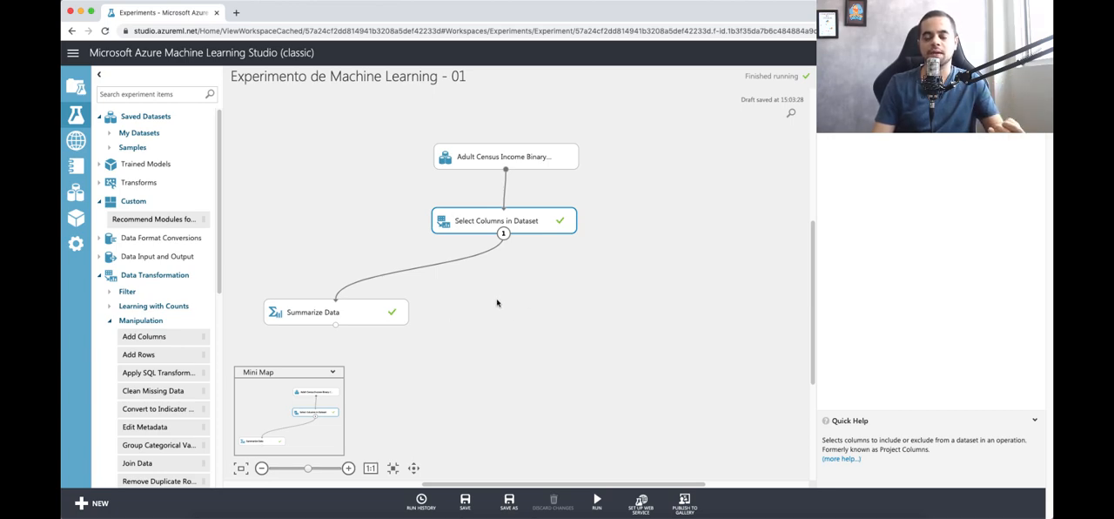
{"action": "left_click_drag", "start_coordinate": [415, 136], "coordinate": [576, 266]}
{"action": "left_click_drag", "start_coordinate": [502, 156], "coordinate": [539, 145]}
{"action": "left_click_drag", "start_coordinate": [529, 215], "coordinate": [574, 218]}
{"action": "left_click", "coordinate": [576, 288]}
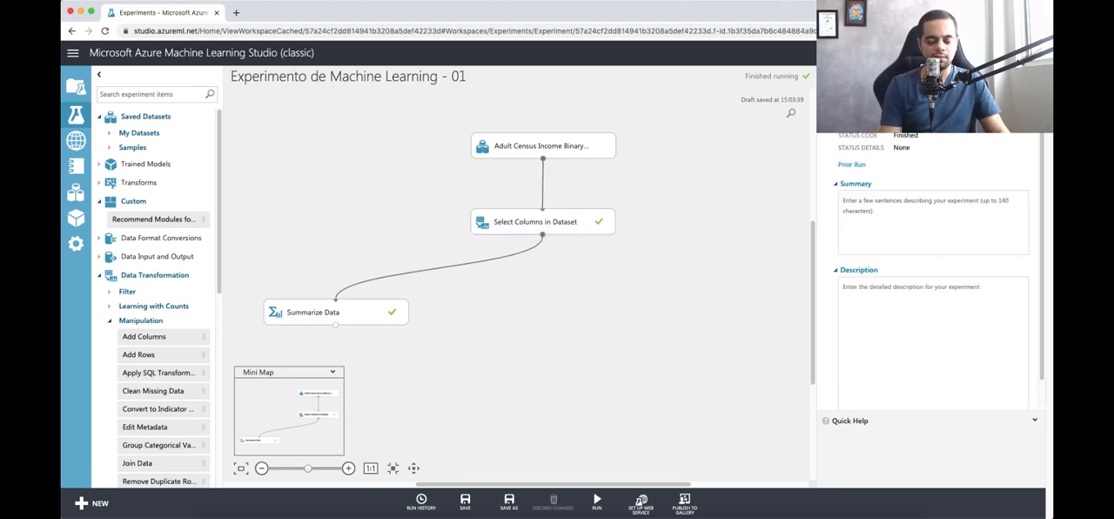
Step: Search the modules for "clean", place Clean Missing Data below Select Columns in Dataset, and connect that module's output to it
{"action": "left_click", "coordinate": [158, 94]}
{"action": "type", "text": "clean"}
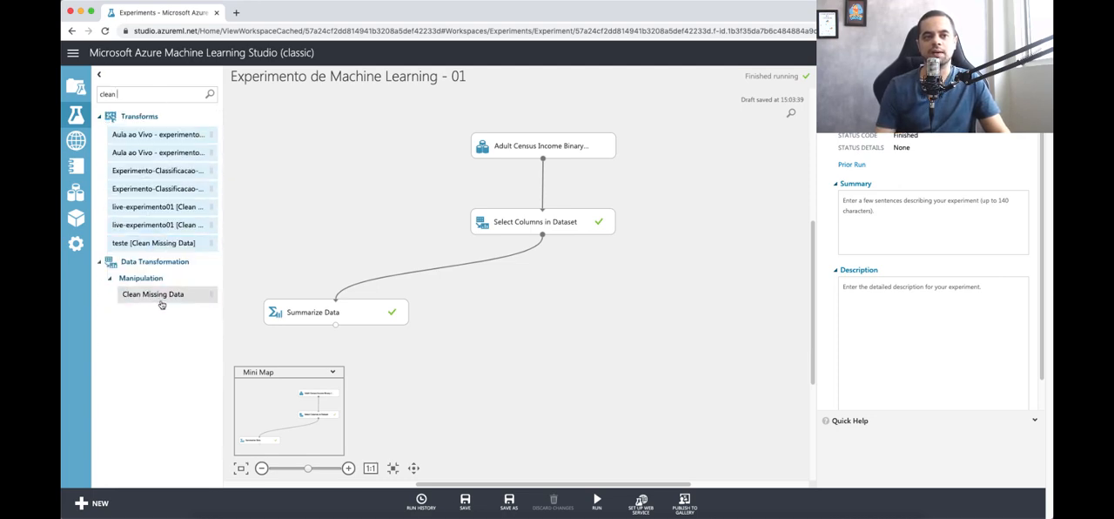
{"action": "left_click_drag", "start_coordinate": [161, 294], "coordinate": [544, 314]}
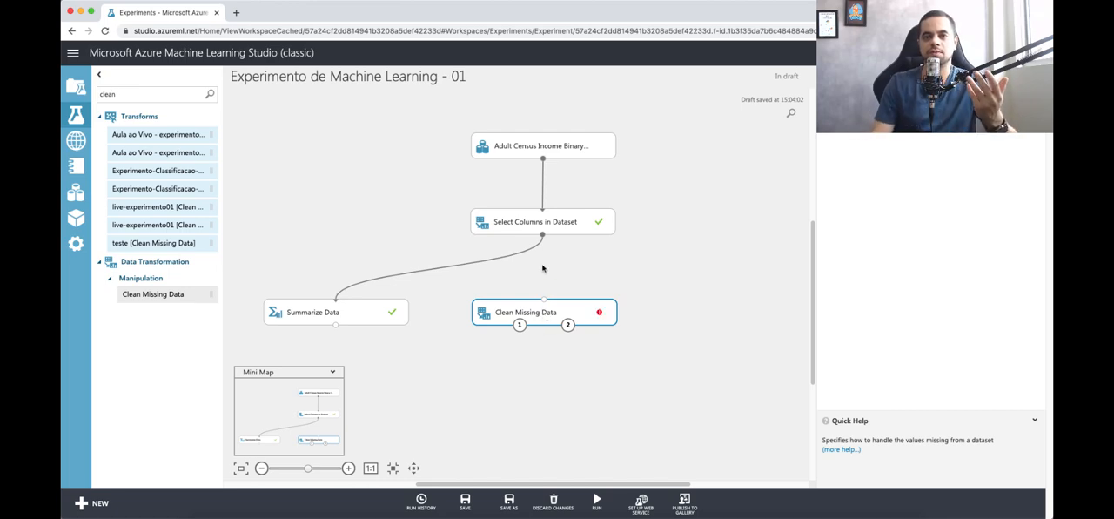
{"action": "left_click_drag", "start_coordinate": [542, 237], "coordinate": [545, 303]}
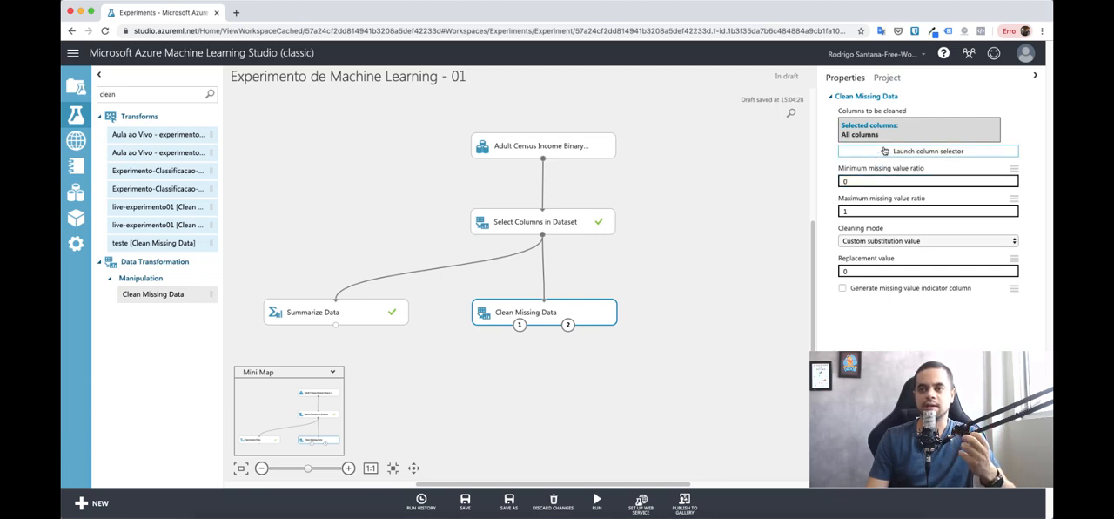
Step: Limit the columns to be cleaned in Clean Missing Data to workclass only, selecting by name
{"action": "left_click", "coordinate": [884, 152]}
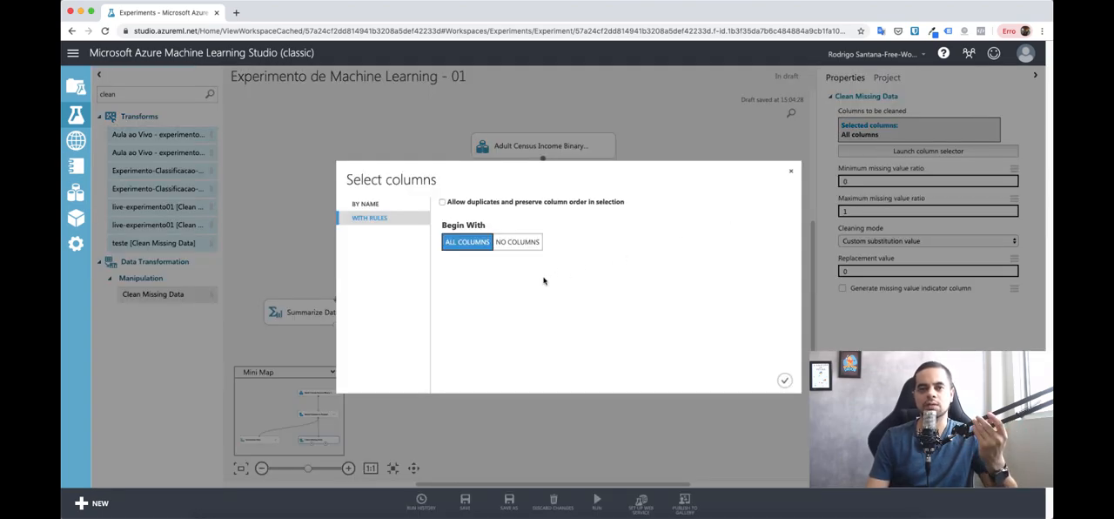
{"action": "left_click", "coordinate": [362, 207]}
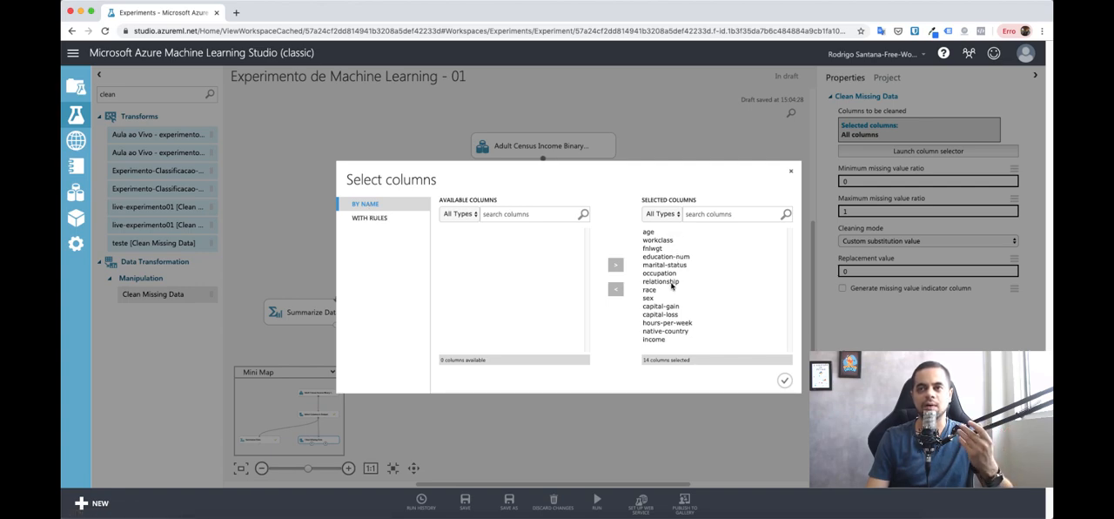
{"action": "left_click", "coordinate": [370, 218]}
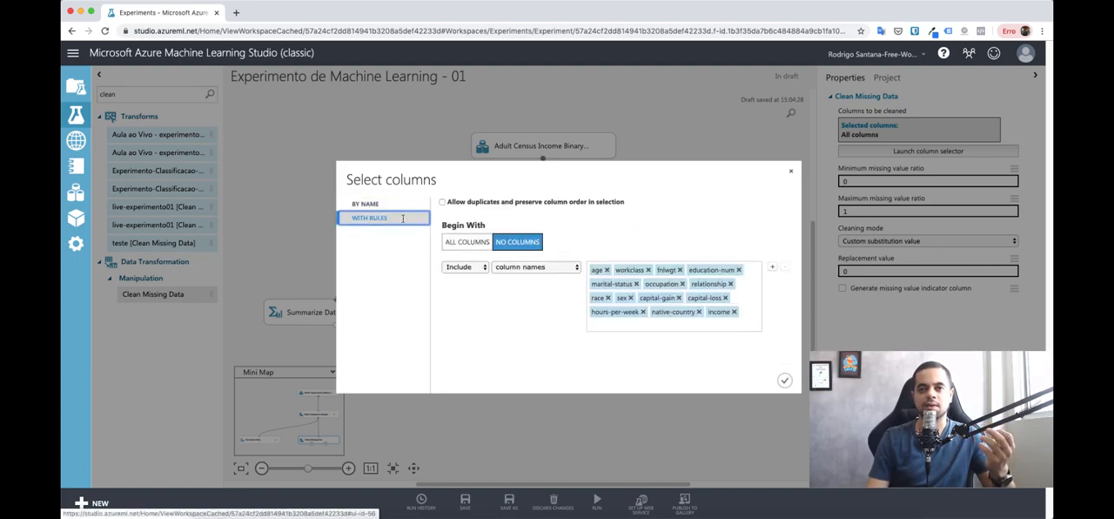
{"action": "left_click", "coordinate": [379, 203]}
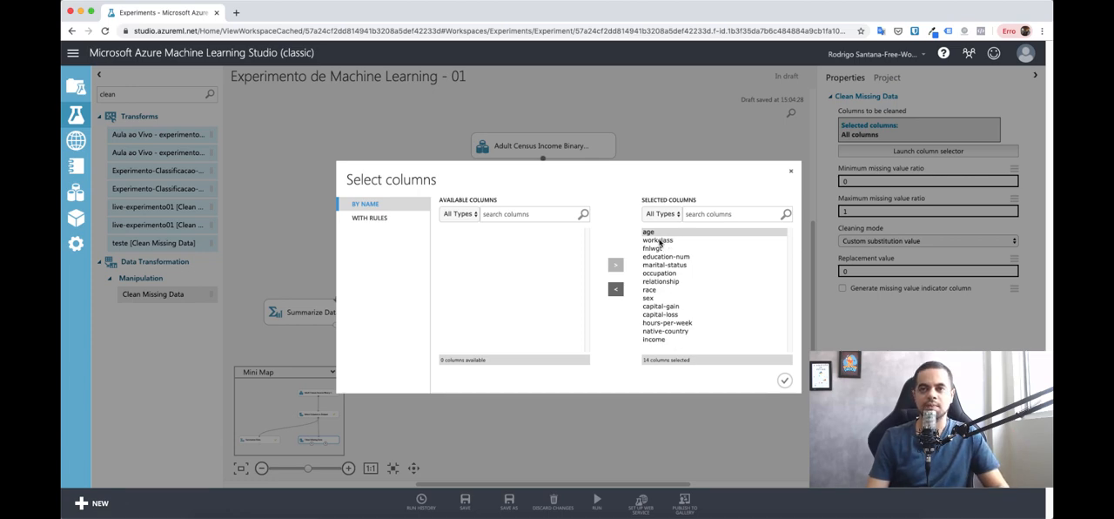
{"action": "left_click", "coordinate": [658, 339], "text": "shift"}
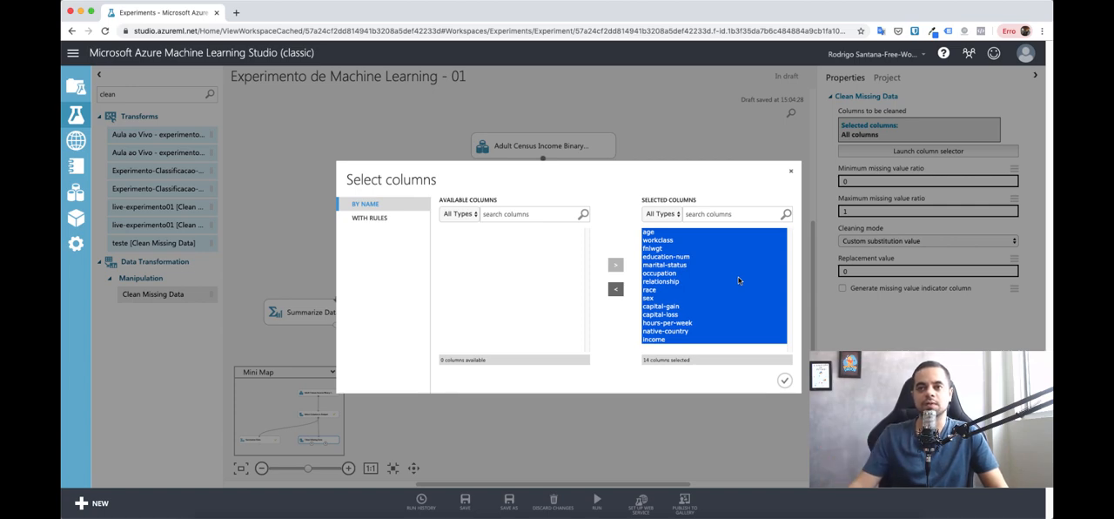
{"action": "left_click", "coordinate": [616, 289]}
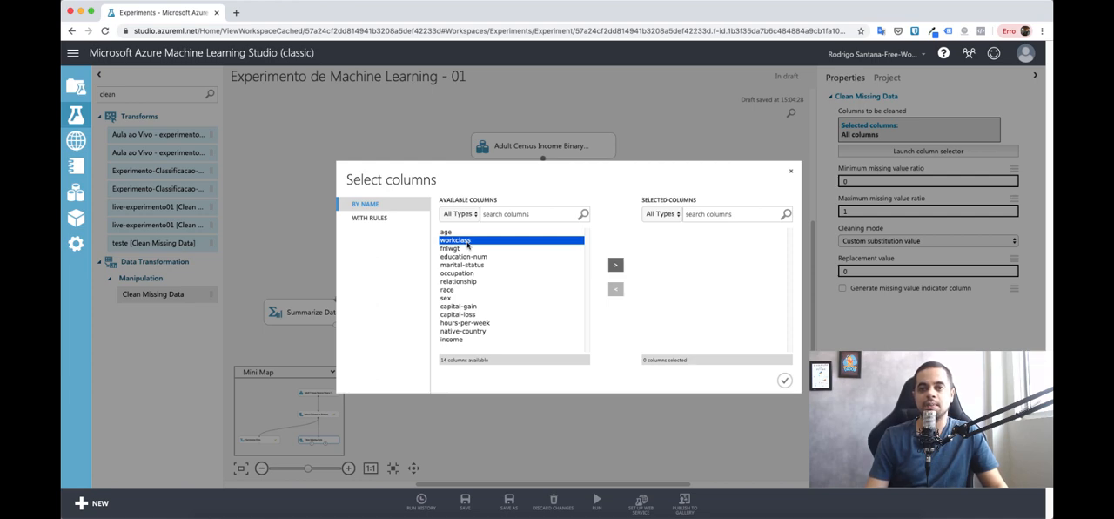
{"action": "left_click", "coordinate": [615, 266]}
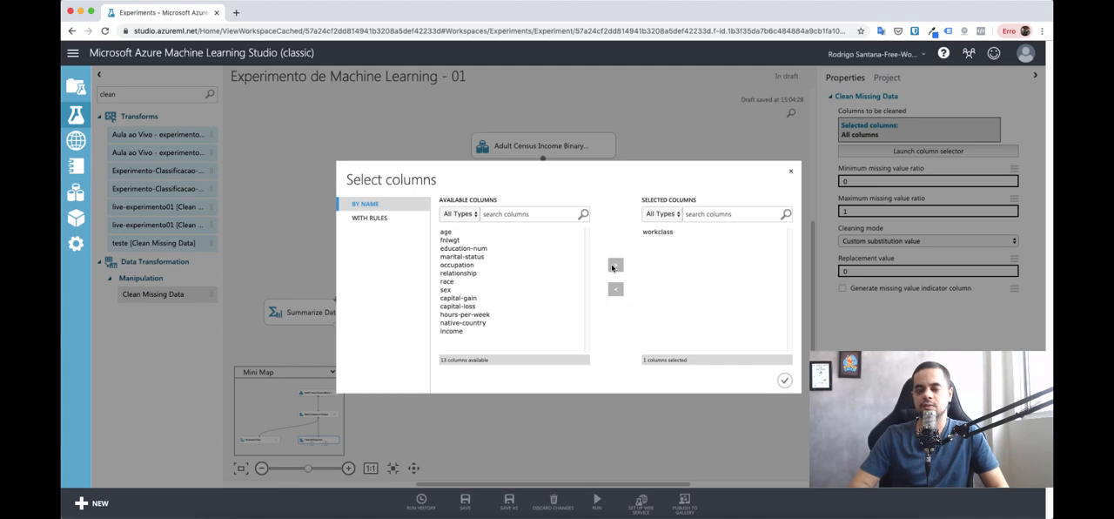
{"action": "left_click", "coordinate": [661, 232]}
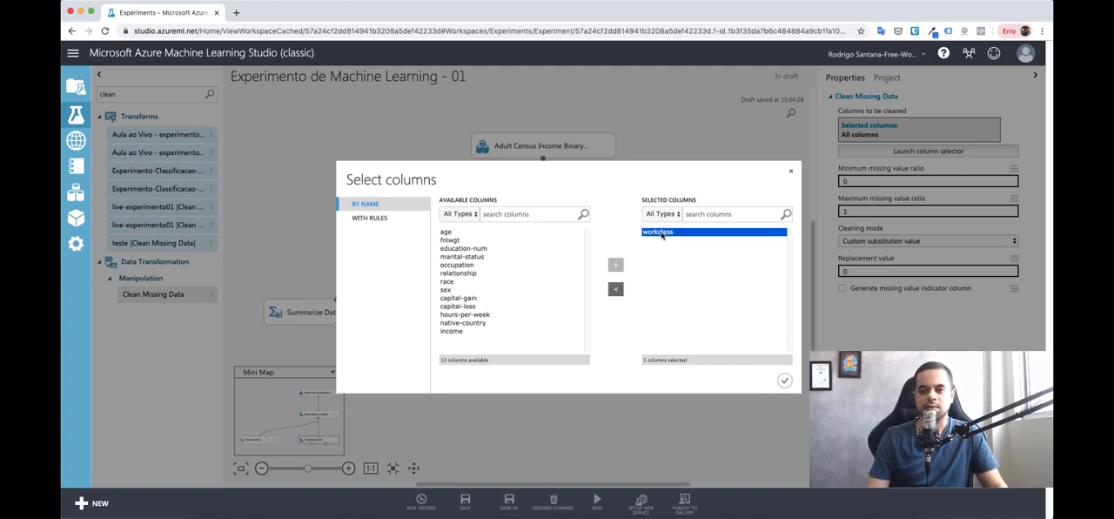
{"action": "left_click", "coordinate": [784, 381]}
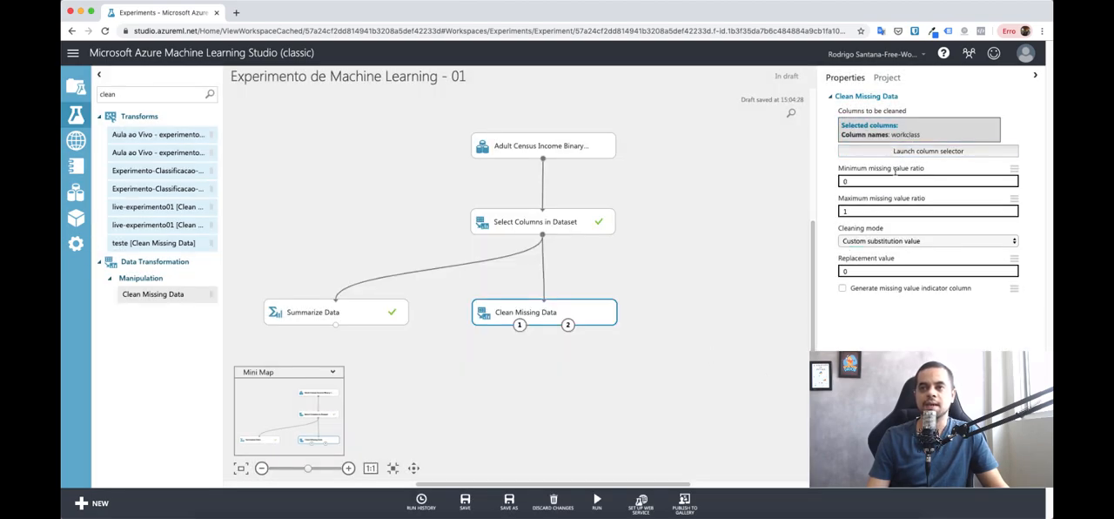
Step: Set the cleaning mode of Clean Missing Data to Replace with mode and run the selected module
{"action": "left_click", "coordinate": [871, 243]}
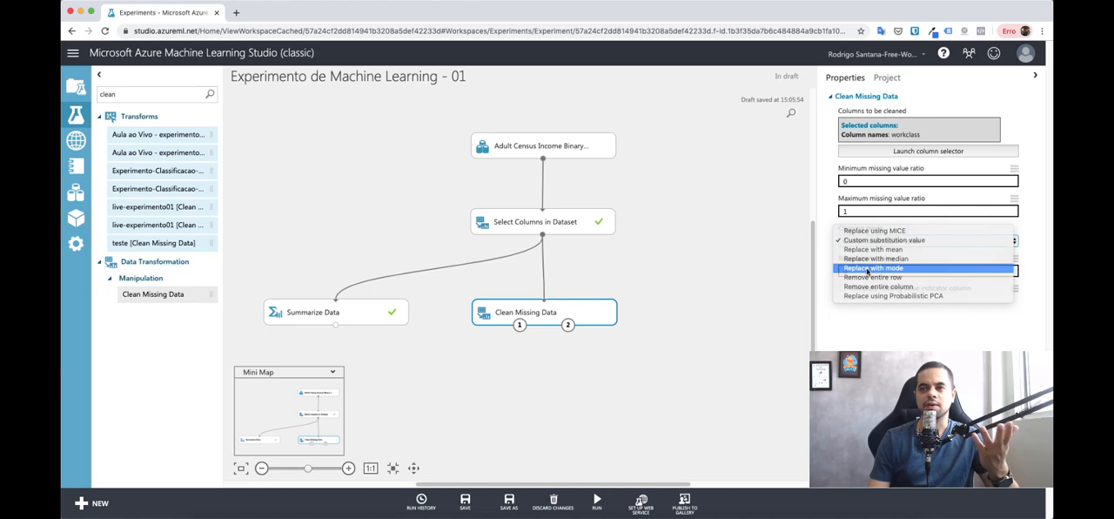
{"action": "left_click", "coordinate": [868, 268]}
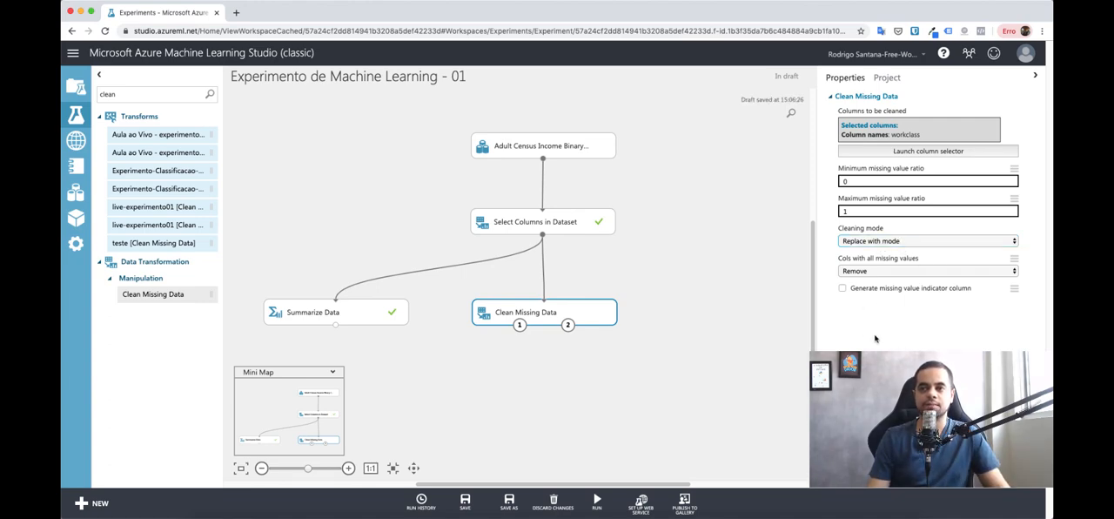
{"action": "right_click", "coordinate": [601, 312]}
{"action": "mouse_move", "coordinate": [637, 426]}
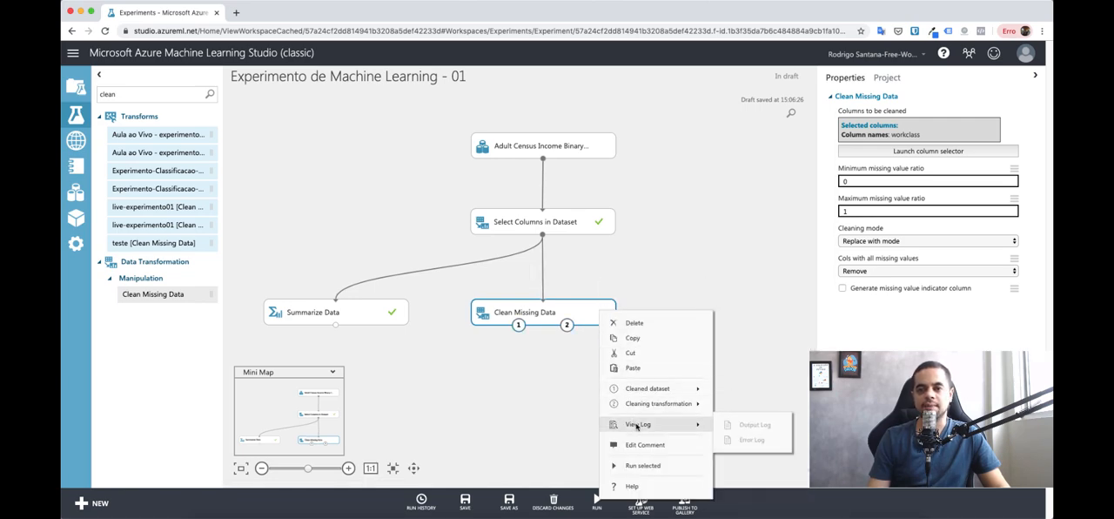
{"action": "left_click", "coordinate": [642, 465]}
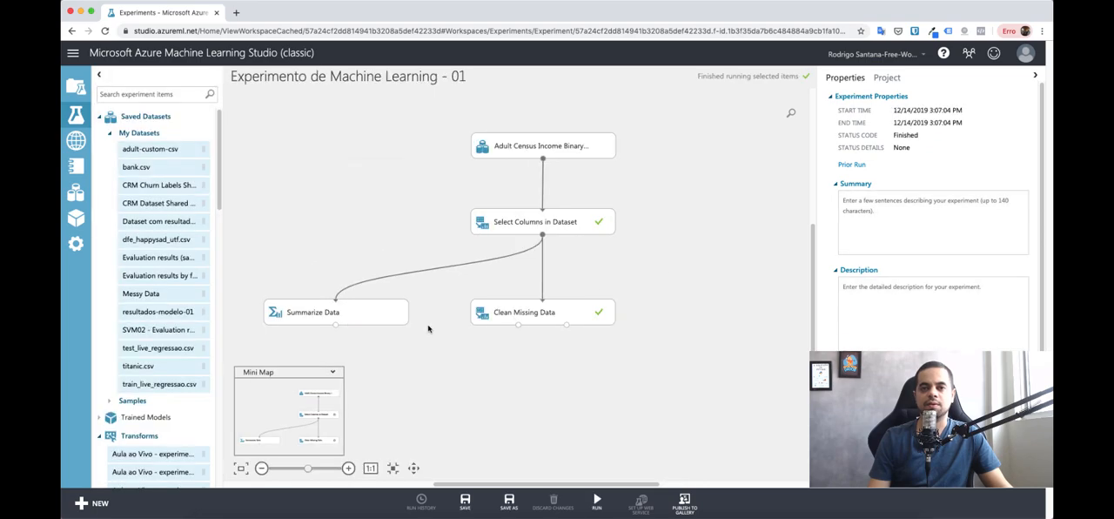
Step: Review the Clean Missing Data options for columns with all missing values, keeping Remove
{"action": "left_click", "coordinate": [527, 313]}
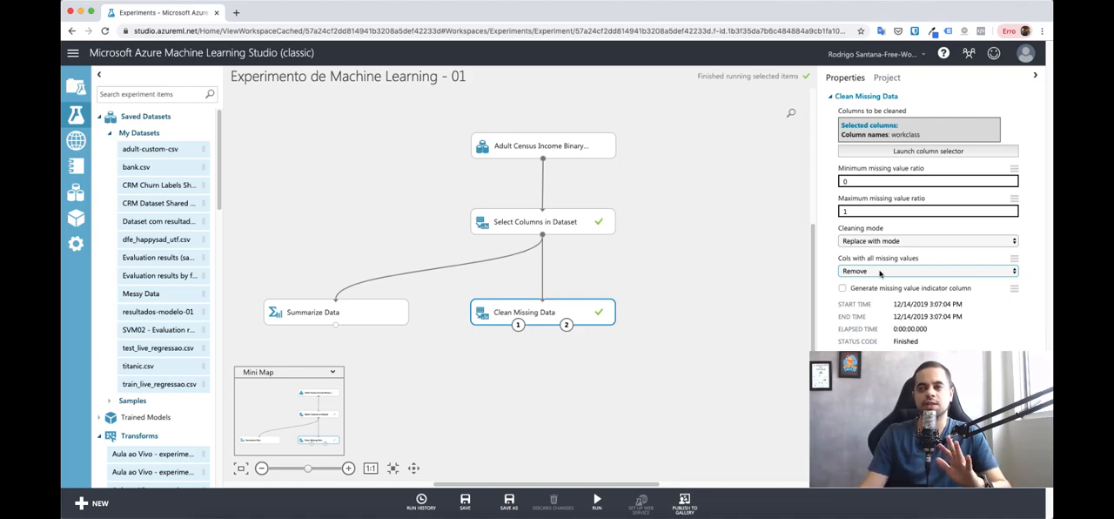
{"action": "left_click", "coordinate": [879, 271]}
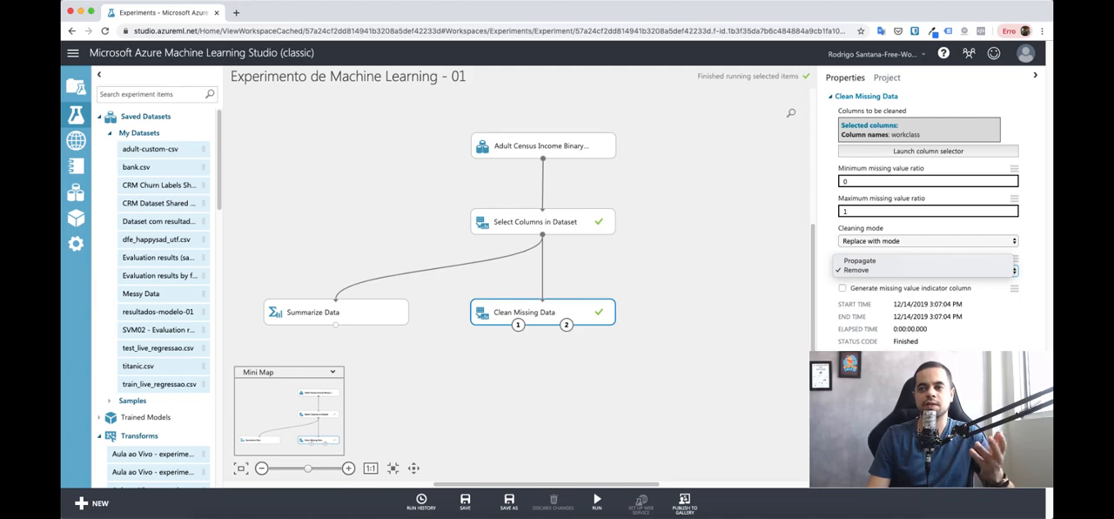
{"action": "left_click", "coordinate": [871, 269]}
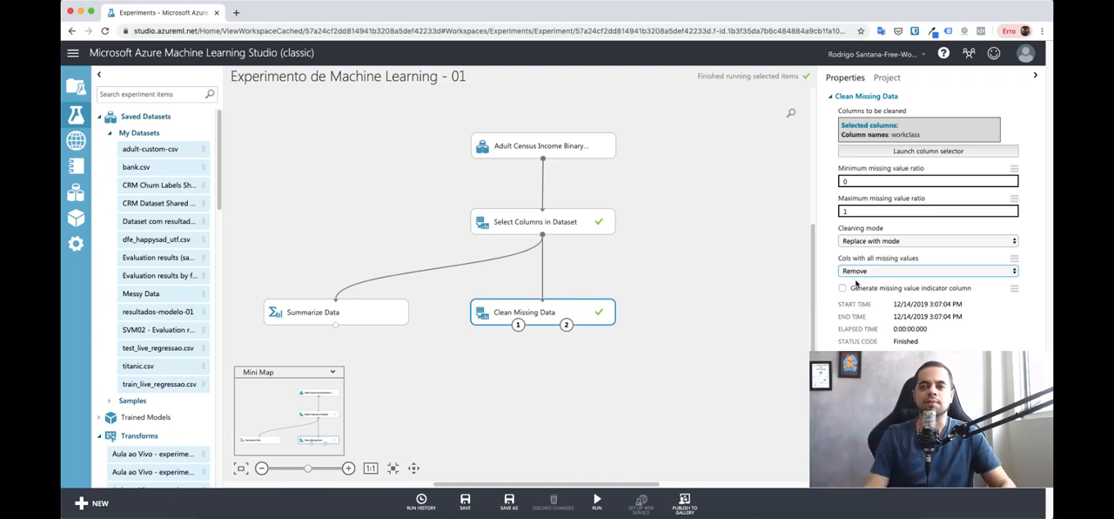
{"action": "left_click", "coordinate": [731, 348]}
{"action": "right_click", "coordinate": [546, 317]}
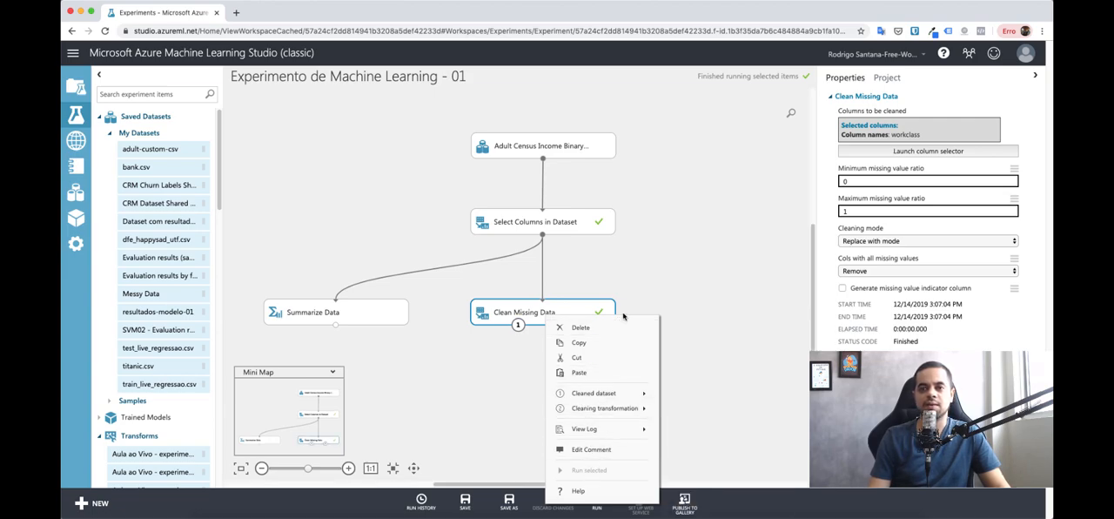
{"action": "left_click", "coordinate": [638, 305]}
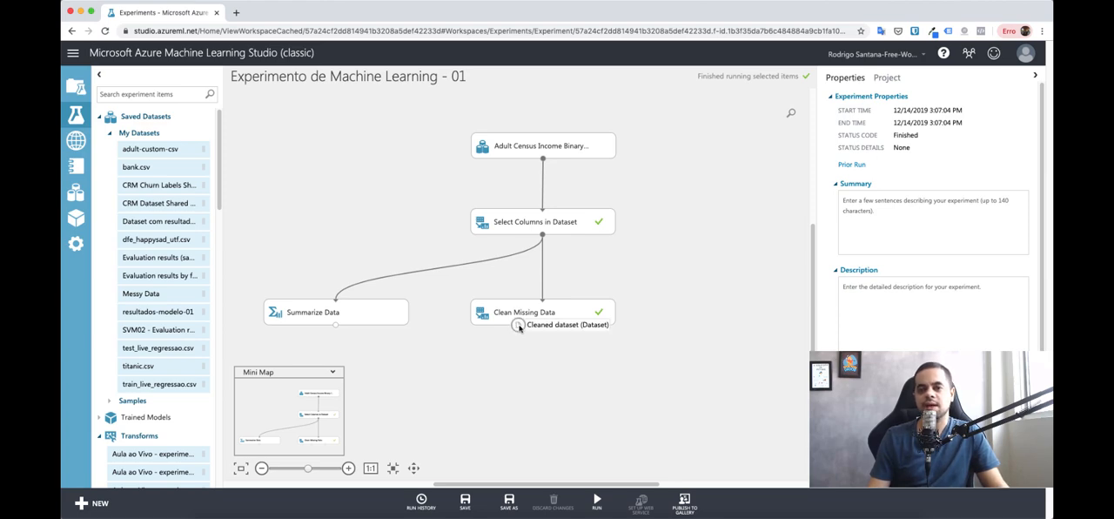
Step: Connect the cleaned dataset output of Clean Missing Data to Summarize Data, place Summarize Data lower on the canvas, and run it
{"action": "mouse_move", "coordinate": [518, 324]}
{"action": "left_mouse_down"}
{"action": "mouse_move", "coordinate": [505, 376]}
{"action": "mouse_move", "coordinate": [465, 378]}
{"action": "mouse_move", "coordinate": [336, 303]}
{"action": "mouse_move", "coordinate": [364, 354]}
{"action": "left_mouse_up"}
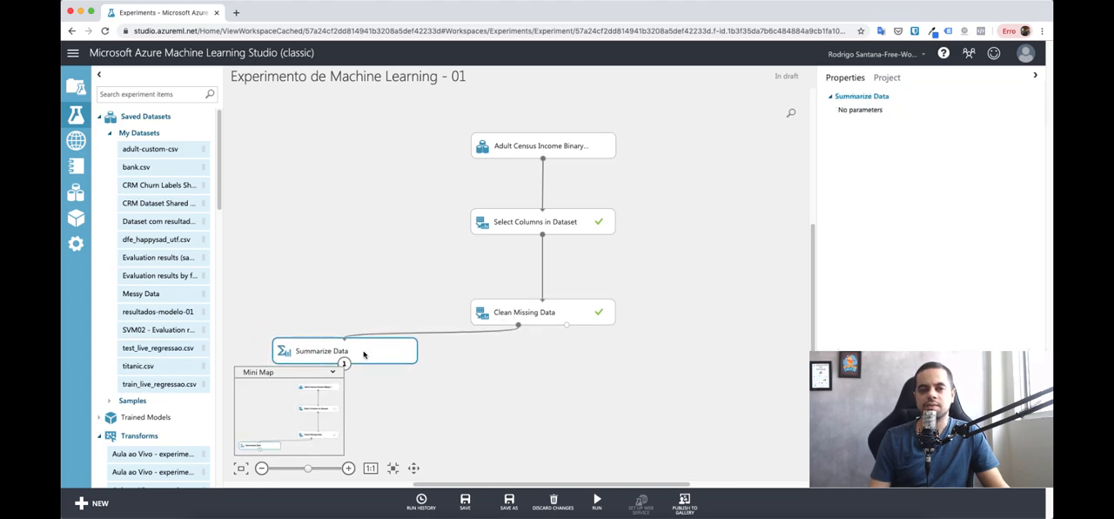
{"action": "right_click", "coordinate": [364, 354]}
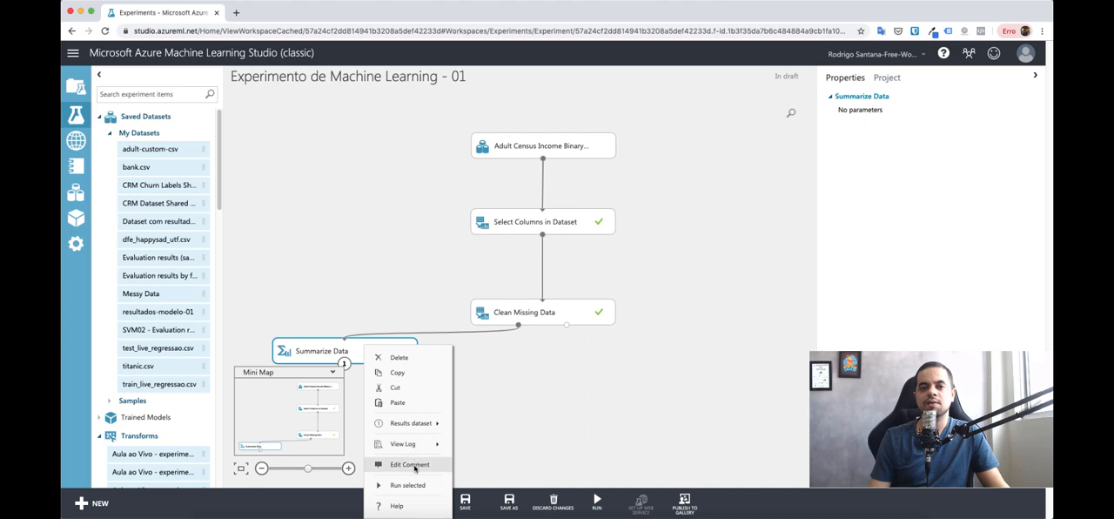
{"action": "left_click", "coordinate": [407, 485]}
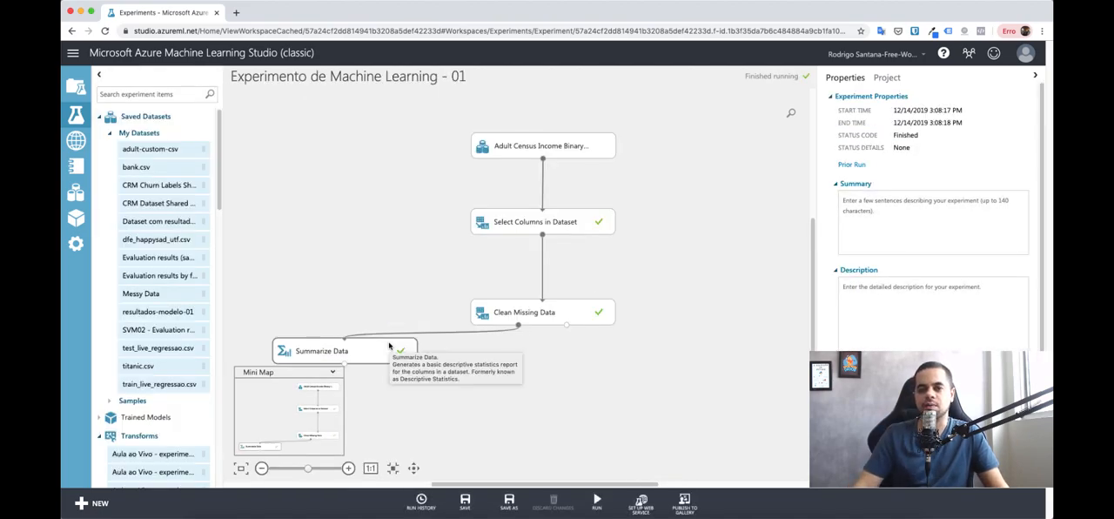
Step: Visualize the Summarize Data results, check the missing value count of the workclass feature, and close the results view
{"action": "left_click", "coordinate": [364, 356]}
{"action": "right_click", "coordinate": [364, 355]}
{"action": "mouse_move", "coordinate": [426, 423]}
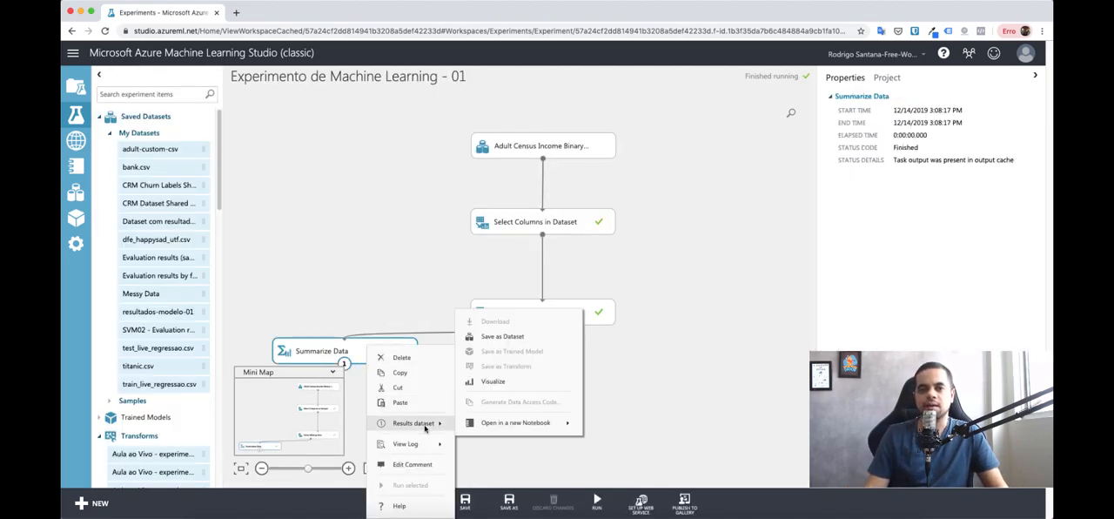
{"action": "left_click", "coordinate": [526, 383]}
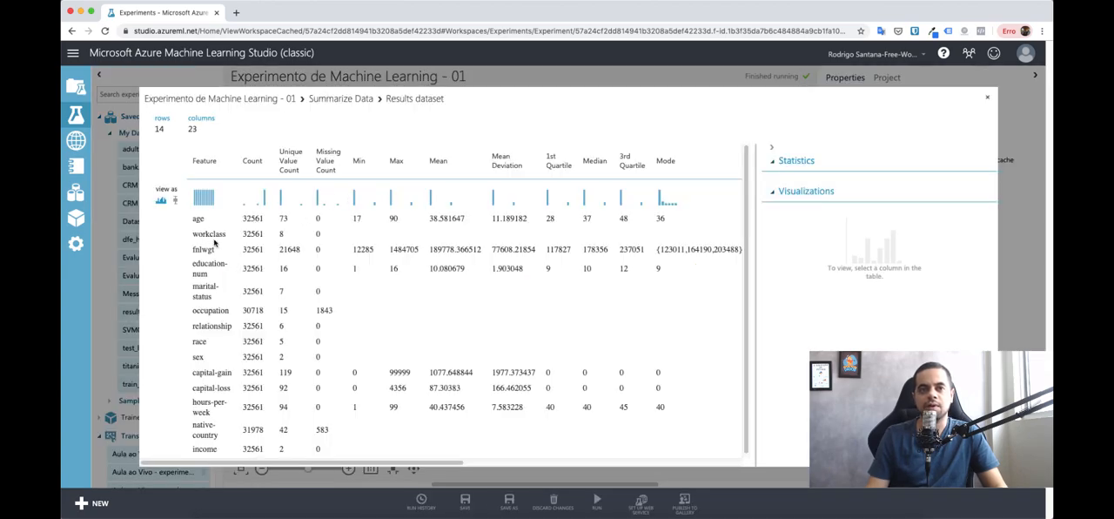
{"action": "left_click", "coordinate": [214, 244]}
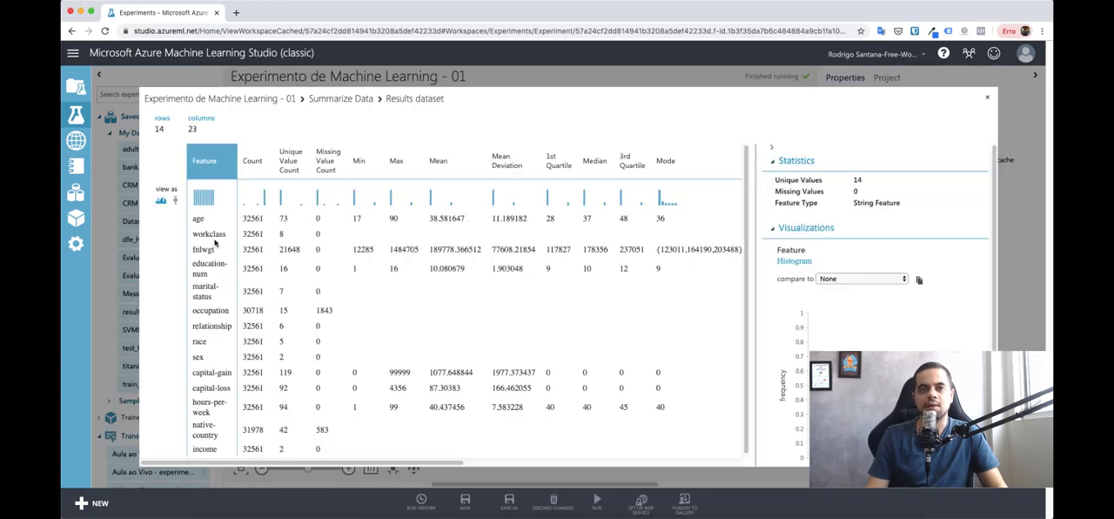
{"action": "left_click", "coordinate": [326, 235]}
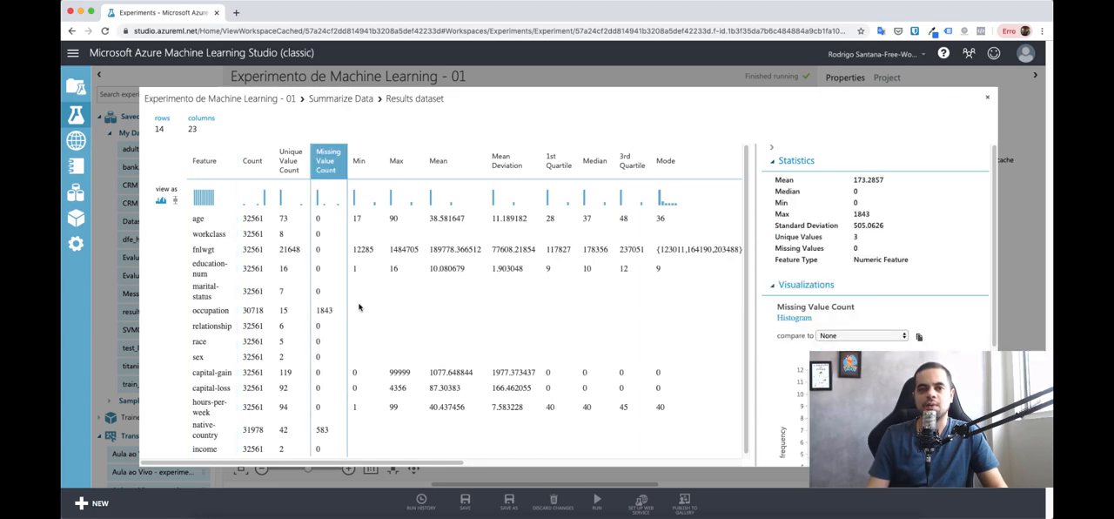
{"action": "left_click", "coordinate": [987, 97]}
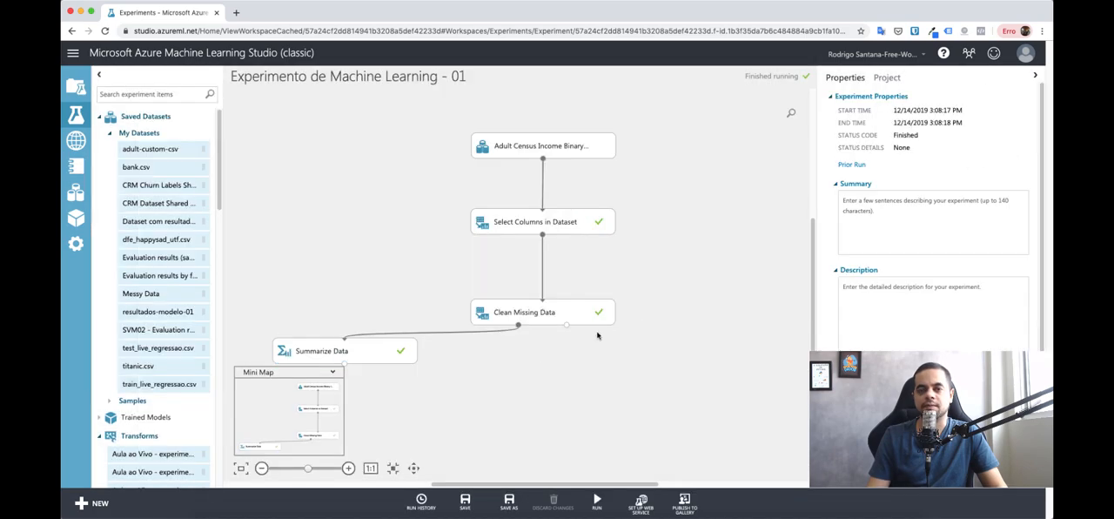
Step: Move Clean Missing Data closer to Select Columns in Dataset and give it the comment "Clean missing data na coluna workclass com a moda."
{"action": "left_click", "coordinate": [547, 277]}
{"action": "left_click_drag", "start_coordinate": [548, 278], "coordinate": [548, 280]}
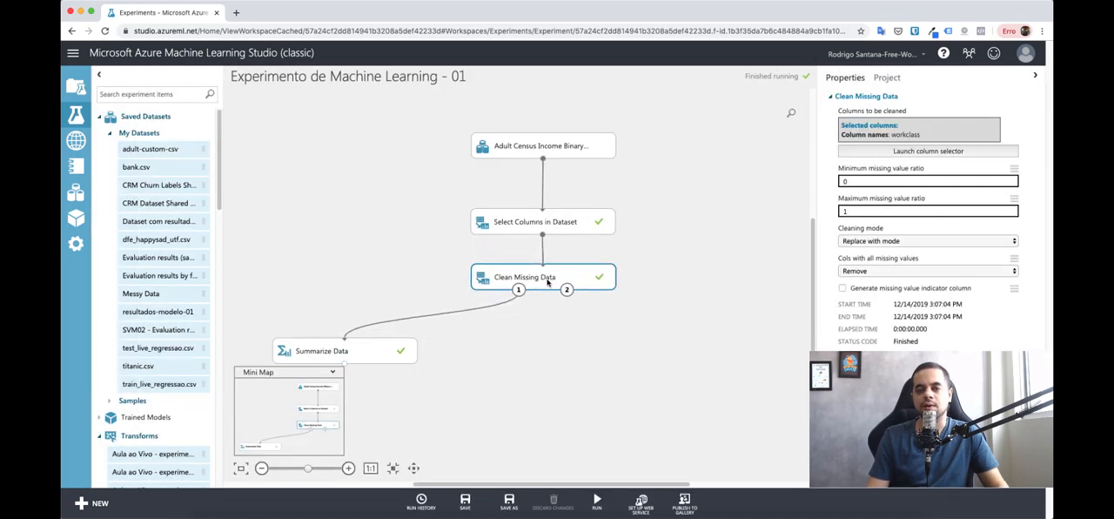
{"action": "double_click", "coordinate": [546, 277]}
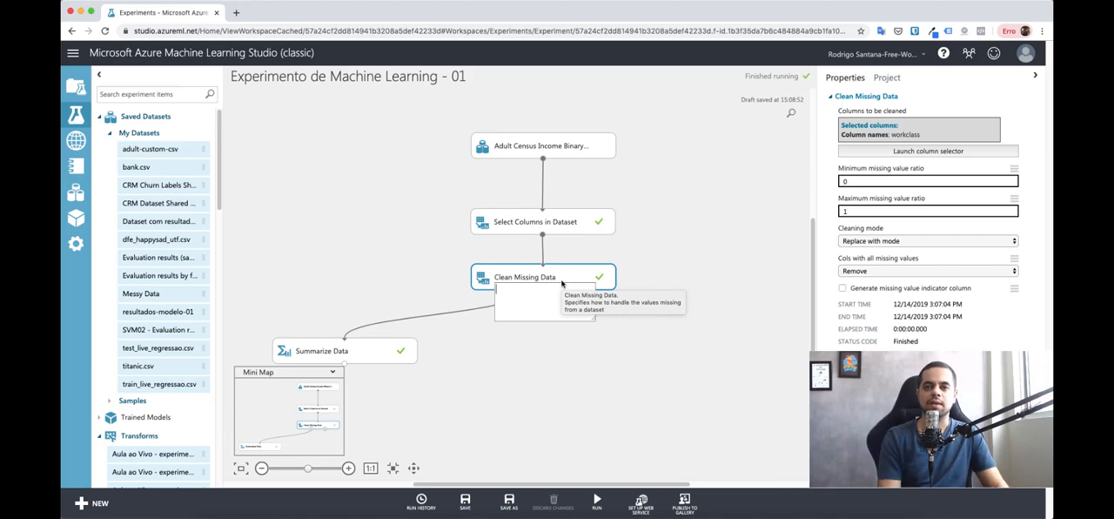
{"action": "type", "text": "C"}
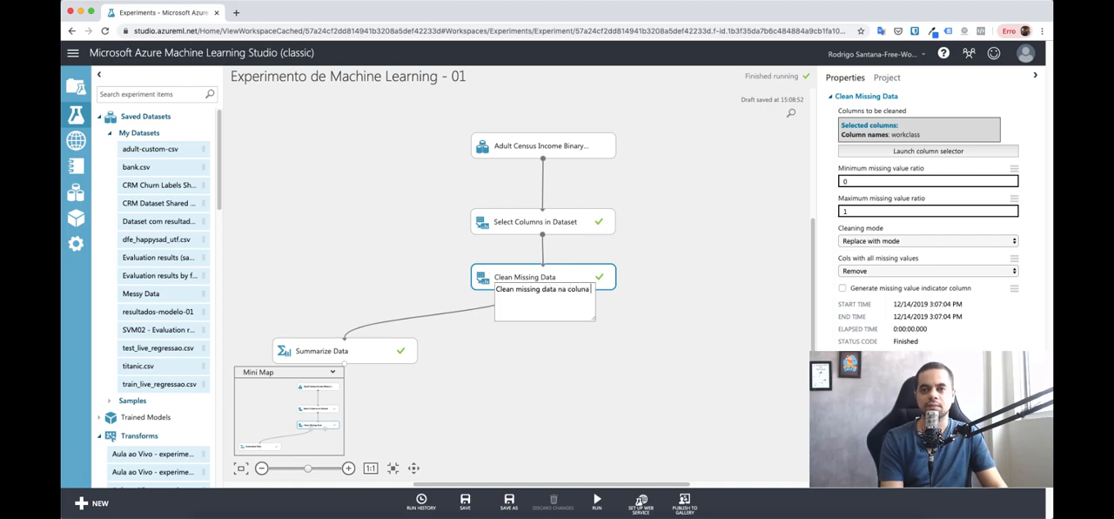
{"action": "type", "text": "lean missing data na coluna workclass com a moda."}
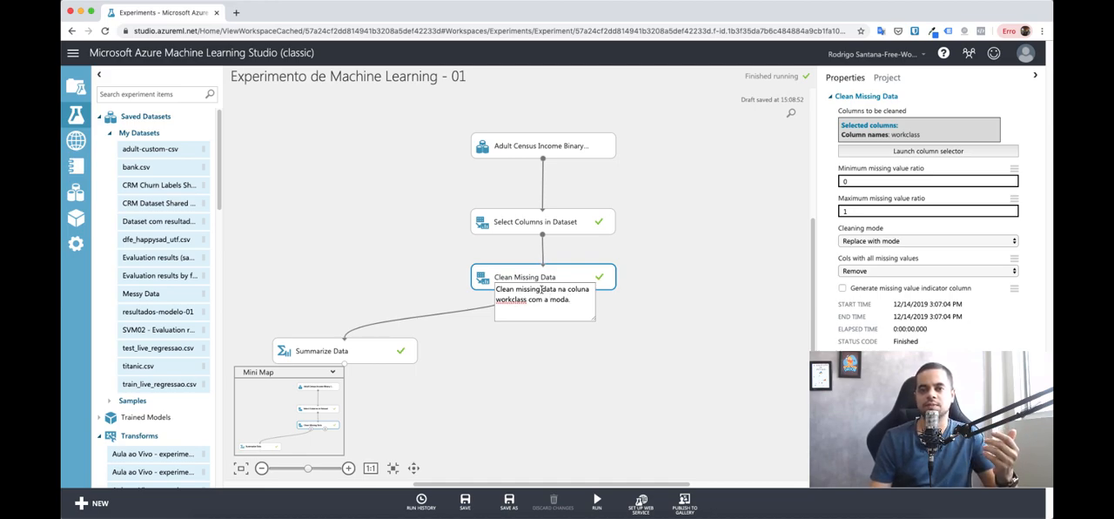
Step: Reword the Clean Missing Data comment to "pré-processamento de dados na coluna workclass com a moda." and show it on the module
{"action": "left_click_drag", "start_coordinate": [541, 288], "coordinate": [456, 286]}
{"action": "key", "text": "BackSpace"}
{"action": "type", "text": "p"}
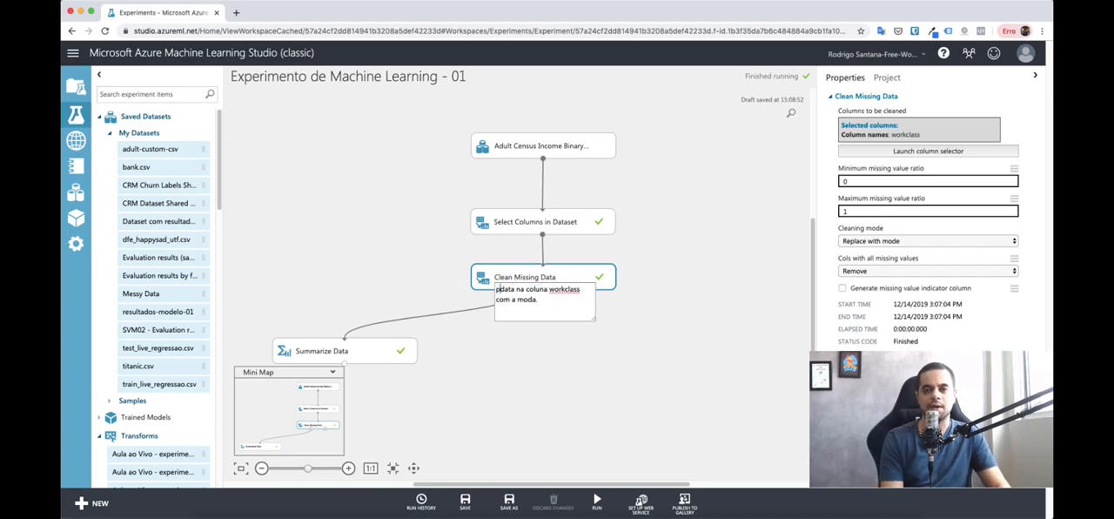
{"action": "type", "text": "re"}
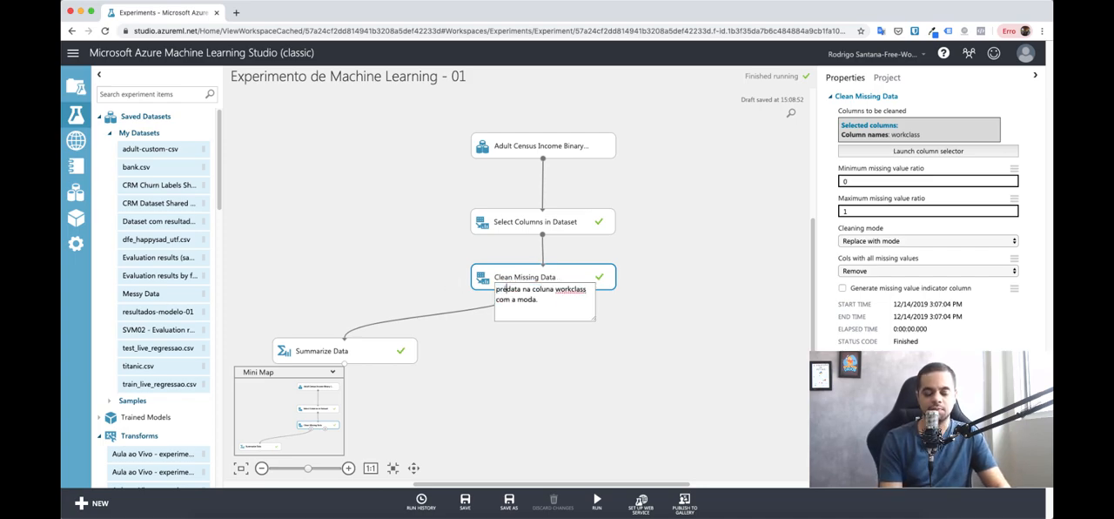
{"action": "type", "text": "é-processamento"}
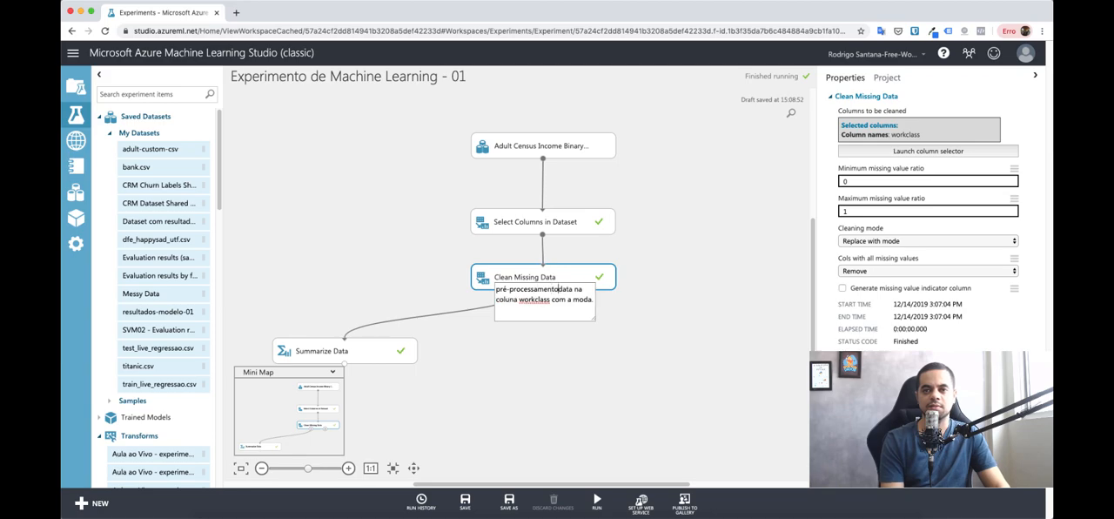
{"action": "type", "text": " de dad"}
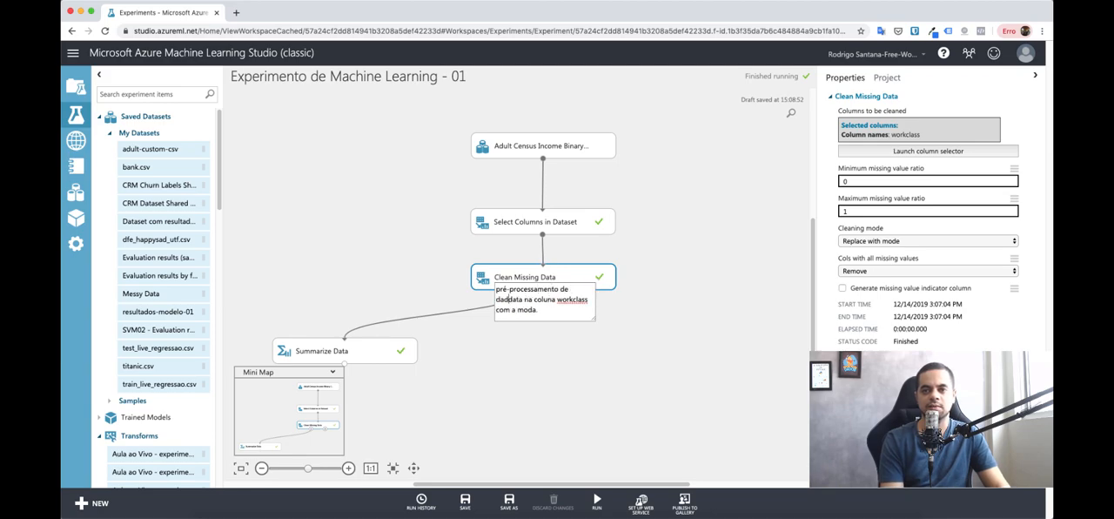
{"action": "key", "text": "Delete"}
{"action": "key", "text": "Delete"}
{"action": "key", "text": "Delete"}
{"action": "key", "text": "Delete"}
{"action": "type", "text": "os"}
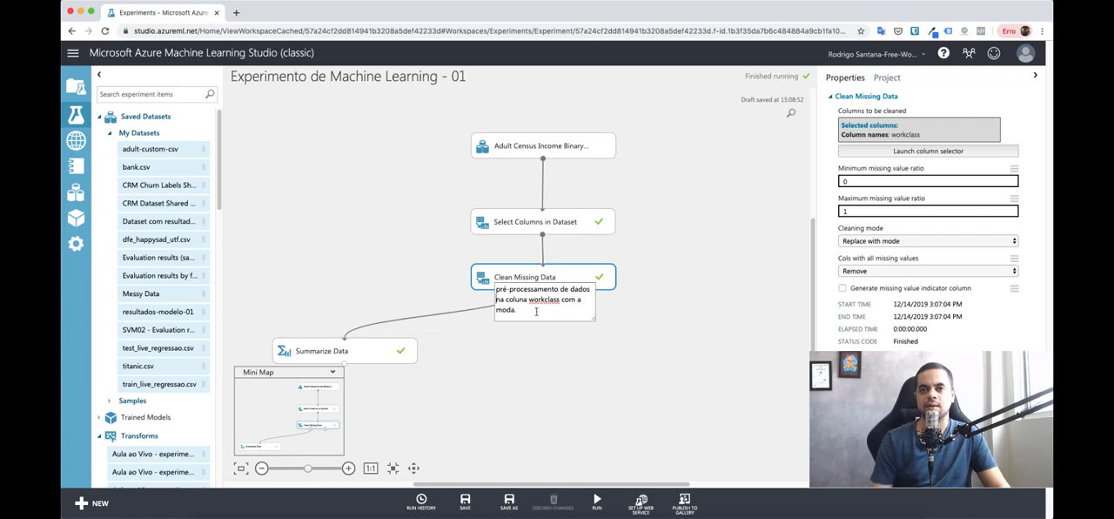
{"action": "left_click", "coordinate": [616, 330]}
{"action": "left_click", "coordinate": [570, 292]}
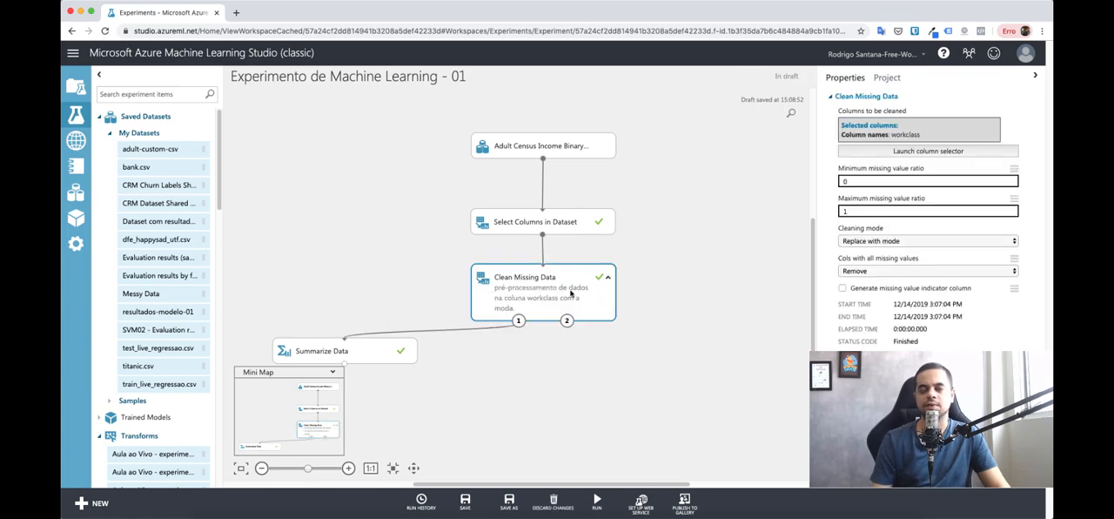
Step: Add the comment "Remoção da coluna education" to Select Columns in Dataset and expand it on the module
{"action": "left_click", "coordinate": [577, 225]}
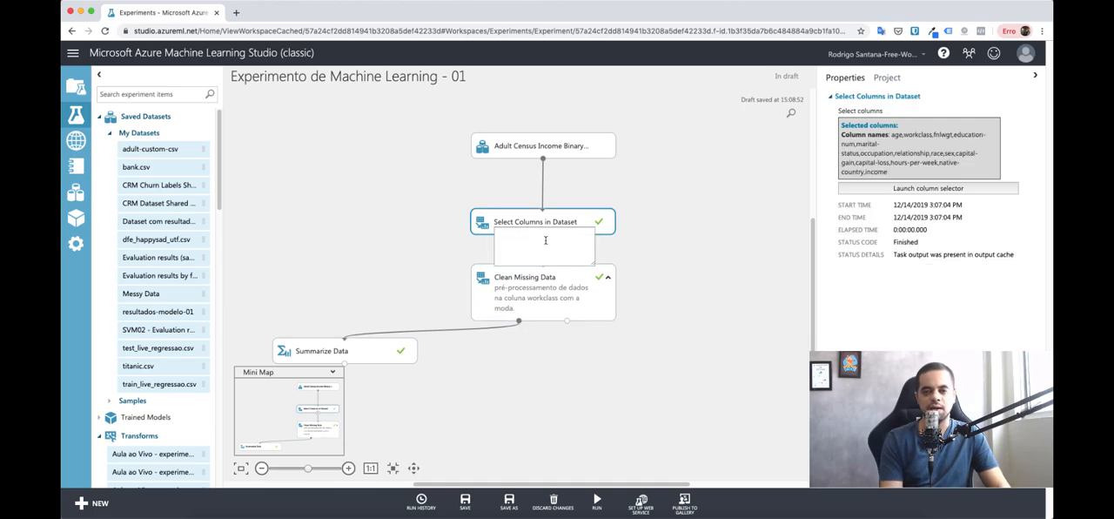
{"action": "type", "text": "Remoção da colu"}
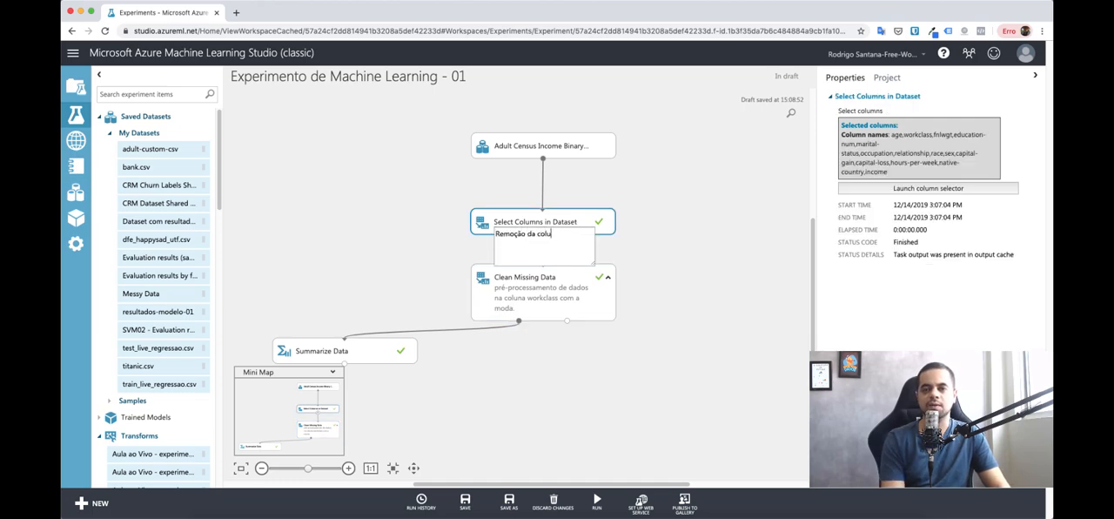
{"action": "type", "text": "na e"}
{"action": "type", "text": "dcu"}
{"action": "key", "text": "BackSpace"}
{"action": "key", "text": "BackSpace"}
{"action": "type", "text": "ucation"}
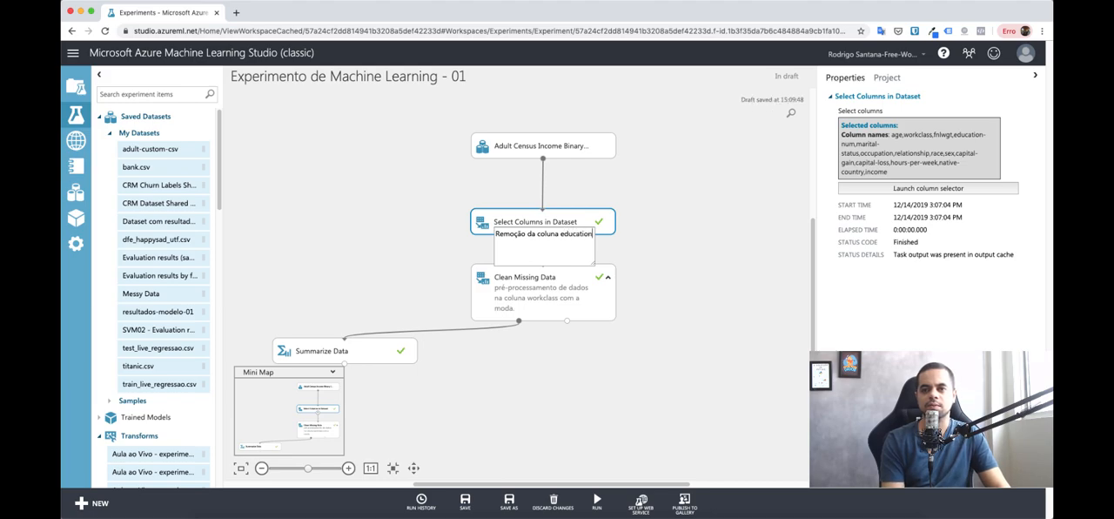
{"action": "key", "text": "Return"}
{"action": "left_click", "coordinate": [684, 233]}
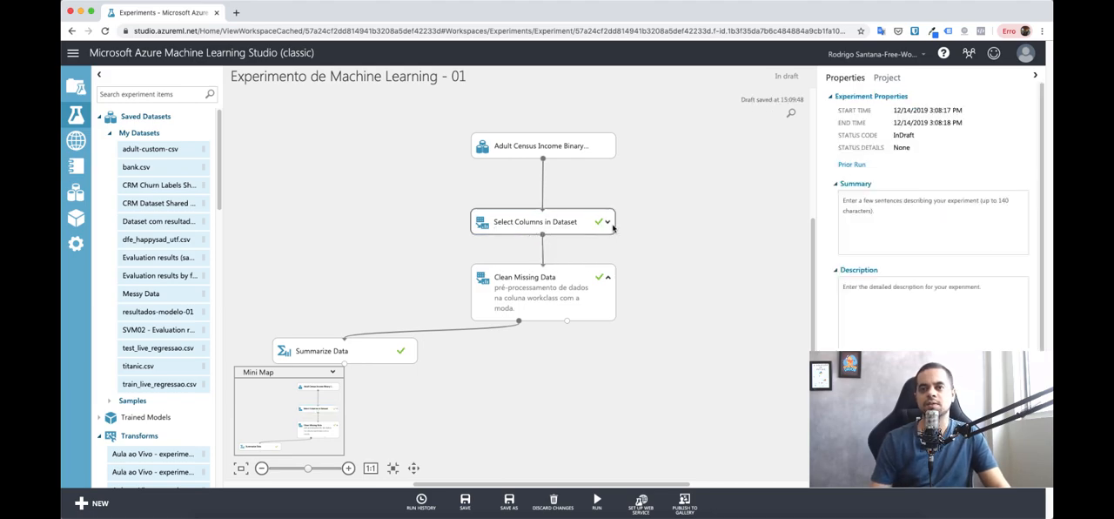
{"action": "left_click", "coordinate": [609, 226]}
{"action": "left_click", "coordinate": [608, 223]}
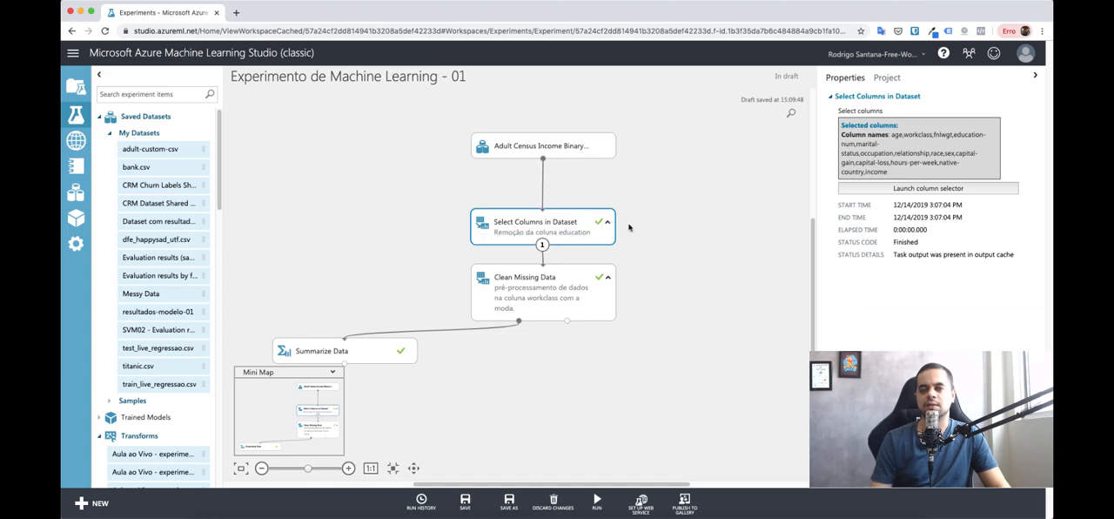
{"action": "left_click", "coordinate": [623, 424]}
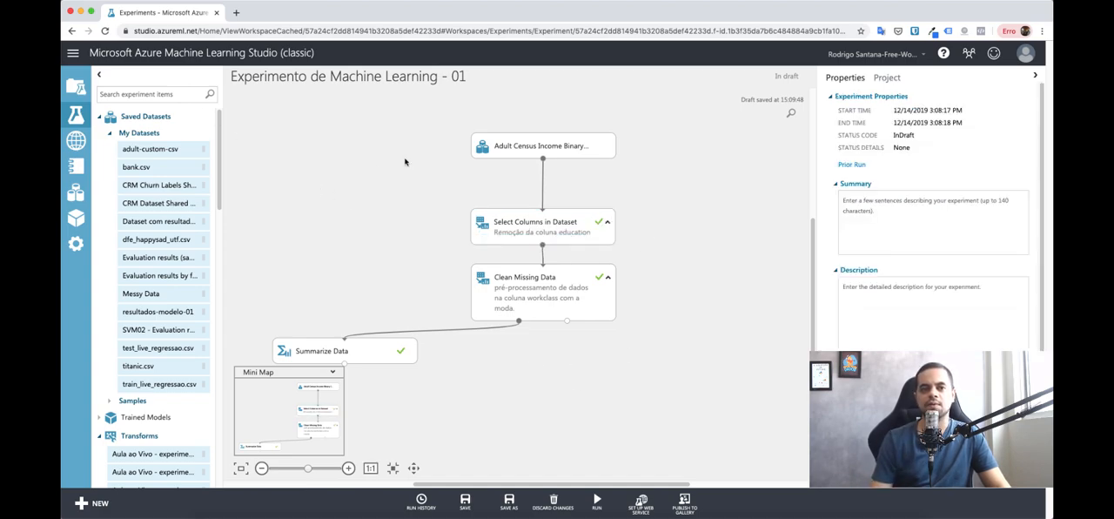
Step: Find the Clean Missing Data module and add a second one to the canvas below the existing Clean Missing Data
{"action": "left_click", "coordinate": [174, 94]}
{"action": "type", "text": "c"}
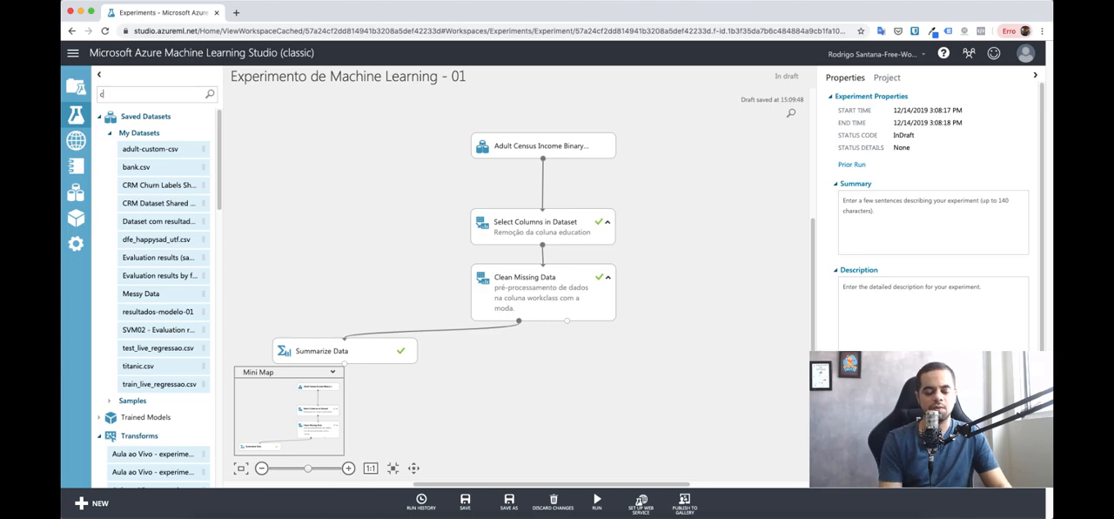
{"action": "type", "text": "lean"}
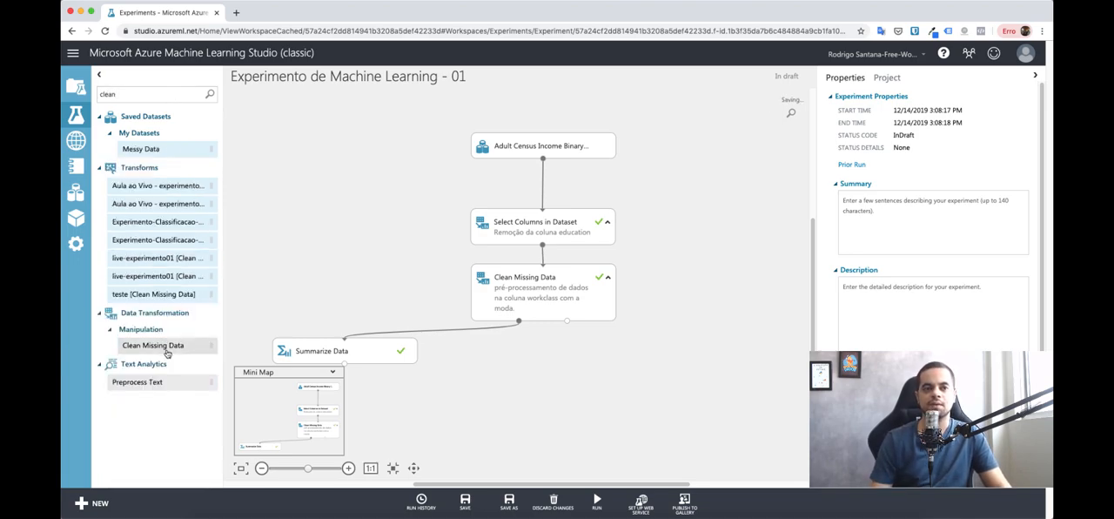
{"action": "left_click_drag", "start_coordinate": [168, 353], "coordinate": [535, 357]}
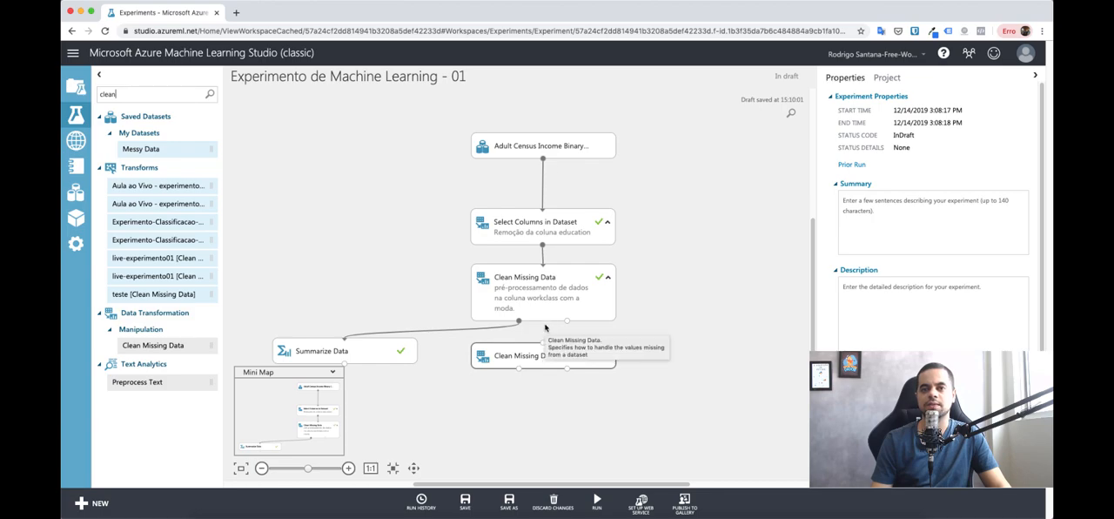
Step: Shift the dataset, Select Columns and first Clean Missing Data modules up, and connect the first Clean Missing Data's cleaned dataset output to the new one
{"action": "left_click_drag", "start_coordinate": [463, 115], "coordinate": [643, 320]}
{"action": "left_click_drag", "start_coordinate": [566, 283], "coordinate": [560, 248]}
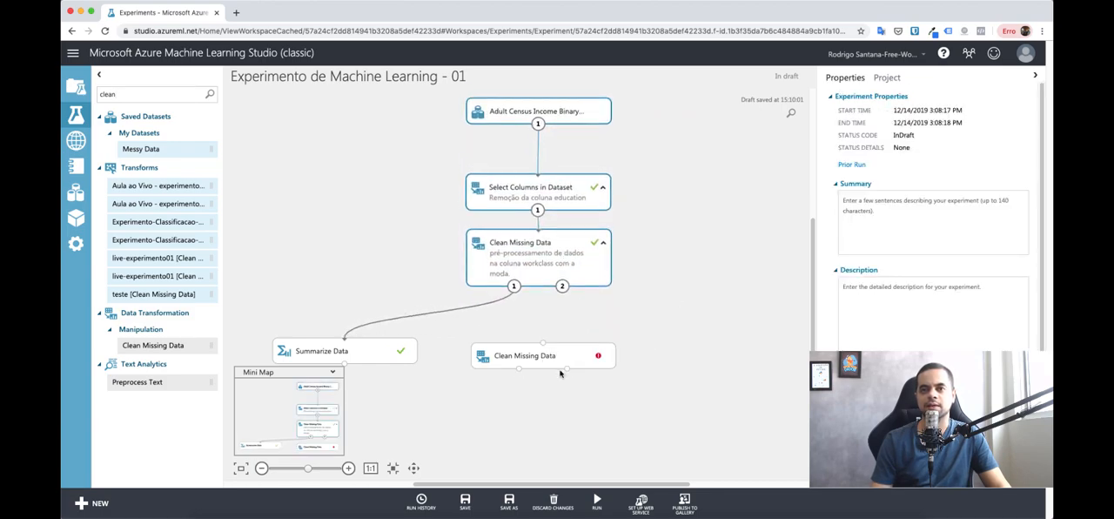
{"action": "left_click_drag", "start_coordinate": [548, 355], "coordinate": [536, 332]}
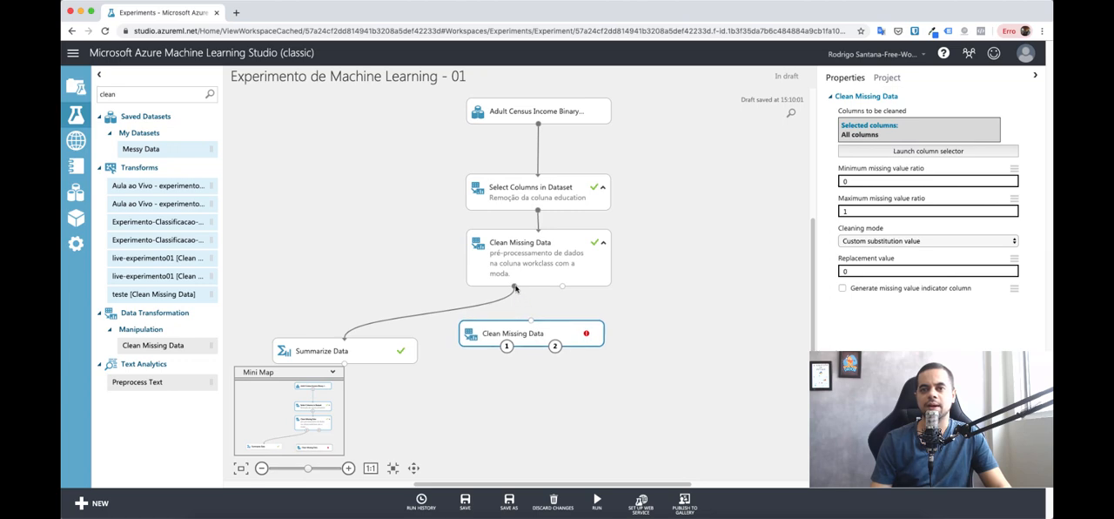
{"action": "left_click_drag", "start_coordinate": [514, 288], "coordinate": [535, 341]}
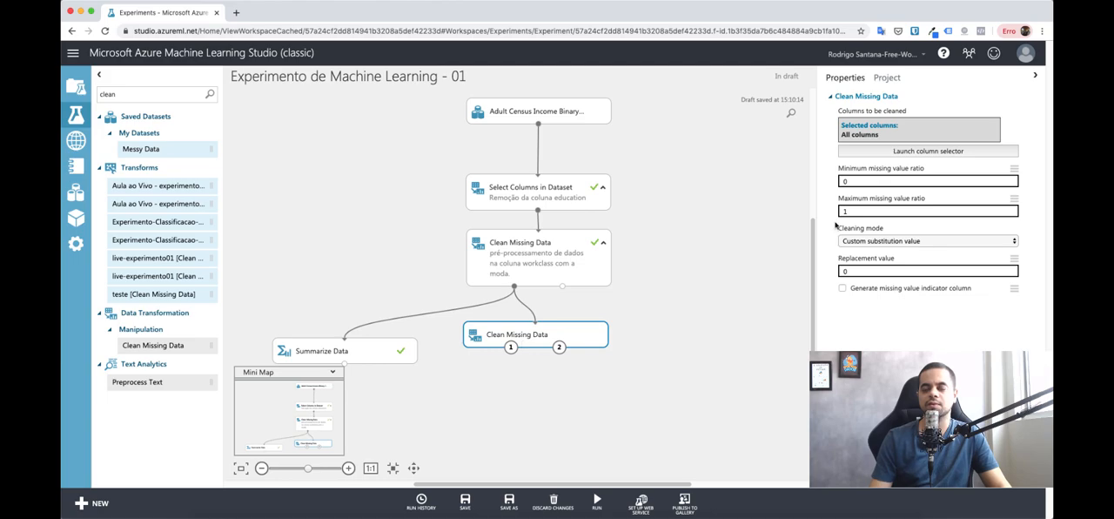
{"action": "left_click", "coordinate": [876, 155]}
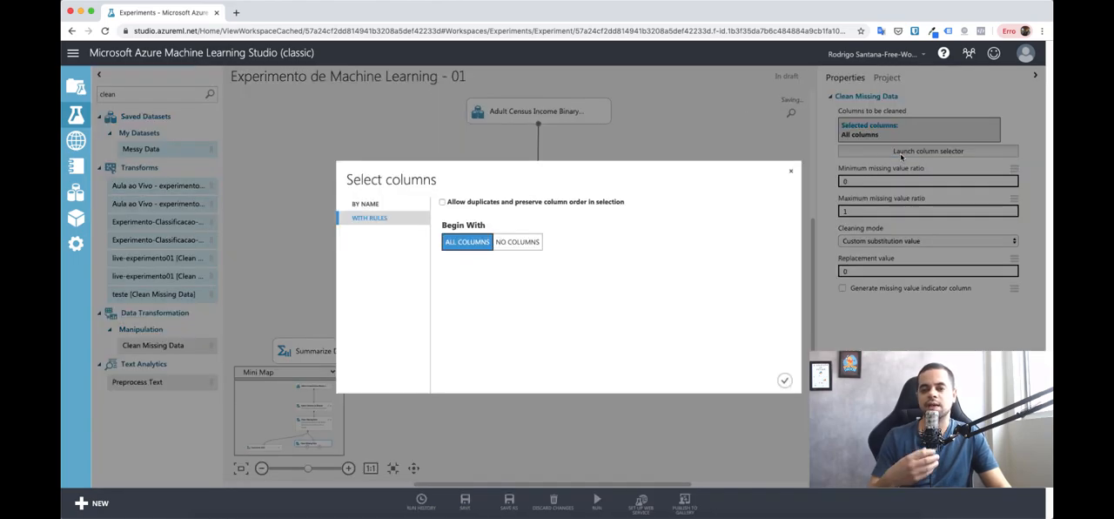
{"action": "left_click", "coordinate": [374, 204]}
{"action": "left_click", "coordinate": [663, 232]}
{"action": "left_click", "coordinate": [669, 338], "text": "shift"}
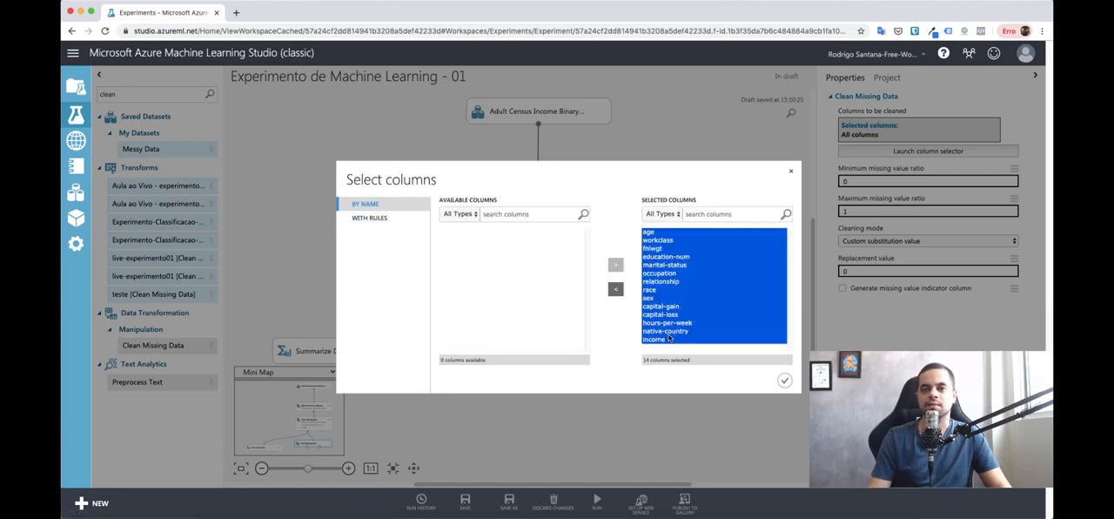
{"action": "left_click", "coordinate": [616, 290]}
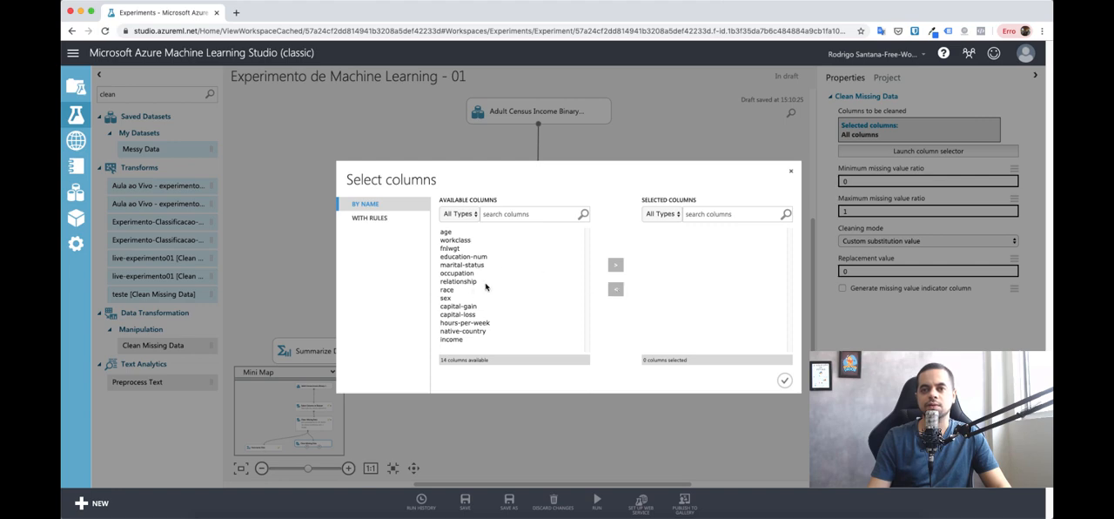
{"action": "left_click", "coordinate": [471, 273]}
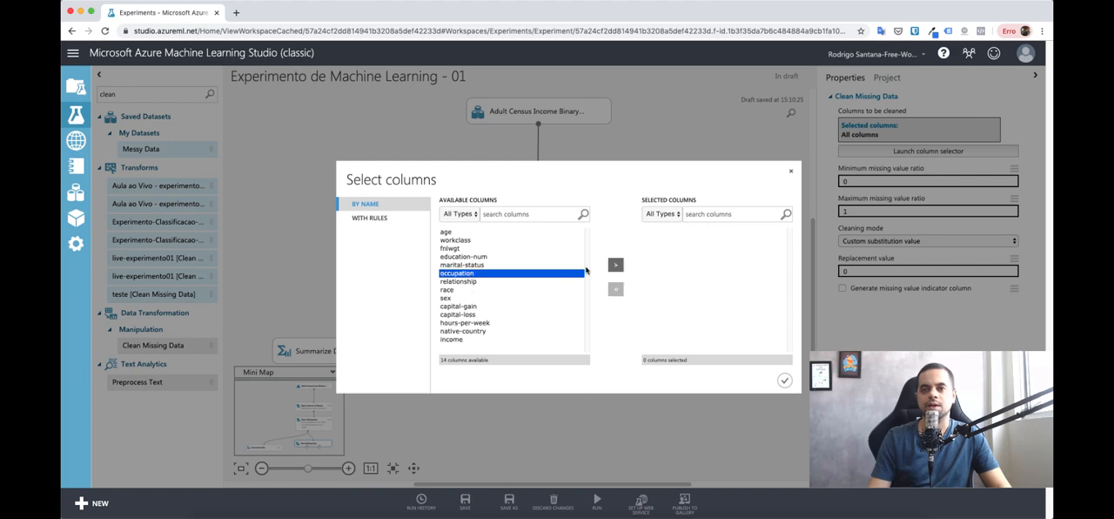
{"action": "left_click", "coordinate": [790, 171]}
Step: Visualize the Summarize Data results, inspect the Missing Value Count column, and close the results view
{"action": "right_click", "coordinate": [374, 350]}
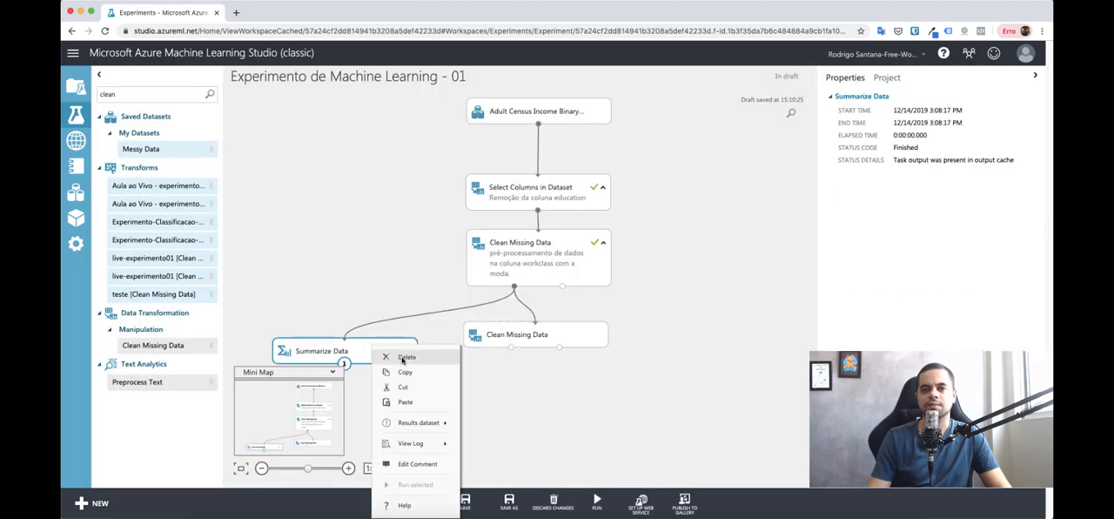
{"action": "mouse_move", "coordinate": [417, 426]}
{"action": "left_click", "coordinate": [539, 381]}
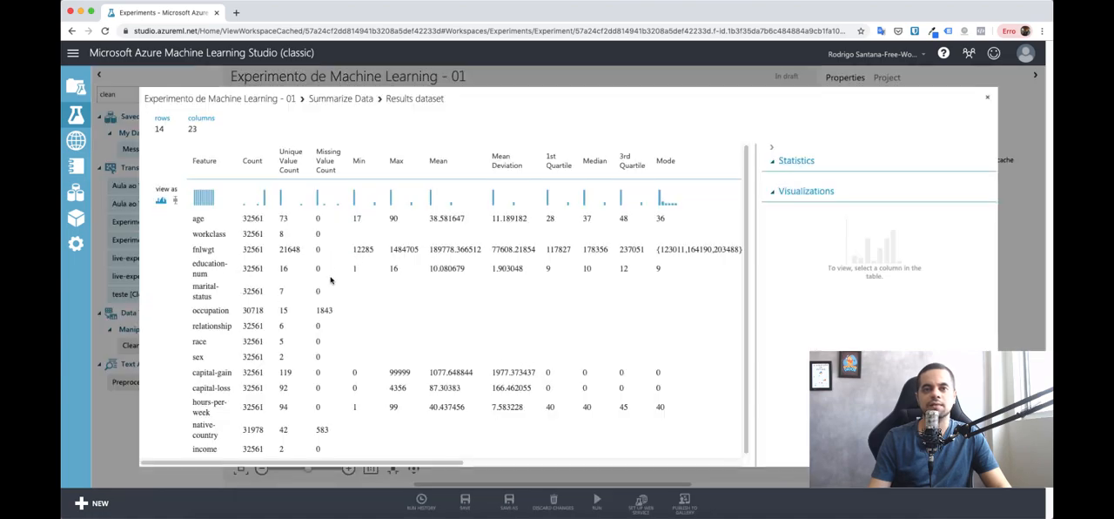
{"action": "left_click", "coordinate": [328, 310]}
{"action": "scroll", "coordinate": [905, 165], "scroll_direction": "down", "scroll_amount": 1}
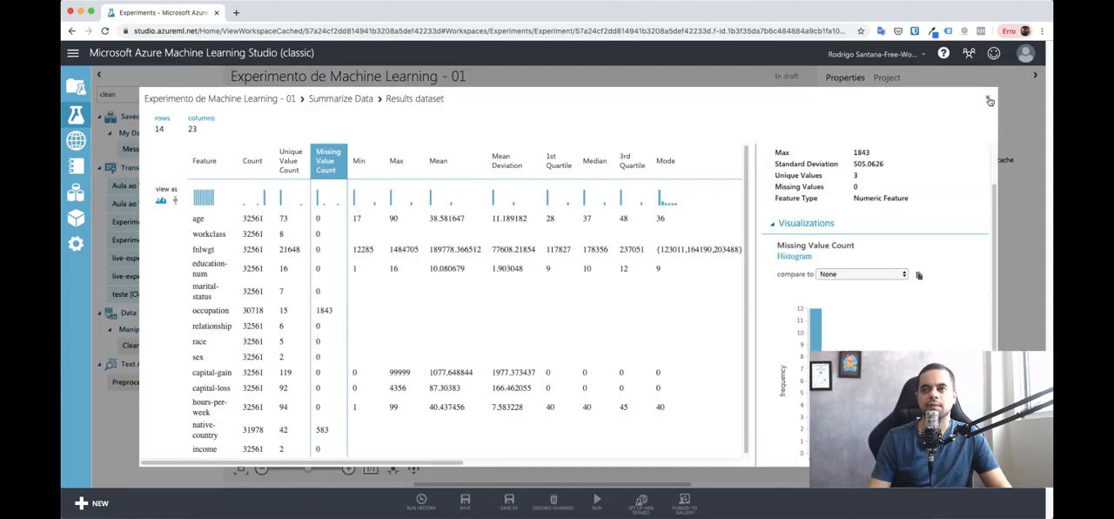
{"action": "left_click", "coordinate": [988, 97]}
Step: Visualize the Adult Census Income dataset, examine the occupation column's statistics and histogram, and close the view
{"action": "right_click", "coordinate": [518, 112]}
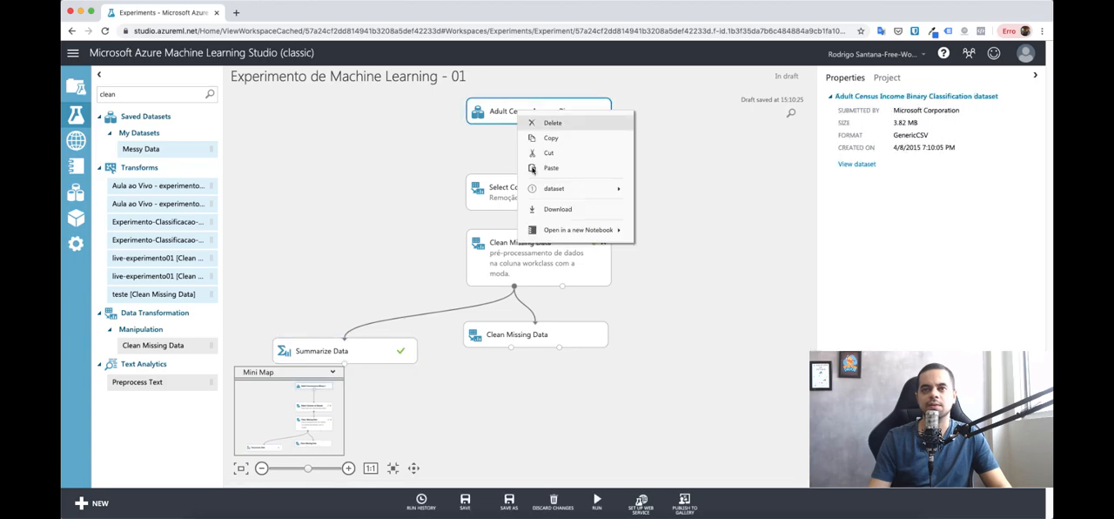
{"action": "mouse_move", "coordinate": [537, 188]}
{"action": "left_click", "coordinate": [649, 204]}
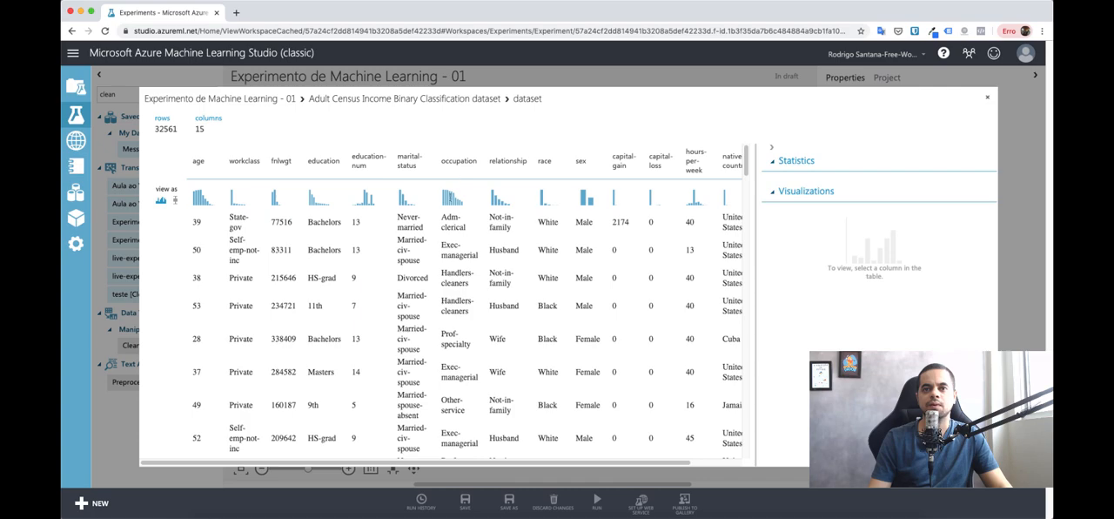
{"action": "left_click", "coordinate": [451, 209]}
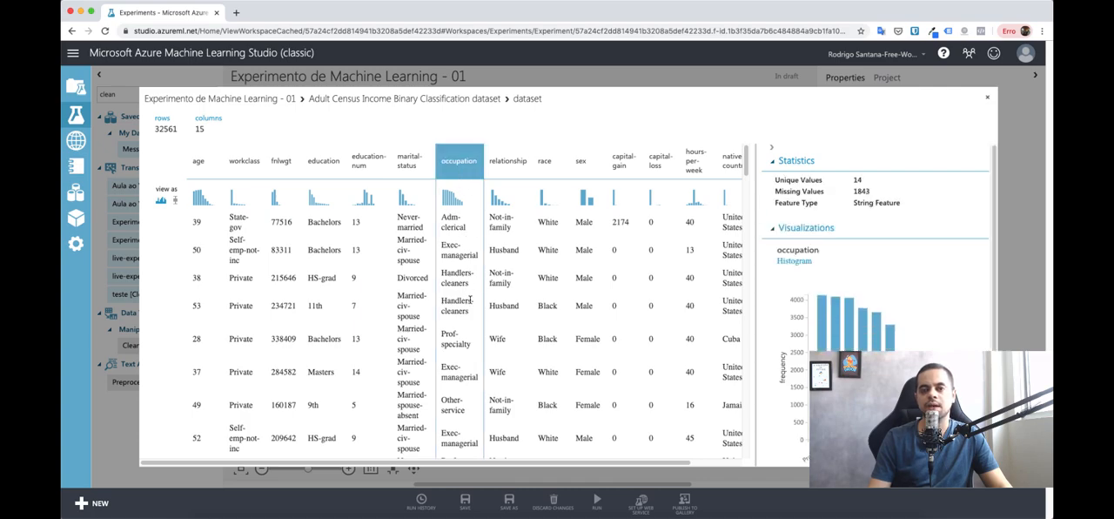
{"action": "scroll", "coordinate": [470, 300], "scroll_direction": "down", "scroll_amount": 1}
{"action": "scroll", "coordinate": [470, 311], "scroll_direction": "up", "scroll_amount": 1}
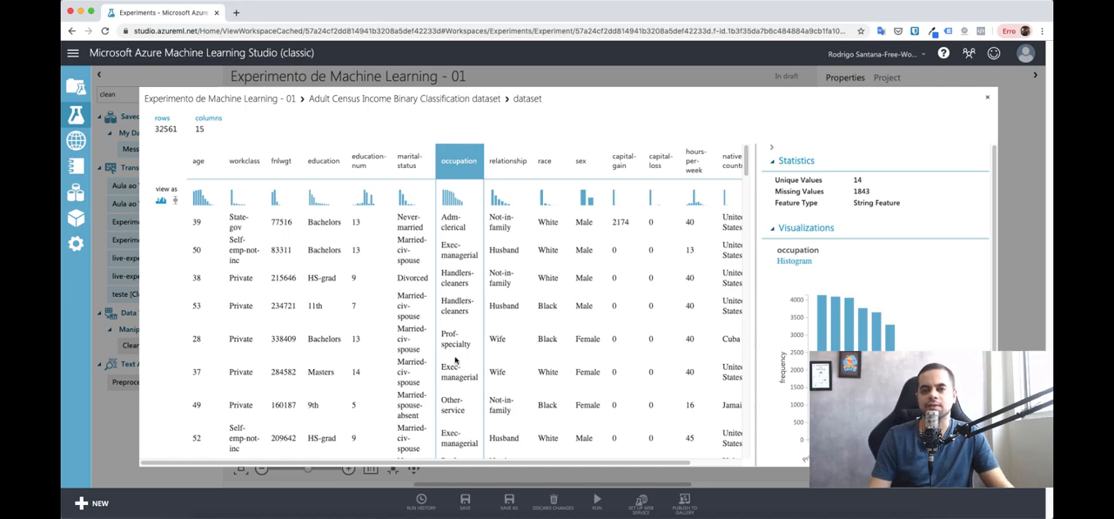
{"action": "left_click", "coordinate": [987, 98]}
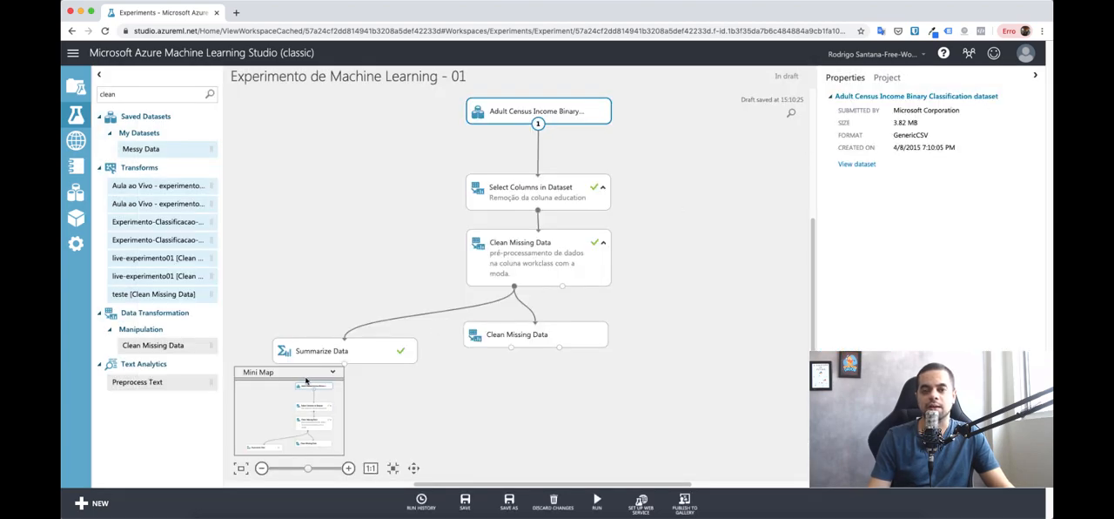
Step: Restrict the second Clean Missing Data module's columns to be cleaned to occupation only
{"action": "left_click", "coordinate": [519, 335]}
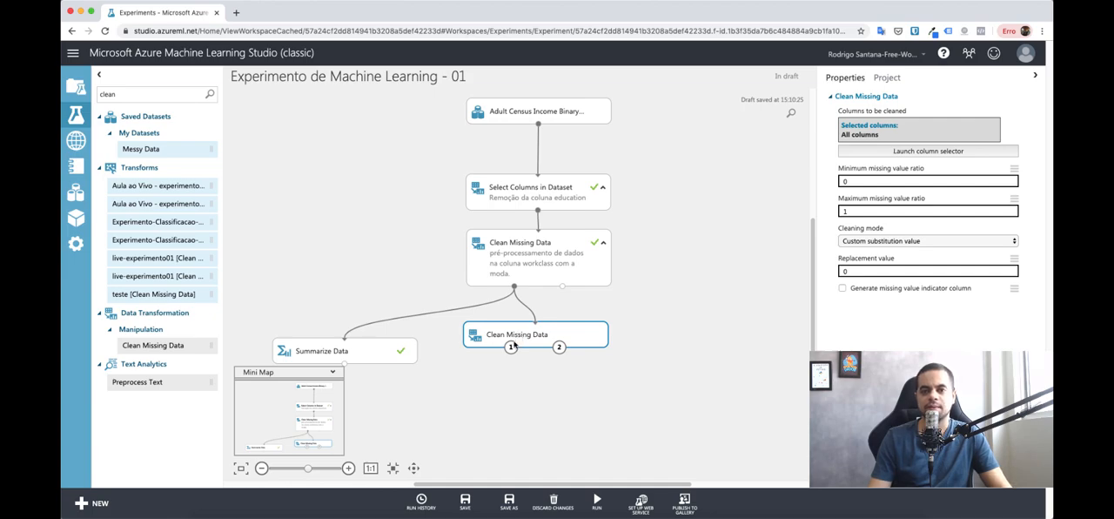
{"action": "left_click", "coordinate": [928, 151]}
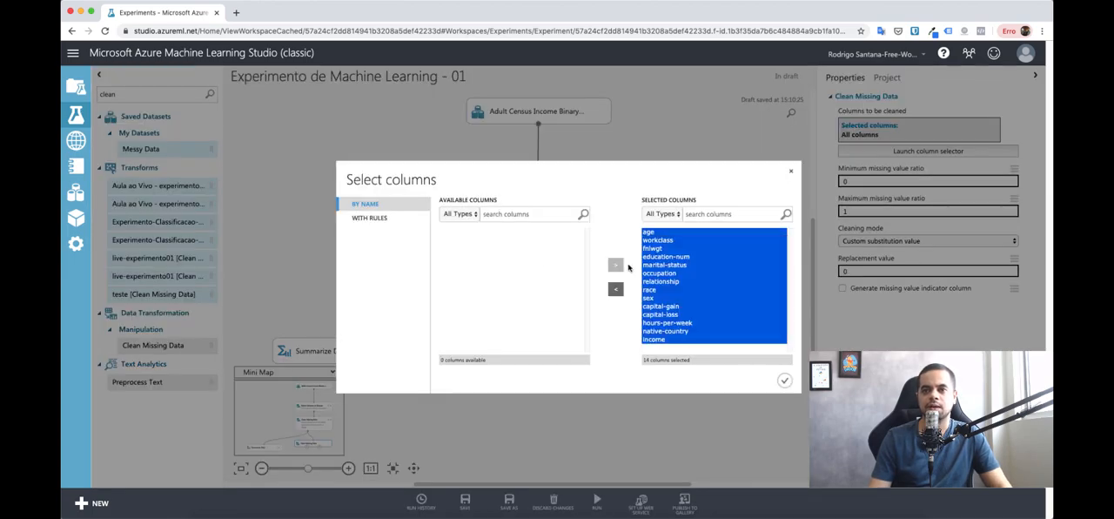
{"action": "left_click", "coordinate": [615, 288]}
{"action": "left_click", "coordinate": [461, 274]}
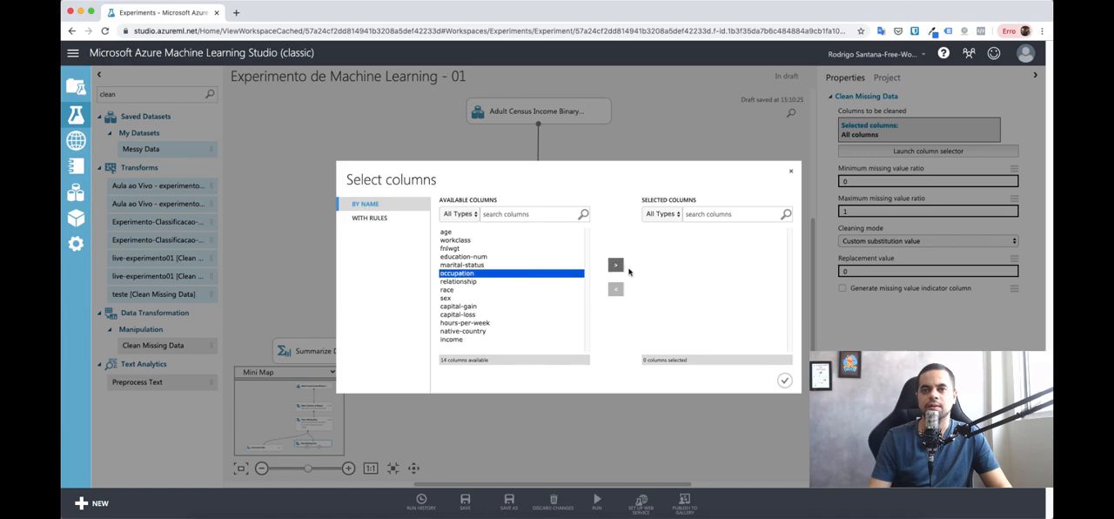
{"action": "left_click", "coordinate": [617, 265]}
{"action": "left_click", "coordinate": [784, 381]}
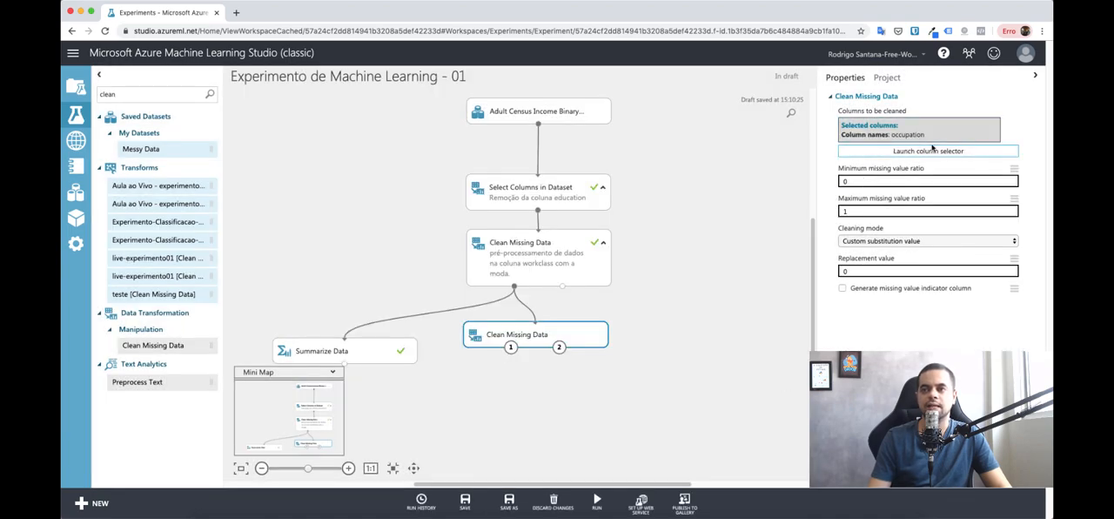
Step: Keep the cleaning mode at Custom substitution value and set the replacement value to "Vazio"
{"action": "left_click", "coordinate": [922, 240]}
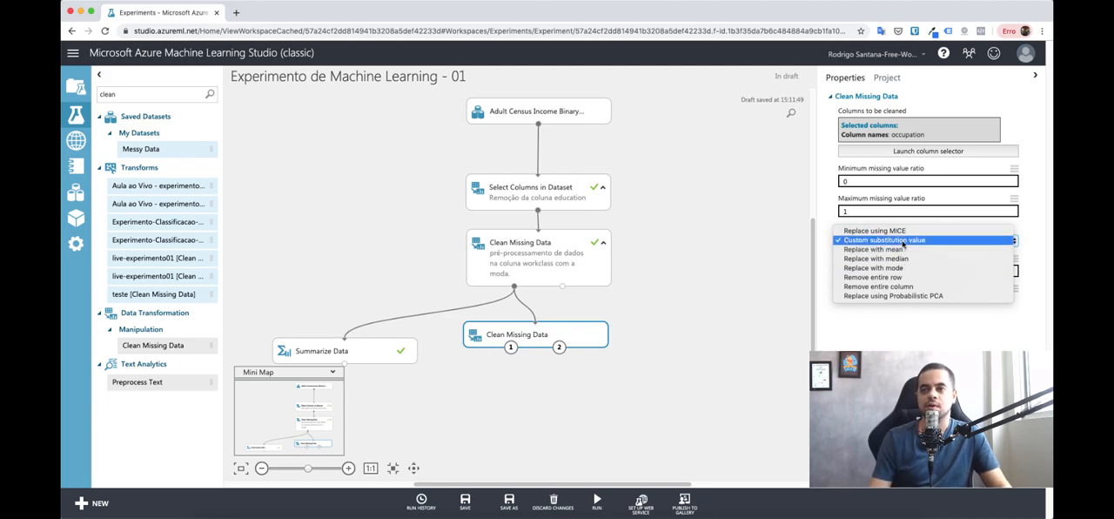
{"action": "left_click", "coordinate": [896, 240]}
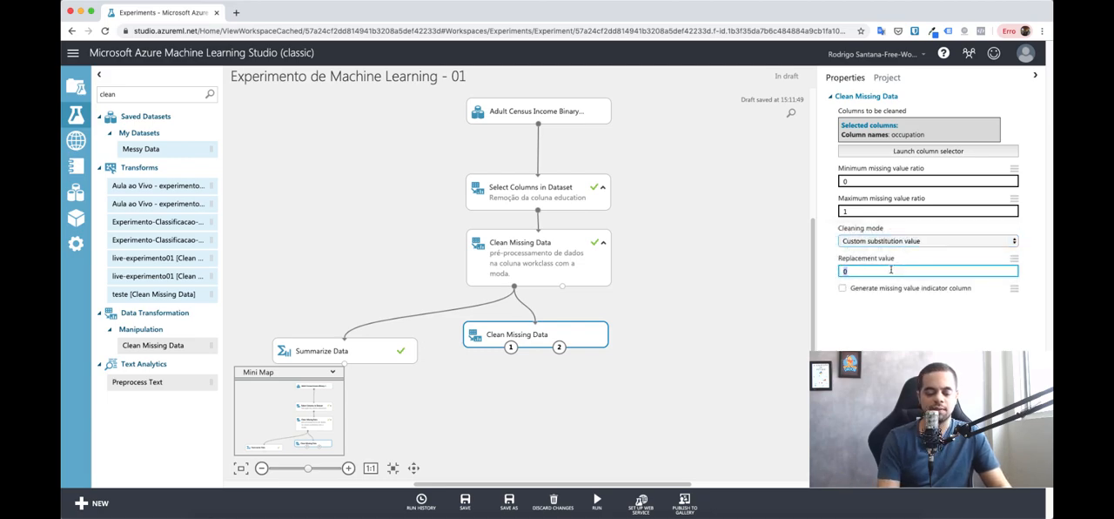
{"action": "type", "text": "Vazio"}
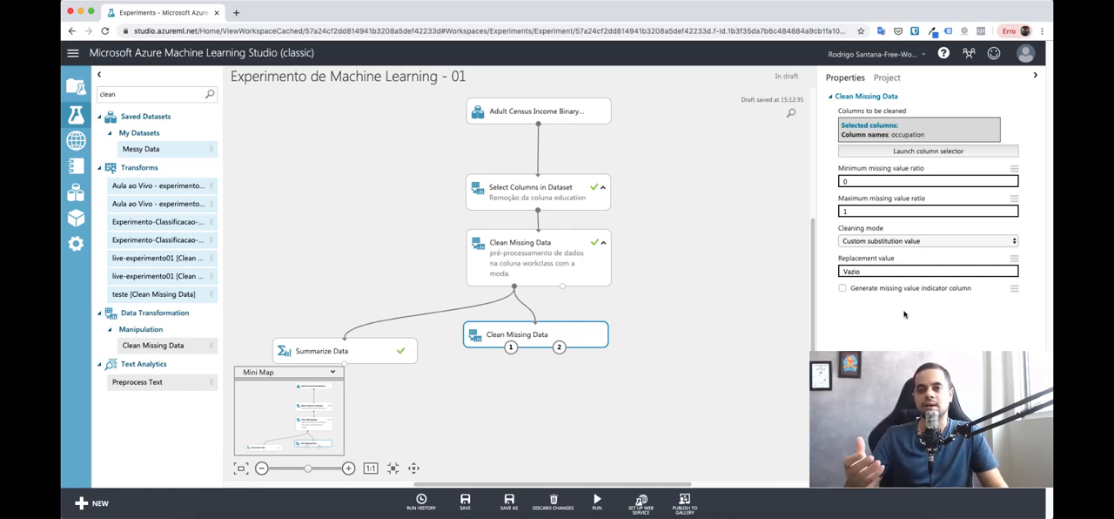
{"action": "left_click", "coordinate": [847, 270]}
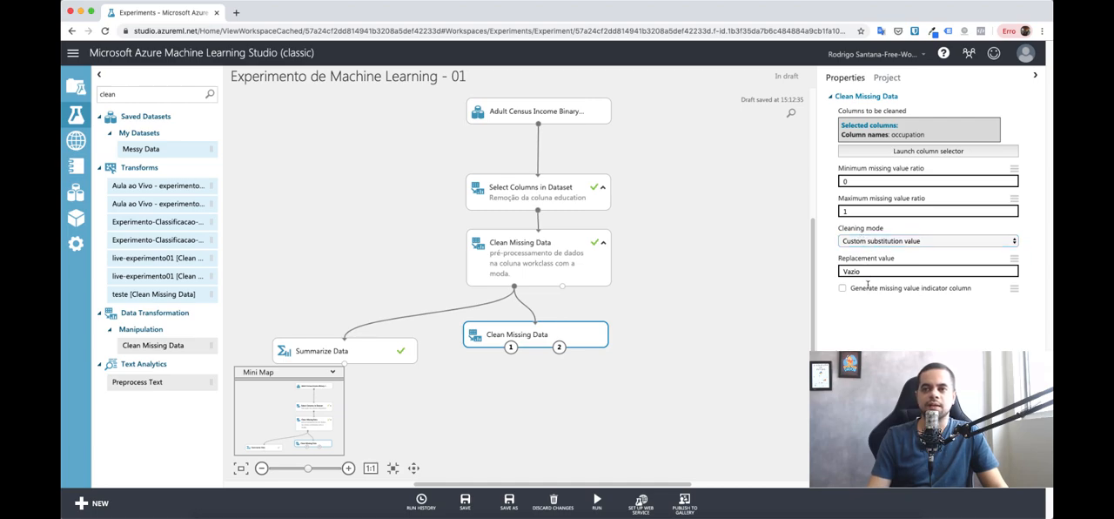
{"action": "left_click", "coordinate": [864, 272]}
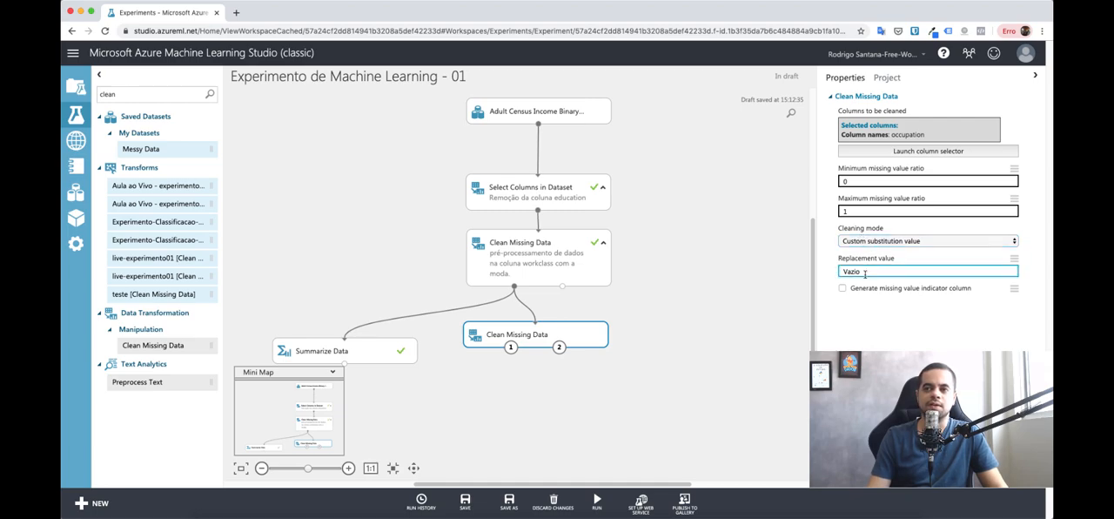
Step: Run only the second Clean Missing Data module
{"action": "left_click", "coordinate": [692, 337]}
{"action": "right_click", "coordinate": [601, 335]}
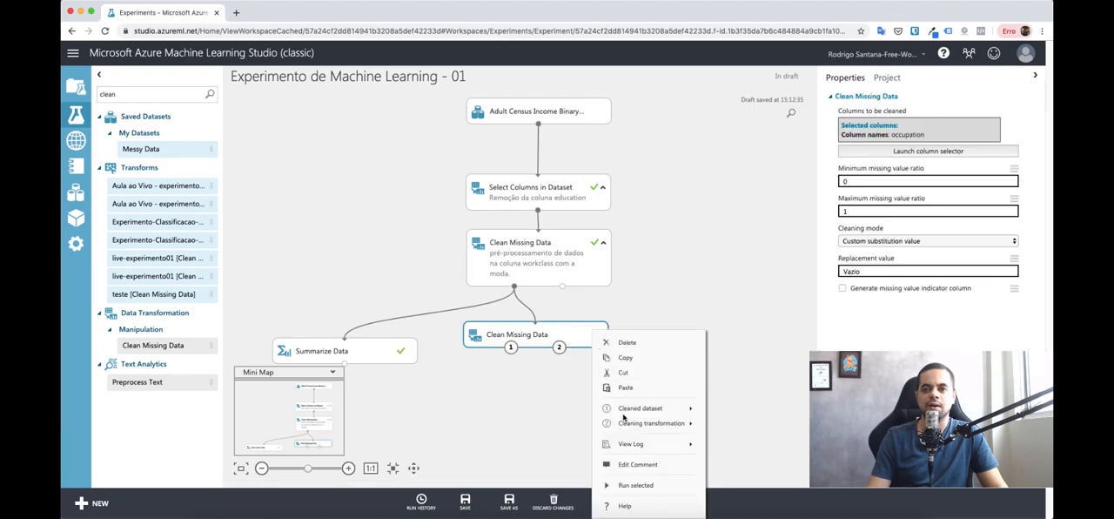
{"action": "left_click", "coordinate": [636, 485]}
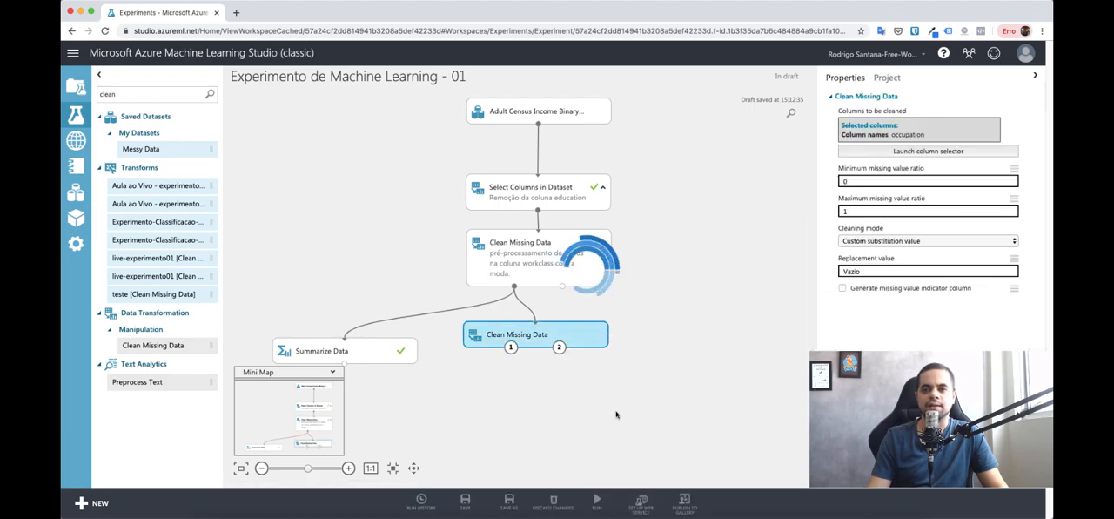
Step: Comment the second Clean Missing Data module with "Pré-processamento com um valor customizado na coluna occupation" and expand the comment on the canvas
{"action": "left_click", "coordinate": [551, 336]}
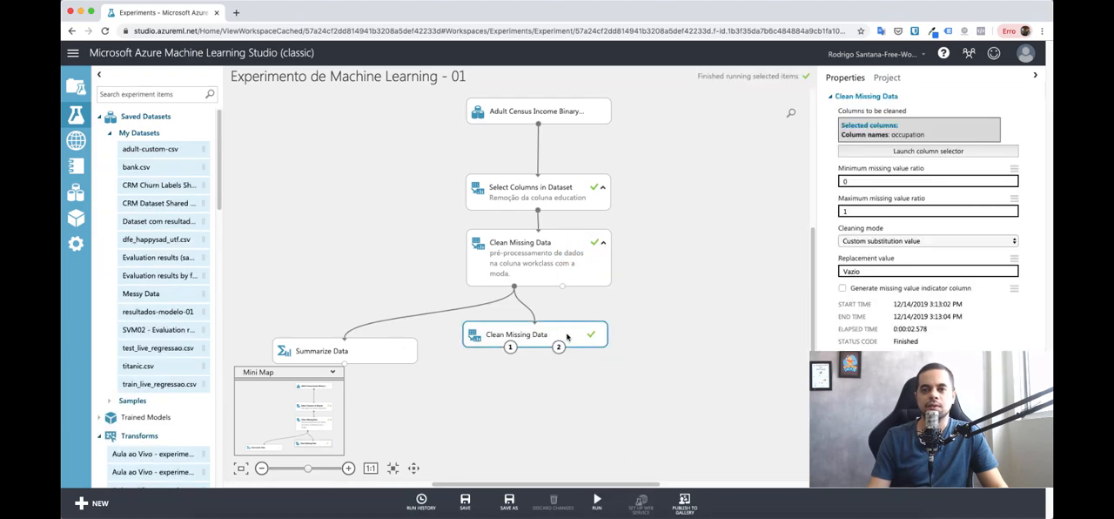
{"action": "double_click", "coordinate": [566, 336]}
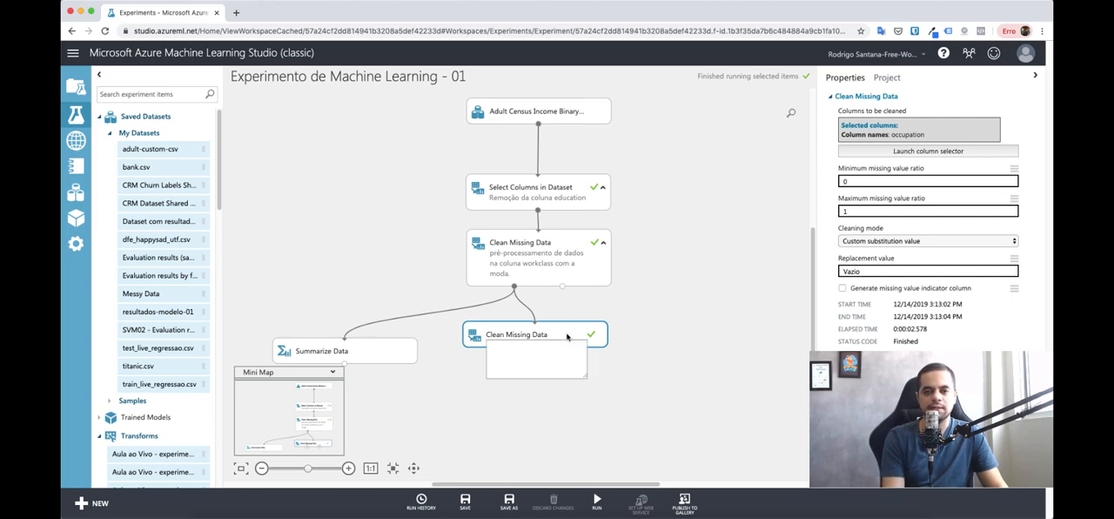
{"action": "type", "text": "Pré-"}
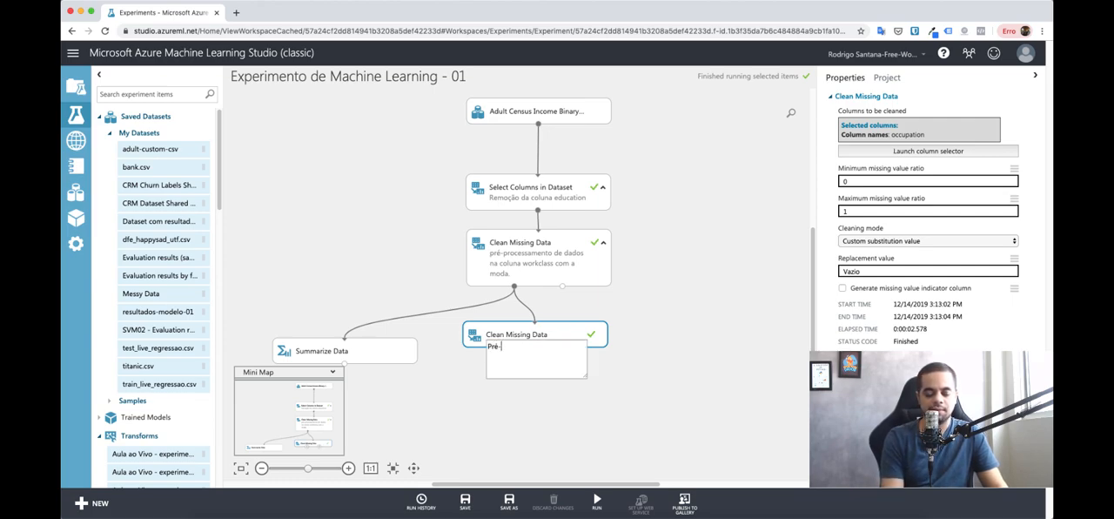
{"action": "type", "text": "processamento"}
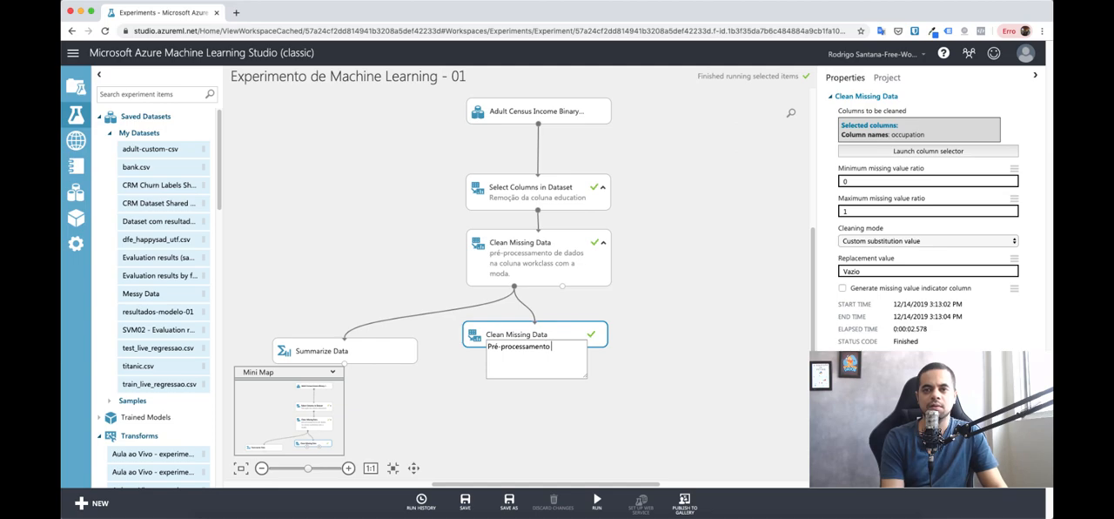
{"action": "type", "text": " na"}
{"action": "key", "text": "BackSpace"}
{"action": "type", "text": "com um val"}
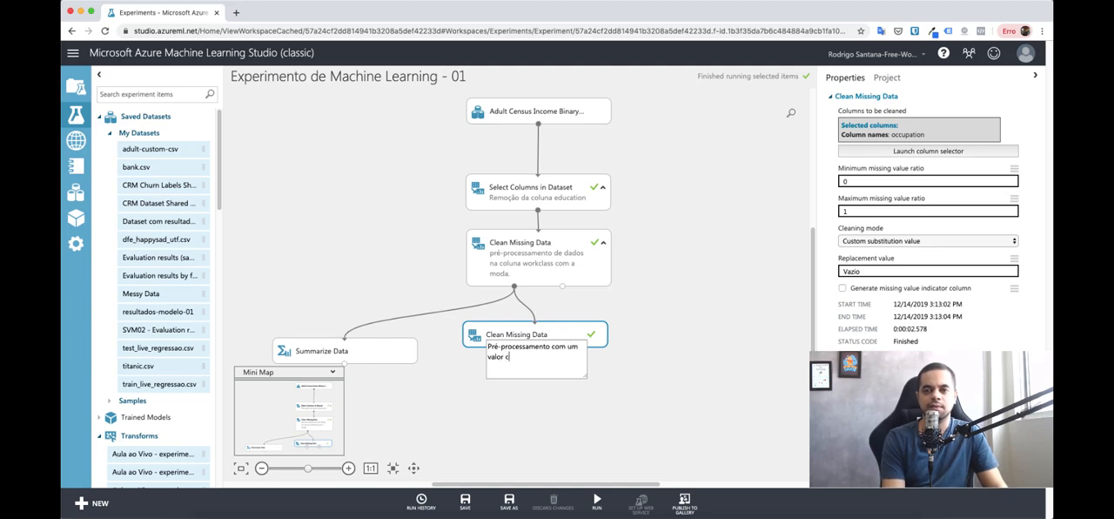
{"action": "type", "text": "or customizado na"}
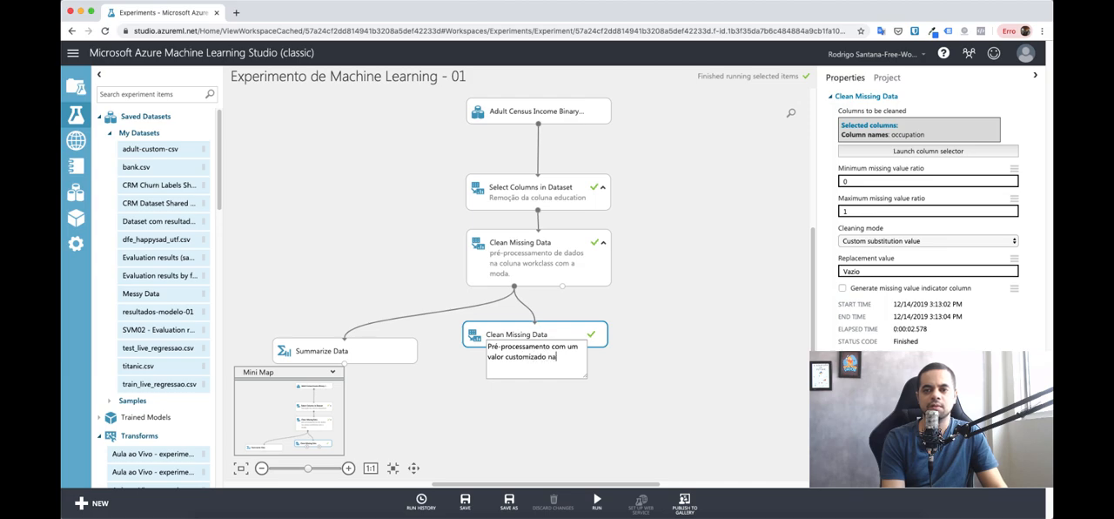
{"action": "type", "text": " coluna"}
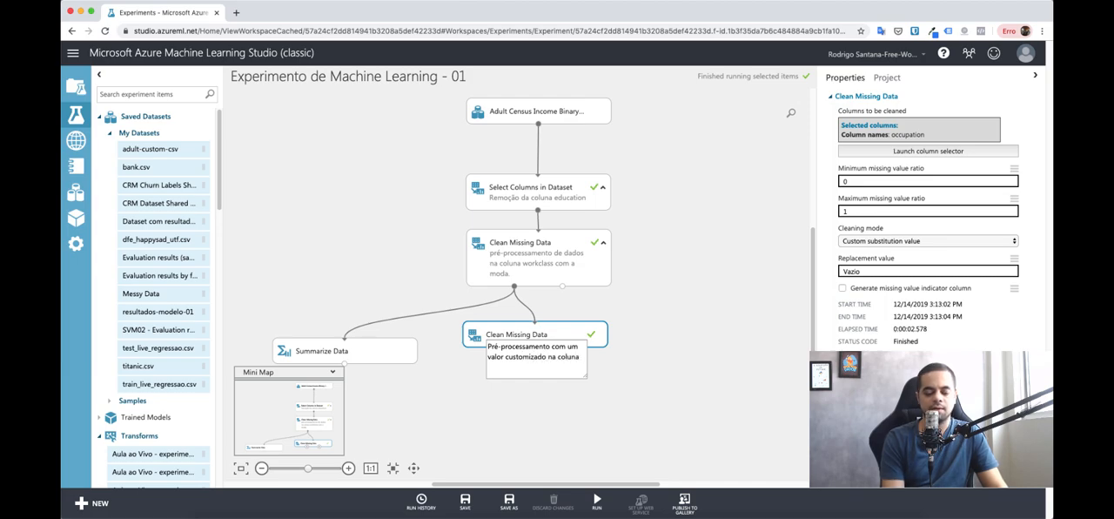
{"action": "type", "text": " occupation"}
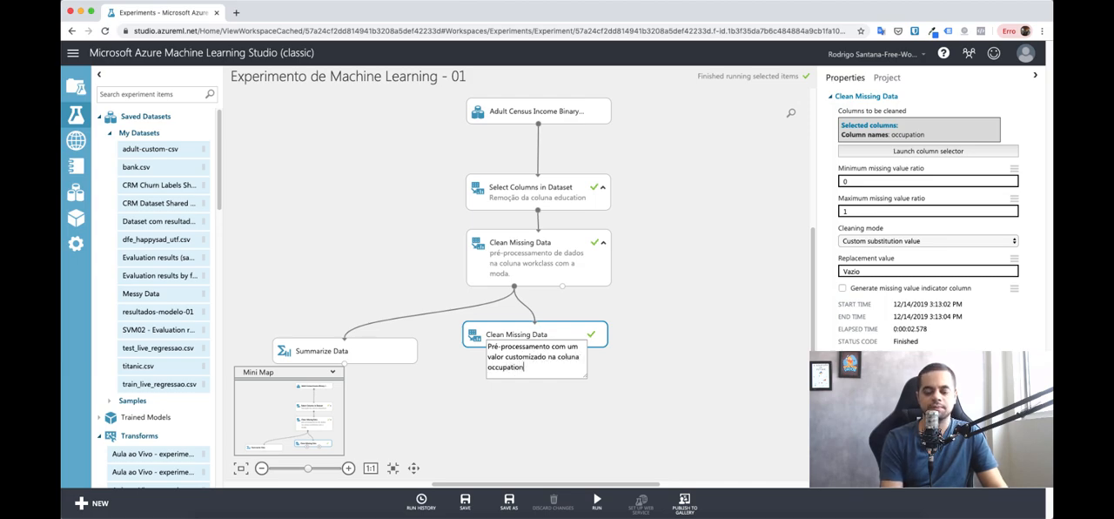
{"action": "left_click", "coordinate": [520, 394]}
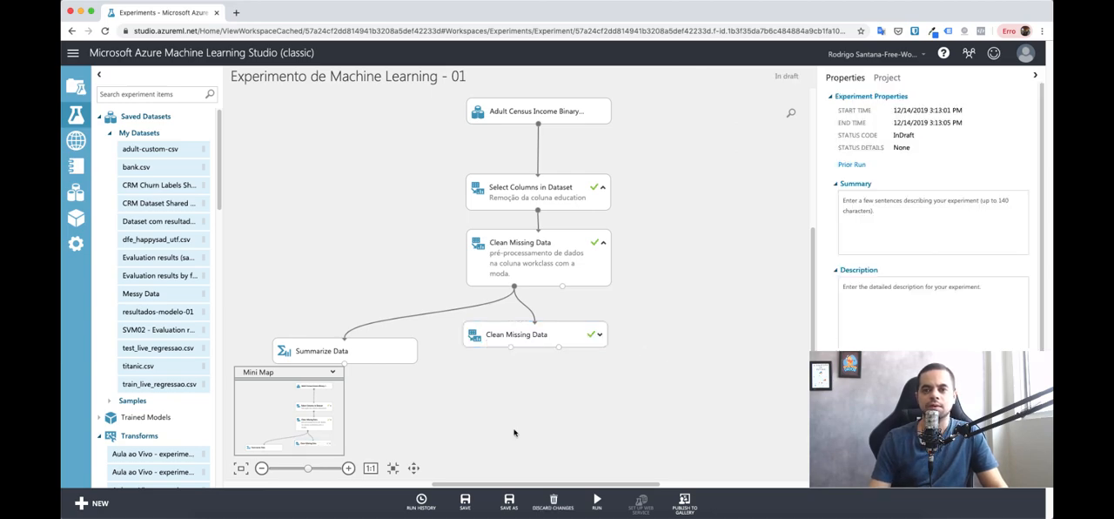
{"action": "left_click", "coordinate": [597, 338]}
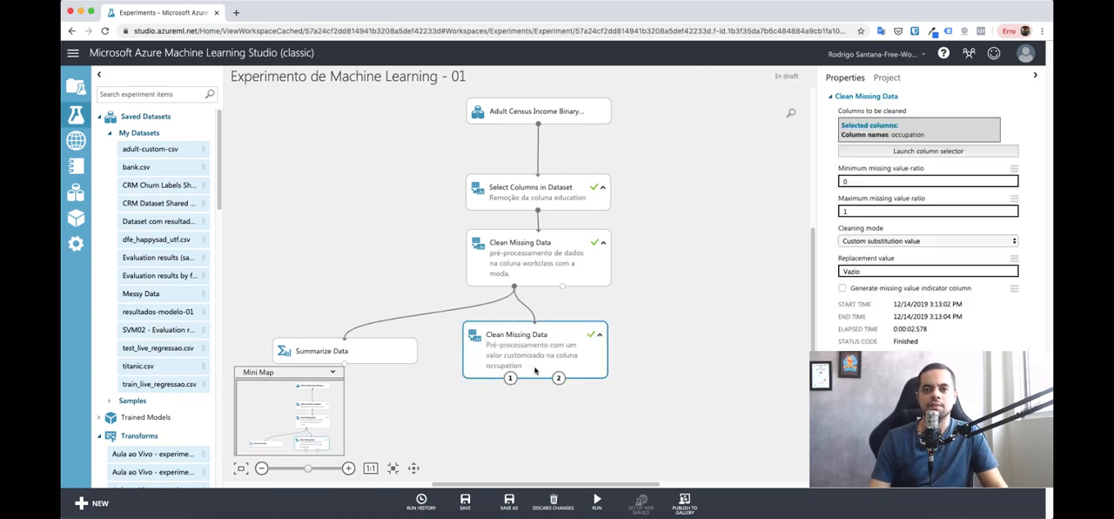
Step: Connect the second Clean Missing Data module's cleaned dataset output to Summarize Data and run the experiment
{"action": "left_click_drag", "start_coordinate": [510, 378], "coordinate": [490, 437]}
{"action": "left_click_drag", "start_coordinate": [327, 335], "coordinate": [341, 347]}
{"action": "right_click", "coordinate": [376, 349]}
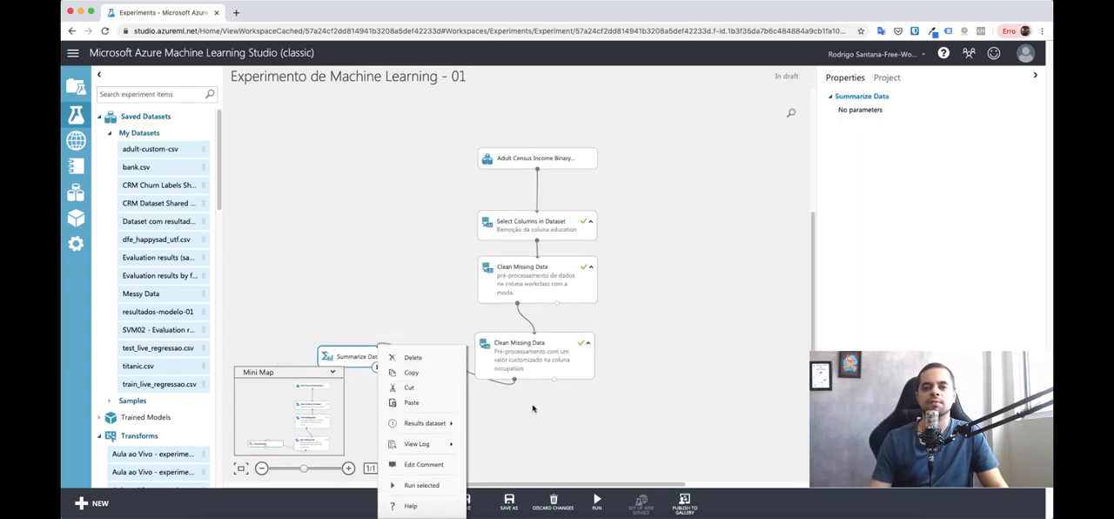
Step: Visualize the Summarize Data results, examine the missing value counts for occupation and native-country, and close the view
{"action": "right_click", "coordinate": [359, 351]}
{"action": "mouse_move", "coordinate": [405, 426]}
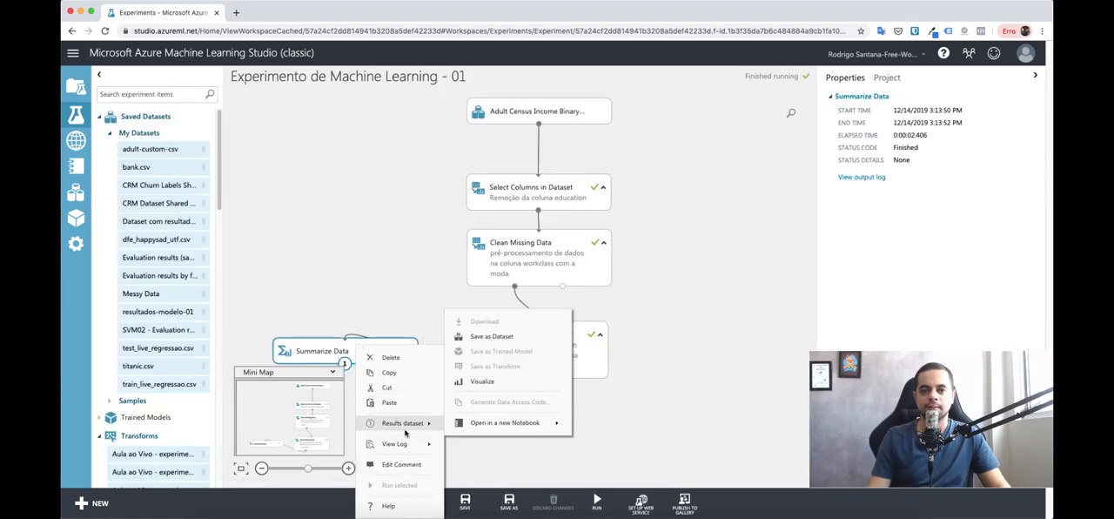
{"action": "left_click", "coordinate": [482, 382]}
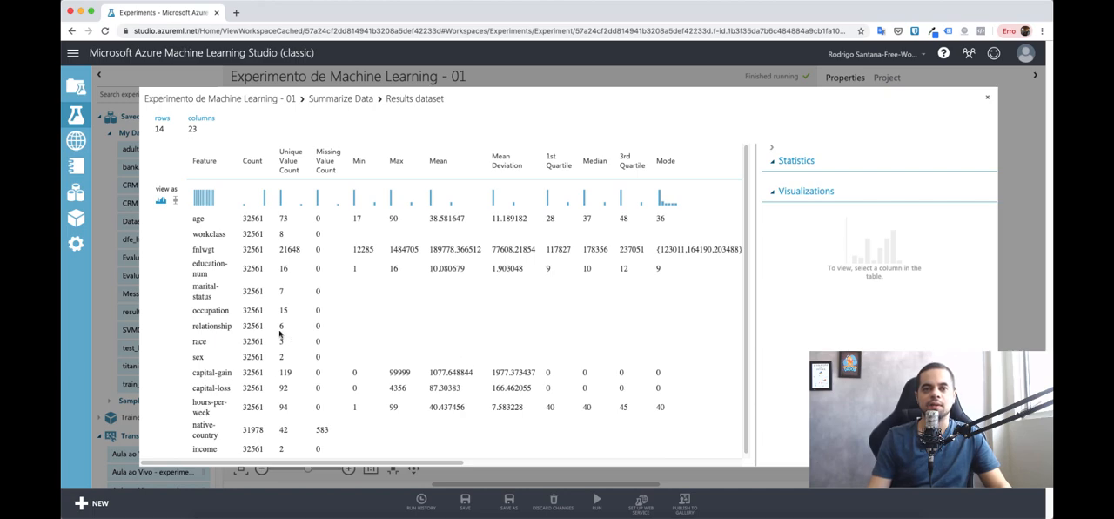
{"action": "left_click", "coordinate": [211, 314]}
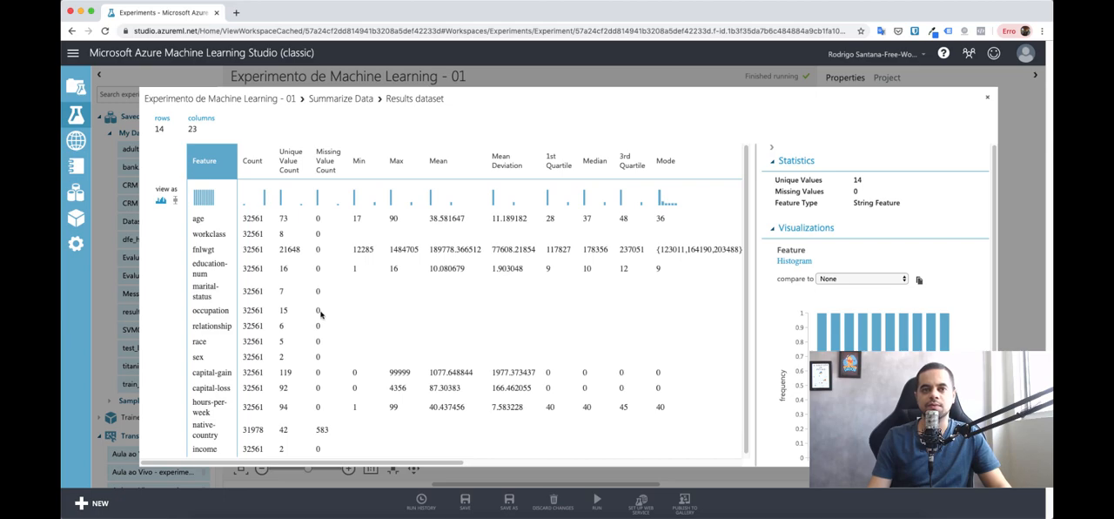
{"action": "left_click", "coordinate": [319, 190]}
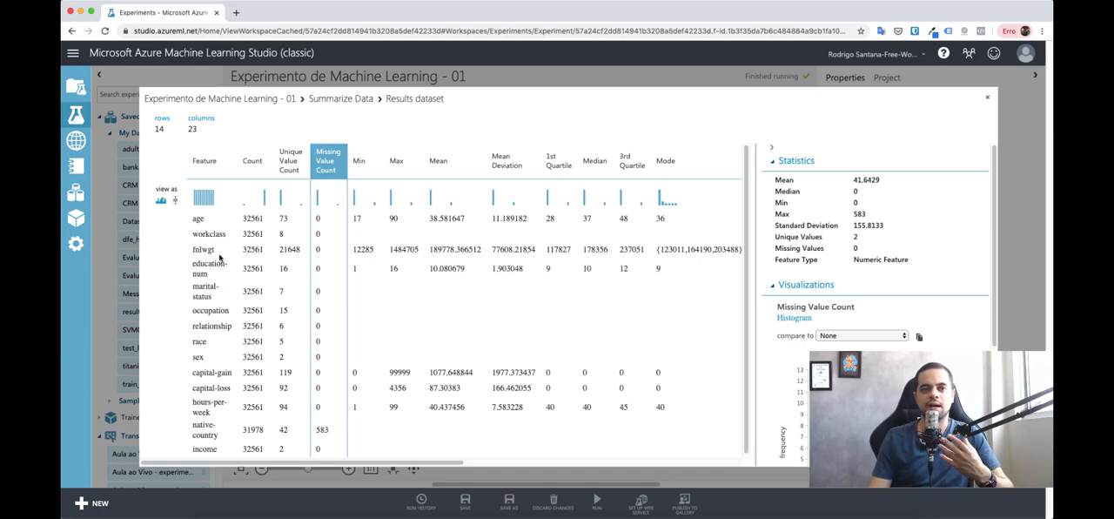
{"action": "left_click", "coordinate": [221, 258]}
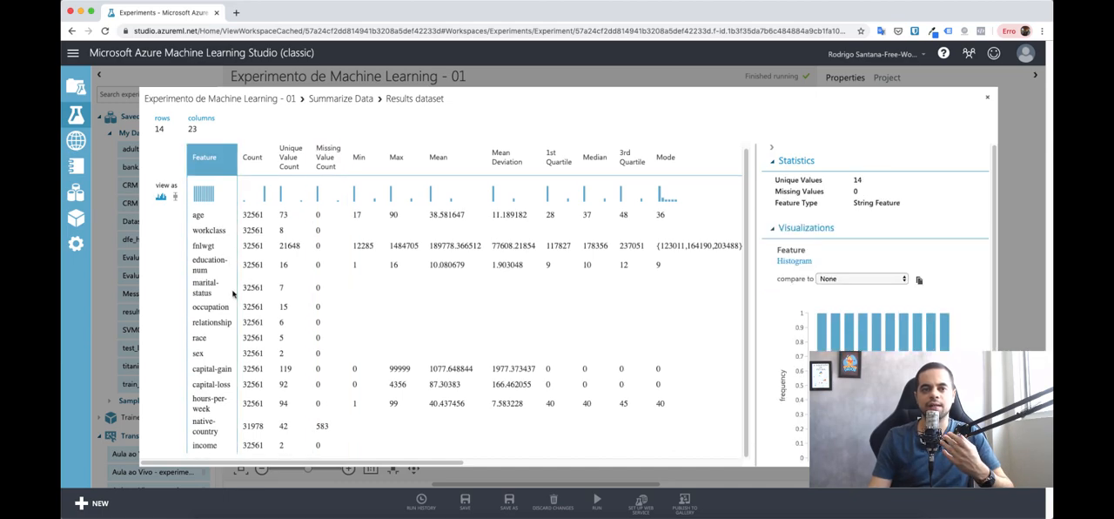
{"action": "left_click", "coordinate": [322, 425]}
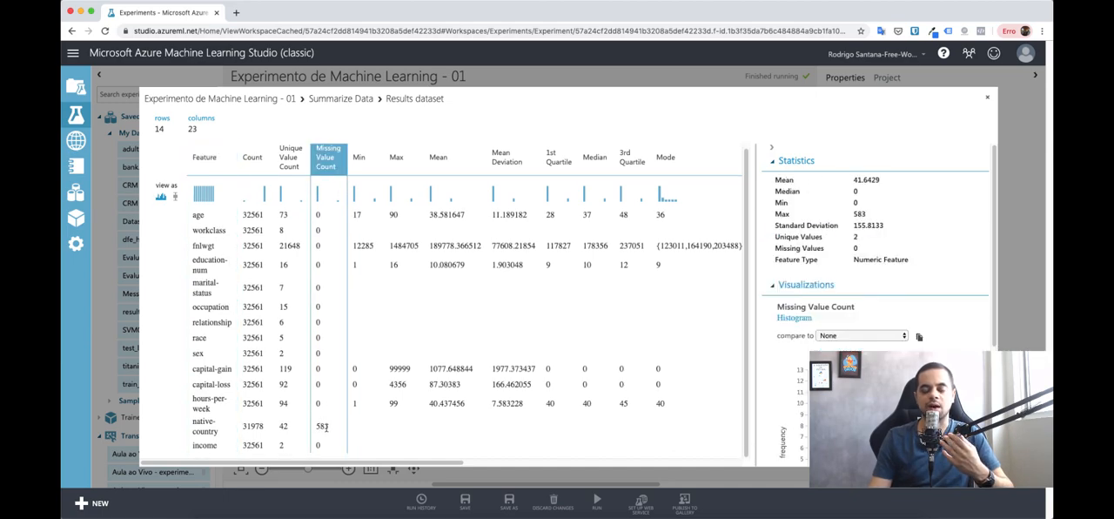
{"action": "scroll", "coordinate": [455, 457], "scroll_direction": "right", "scroll_amount": 2}
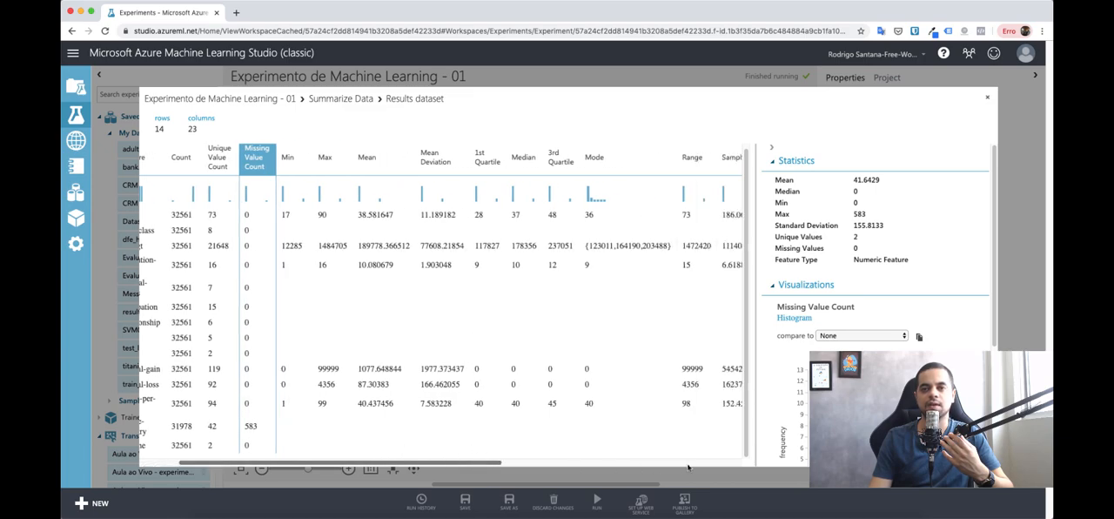
{"action": "scroll", "coordinate": [687, 467], "scroll_direction": "right", "scroll_amount": 6}
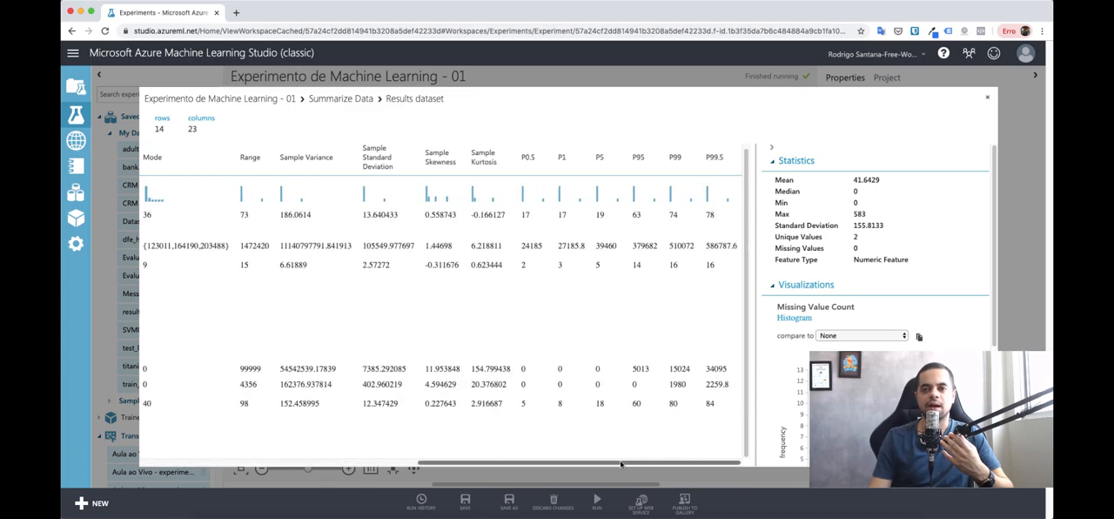
{"action": "scroll", "coordinate": [620, 464], "scroll_direction": "left", "scroll_amount": 10}
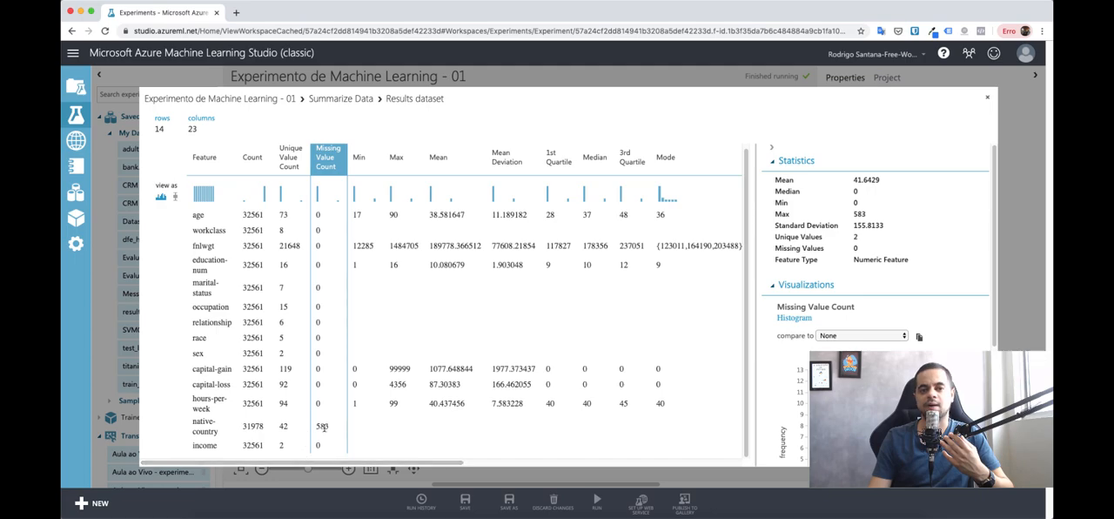
{"action": "left_click", "coordinate": [988, 97]}
{"action": "left_click", "coordinate": [660, 307]}
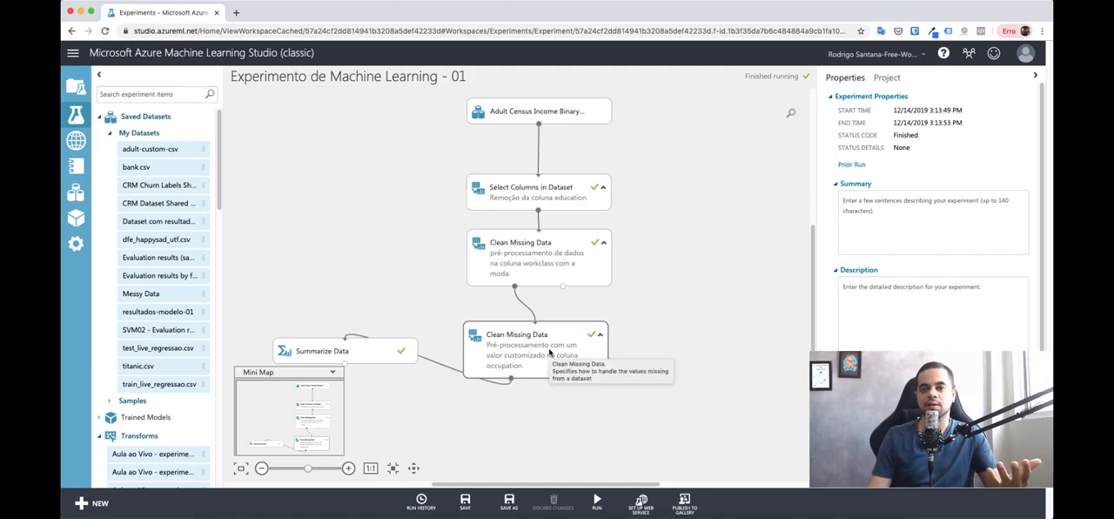
Step: Add native-country alongside occupation to the second Clean Missing Data module's columns to be cleaned
{"action": "left_click_drag", "start_coordinate": [549, 351], "coordinate": [554, 337]}
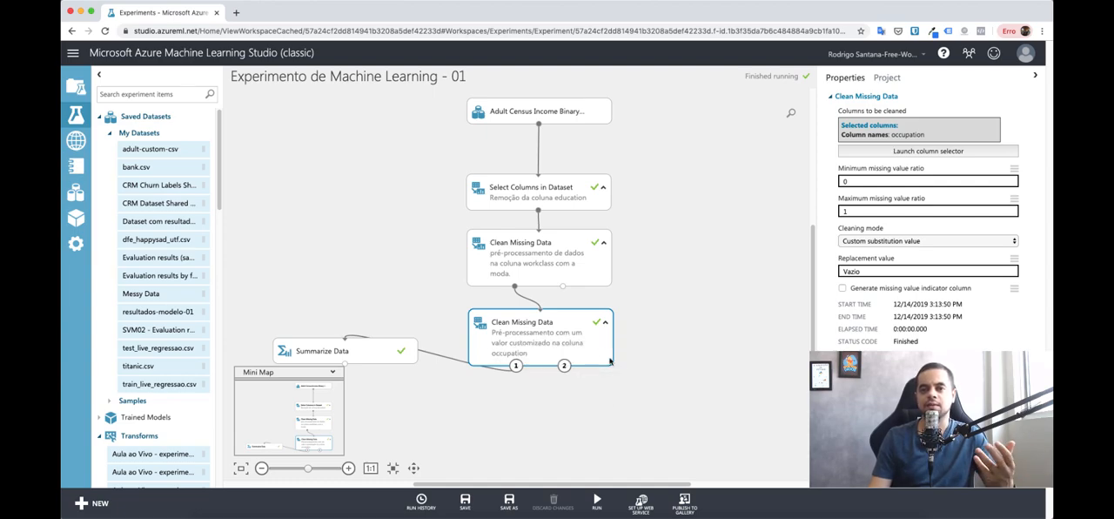
{"action": "left_click", "coordinate": [901, 150]}
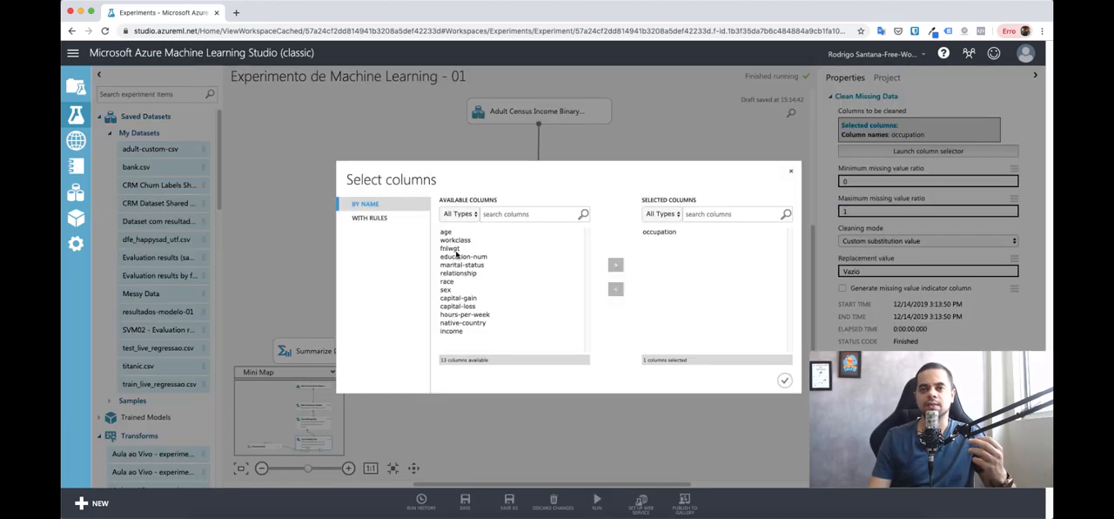
{"action": "left_click", "coordinate": [450, 323]}
{"action": "left_click", "coordinate": [616, 264]}
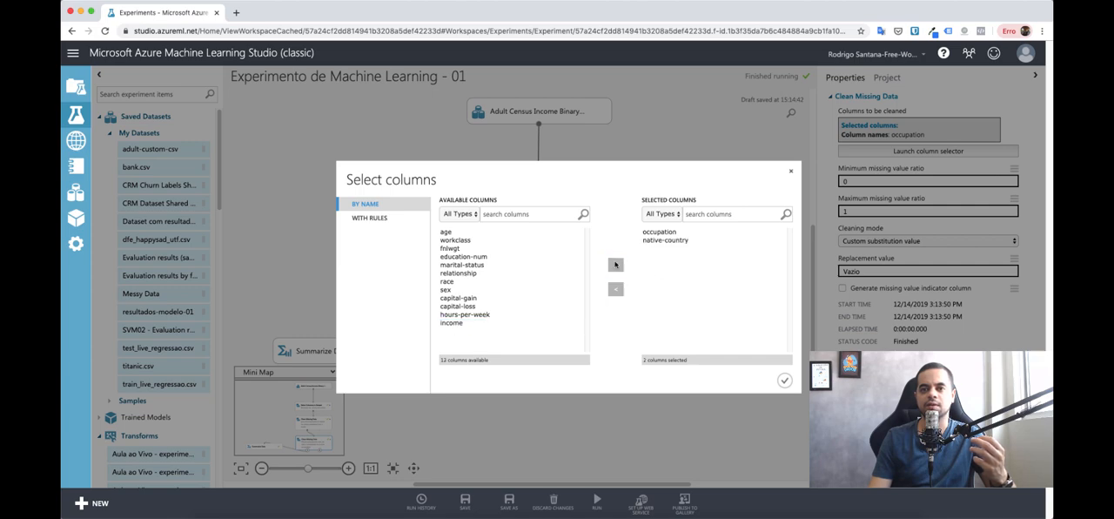
{"action": "left_click", "coordinate": [685, 239]}
{"action": "left_click", "coordinate": [677, 232]}
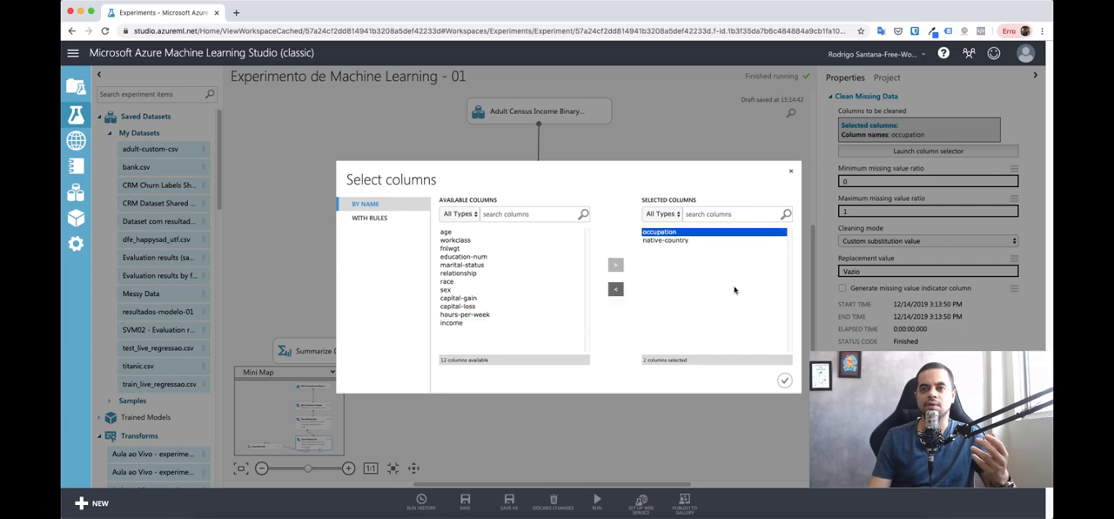
{"action": "left_click", "coordinate": [785, 381]}
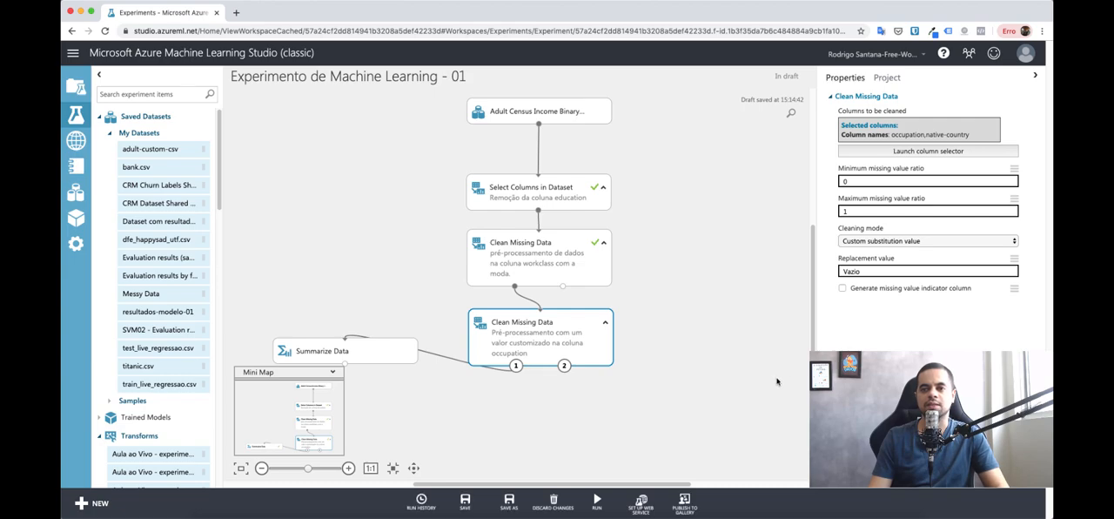
Step: Keep "Vazio" as the replacement value and run the second Clean Missing Data and Summarize Data modules individually
{"action": "left_click", "coordinate": [853, 275]}
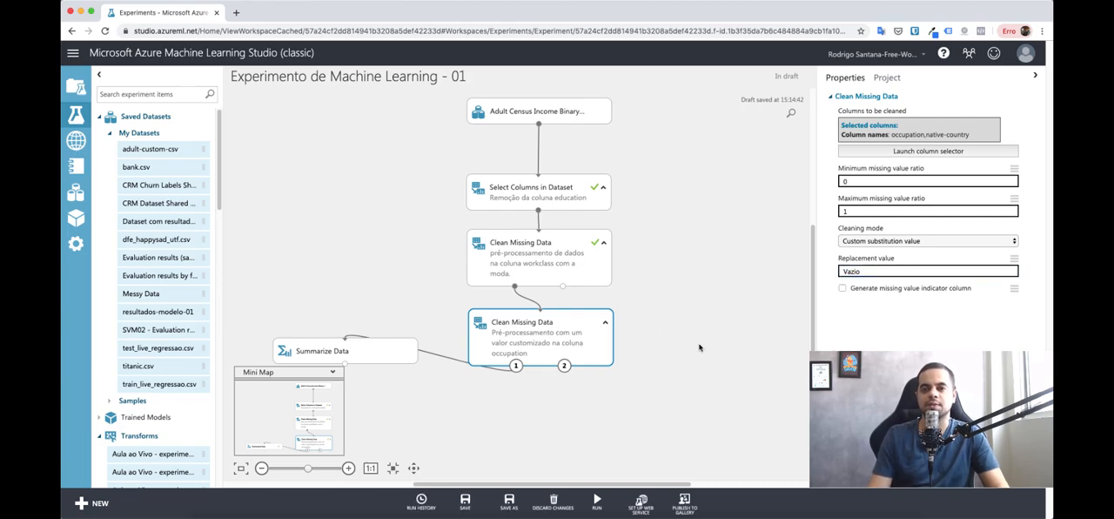
{"action": "right_click", "coordinate": [585, 324]}
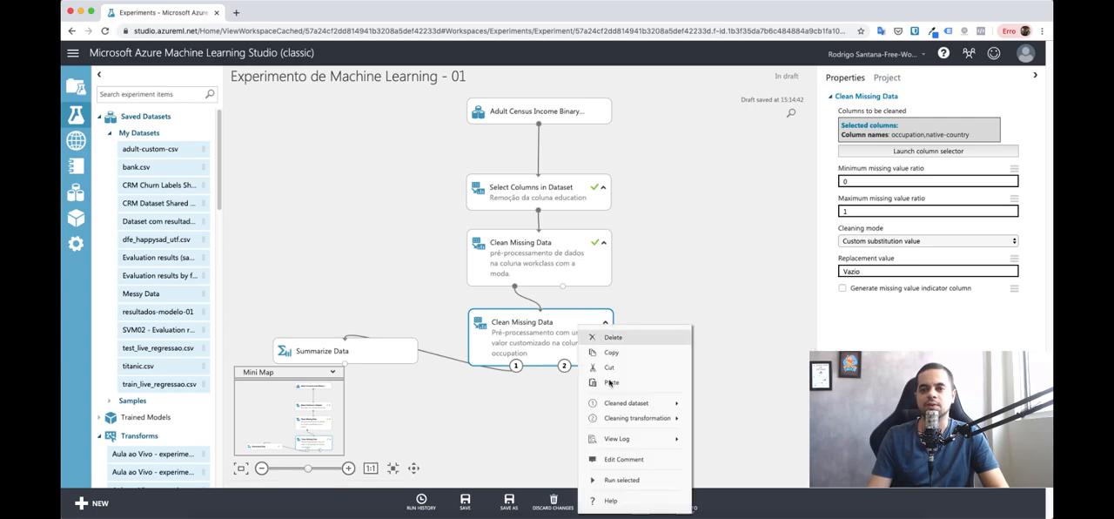
{"action": "left_click", "coordinate": [702, 315]}
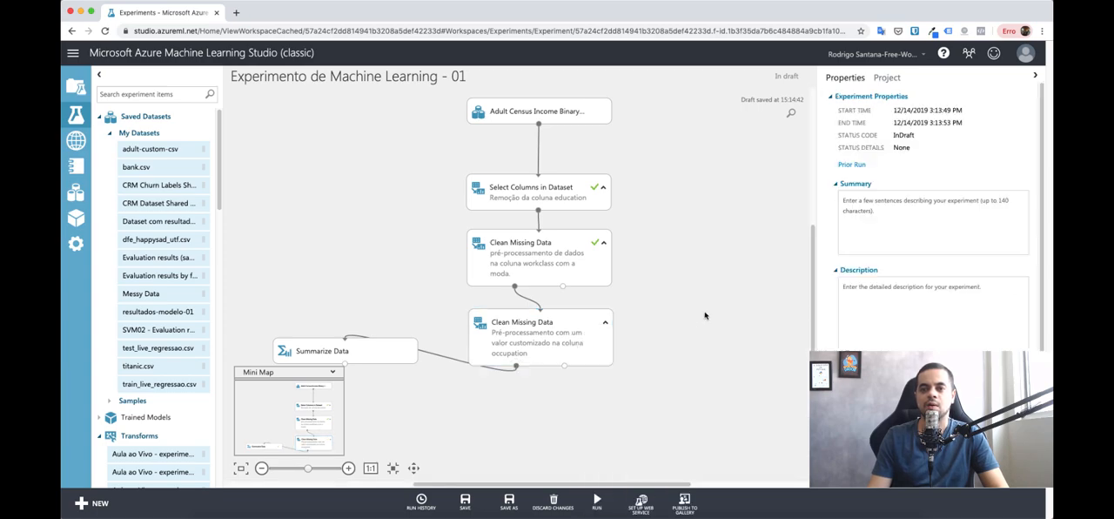
{"action": "right_click", "coordinate": [574, 351]}
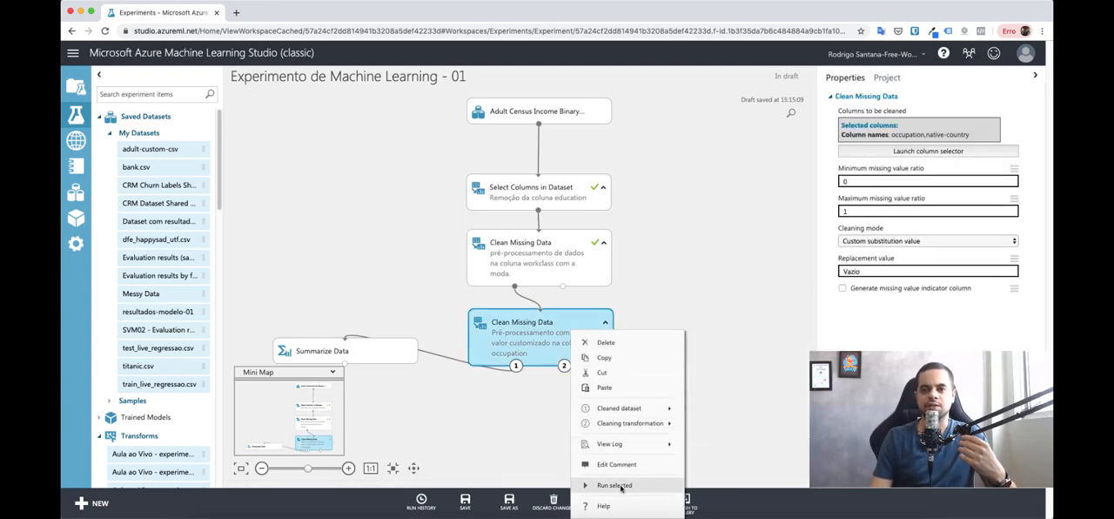
{"action": "left_click", "coordinate": [615, 485]}
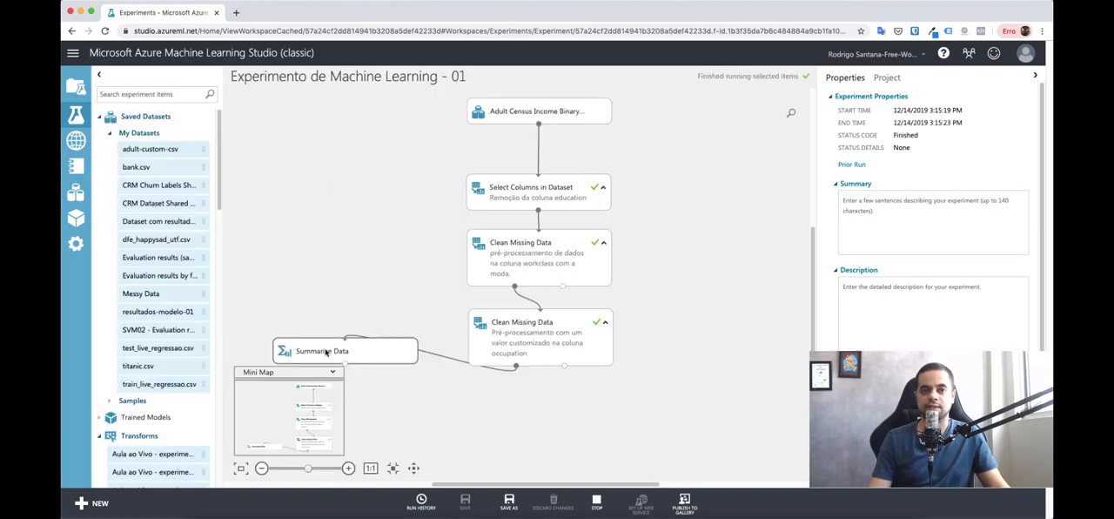
{"action": "right_click", "coordinate": [369, 350]}
{"action": "left_click", "coordinate": [409, 485]}
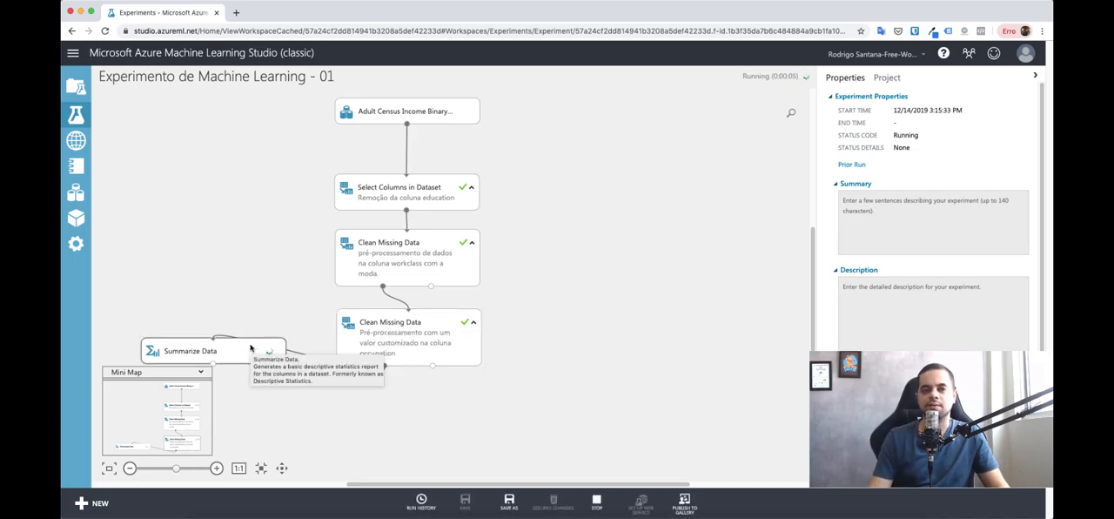
Step: Visualize the Summarize Data results again and check the missing value count for native-country
{"action": "right_click", "coordinate": [377, 352]}
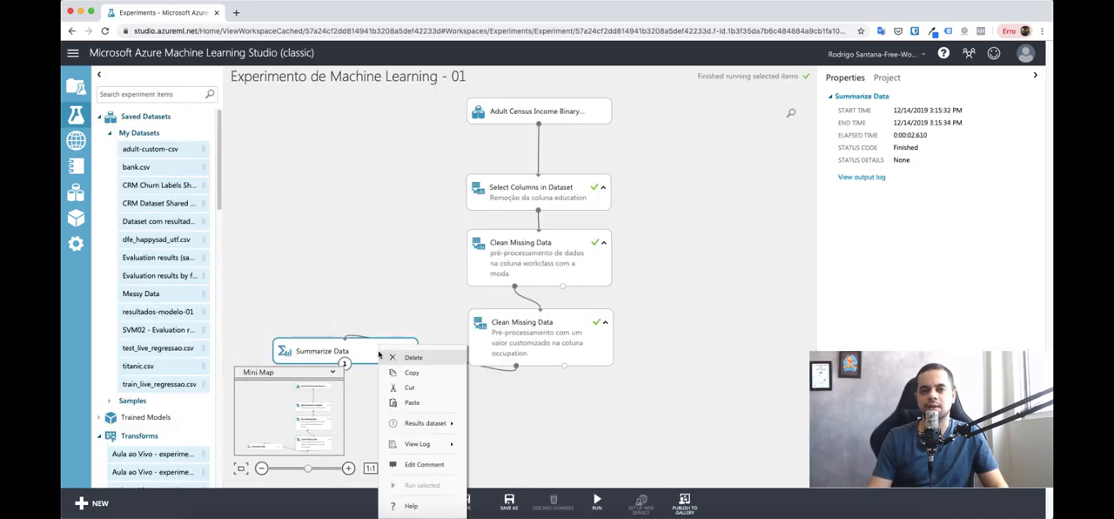
{"action": "mouse_move", "coordinate": [399, 424]}
{"action": "left_click", "coordinate": [503, 383]}
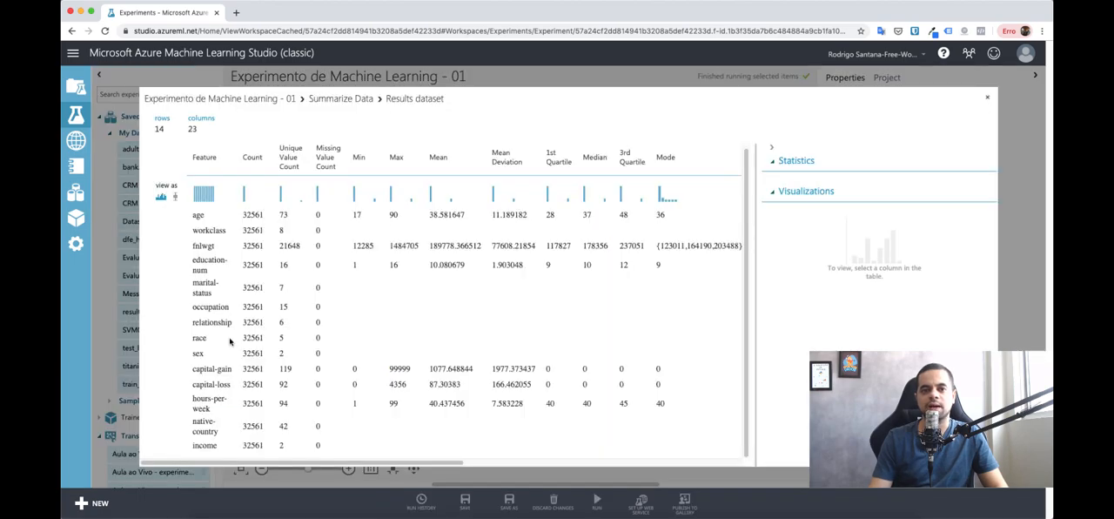
{"action": "left_click", "coordinate": [219, 430]}
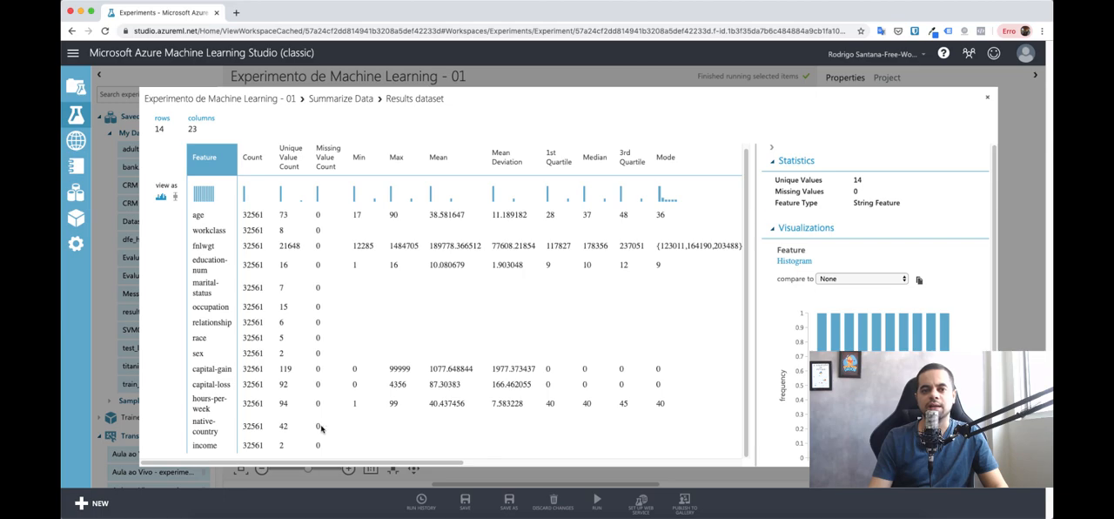
Step: Check the missing value counts for native-country and occupation in the summary results and close the view
{"action": "triple_click", "coordinate": [311, 428]}
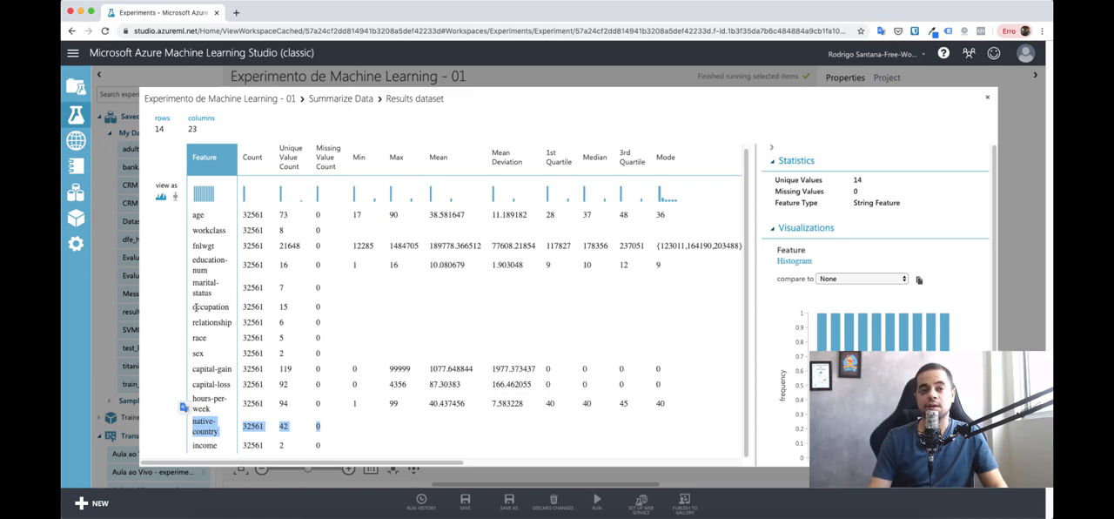
{"action": "left_click_drag", "start_coordinate": [195, 307], "coordinate": [322, 309]}
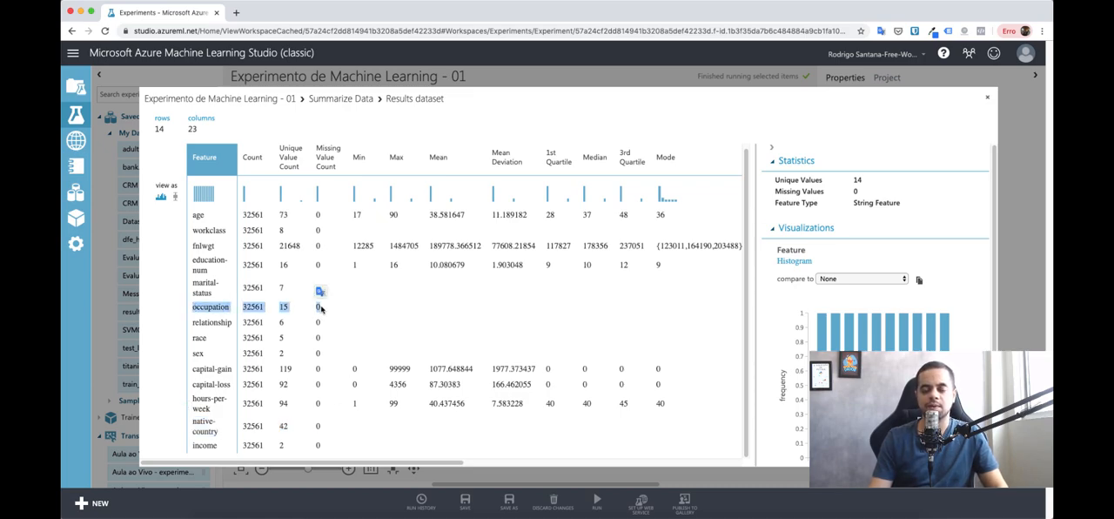
{"action": "left_click", "coordinate": [986, 98]}
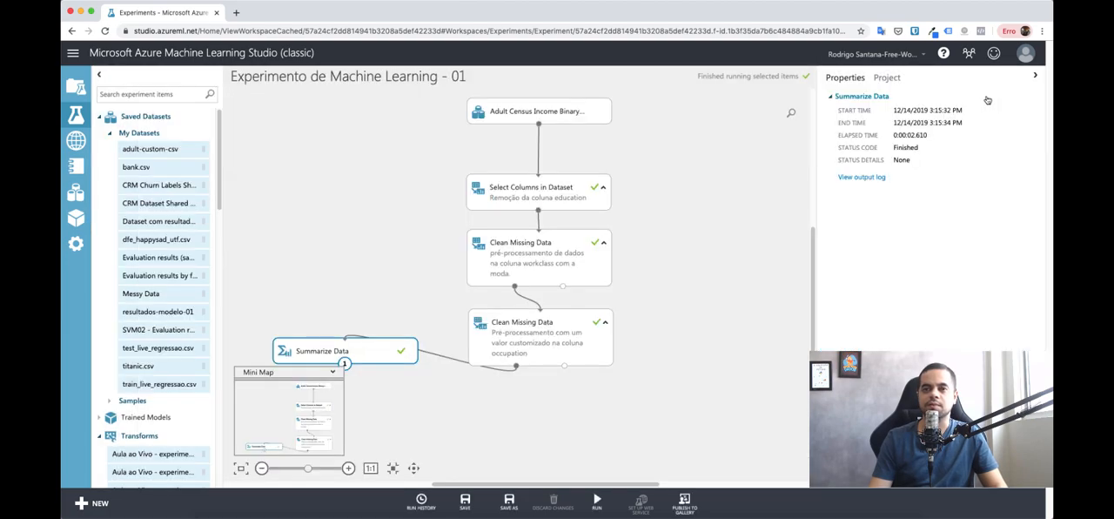
{"action": "left_click", "coordinate": [262, 468]}
{"action": "left_click", "coordinate": [262, 468]}
{"action": "left_click", "coordinate": [262, 468]}
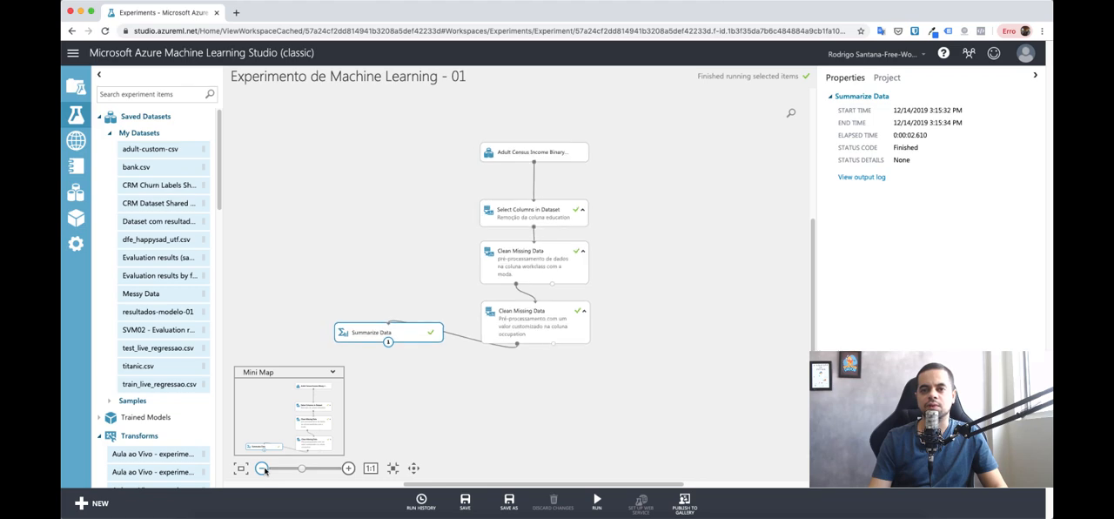
{"action": "left_click", "coordinate": [262, 468]}
{"action": "left_click", "coordinate": [596, 366]}
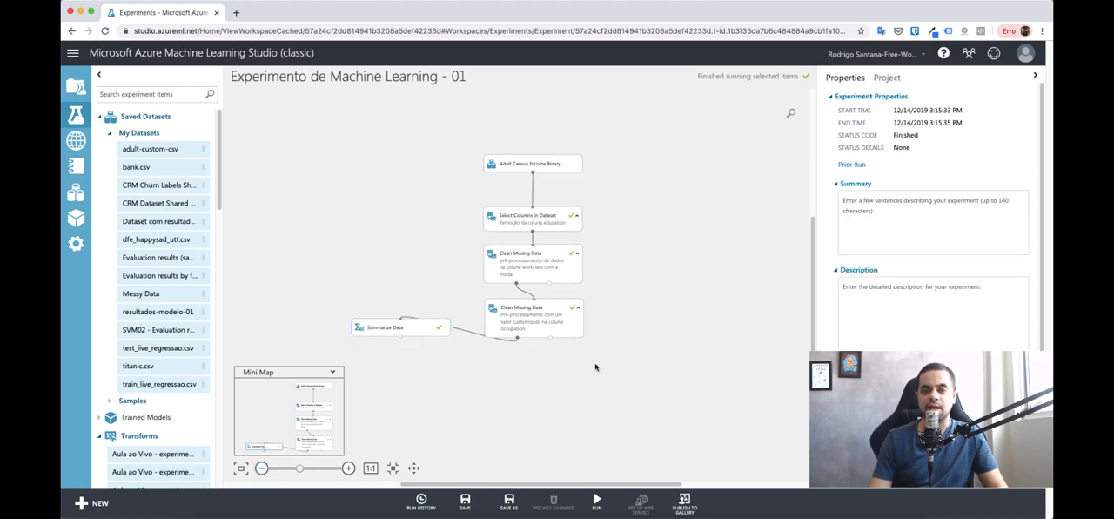
{"action": "scroll", "coordinate": [575, 375], "scroll_direction": "down", "scroll_amount": 2}
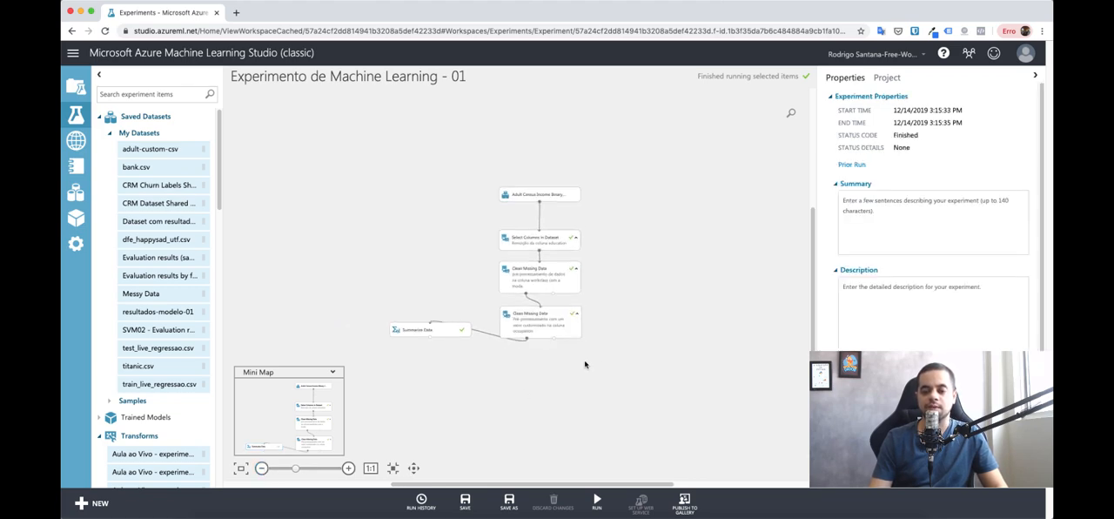
{"action": "scroll", "coordinate": [576, 389], "scroll_direction": "up", "scroll_amount": 3}
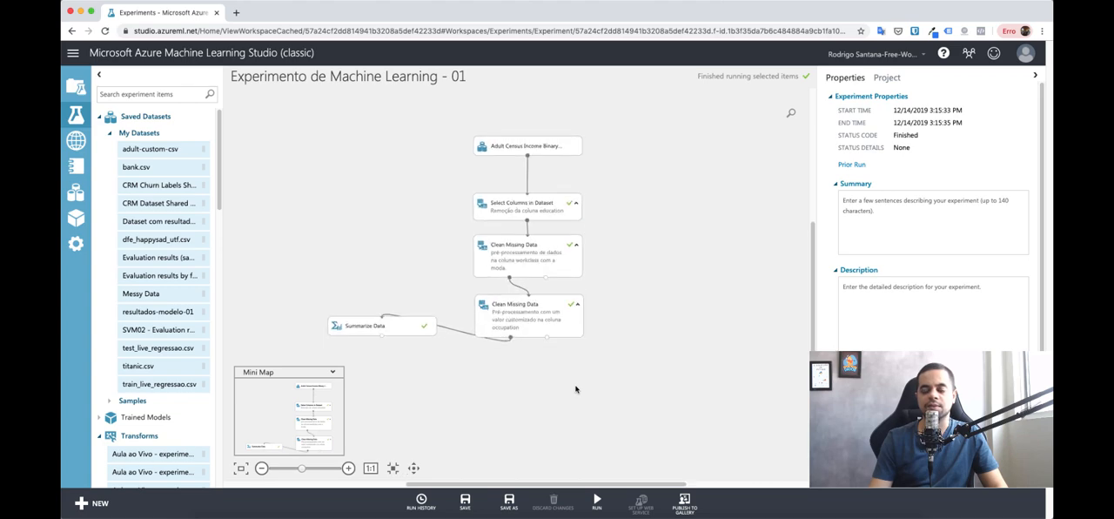
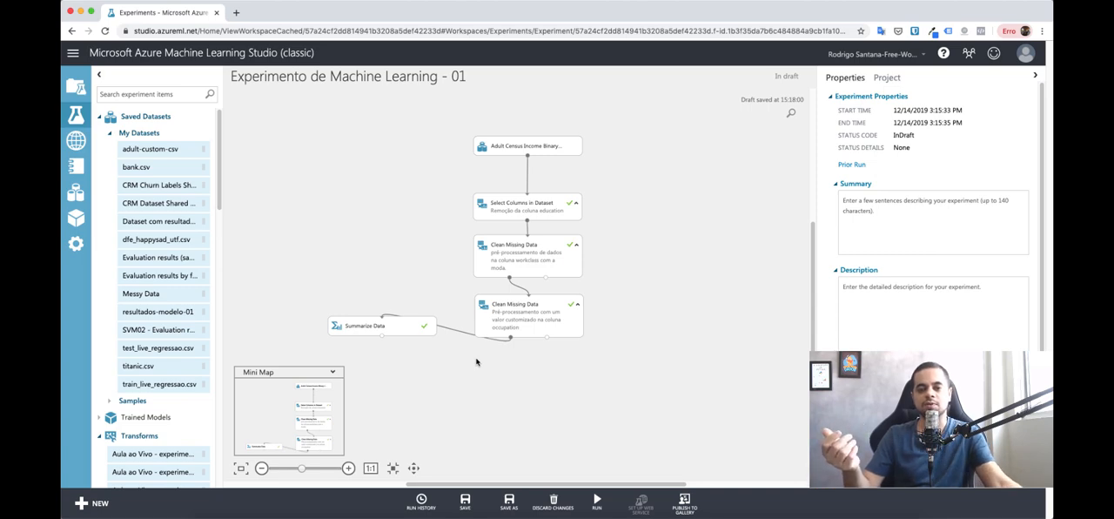
Step: Add an Edit Metadata module below the second Clean Missing Data module and connect it to that module's cleaned dataset output
{"action": "left_click", "coordinate": [161, 96]}
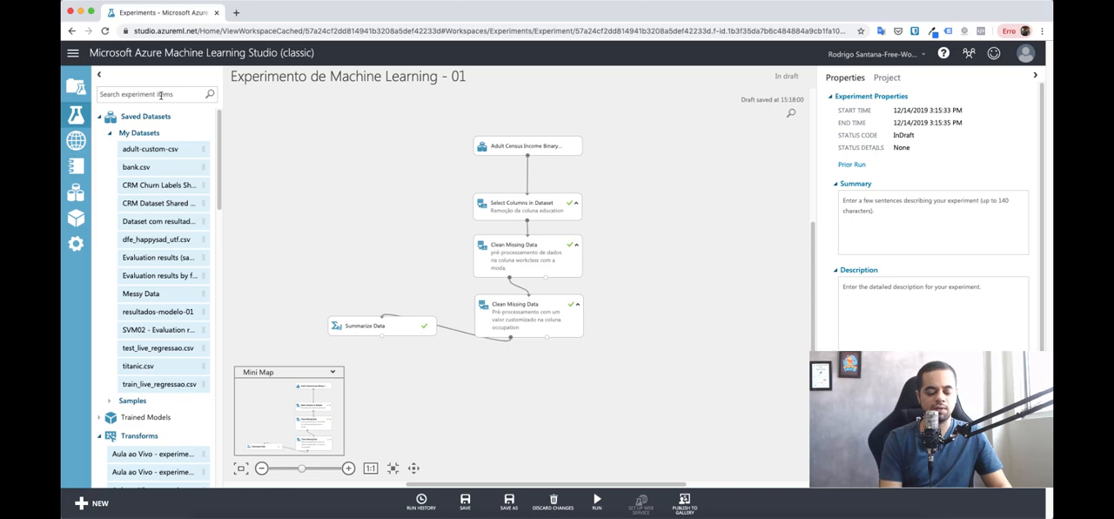
{"action": "type", "text": "edit meta"}
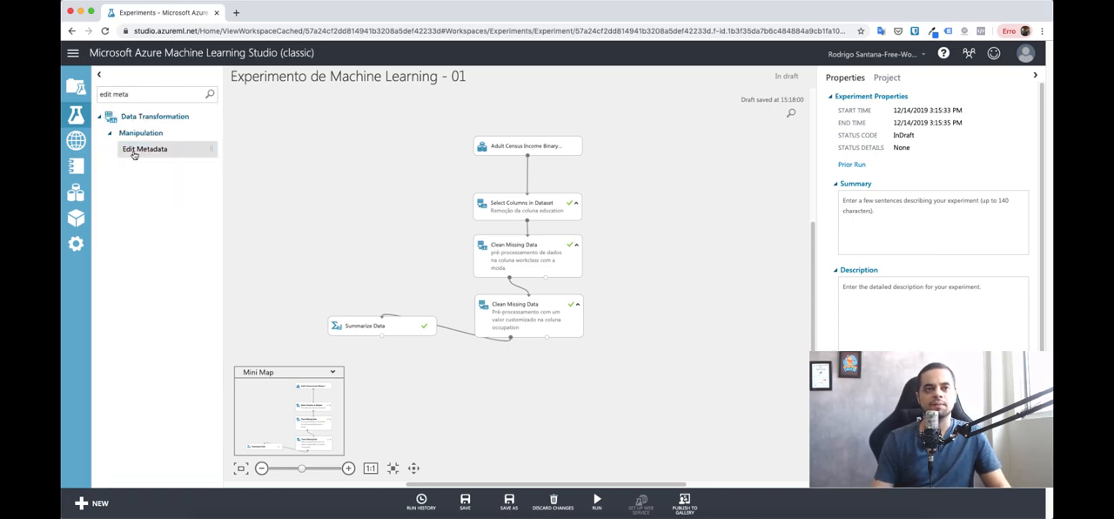
{"action": "left_click_drag", "start_coordinate": [132, 152], "coordinate": [530, 383]}
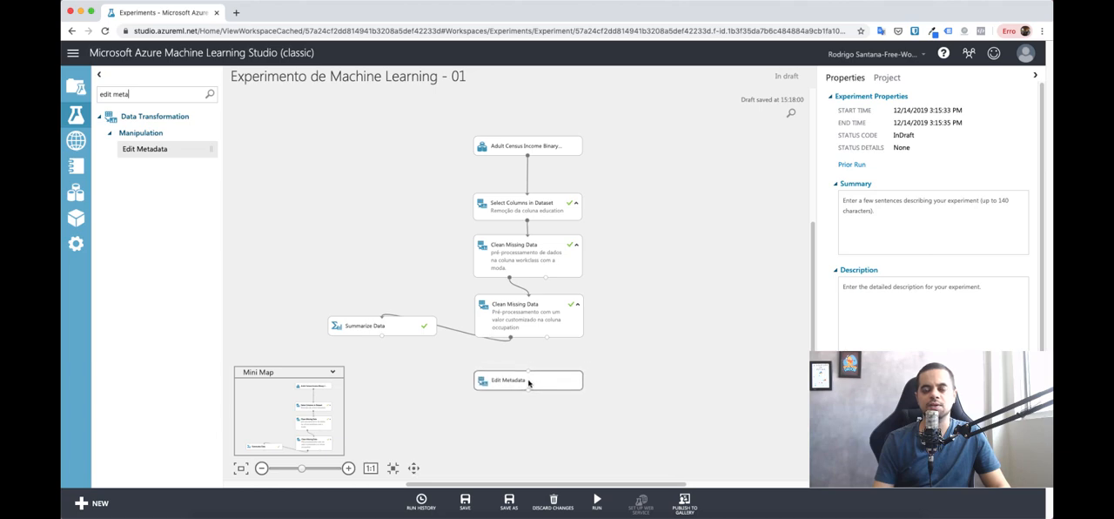
{"action": "left_click_drag", "start_coordinate": [511, 339], "coordinate": [528, 373]}
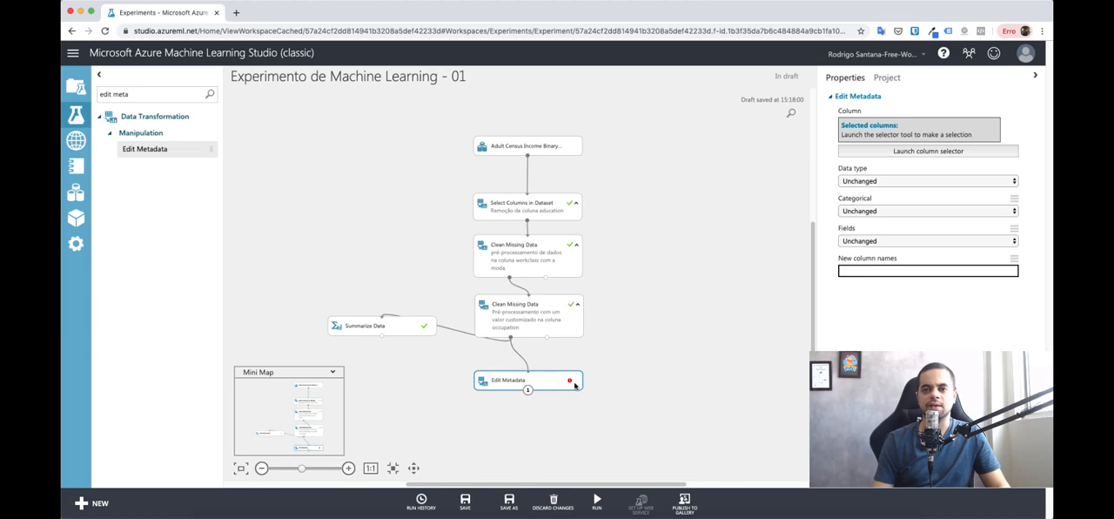
{"action": "left_click_drag", "start_coordinate": [553, 380], "coordinate": [552, 389]}
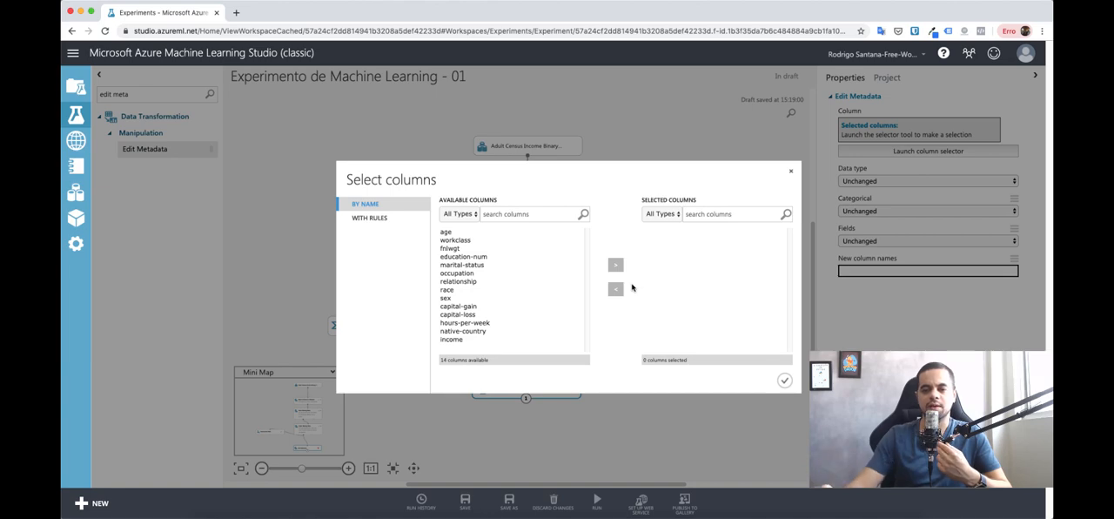
Step: Add workclass, marital-status, education-num and occupation to the Edit Metadata module's selected columns
{"action": "left_click", "coordinate": [456, 240]}
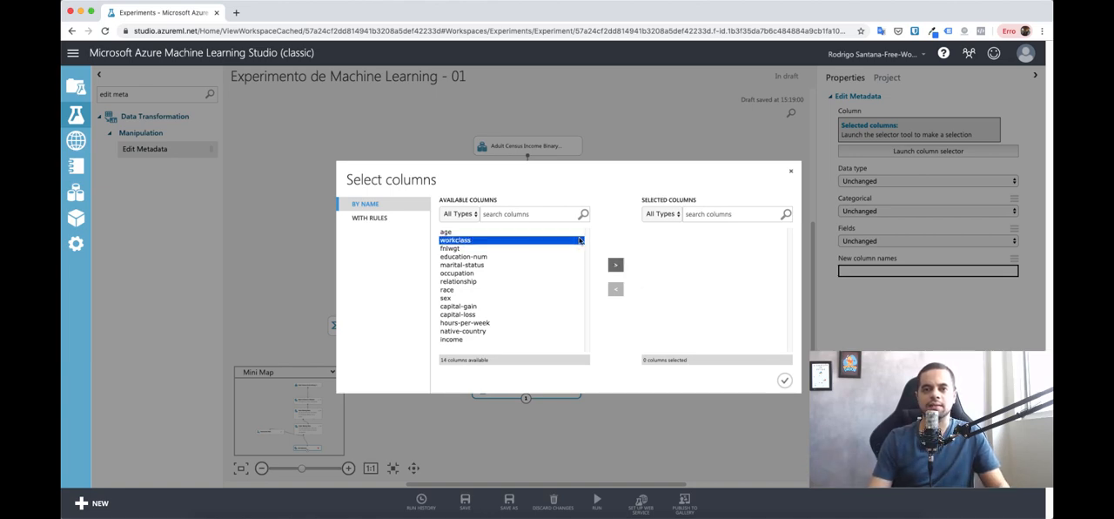
{"action": "left_click", "coordinate": [615, 264]}
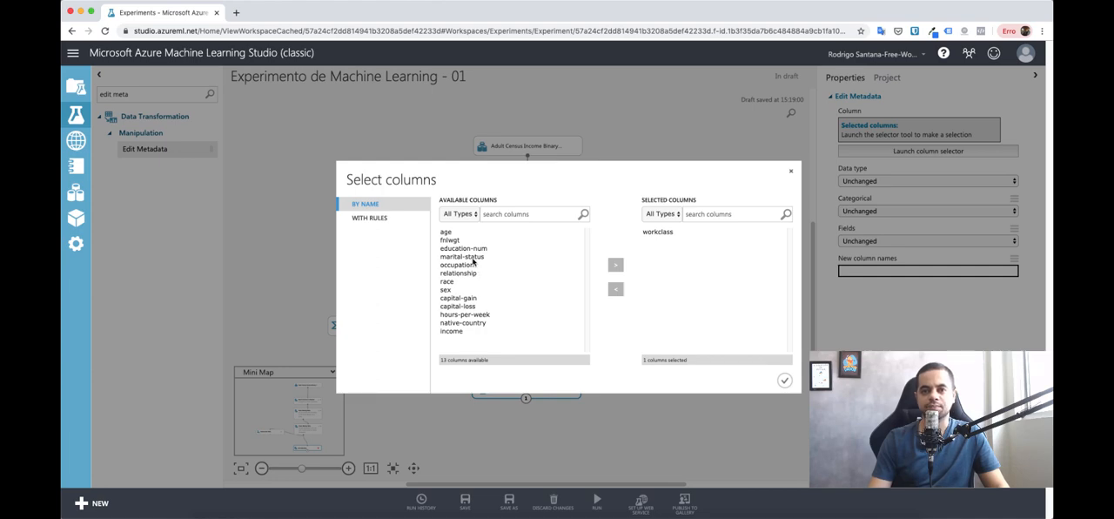
{"action": "left_click", "coordinate": [470, 256]}
{"action": "left_click", "coordinate": [616, 264]}
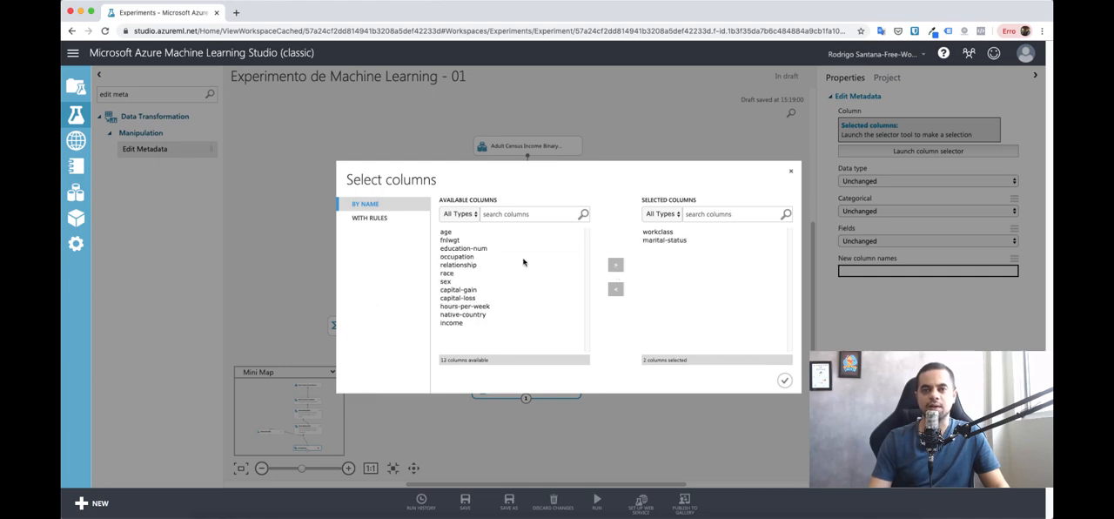
{"action": "left_click", "coordinate": [484, 250]}
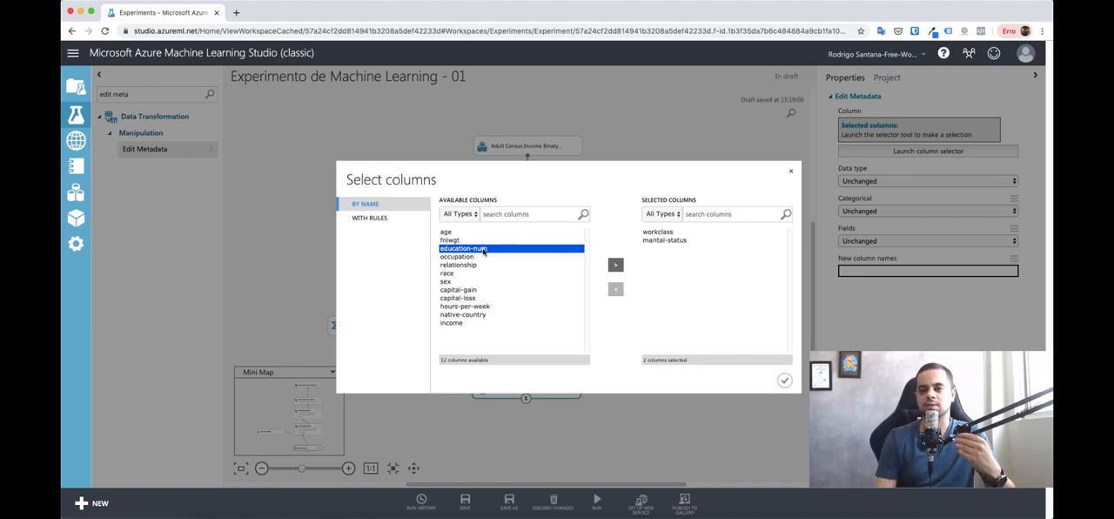
{"action": "left_click", "coordinate": [619, 268]}
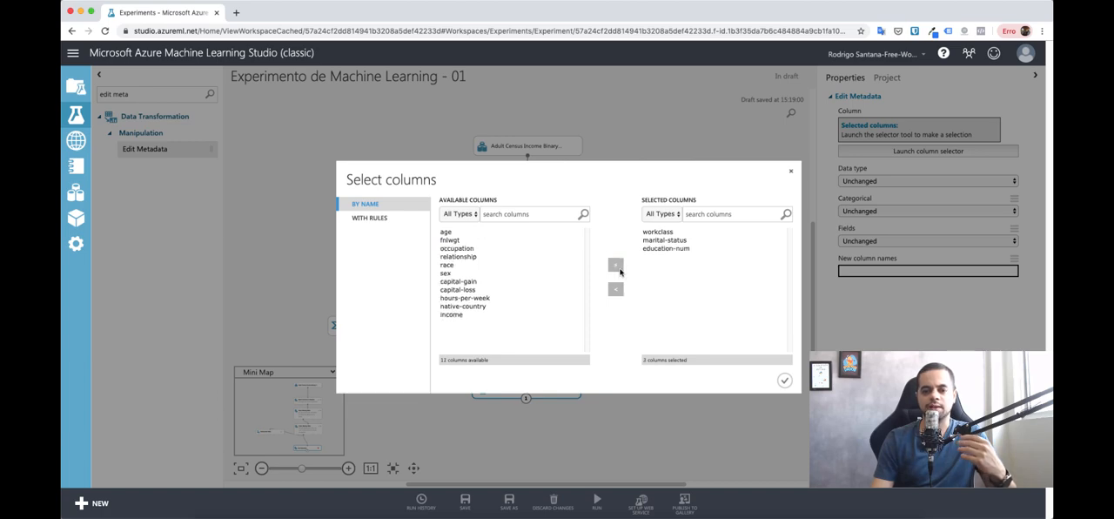
{"action": "left_click", "coordinate": [457, 248]}
{"action": "left_click", "coordinate": [615, 267]}
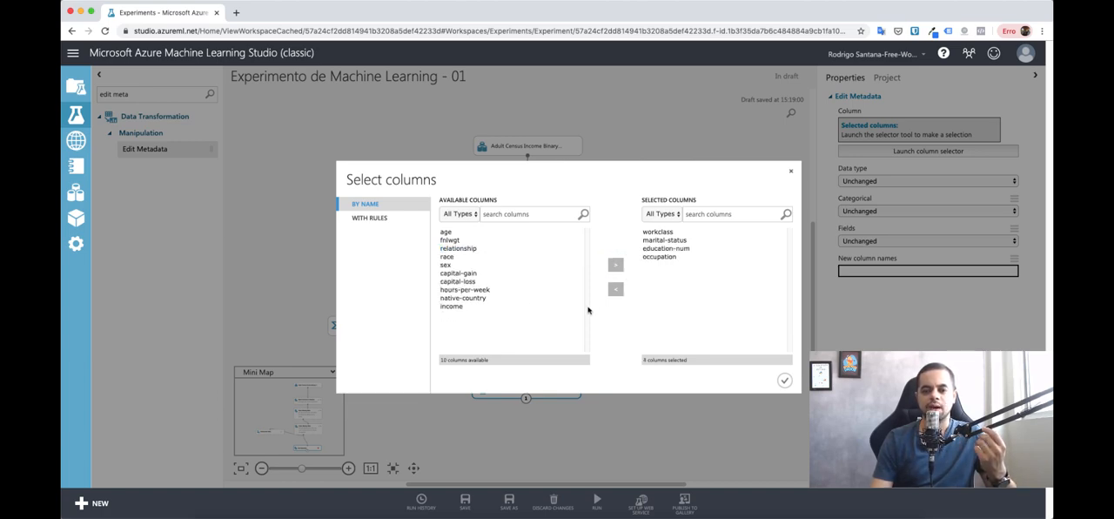
Step: Add relationship, race, sex and native-country to the Edit Metadata column selection and confirm it
{"action": "left_click", "coordinate": [459, 249]}
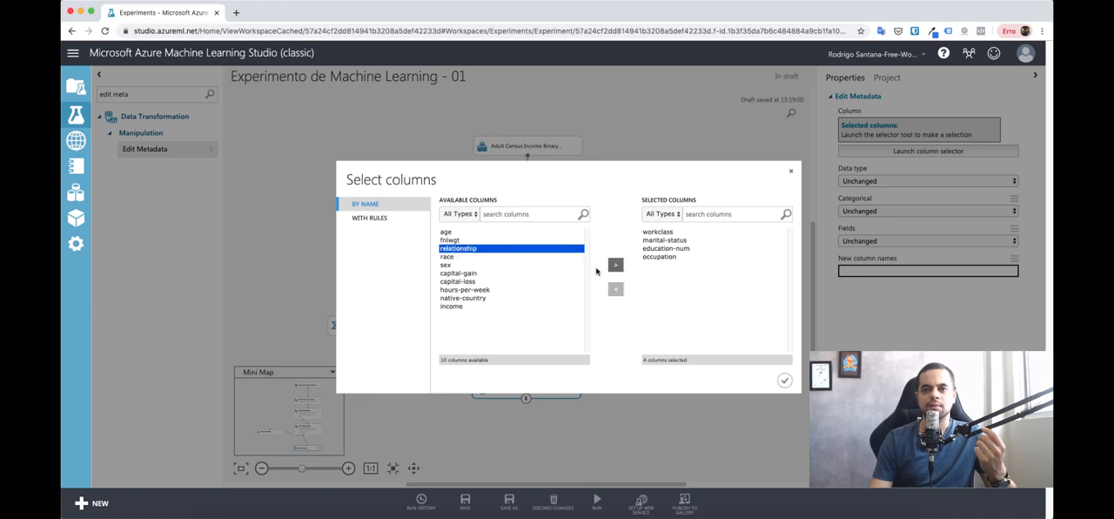
{"action": "left_click", "coordinate": [618, 266]}
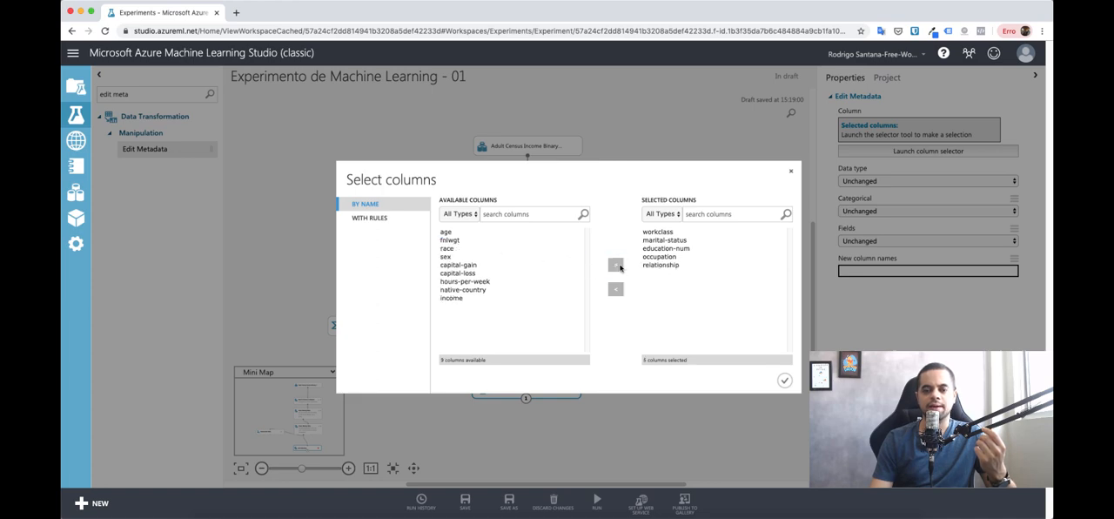
{"action": "left_click", "coordinate": [450, 250]}
{"action": "left_click", "coordinate": [615, 264]}
{"action": "left_click", "coordinate": [449, 251]}
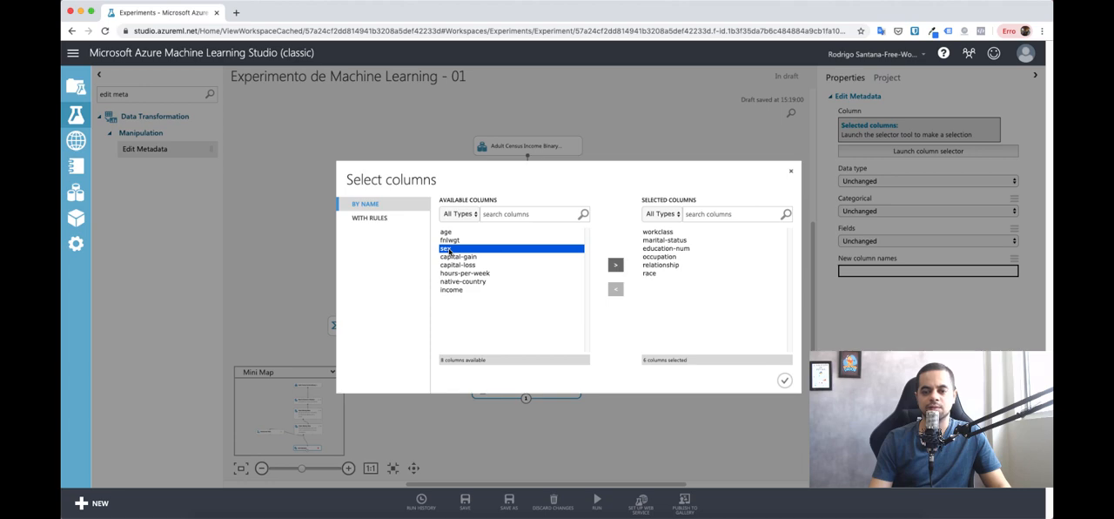
{"action": "left_click", "coordinate": [616, 264]}
{"action": "left_click", "coordinate": [464, 273]}
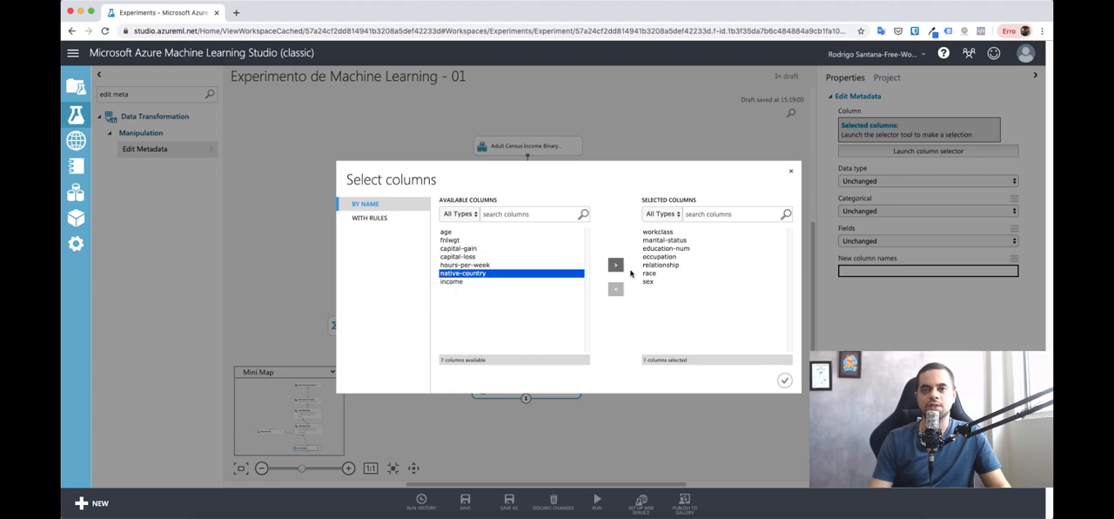
{"action": "left_click", "coordinate": [615, 264]}
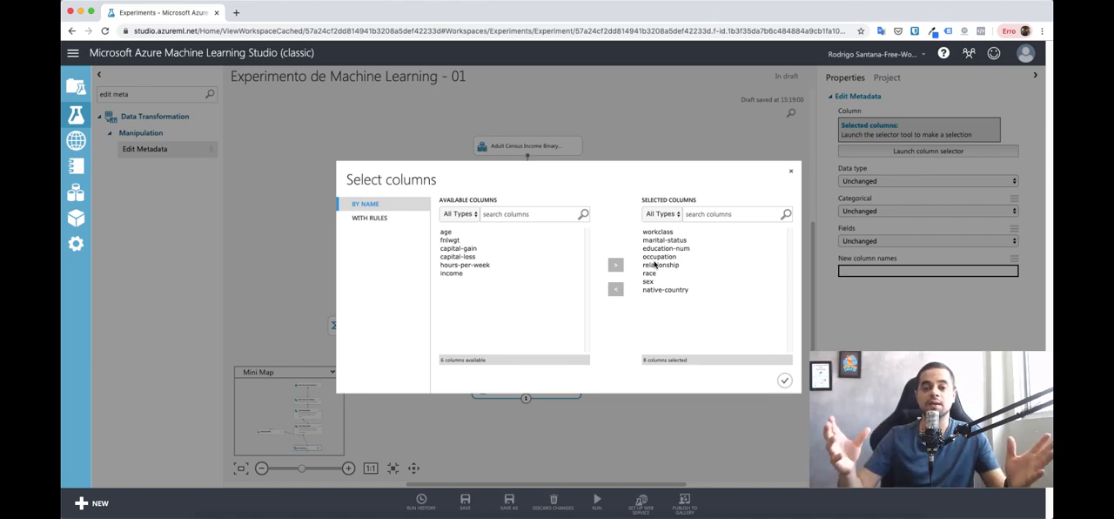
{"action": "left_click", "coordinate": [467, 233]}
{"action": "left_click", "coordinate": [473, 274], "text": "shift"}
{"action": "left_click", "coordinate": [475, 274]}
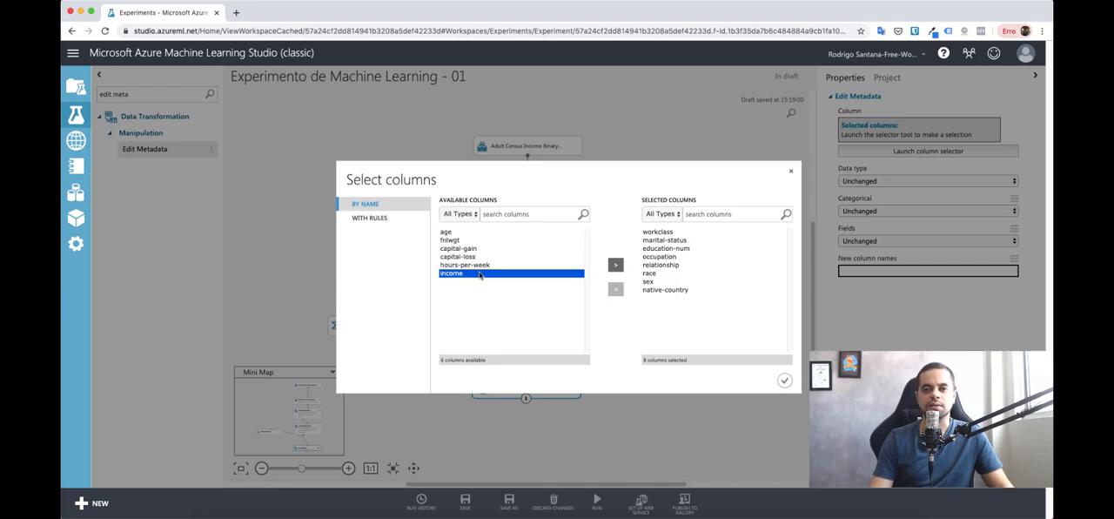
{"action": "left_click", "coordinate": [478, 233]}
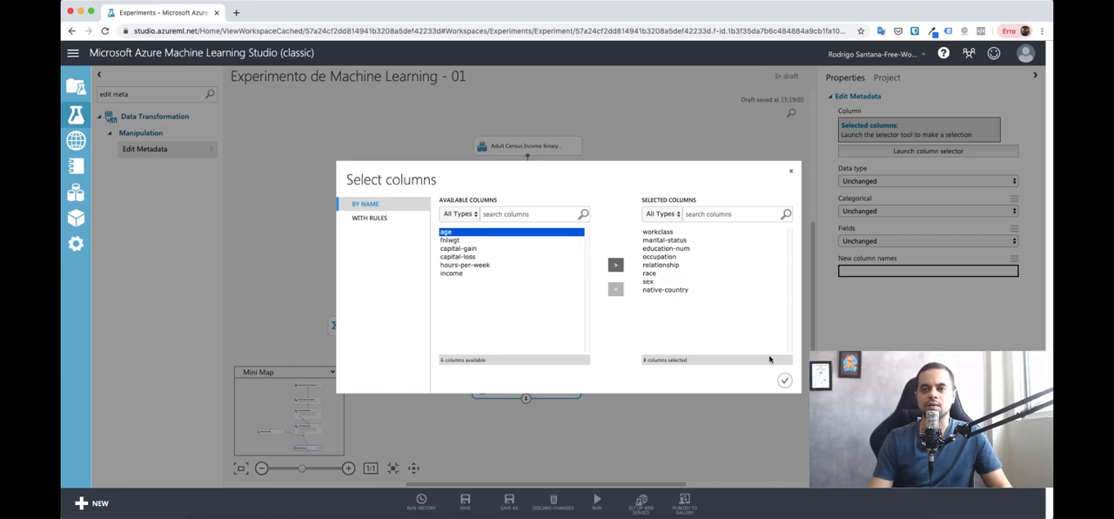
{"action": "left_click", "coordinate": [784, 380]}
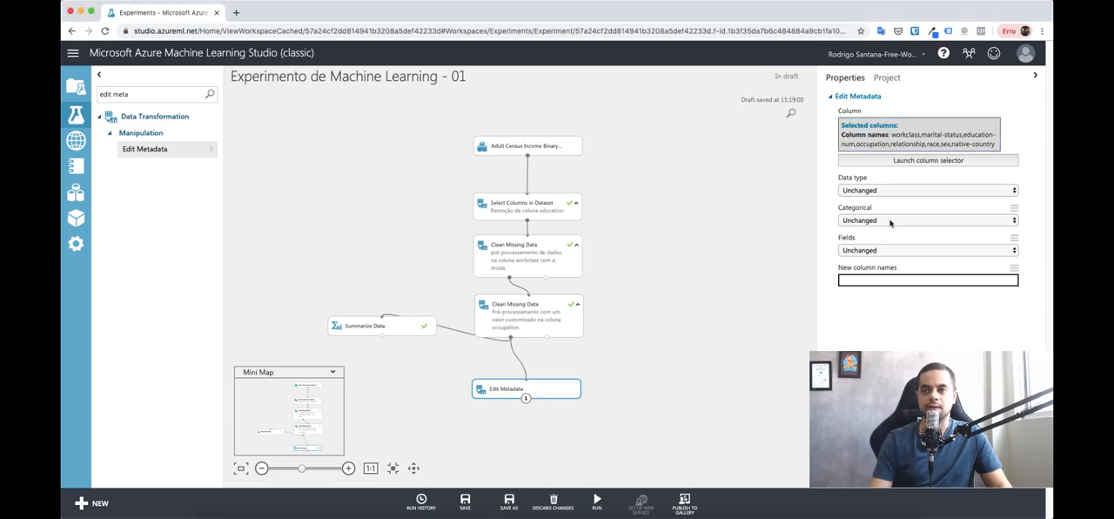
Step: Set the Edit Metadata module's columns to Make categorical and run only this module
{"action": "left_click", "coordinate": [889, 221]}
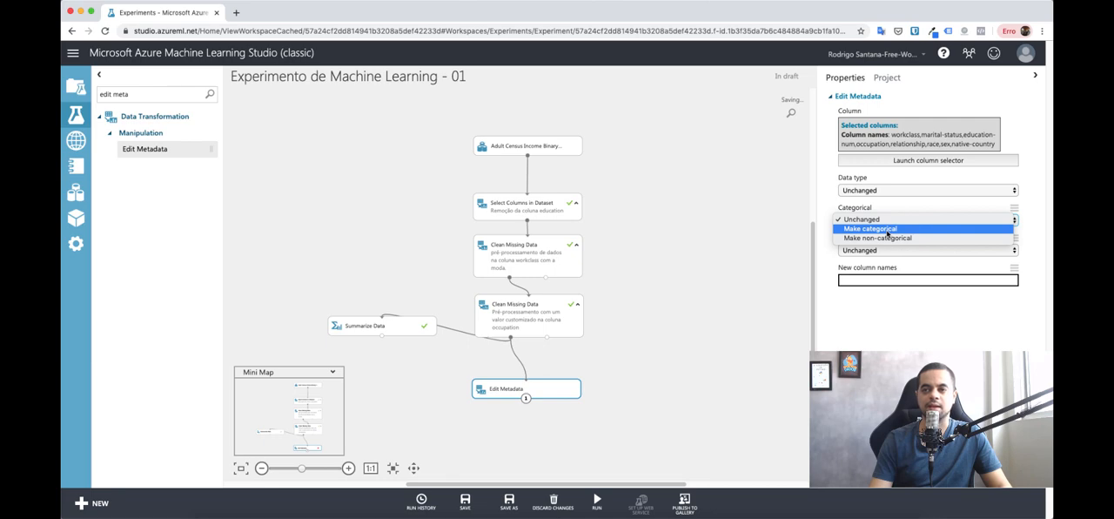
{"action": "left_click", "coordinate": [887, 230]}
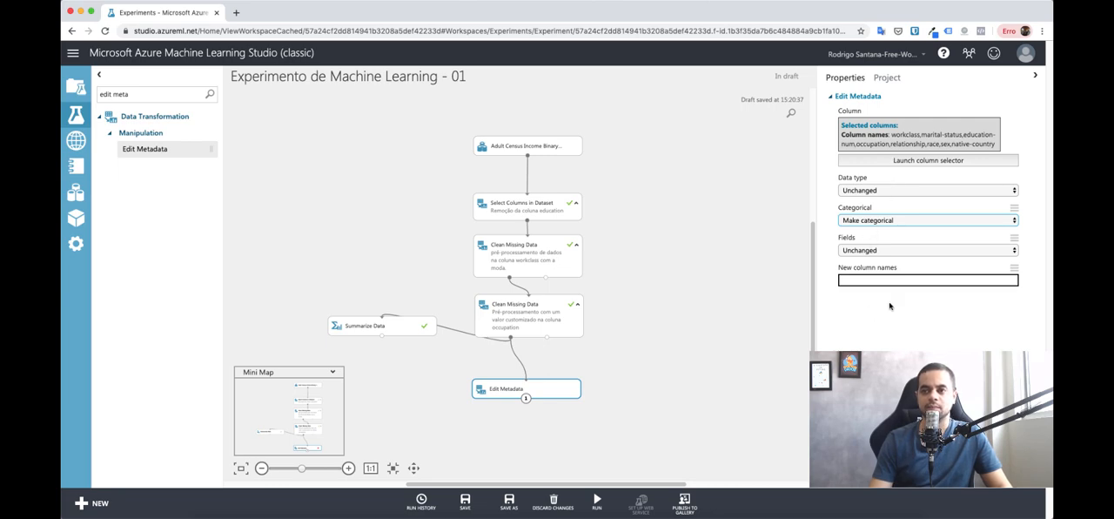
{"action": "left_click", "coordinate": [772, 301]}
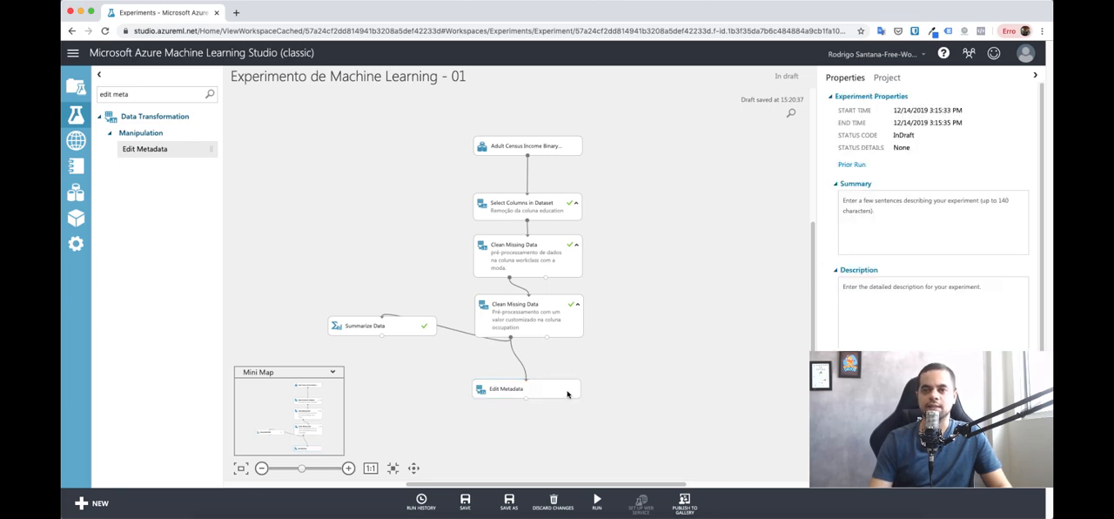
{"action": "left_click_drag", "start_coordinate": [549, 392], "coordinate": [548, 373]}
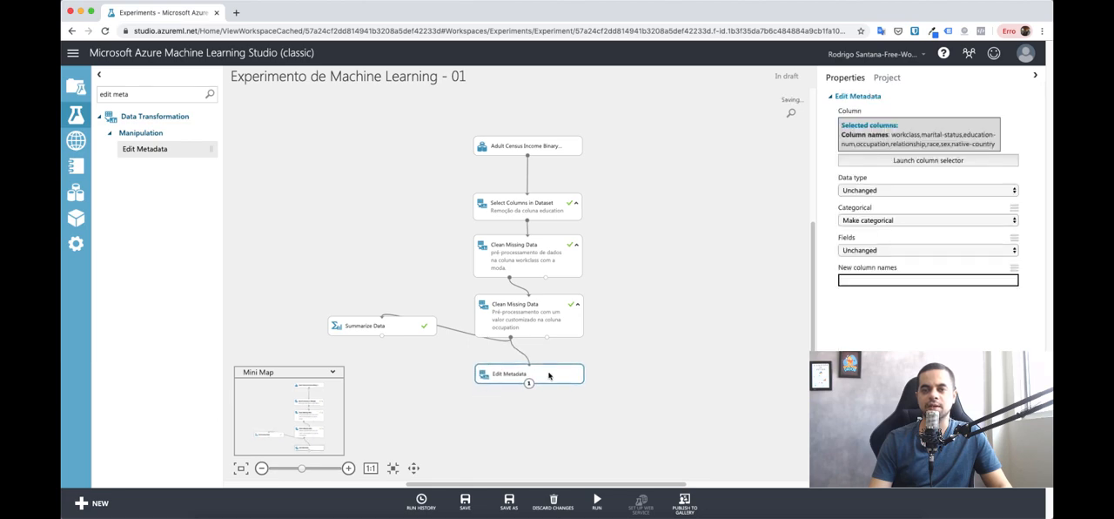
{"action": "right_click", "coordinate": [548, 372]}
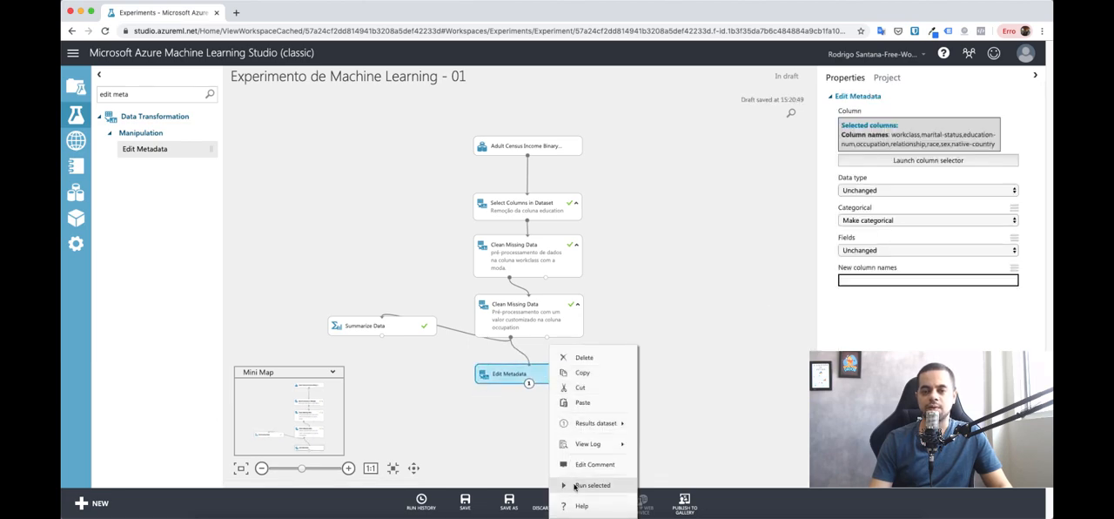
{"action": "left_click", "coordinate": [575, 486]}
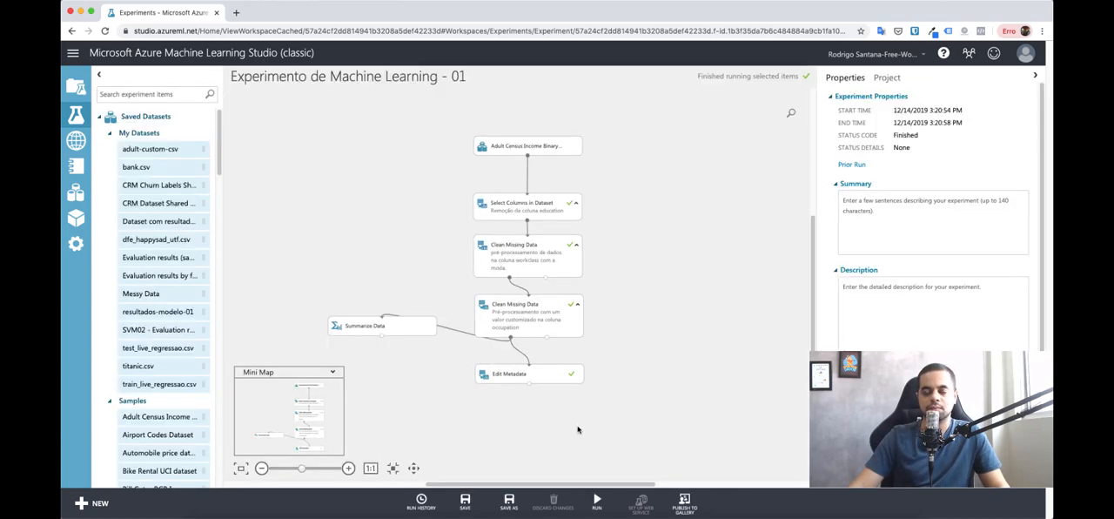
Step: Comment the Edit Metadata module with "Definir as colunas categóricas para o modelo" and expand the comment on the canvas
{"action": "left_click", "coordinate": [545, 376]}
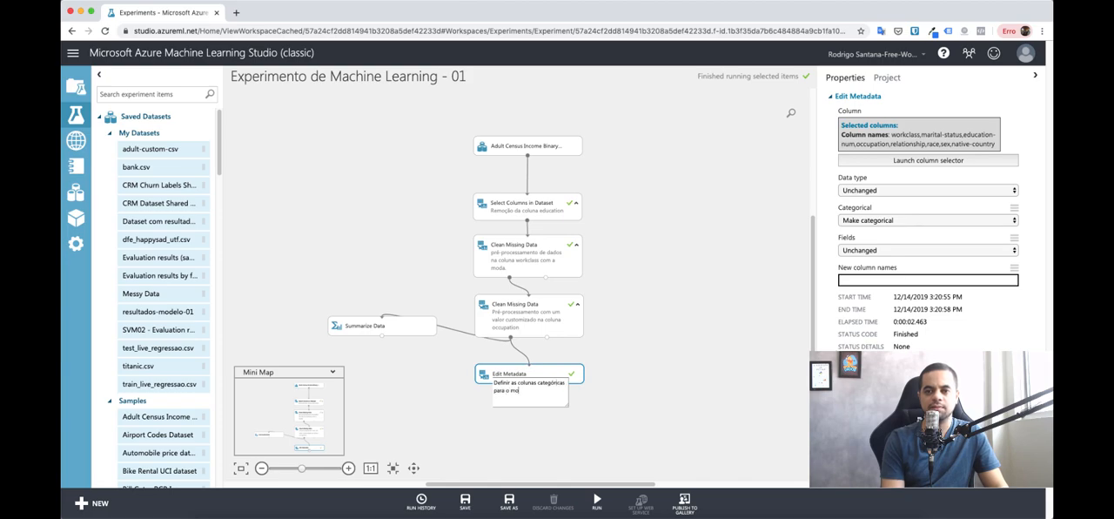
{"action": "left_click", "coordinate": [646, 399]}
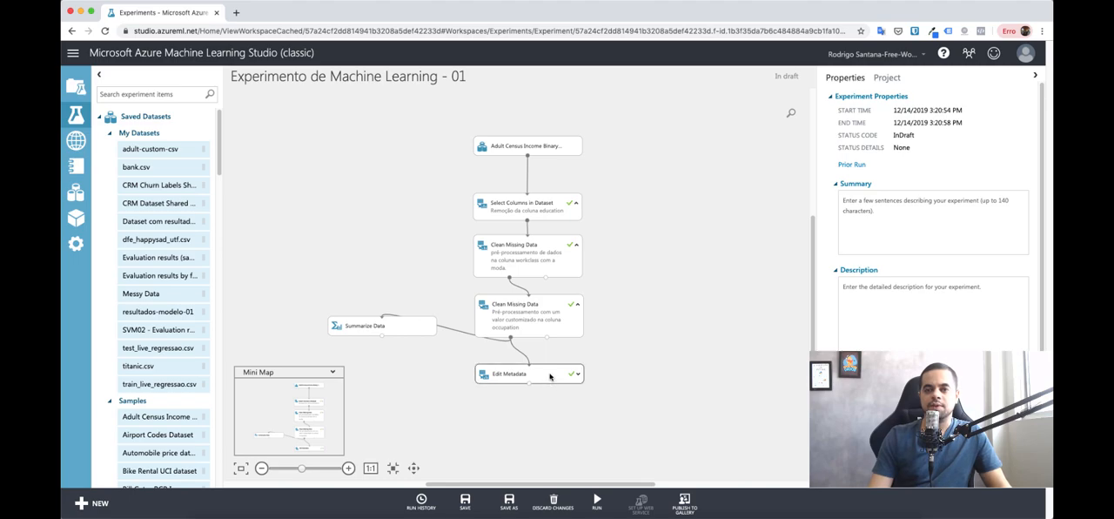
{"action": "left_click_drag", "start_coordinate": [550, 374], "coordinate": [549, 369]}
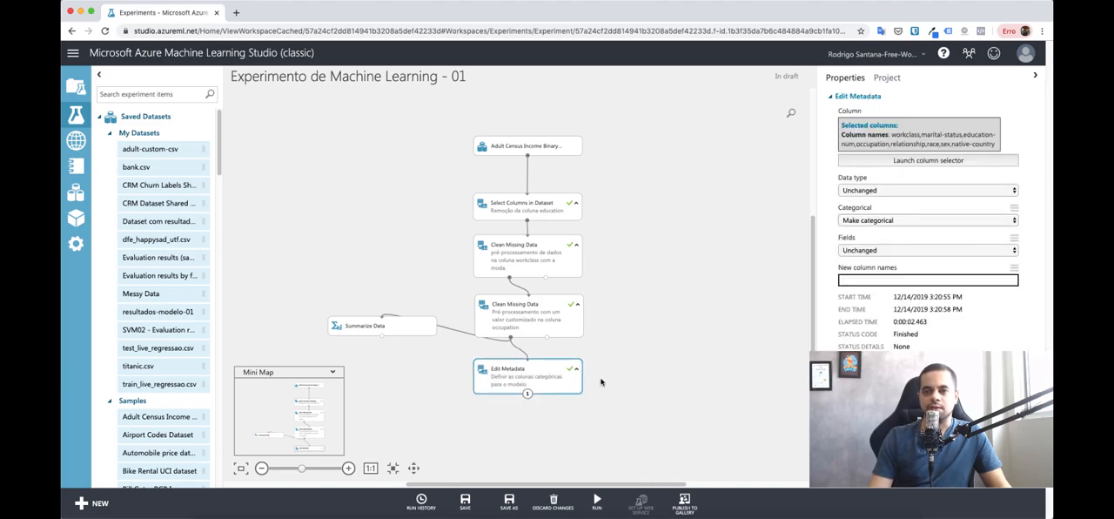
{"action": "left_click", "coordinate": [576, 369]}
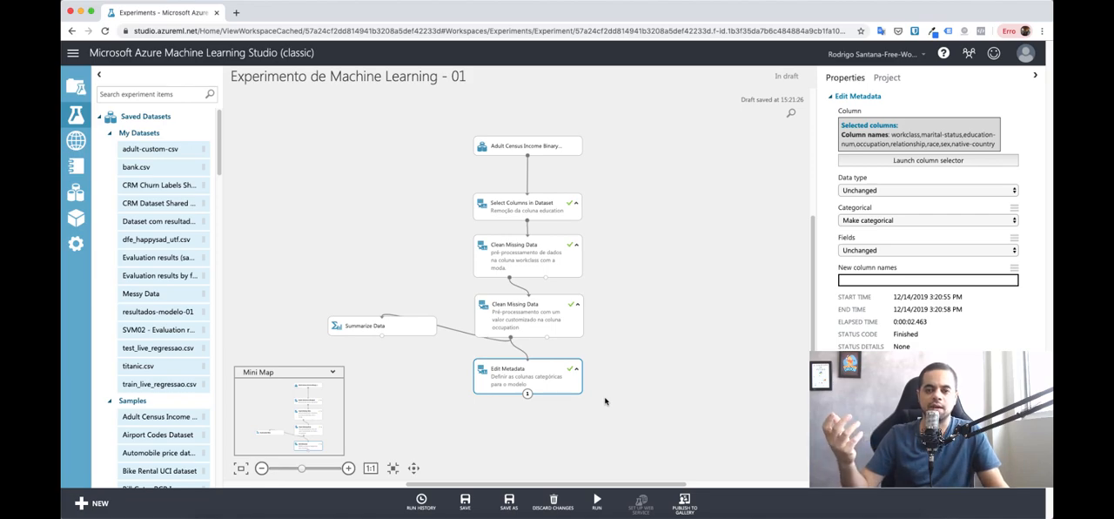
Step: Add a Train Model module below Edit Metadata and connect the Edit Metadata output to its Dataset input
{"action": "left_click", "coordinate": [551, 415]}
{"action": "type", "text": "train"}
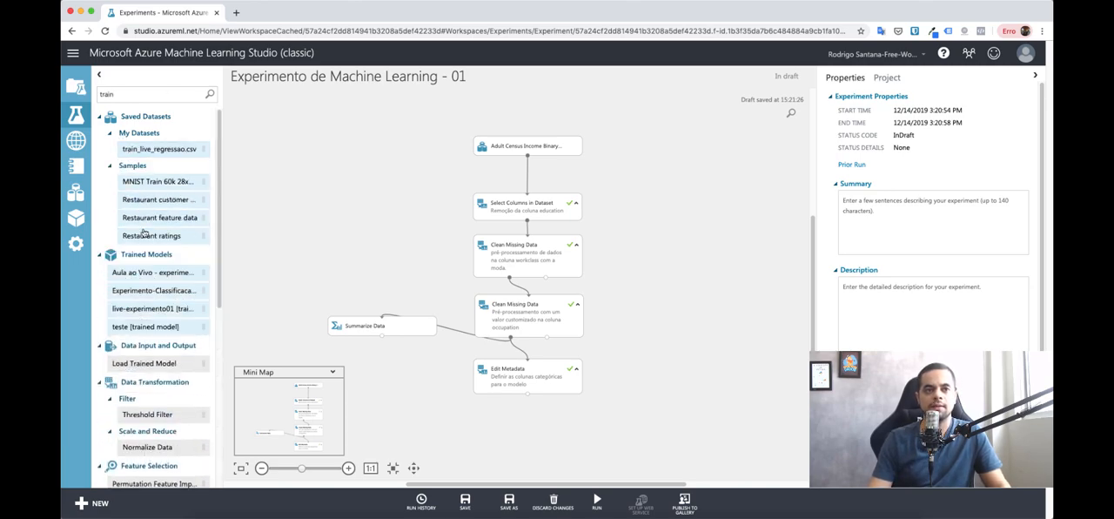
{"action": "scroll", "coordinate": [145, 233], "scroll_direction": "down", "scroll_amount": 4}
{"action": "scroll", "coordinate": [148, 239], "scroll_direction": "down", "scroll_amount": 5}
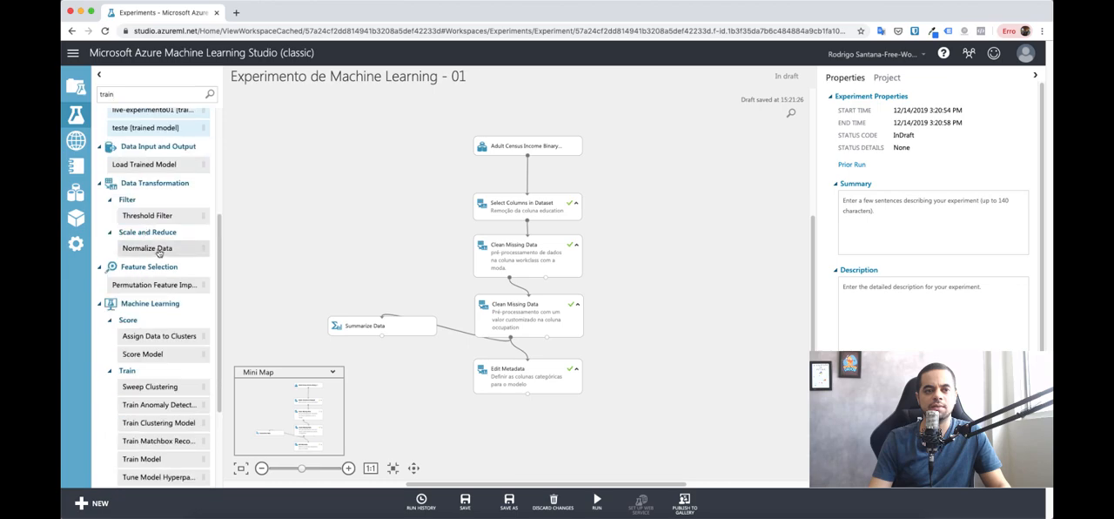
{"action": "scroll", "coordinate": [165, 261], "scroll_direction": "down", "scroll_amount": 1}
{"action": "left_click_drag", "start_coordinate": [155, 442], "coordinate": [524, 426]}
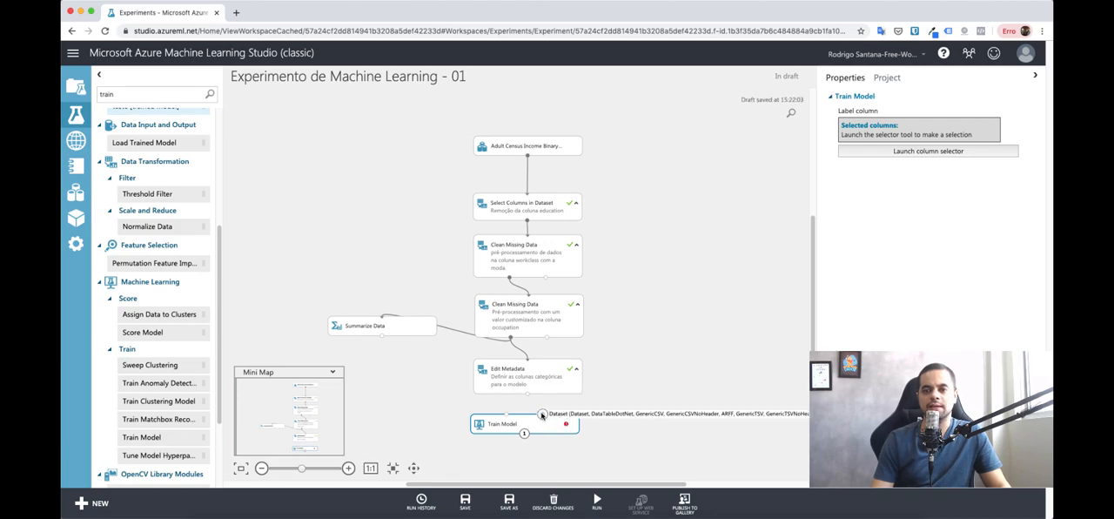
{"action": "left_click", "coordinate": [539, 378]}
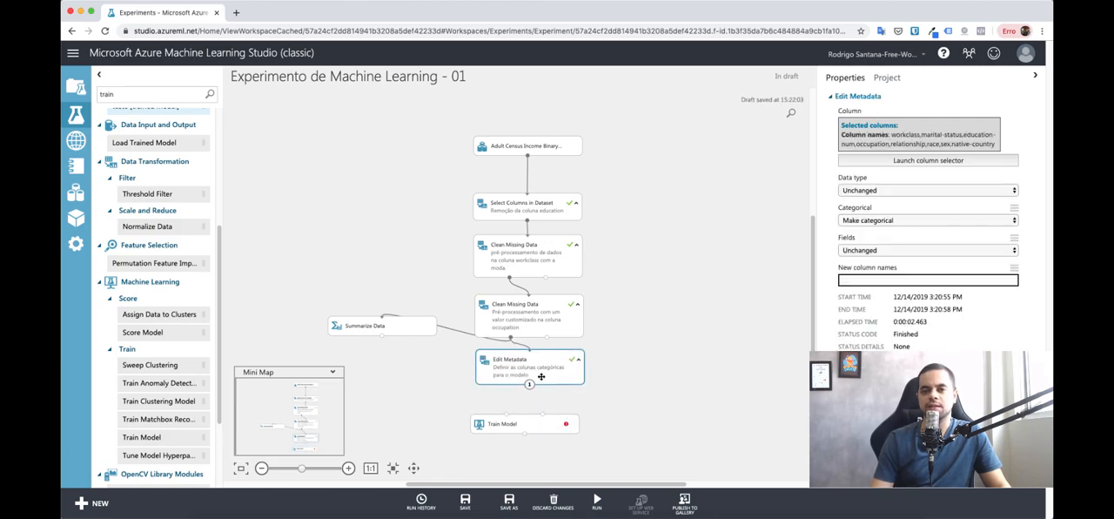
{"action": "left_click_drag", "start_coordinate": [527, 387], "coordinate": [543, 422]}
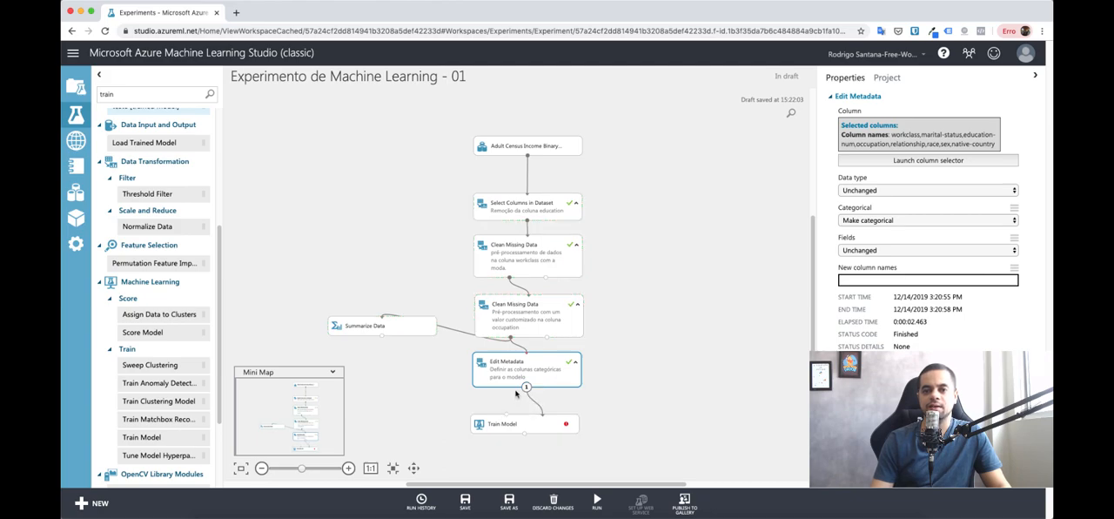
{"action": "scroll", "coordinate": [642, 412], "scroll_direction": "down", "scroll_amount": 3}
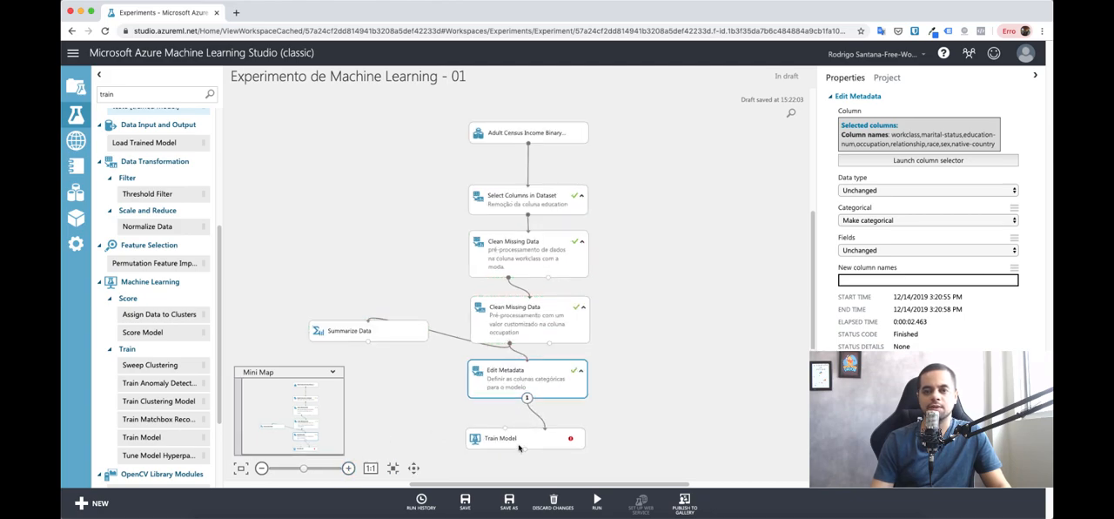
Step: Search the modules for "Support" and add a Two-Class Support Vector Machine module beside Edit Metadata, below Summarize Data
{"action": "scroll", "coordinate": [615, 418], "scroll_direction": "up", "scroll_amount": 3}
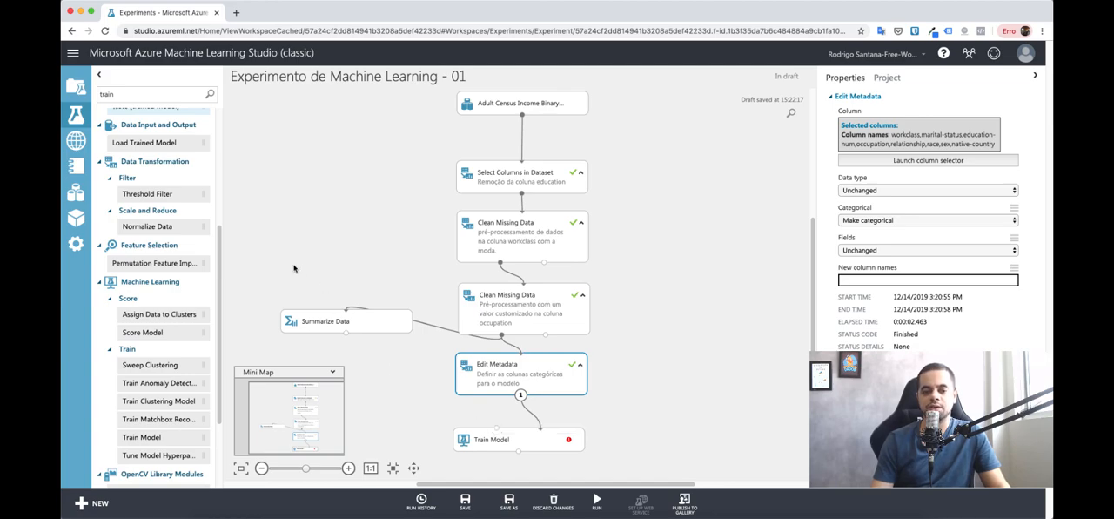
{"action": "double_click", "coordinate": [144, 96]}
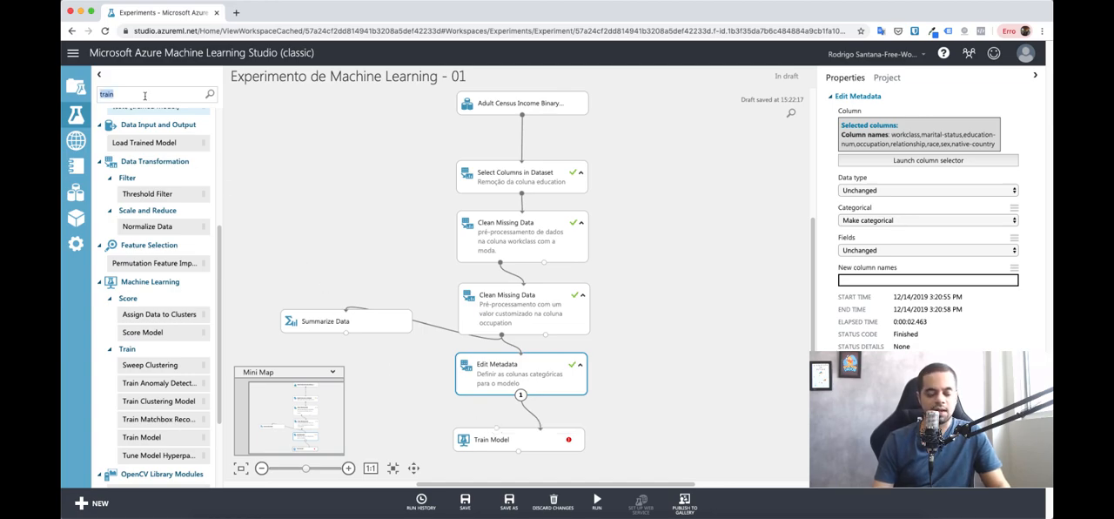
{"action": "type", "text": "support"}
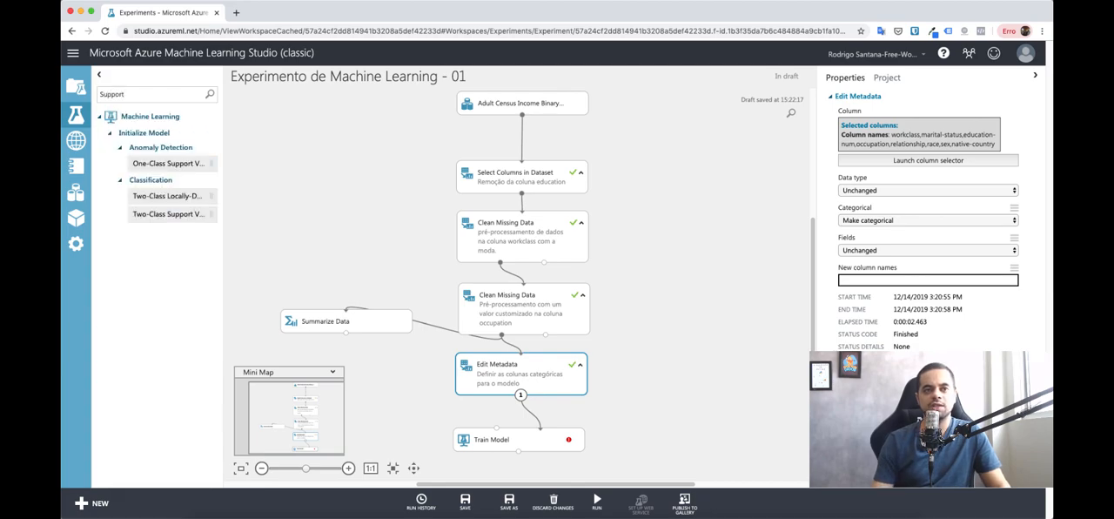
{"action": "left_click_drag", "start_coordinate": [168, 219], "coordinate": [315, 376]}
{"action": "left_click", "coordinate": [333, 372]}
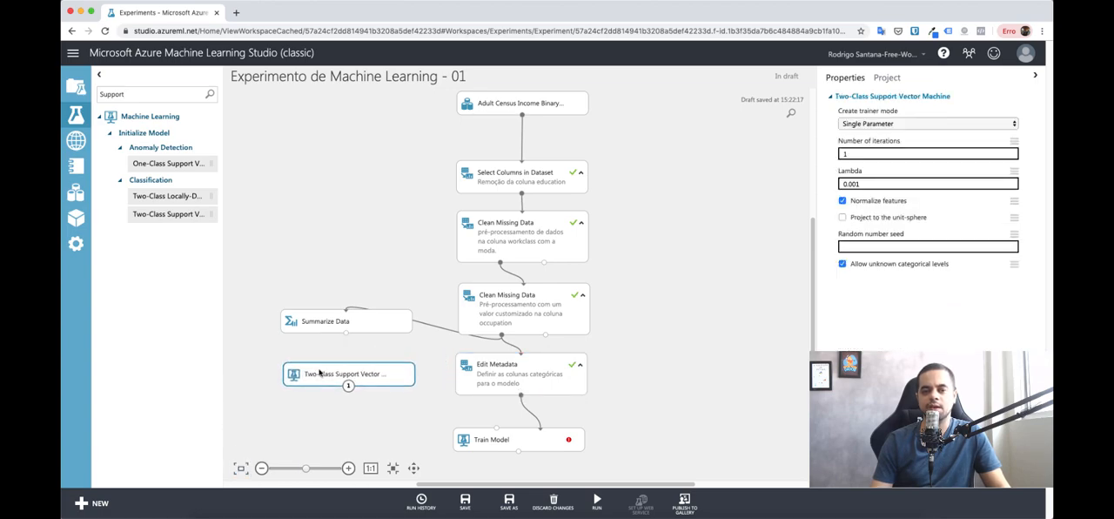
Step: Rearrange the canvas by shifting the modules from Select Columns in Dataset through Edit Metadata upward, leaving a gap above Train Model
{"action": "left_click", "coordinate": [398, 155]}
{"action": "left_click_drag", "start_coordinate": [348, 379], "coordinate": [341, 379]}
{"action": "left_click_drag", "start_coordinate": [416, 148], "coordinate": [620, 451]}
{"action": "left_click_drag", "start_coordinate": [546, 225], "coordinate": [543, 199]}
{"action": "left_click_drag", "start_coordinate": [522, 433], "coordinate": [512, 432]}
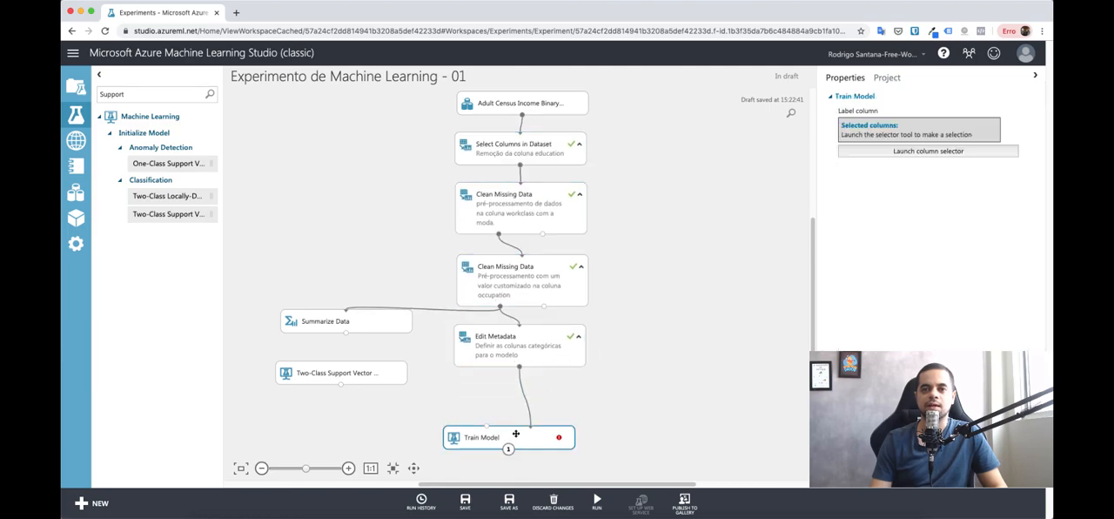
Step: Connect the Two-Class Support Vector Machine output to the Untrained model input of Train Model
{"action": "left_click", "coordinate": [358, 374]}
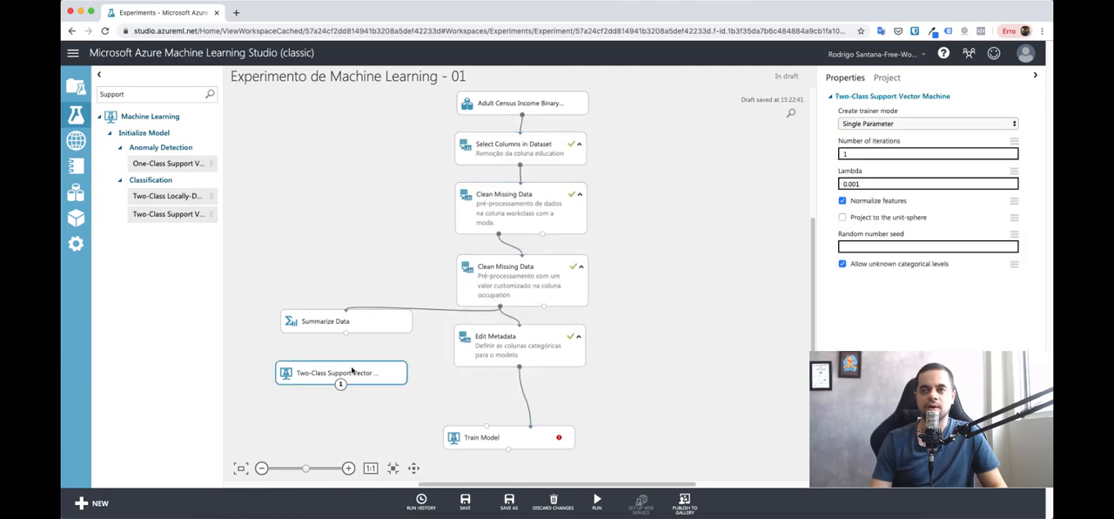
{"action": "left_click_drag", "start_coordinate": [340, 384], "coordinate": [485, 428]}
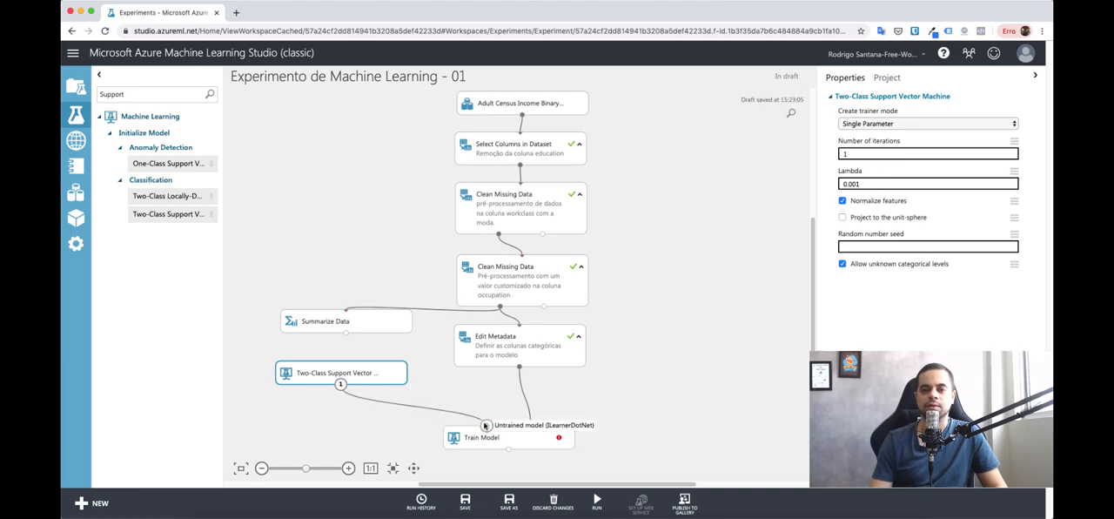
{"action": "left_click", "coordinate": [613, 415]}
Step: Review the Number of iterations and Lambda parameters of the Two-Class Support Vector Machine module
{"action": "left_click", "coordinate": [337, 377]}
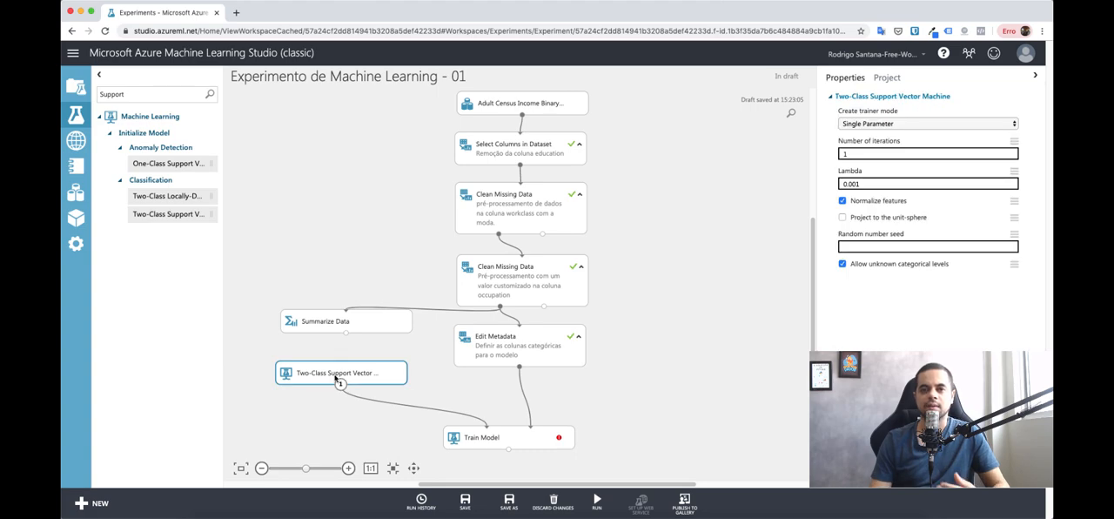
{"action": "left_click", "coordinate": [848, 183]}
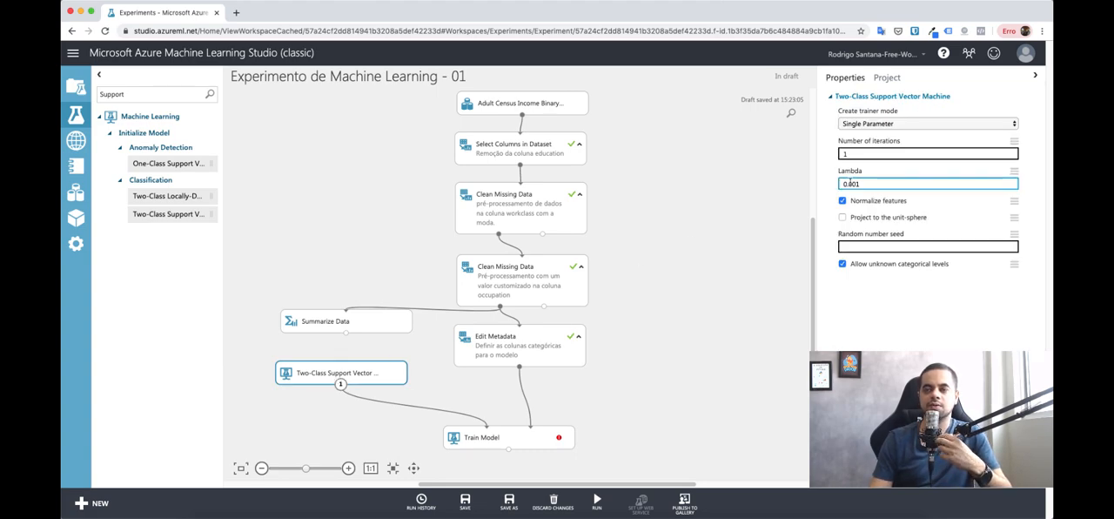
{"action": "left_click", "coordinate": [862, 154]}
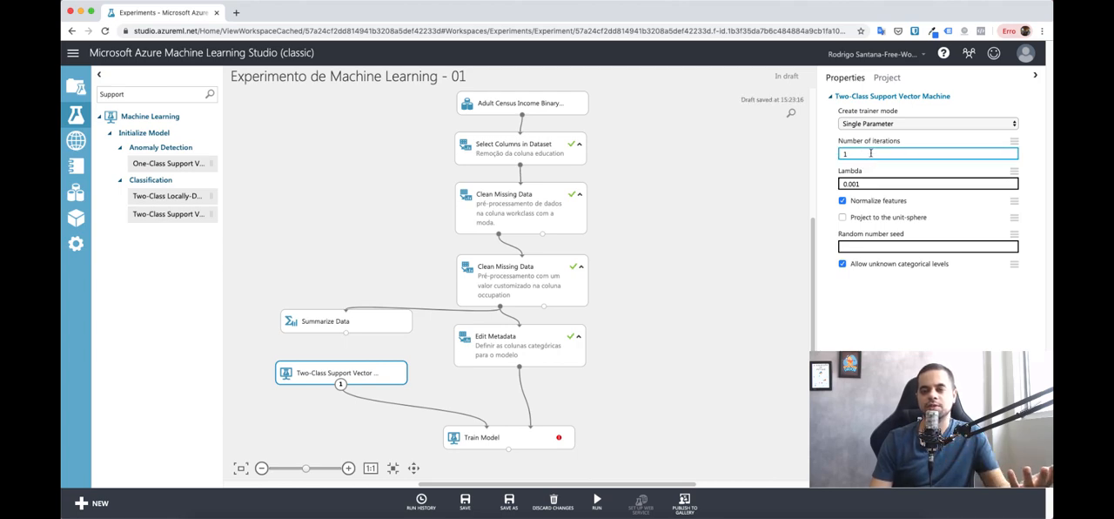
{"action": "left_click", "coordinate": [874, 184]}
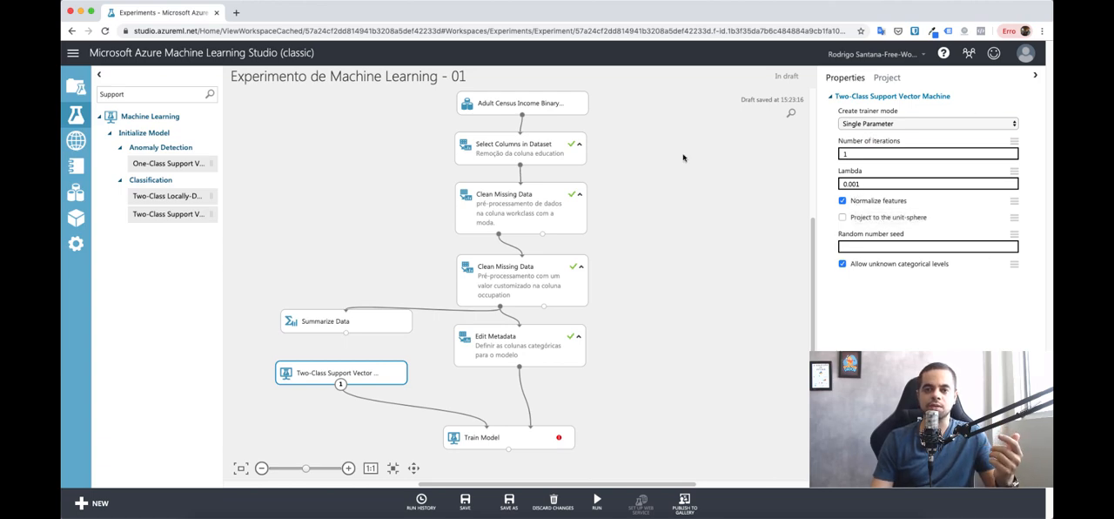
Step: Select income as the label column of the Train Model module and confirm the selection
{"action": "left_click", "coordinate": [530, 437]}
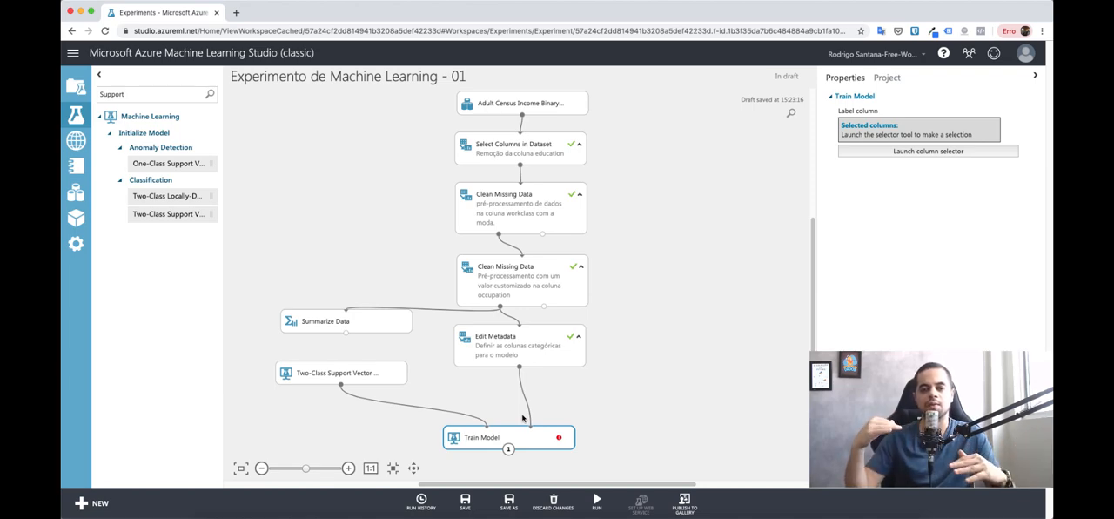
{"action": "left_click", "coordinate": [873, 152]}
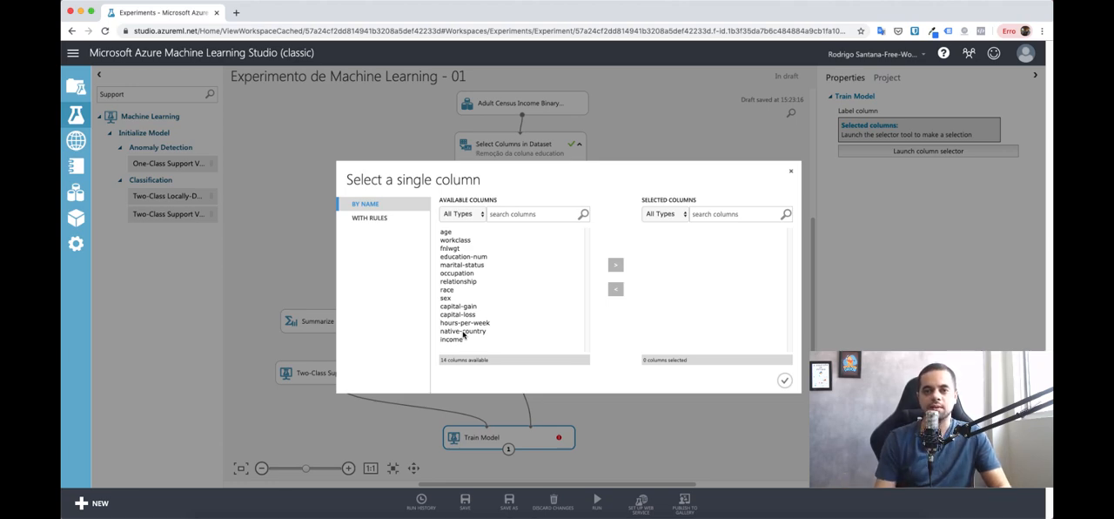
{"action": "left_click", "coordinate": [453, 339]}
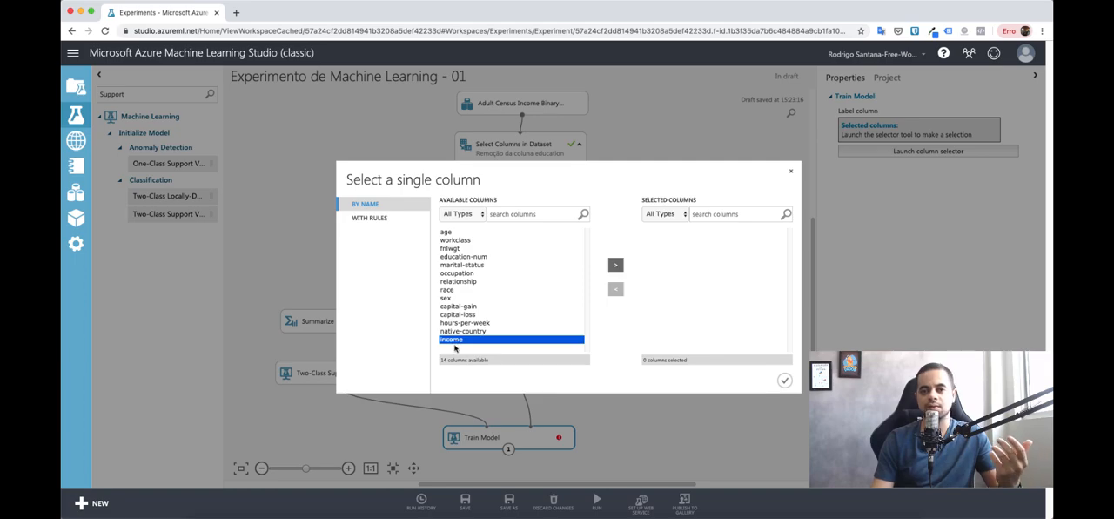
{"action": "left_click", "coordinate": [615, 264]}
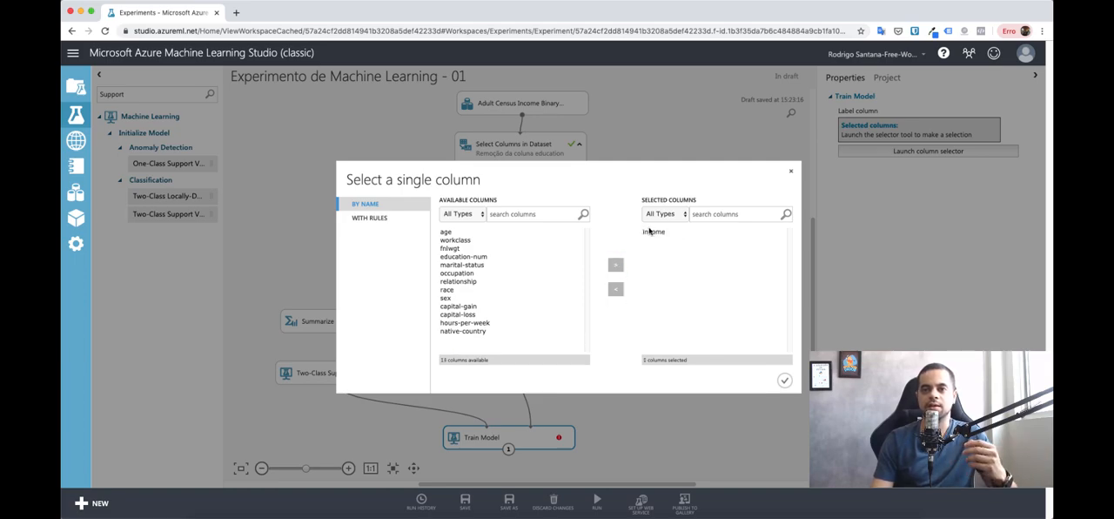
{"action": "left_click", "coordinate": [651, 231]}
{"action": "left_click", "coordinate": [784, 380]}
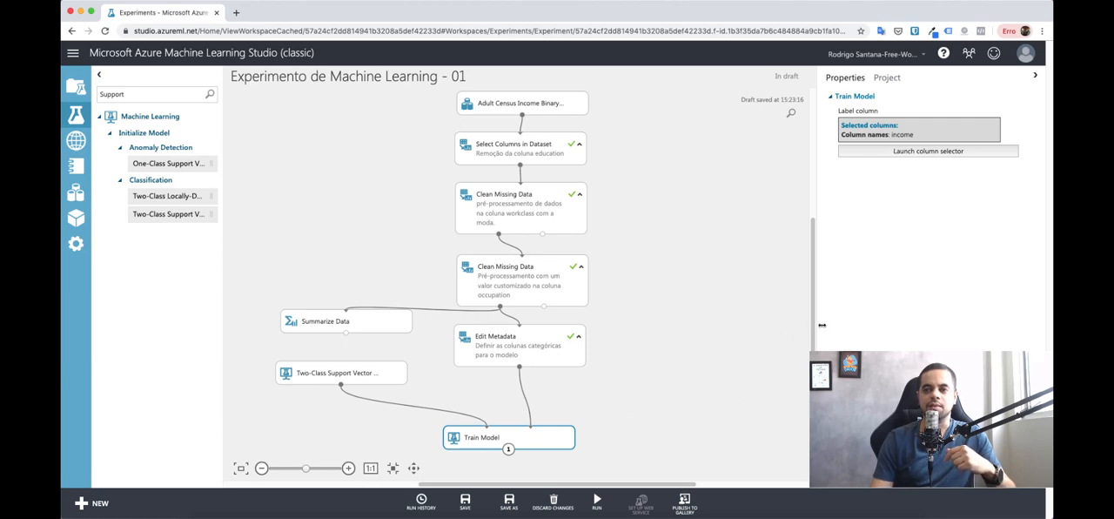
Step: Run only the Train Model module to train the support vector machine
{"action": "scroll", "coordinate": [813, 330], "scroll_direction": "down", "scroll_amount": 3}
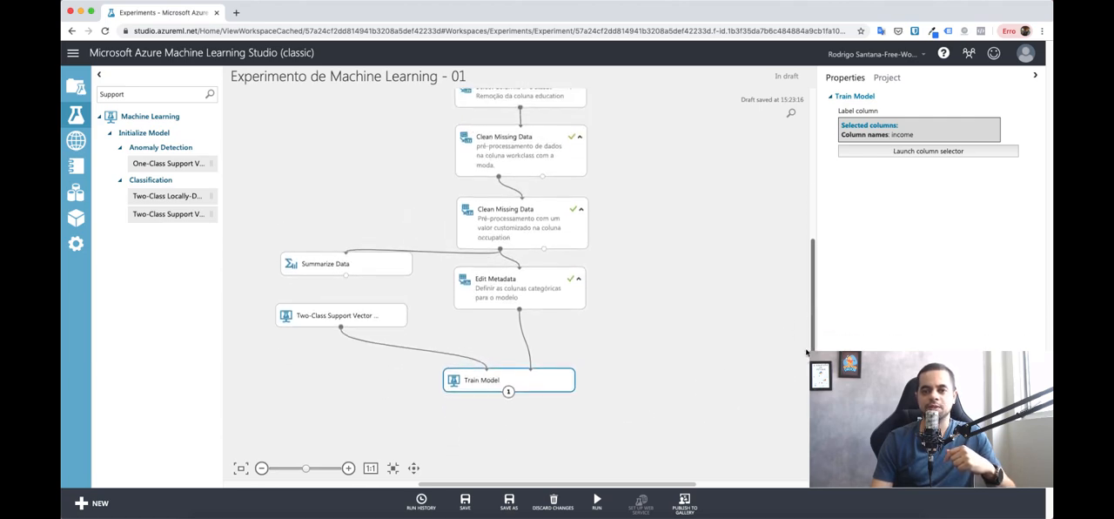
{"action": "right_click", "coordinate": [546, 385]}
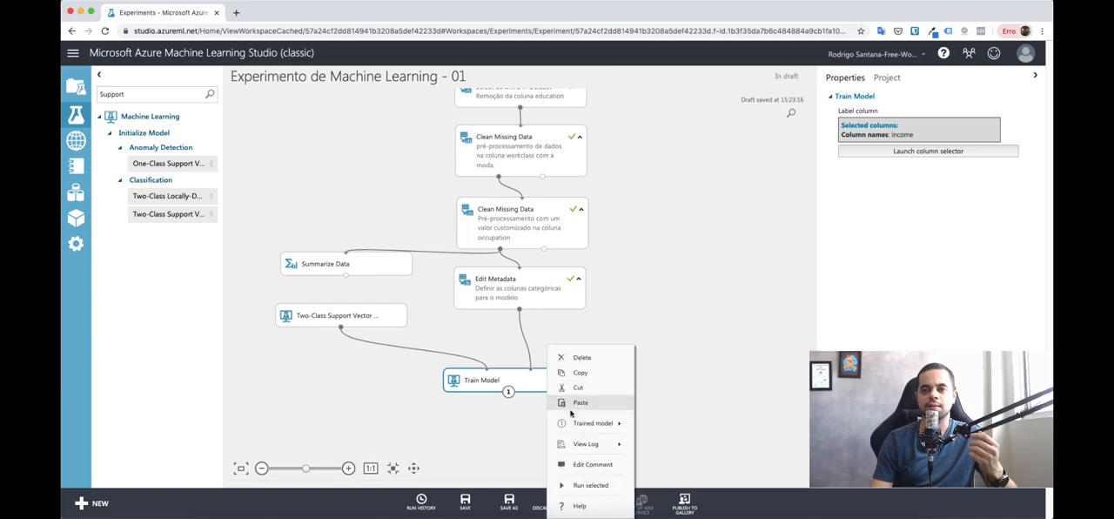
{"action": "left_click", "coordinate": [577, 465]}
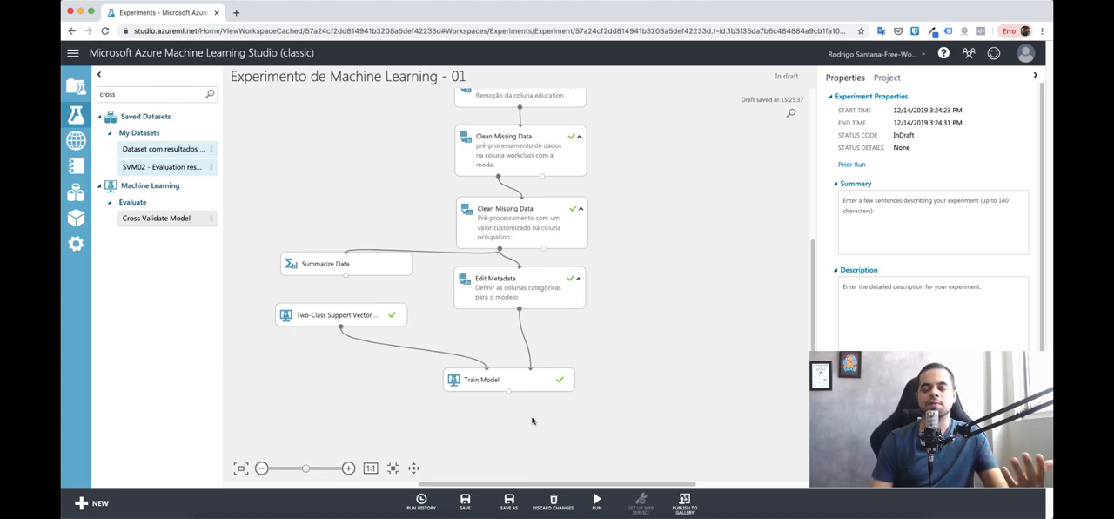
Step: Open the visualization of the trained model produced by the Train Model module
{"action": "left_click", "coordinate": [521, 384]}
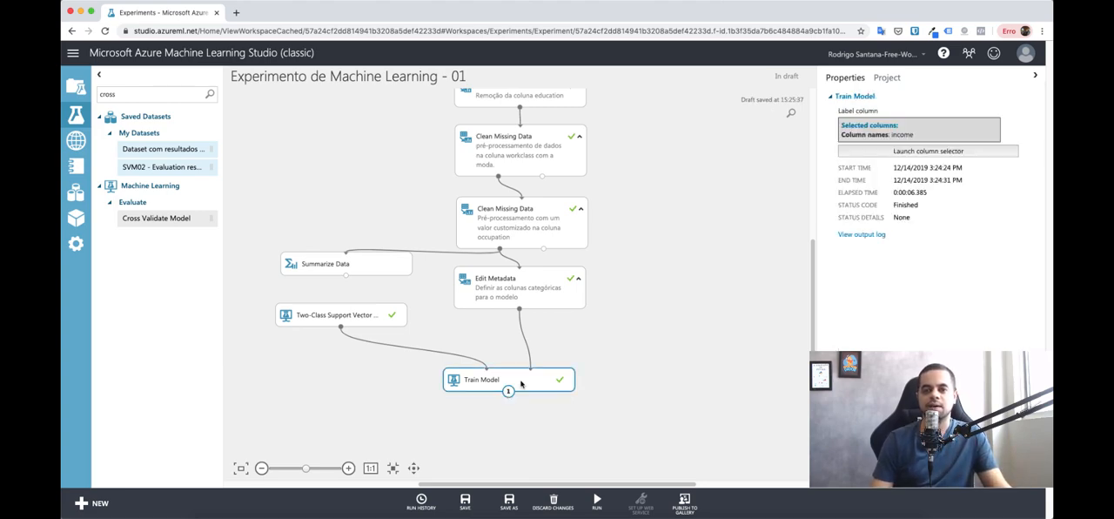
{"action": "right_click", "coordinate": [521, 384]}
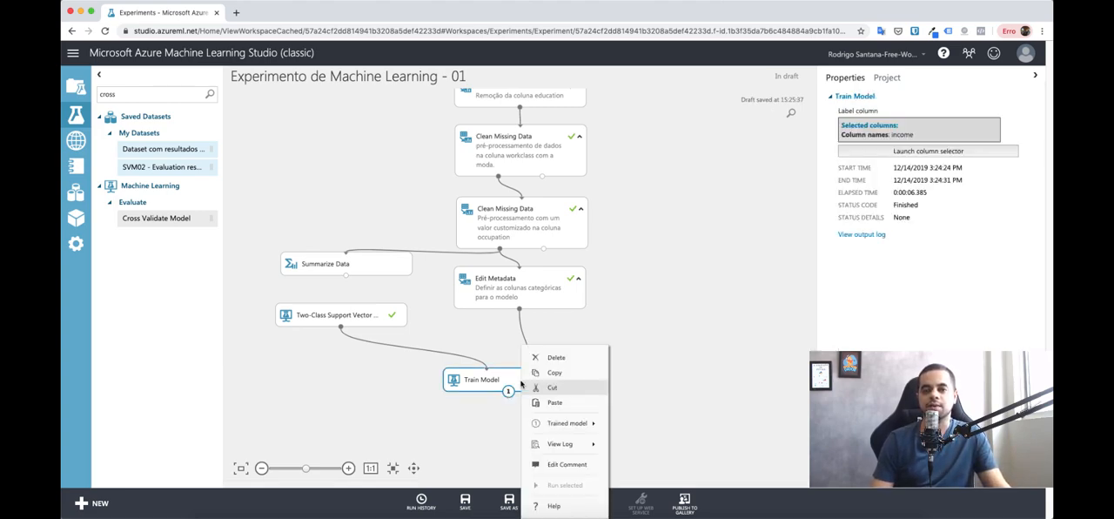
{"action": "mouse_move", "coordinate": [545, 424]}
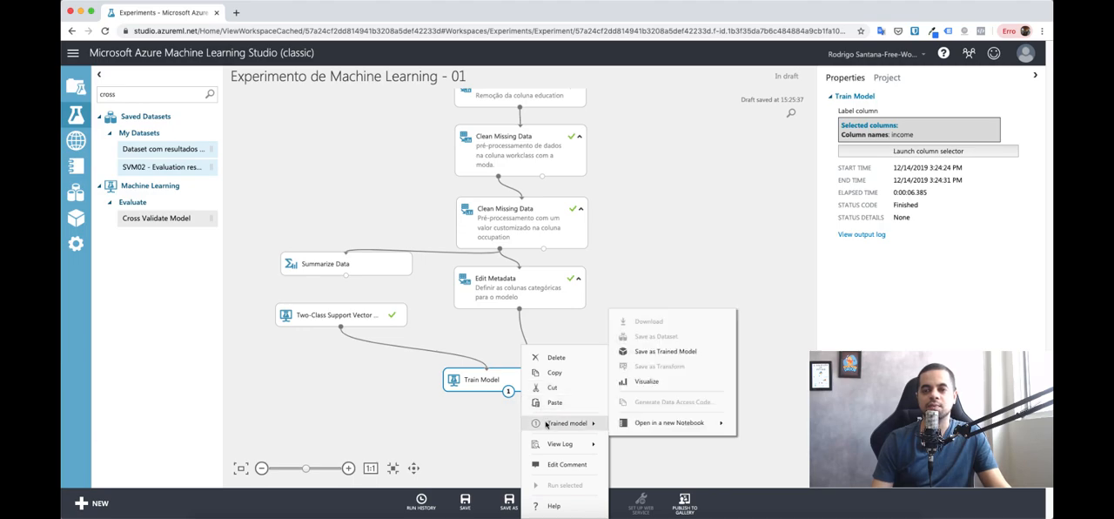
{"action": "left_click", "coordinate": [645, 382]}
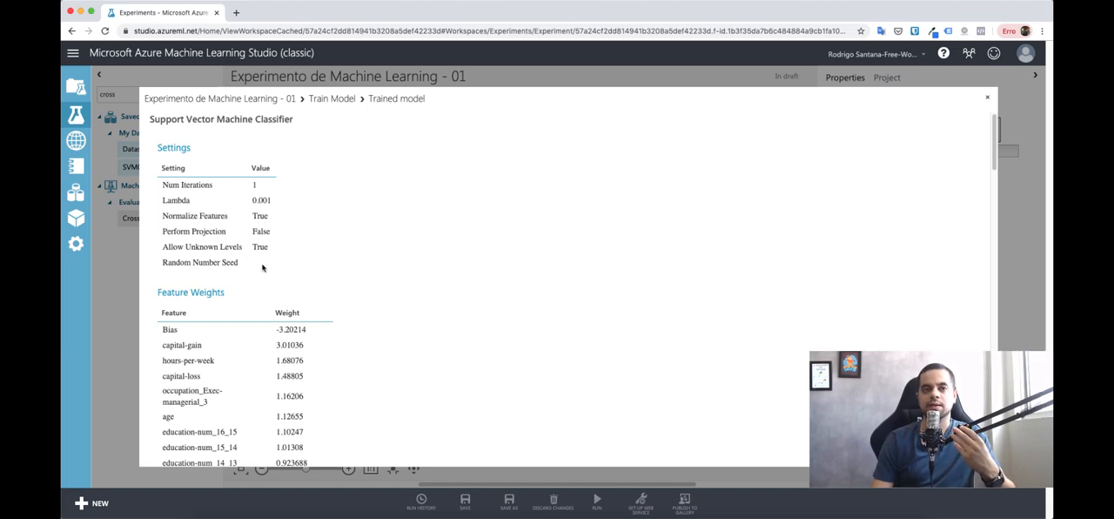
Step: Examine the classifier's settings and the weights of the individual features in the Feature Weights table
{"action": "scroll", "coordinate": [261, 253], "scroll_direction": "down", "scroll_amount": 2}
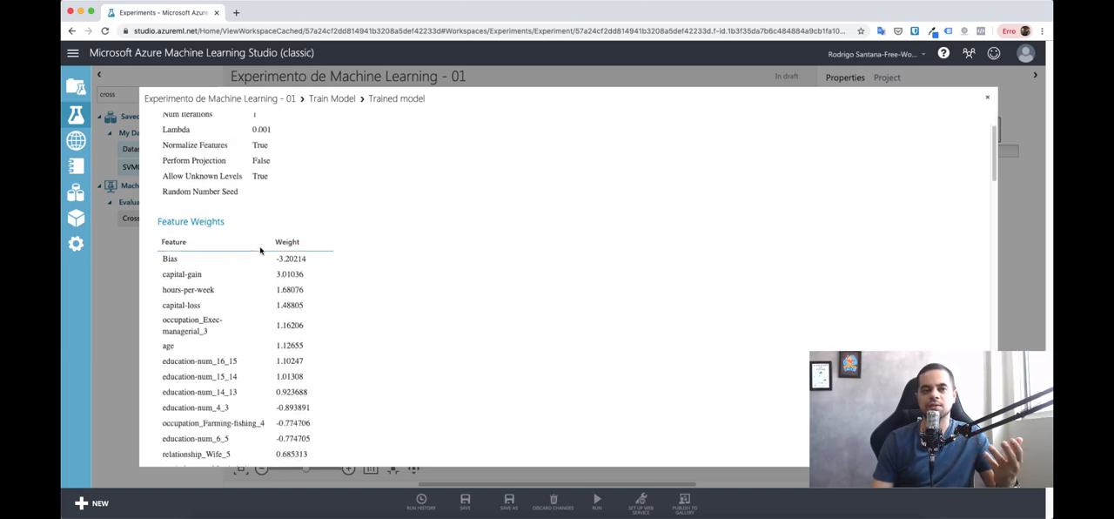
{"action": "scroll", "coordinate": [260, 251], "scroll_direction": "up", "scroll_amount": 1}
{"action": "scroll", "coordinate": [259, 251], "scroll_direction": "down", "scroll_amount": 3}
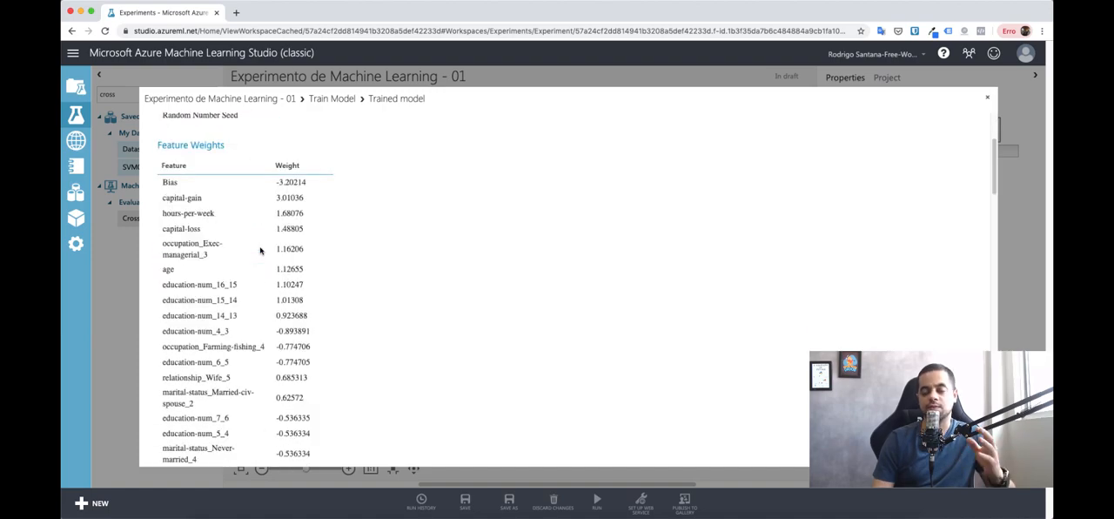
{"action": "scroll", "coordinate": [257, 254], "scroll_direction": "up", "scroll_amount": 1}
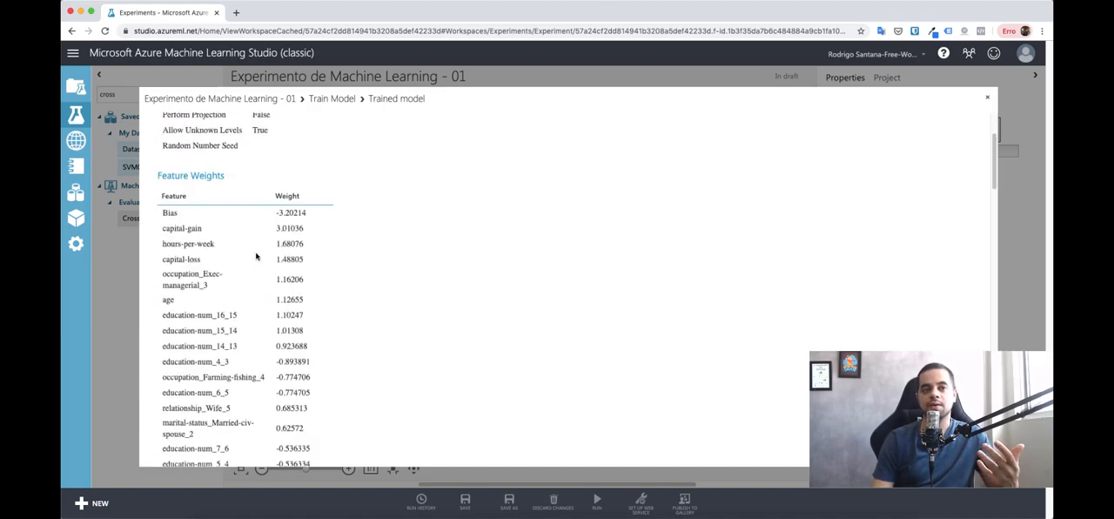
{"action": "scroll", "coordinate": [256, 258], "scroll_direction": "down", "scroll_amount": 1}
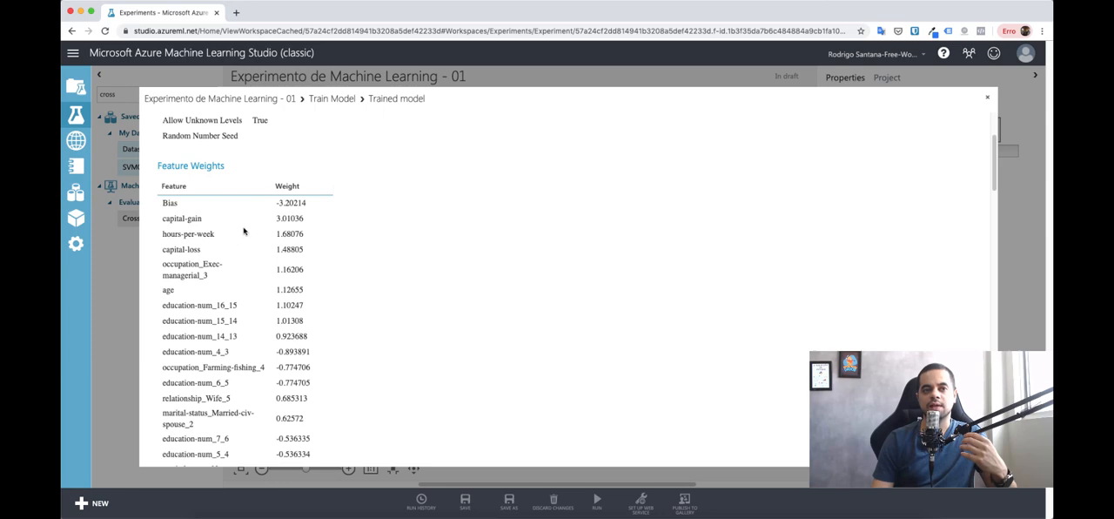
{"action": "scroll", "coordinate": [177, 265], "scroll_direction": "down", "scroll_amount": 1}
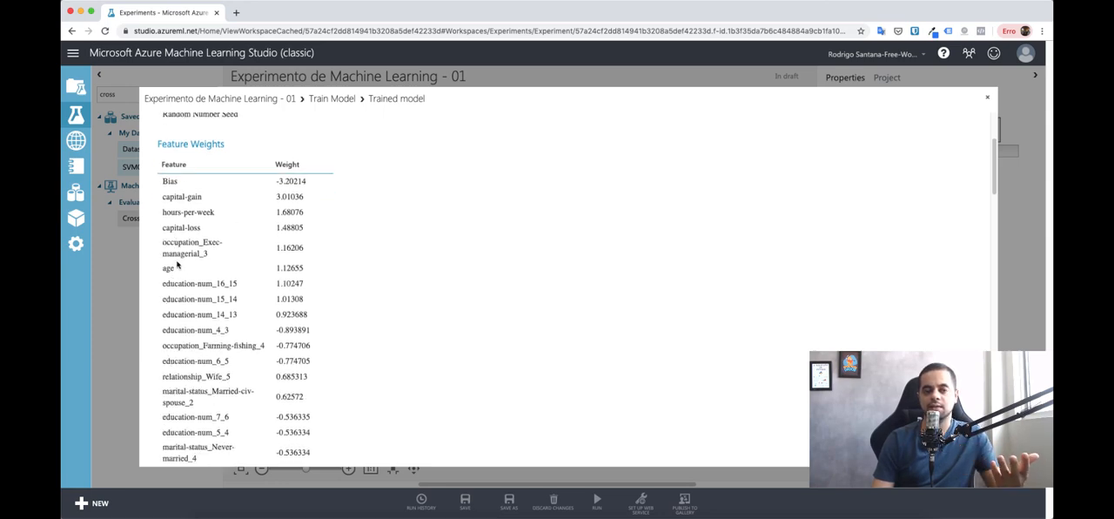
{"action": "scroll", "coordinate": [178, 265], "scroll_direction": "down", "scroll_amount": 1}
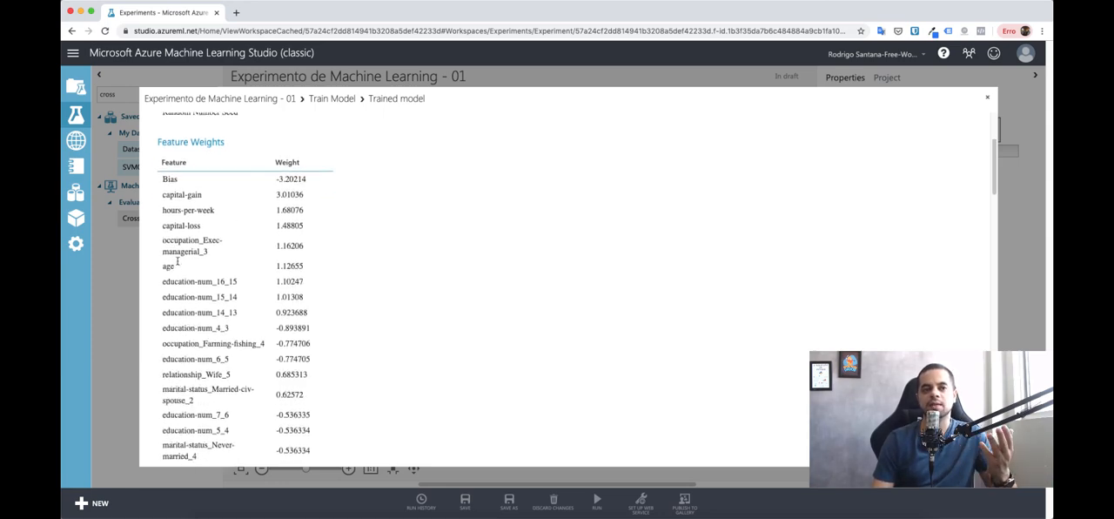
{"action": "left_click_drag", "start_coordinate": [160, 195], "coordinate": [251, 302]}
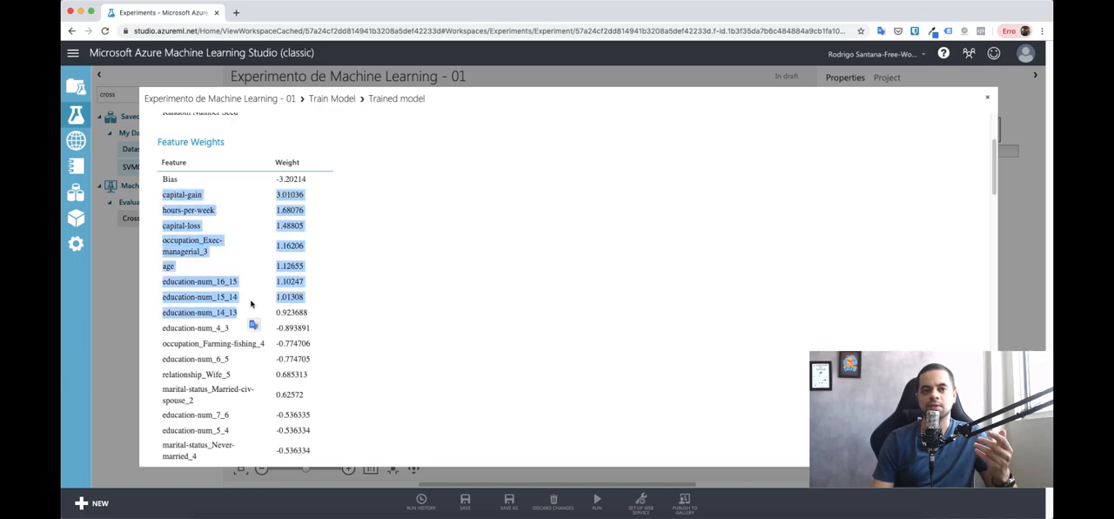
{"action": "left_click", "coordinate": [285, 217]}
{"action": "scroll", "coordinate": [304, 349], "scroll_direction": "down", "scroll_amount": 3}
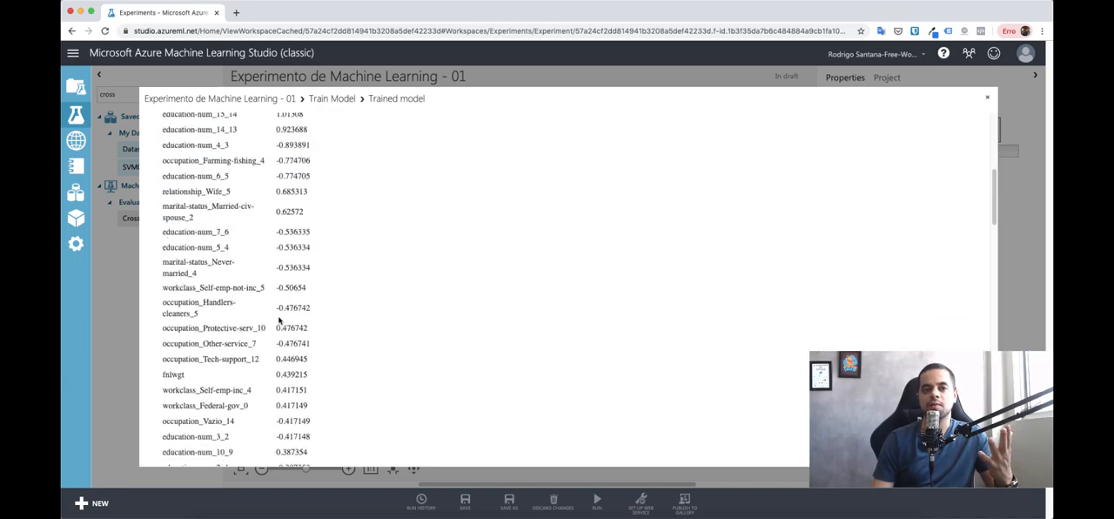
{"action": "scroll", "coordinate": [304, 348], "scroll_direction": "up", "scroll_amount": 6}
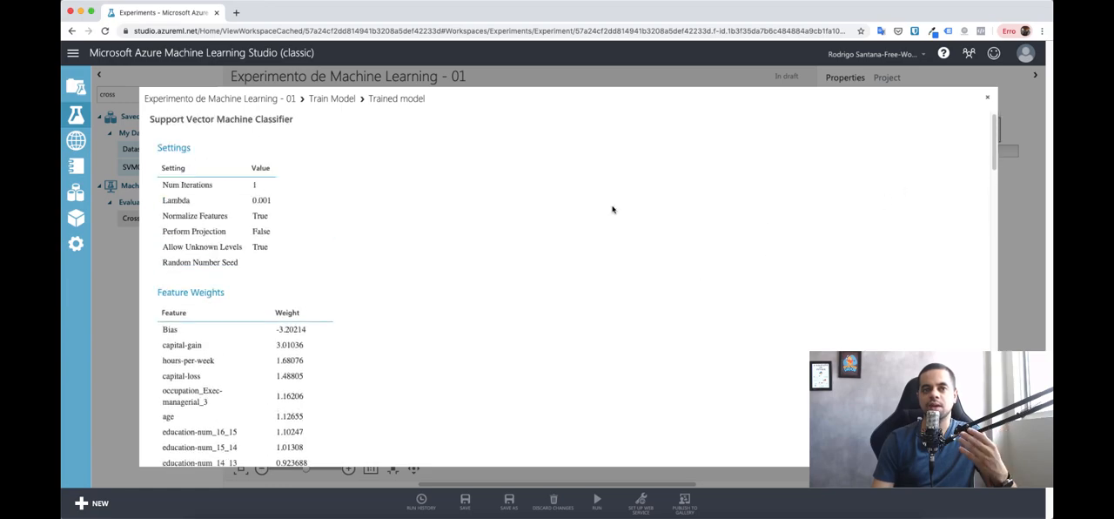
{"action": "scroll", "coordinate": [224, 249], "scroll_direction": "down", "scroll_amount": 1}
{"action": "scroll", "coordinate": [259, 195], "scroll_direction": "up", "scroll_amount": 1}
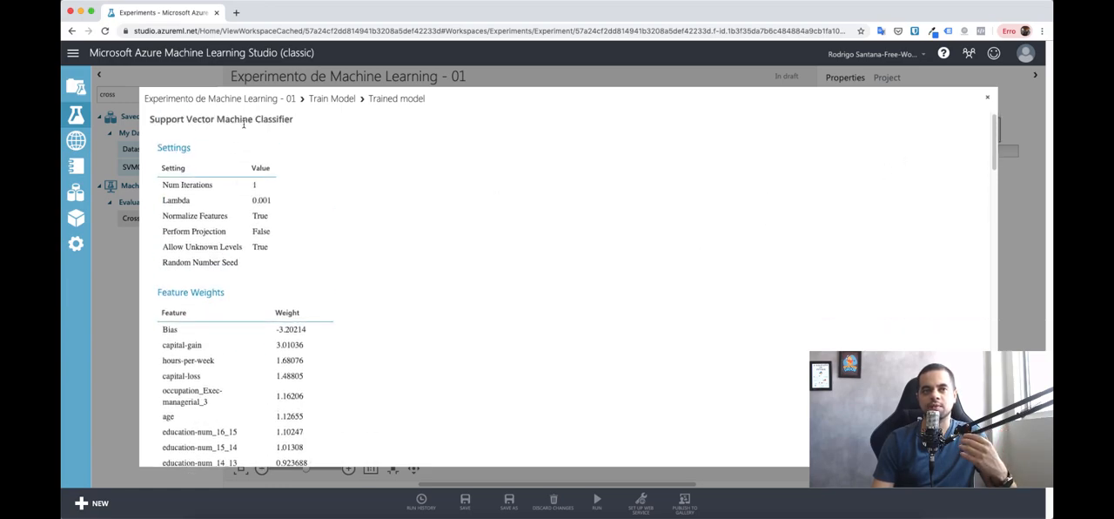
{"action": "scroll", "coordinate": [240, 231], "scroll_direction": "down", "scroll_amount": 15}
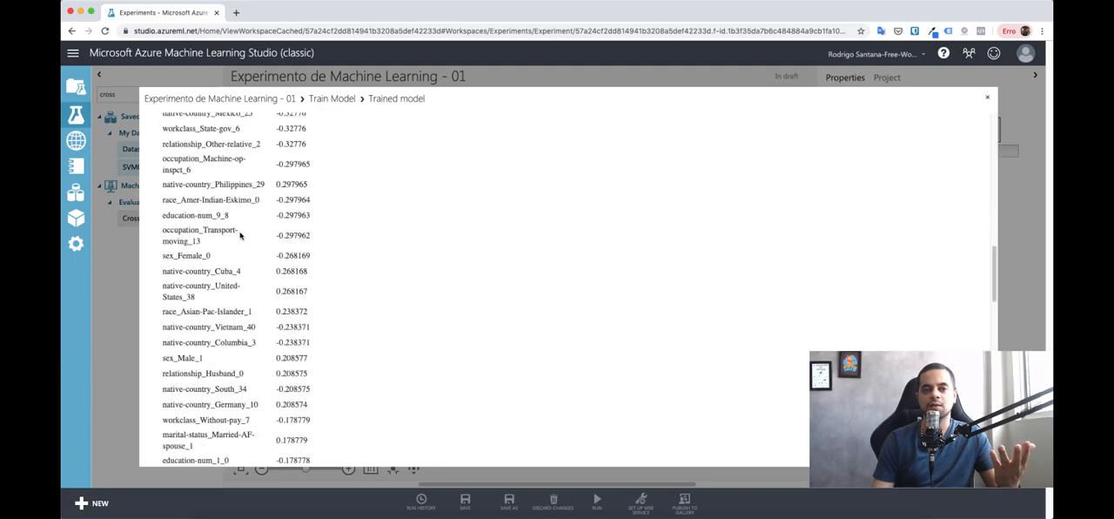
{"action": "scroll", "coordinate": [240, 236], "scroll_direction": "up", "scroll_amount": 15}
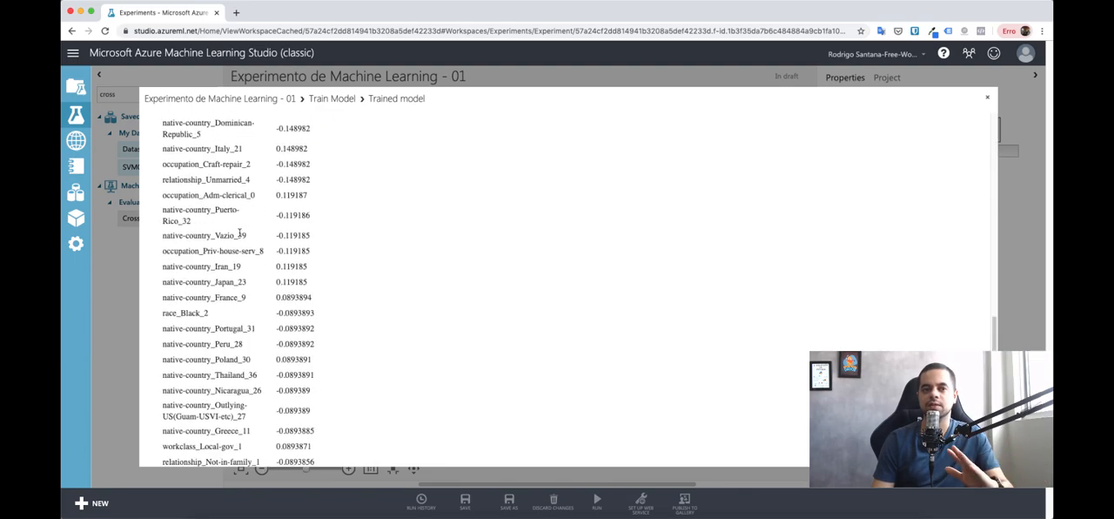
Step: Close the trained model visualization and reposition the Train Model module directly below the Two-Class Support Vector Machine module
{"action": "left_click", "coordinate": [987, 96]}
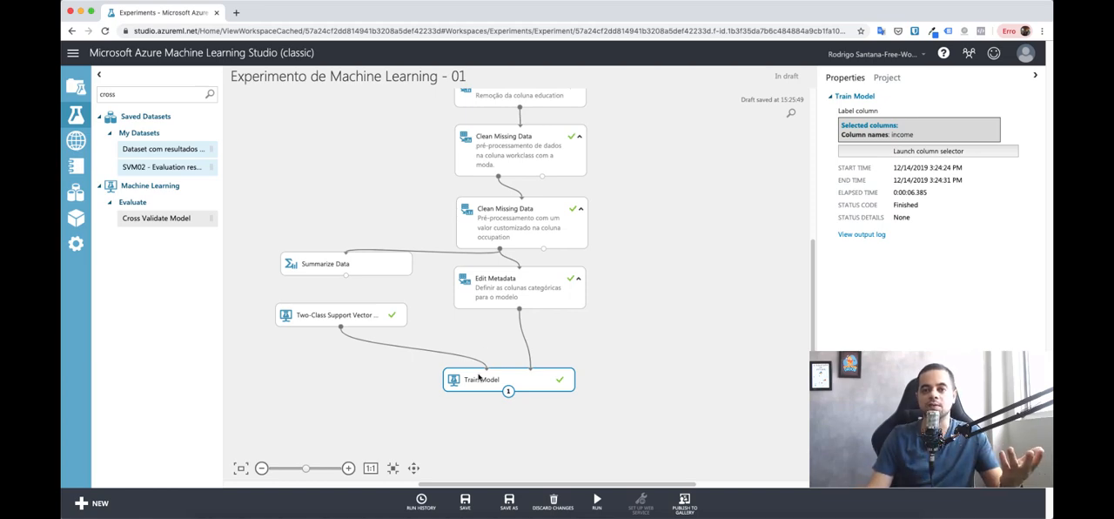
{"action": "left_click_drag", "start_coordinate": [478, 376], "coordinate": [482, 377]}
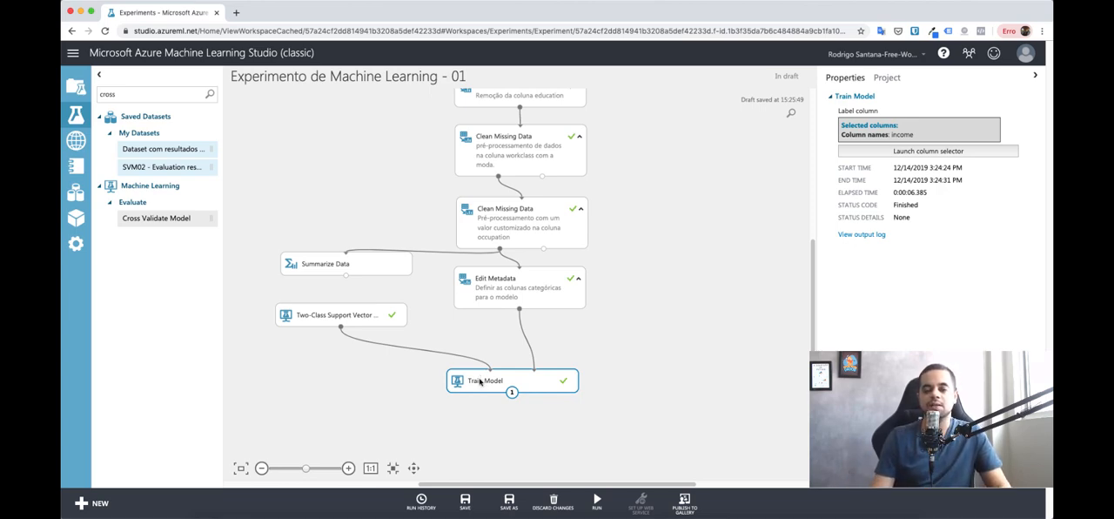
{"action": "left_click_drag", "start_coordinate": [479, 382], "coordinate": [298, 379]}
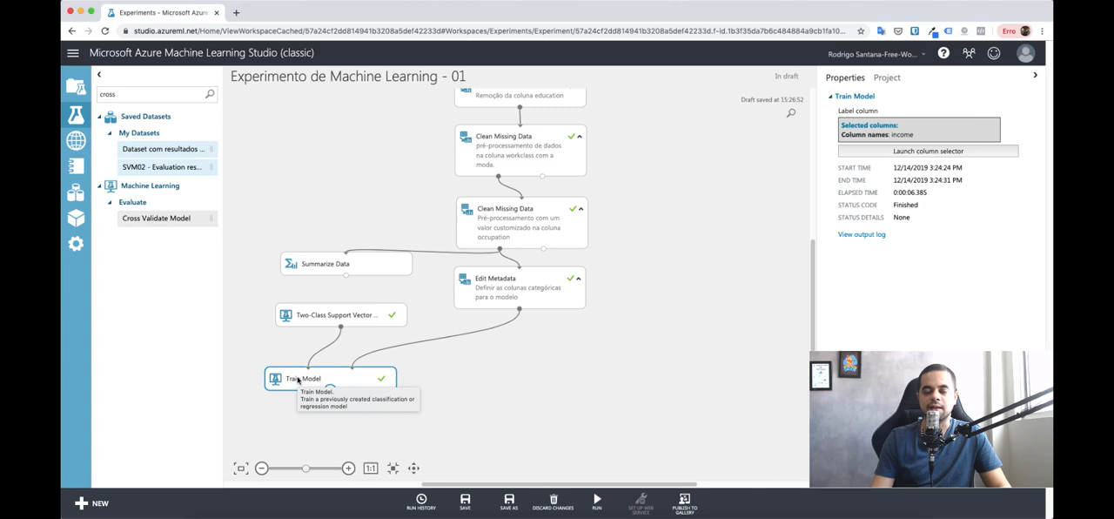
{"action": "left_click", "coordinate": [545, 385]}
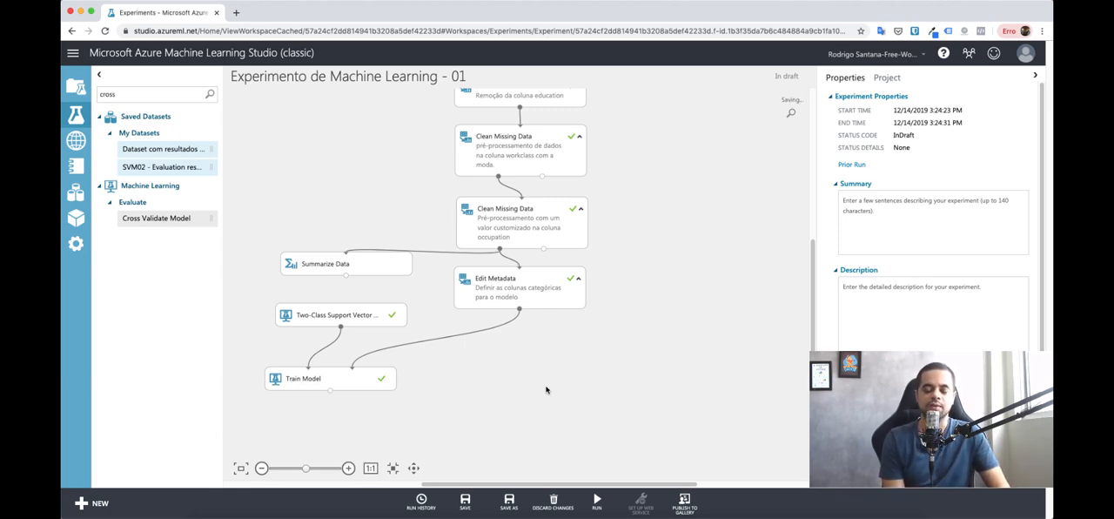
Step: Find the Cross Validate Model module and add it to the experiment beside Train Model, below Edit Metadata
{"action": "double_click", "coordinate": [144, 98]}
{"action": "type", "text": "cros"}
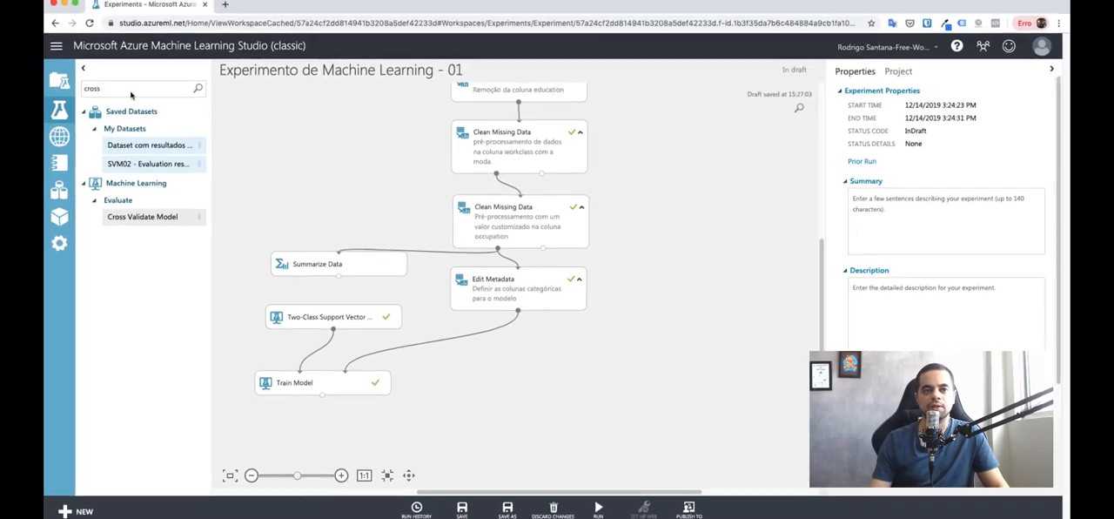
{"action": "left_click_drag", "start_coordinate": [190, 221], "coordinate": [517, 387]}
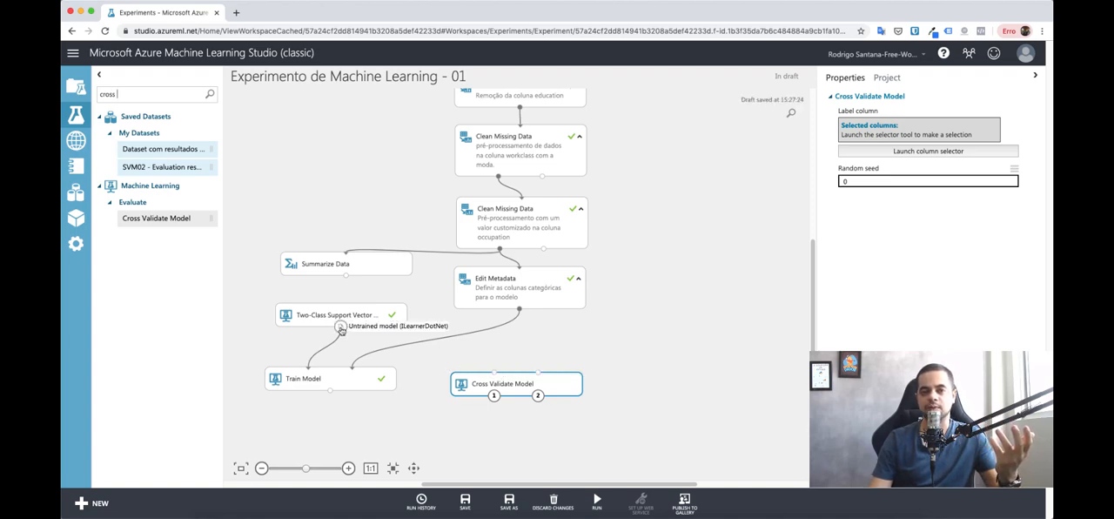
Step: Connect the untrained support vector machine and the Edit Metadata output to the two inputs of Cross Validate Model
{"action": "left_click_drag", "start_coordinate": [340, 327], "coordinate": [494, 375]}
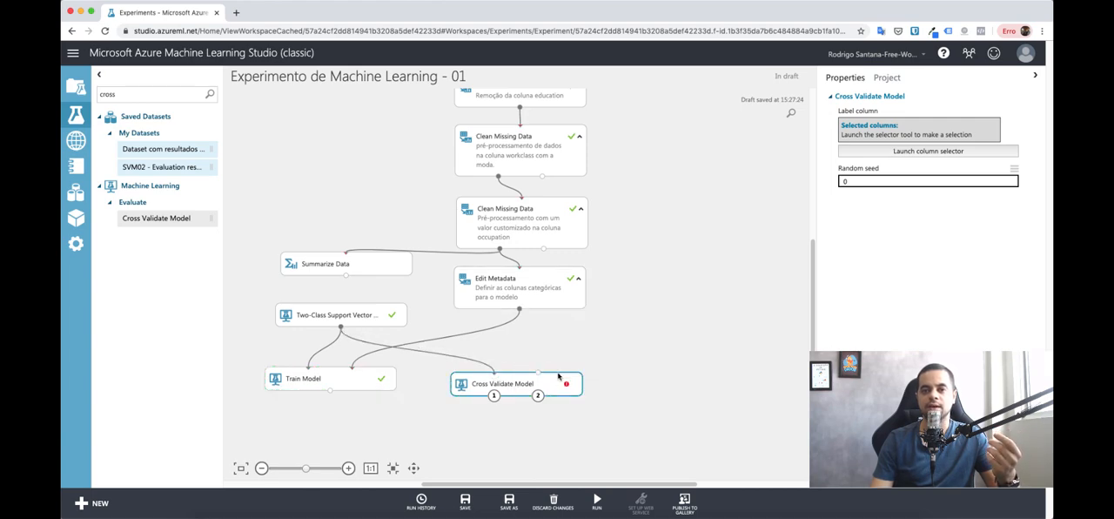
{"action": "mouse_move", "coordinate": [538, 373]}
{"action": "left_mouse_down"}
{"action": "mouse_move", "coordinate": [519, 310]}
{"action": "mouse_move", "coordinate": [531, 367]}
{"action": "left_mouse_up"}
{"action": "left_click_drag", "start_coordinate": [537, 375], "coordinate": [539, 383]}
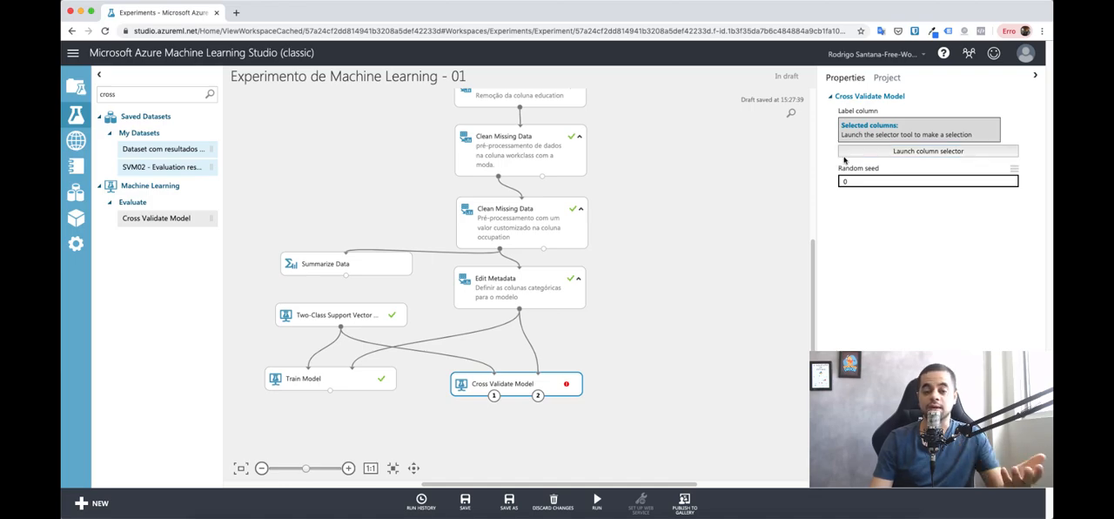
Step: Set income as the label column of the Cross Validate Model module and run only that module
{"action": "left_click", "coordinate": [929, 152]}
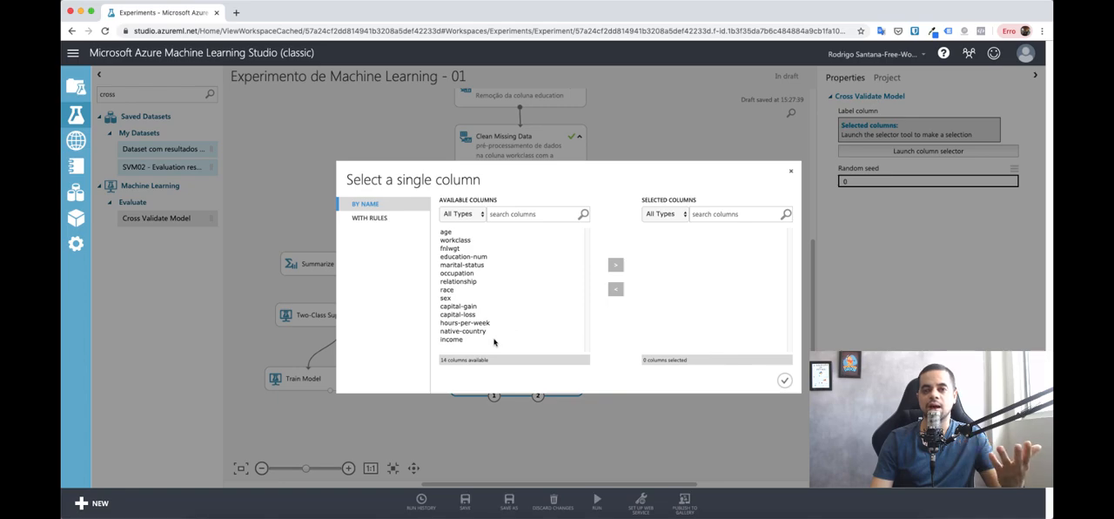
{"action": "left_click", "coordinate": [494, 340]}
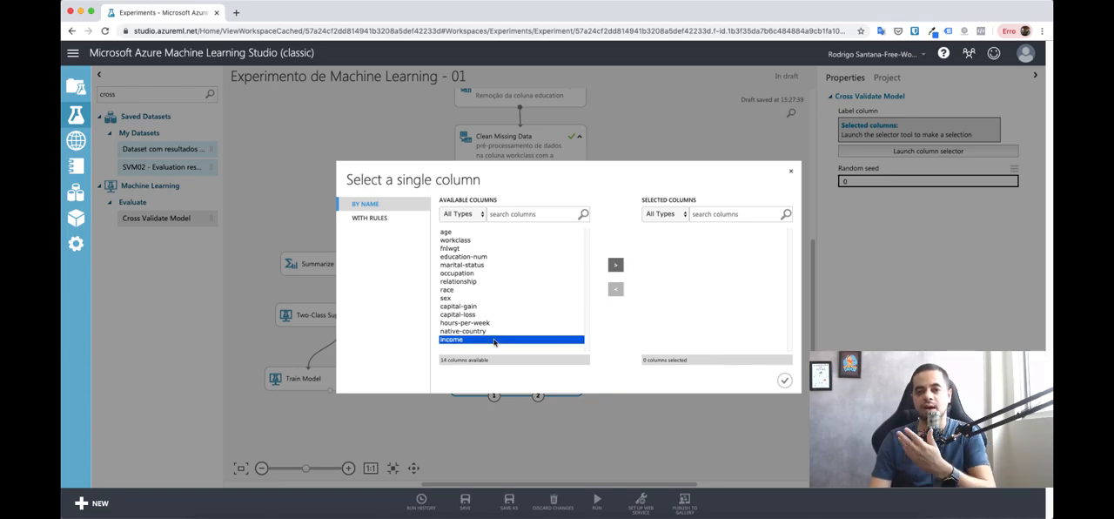
{"action": "left_click", "coordinate": [615, 263]}
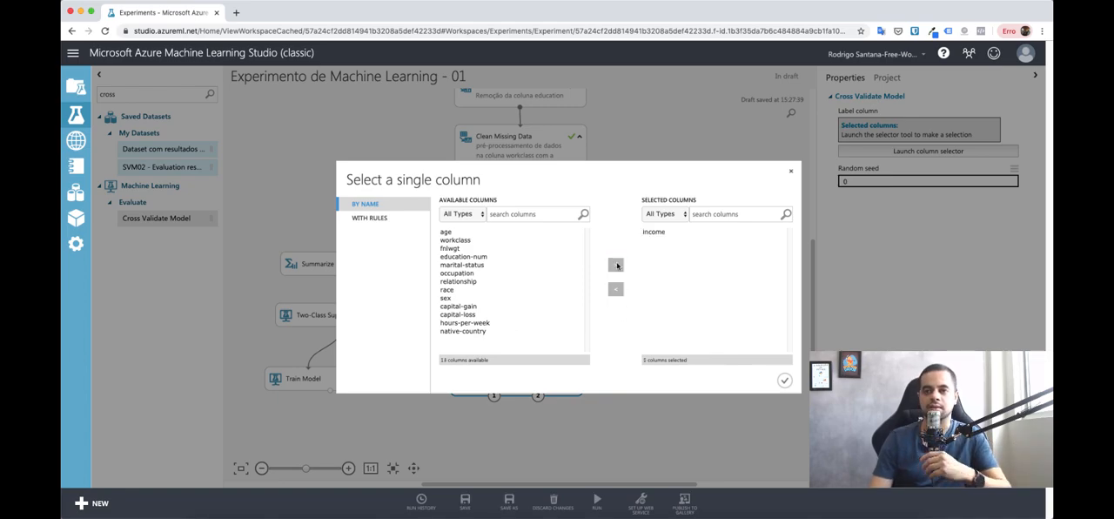
{"action": "left_click", "coordinate": [784, 381]}
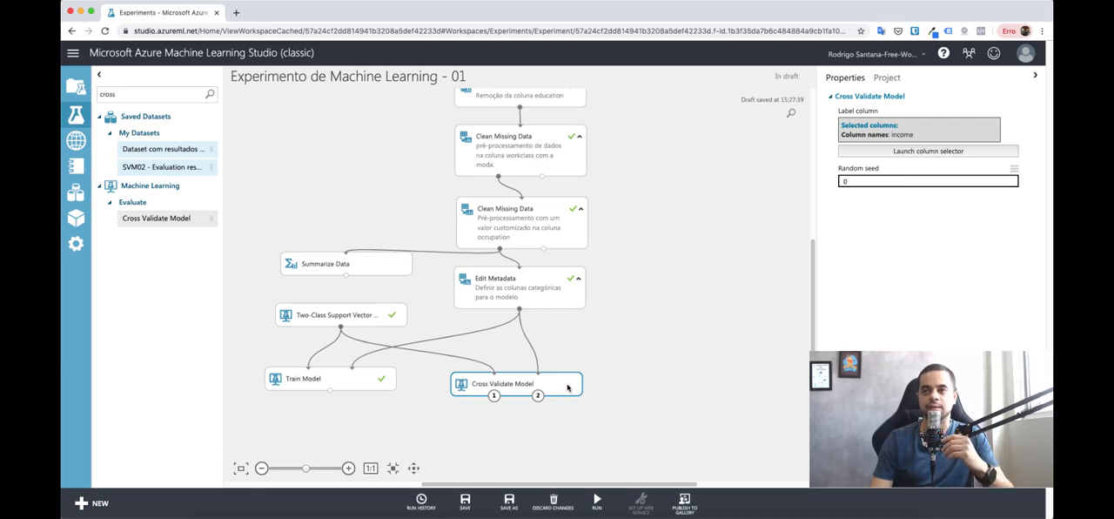
{"action": "right_click", "coordinate": [568, 387]}
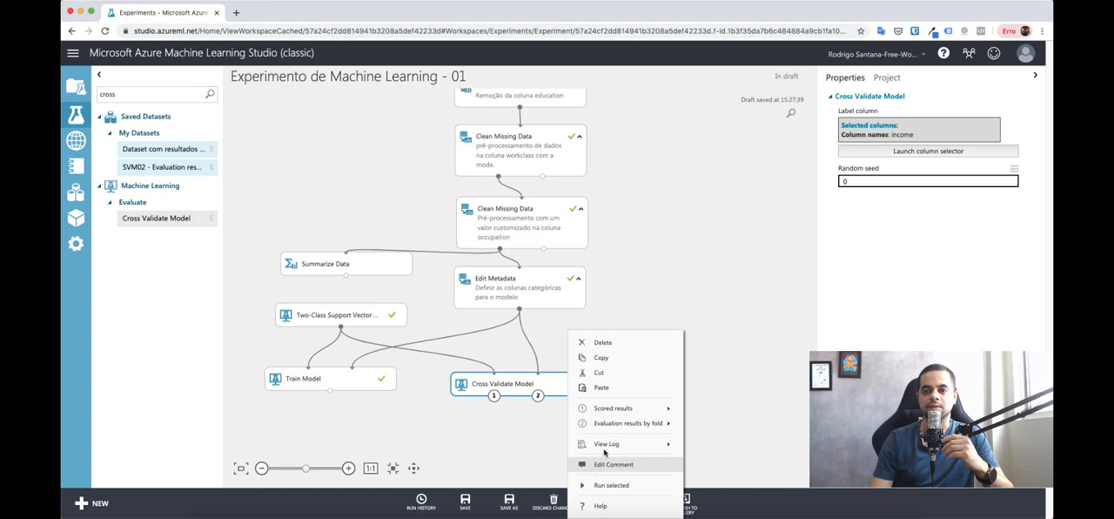
{"action": "left_click", "coordinate": [612, 485]}
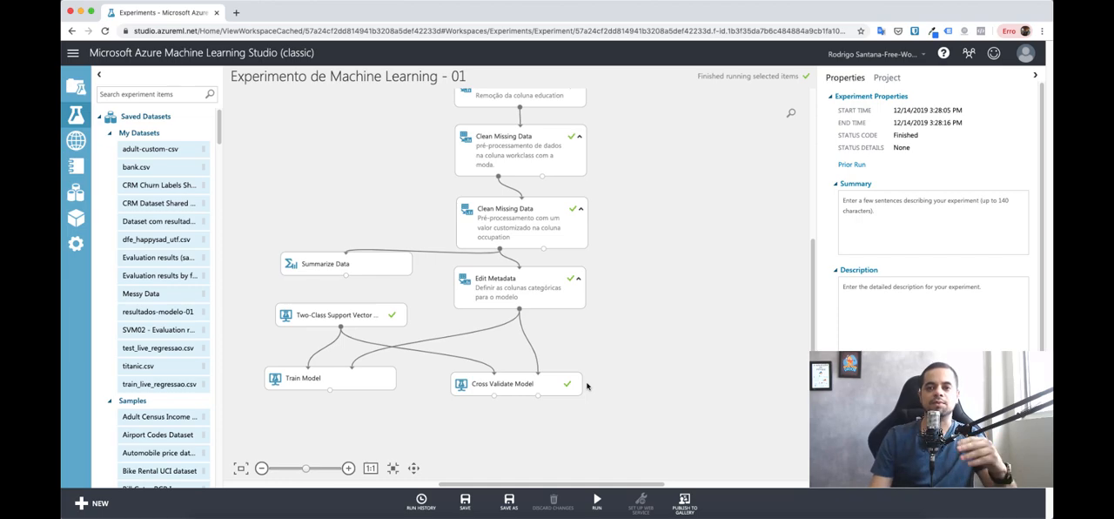
Step: Open the visualization of the evaluation results by fold produced by the Cross Validate Model module
{"action": "right_click", "coordinate": [555, 390]}
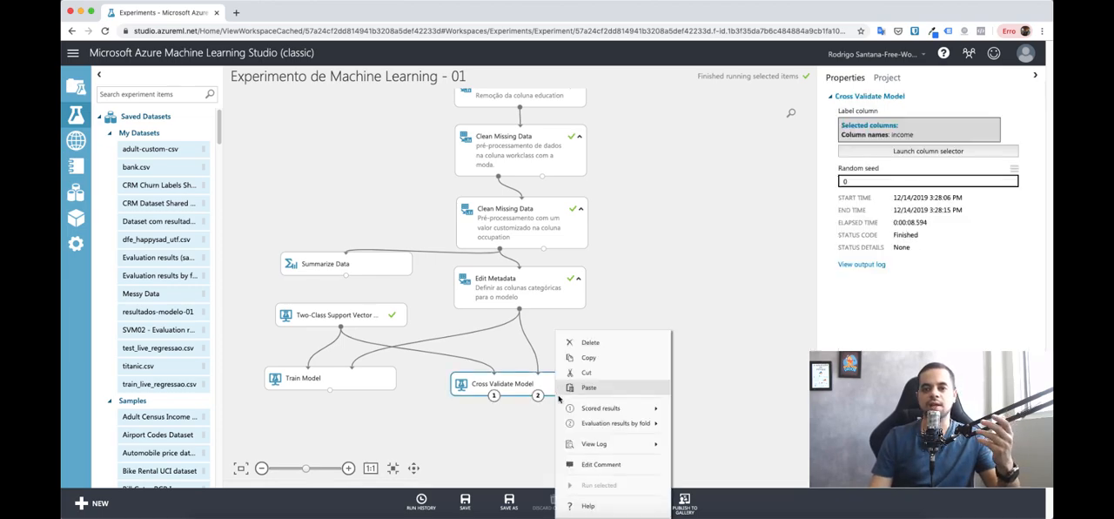
{"action": "mouse_move", "coordinate": [574, 423]}
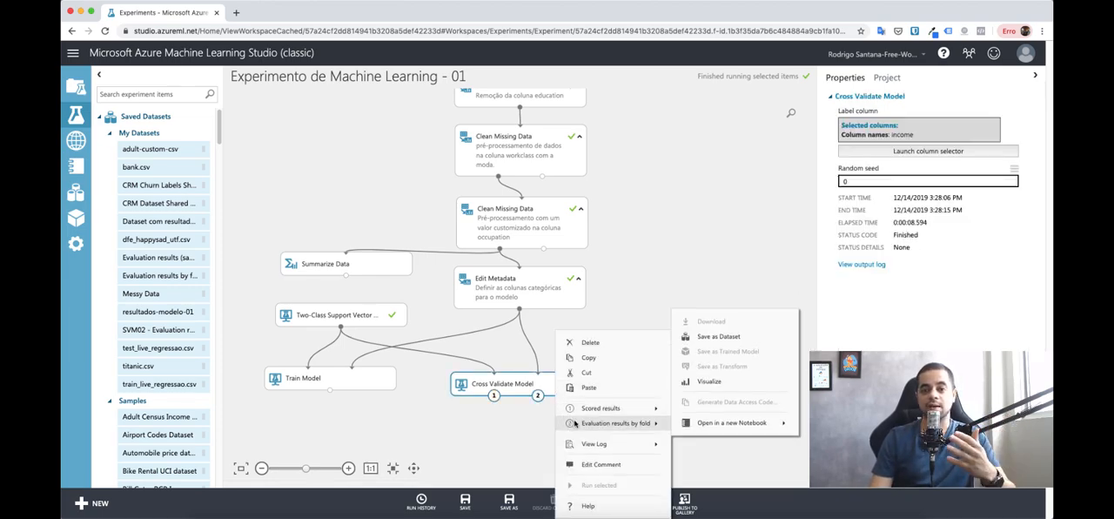
{"action": "mouse_move", "coordinate": [607, 414]}
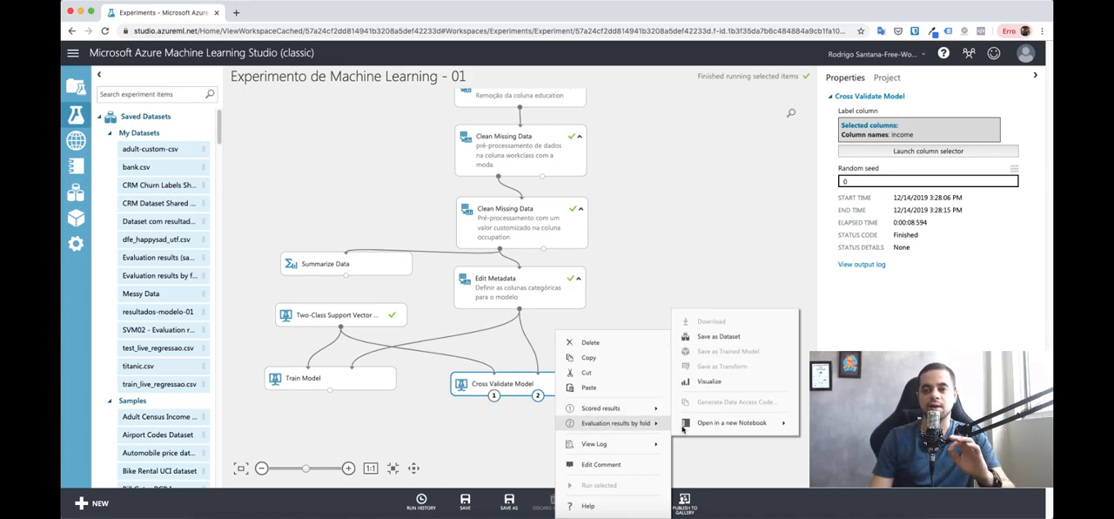
{"action": "left_click", "coordinate": [703, 383]}
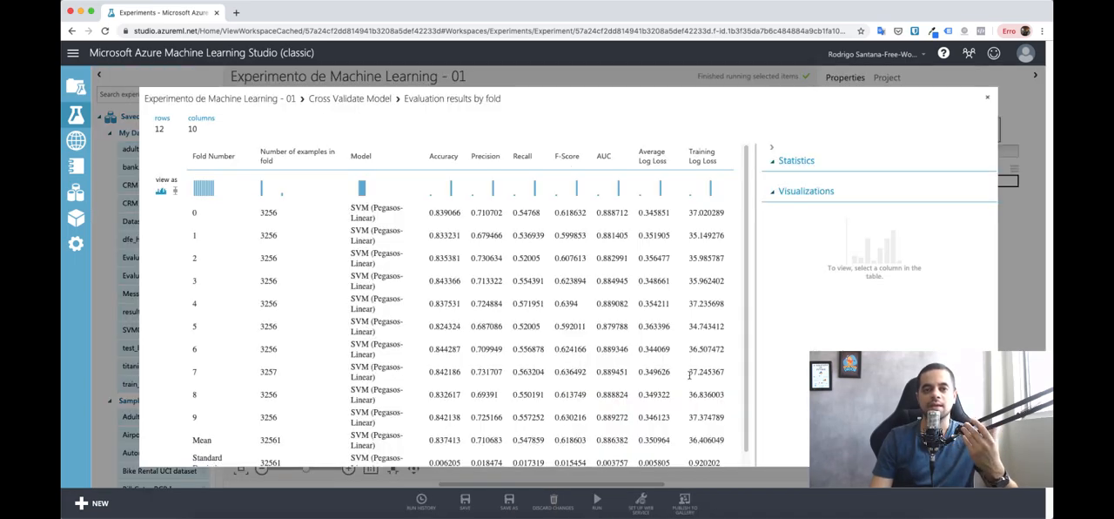
Step: Examine each fold's accuracy, precision, recall, F-score and AUC, along with the Mean and Standard Deviation rows
{"action": "left_click", "coordinate": [209, 218]}
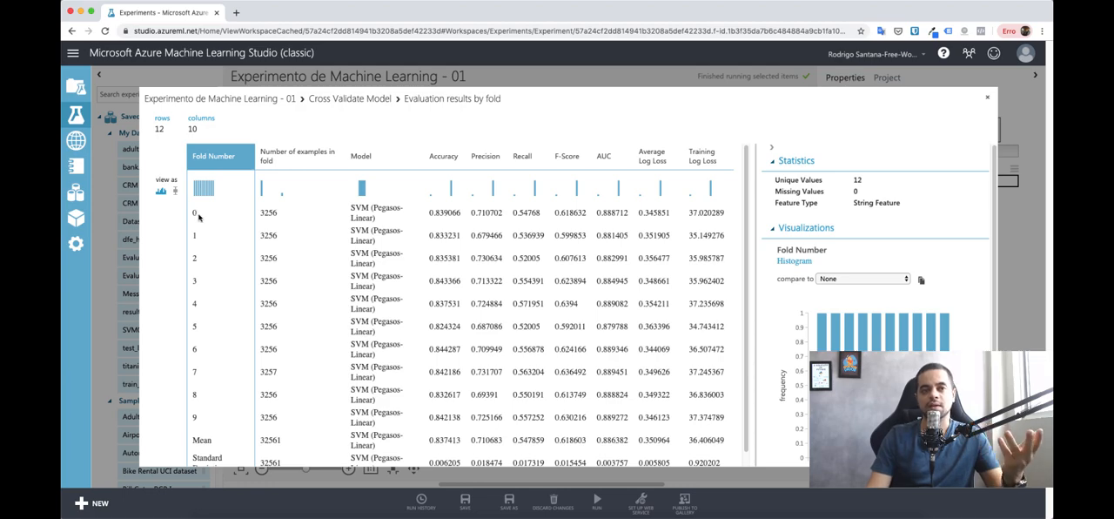
{"action": "left_click", "coordinate": [436, 218]}
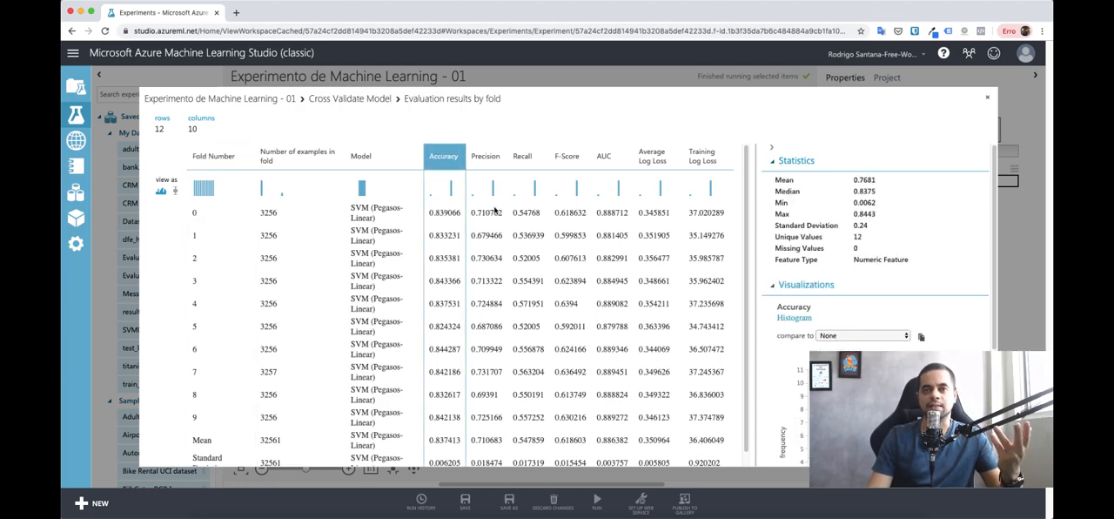
{"action": "left_click", "coordinate": [495, 212]}
{"action": "left_click", "coordinate": [534, 213]}
{"action": "left_click", "coordinate": [577, 211]}
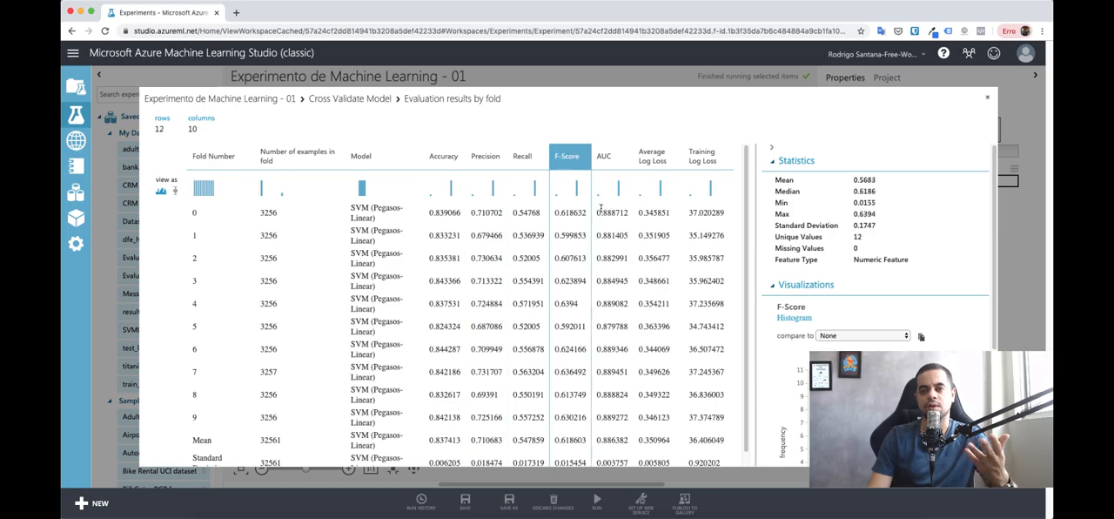
{"action": "left_click", "coordinate": [602, 209]}
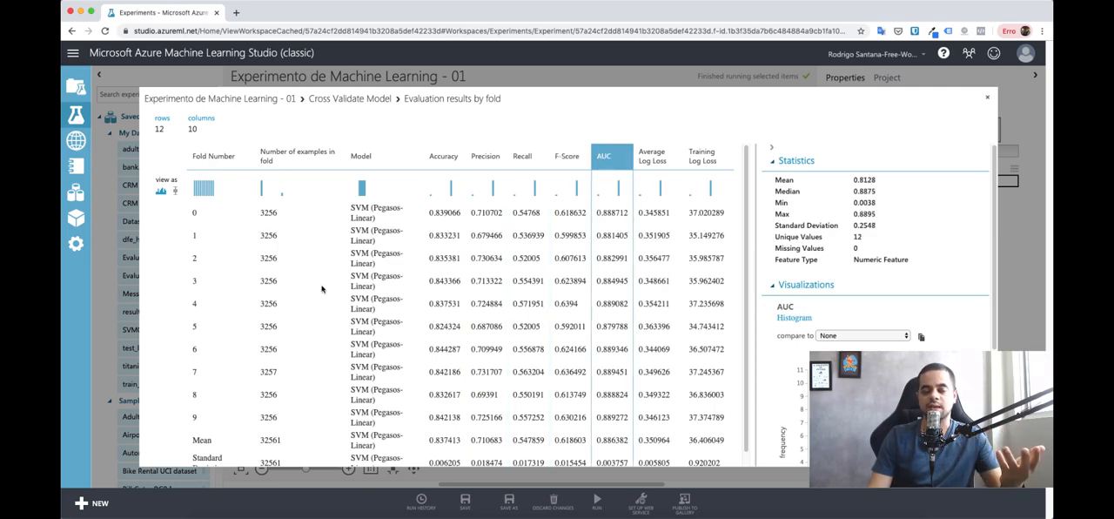
{"action": "scroll", "coordinate": [322, 289], "scroll_direction": "down", "scroll_amount": 2}
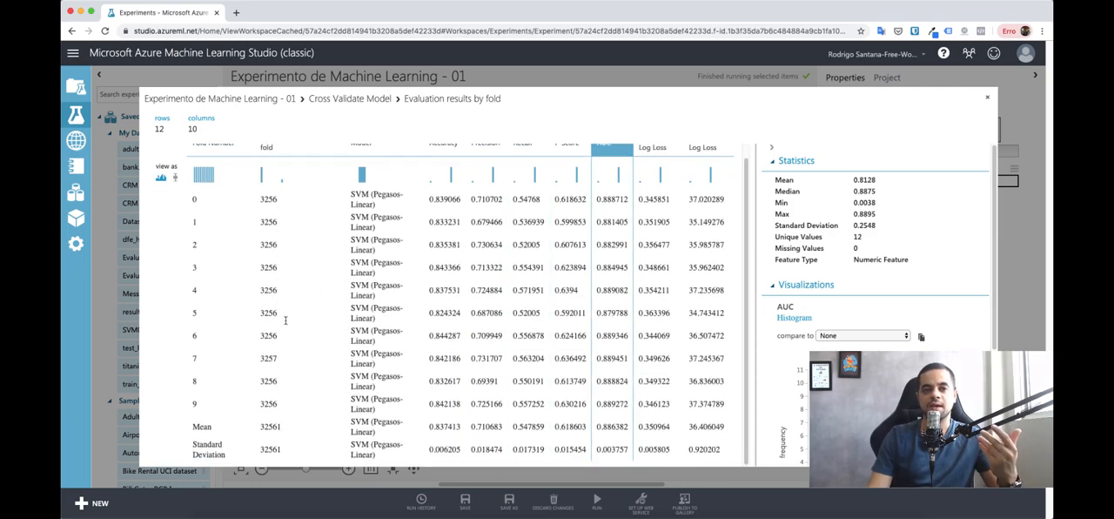
{"action": "left_click", "coordinate": [192, 426]}
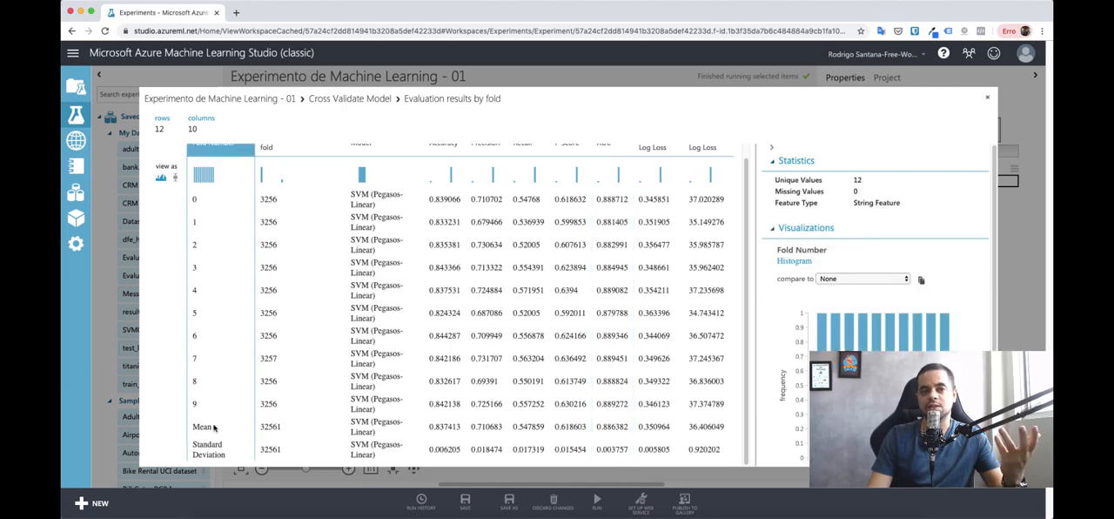
{"action": "left_click_drag", "start_coordinate": [214, 426], "coordinate": [593, 408]}
{"action": "scroll", "coordinate": [405, 424], "scroll_direction": "up", "scroll_amount": 2}
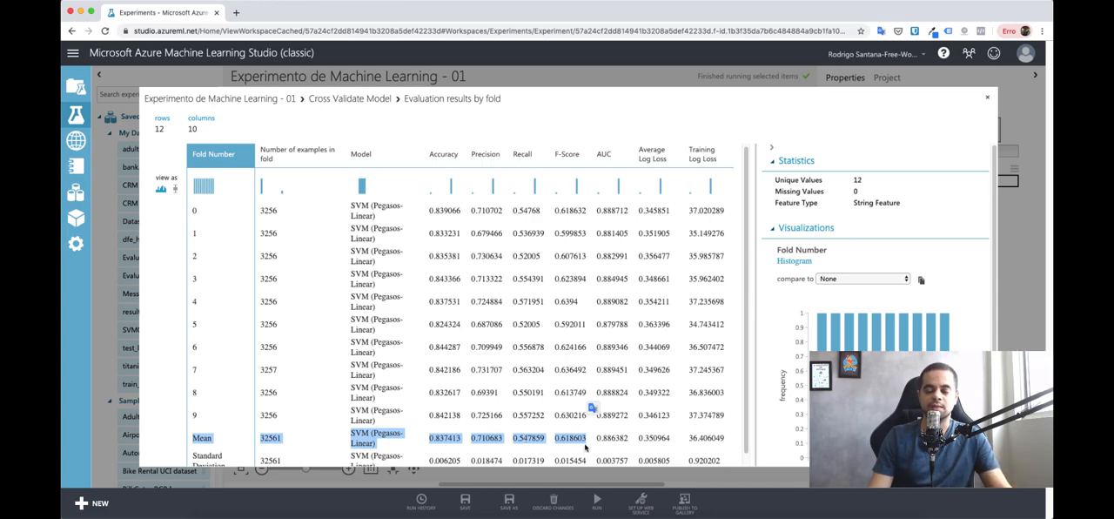
{"action": "scroll", "coordinate": [585, 447], "scroll_direction": "down", "scroll_amount": 1}
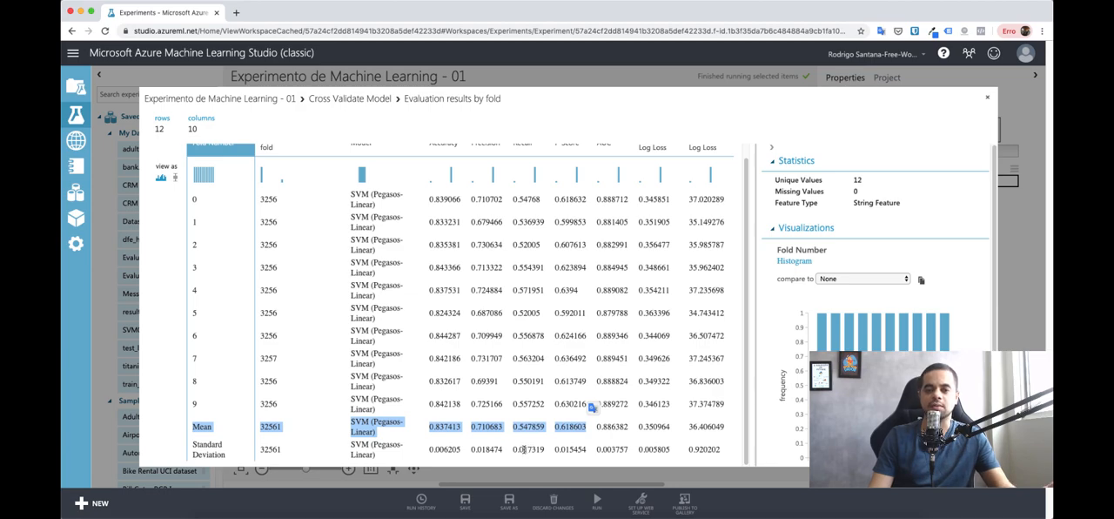
{"action": "scroll", "coordinate": [600, 422], "scroll_direction": "up", "scroll_amount": 1}
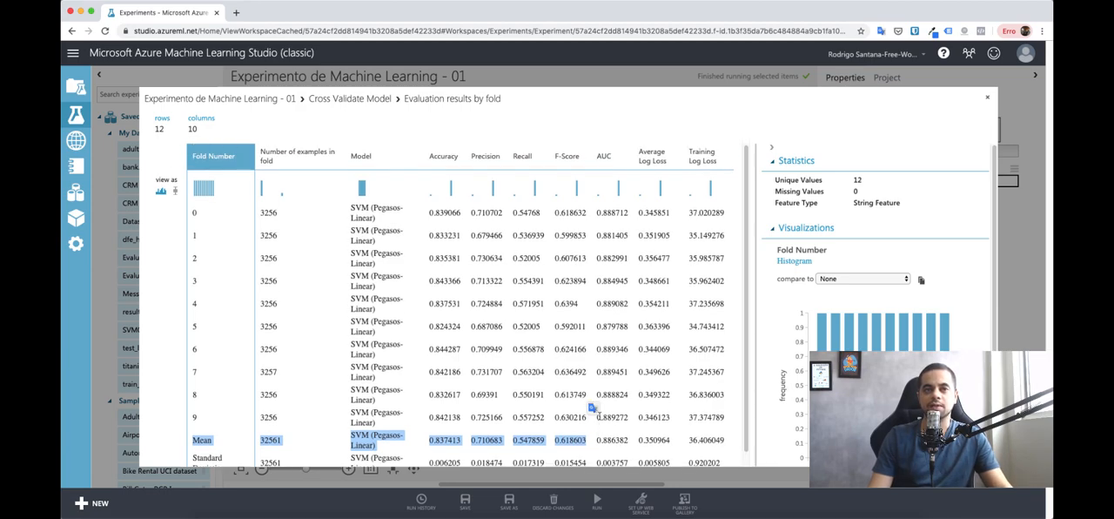
{"action": "scroll", "coordinate": [592, 407], "scroll_direction": "down", "scroll_amount": 1}
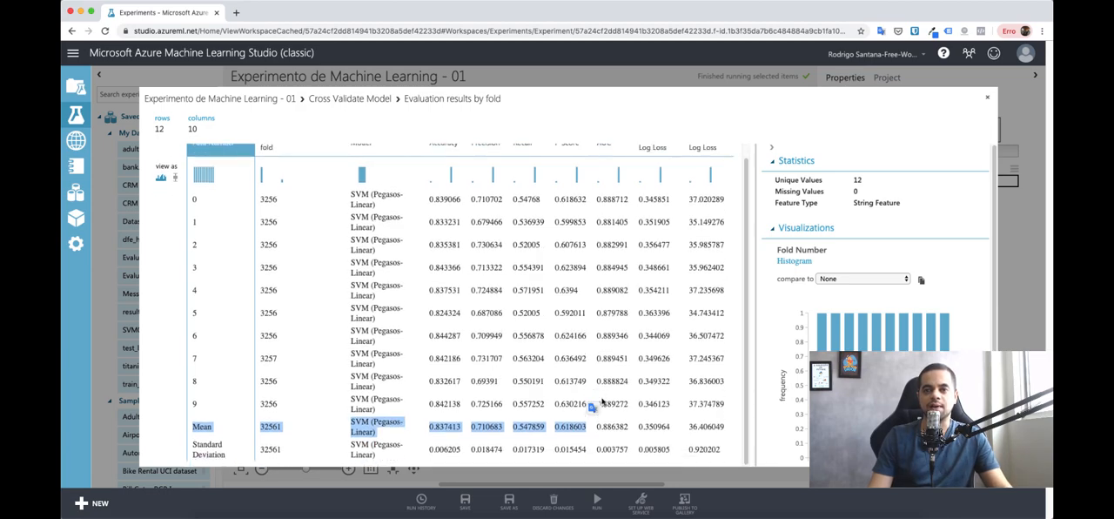
Step: Close the evaluation results and open the visualization of the Cross Validate Model module's scored results
{"action": "left_click", "coordinate": [988, 100]}
{"action": "right_click", "coordinate": [549, 385]}
{"action": "mouse_move", "coordinate": [587, 409]}
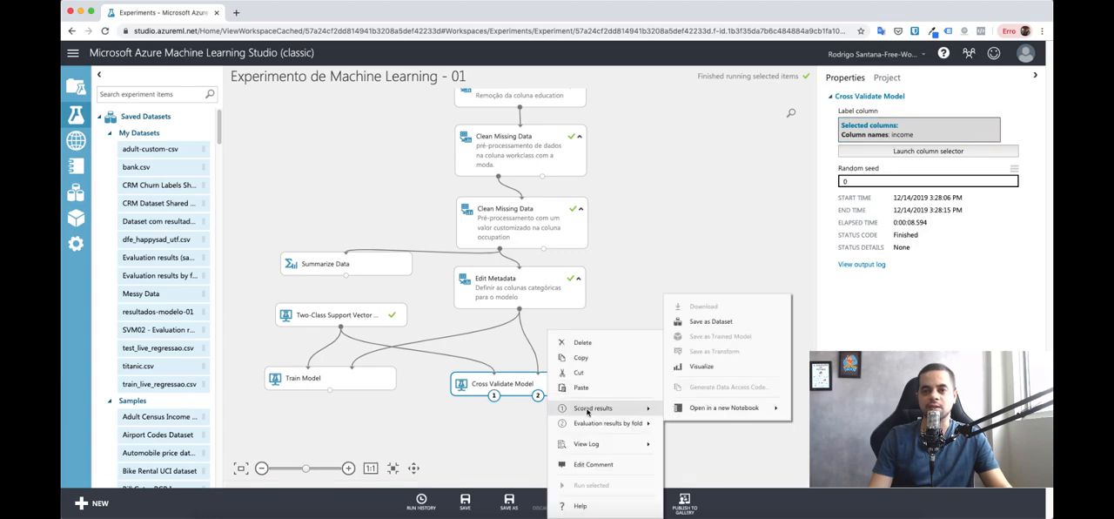
{"action": "left_click", "coordinate": [707, 366]}
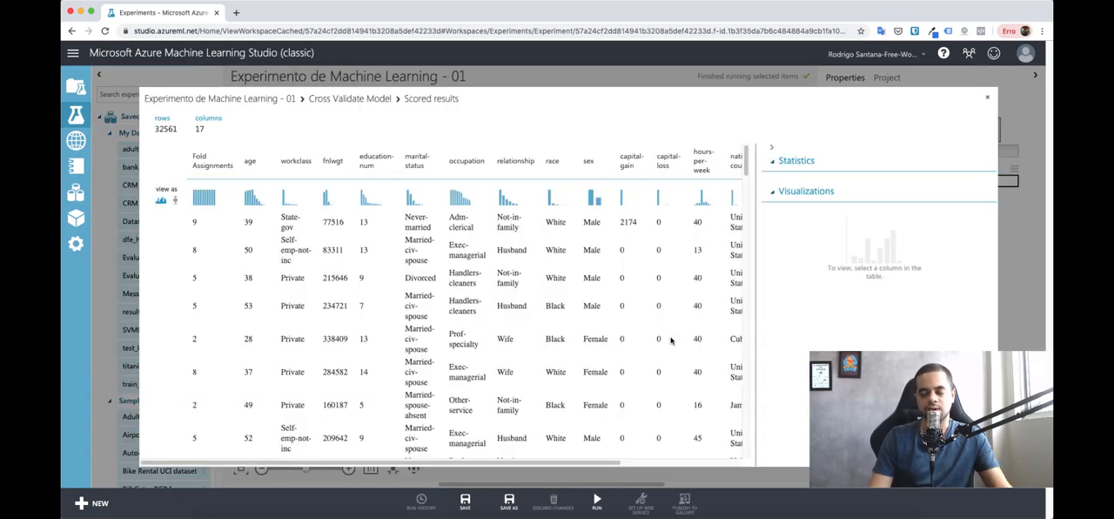
Step: Examine the fold assignments of the scored rows and compare income with the Scored Labels and Scored Probabilities columns
{"action": "scroll", "coordinate": [216, 313], "scroll_direction": "down", "scroll_amount": 1}
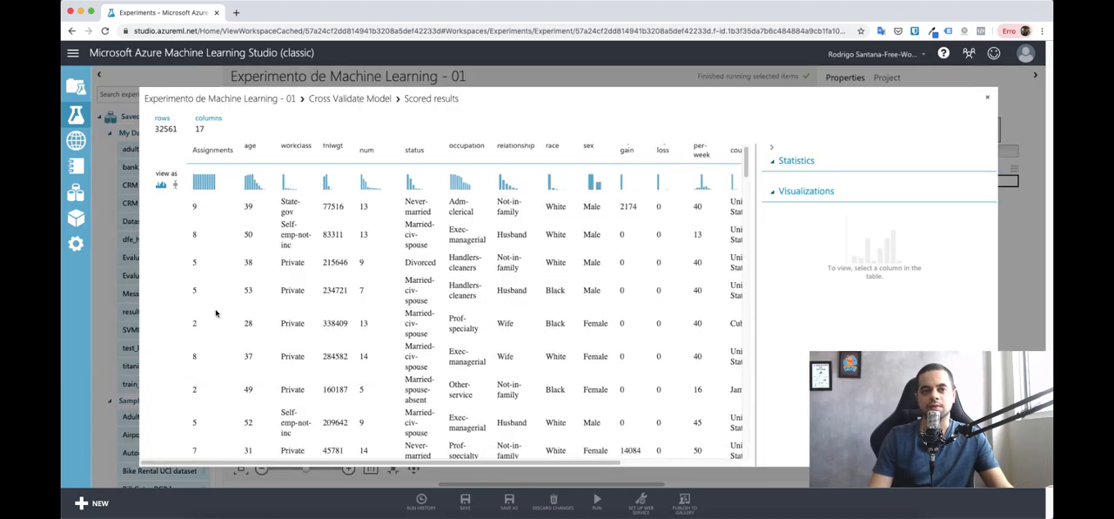
{"action": "scroll", "coordinate": [216, 314], "scroll_direction": "down", "scroll_amount": 5}
{"action": "scroll", "coordinate": [215, 312], "scroll_direction": "up", "scroll_amount": 8}
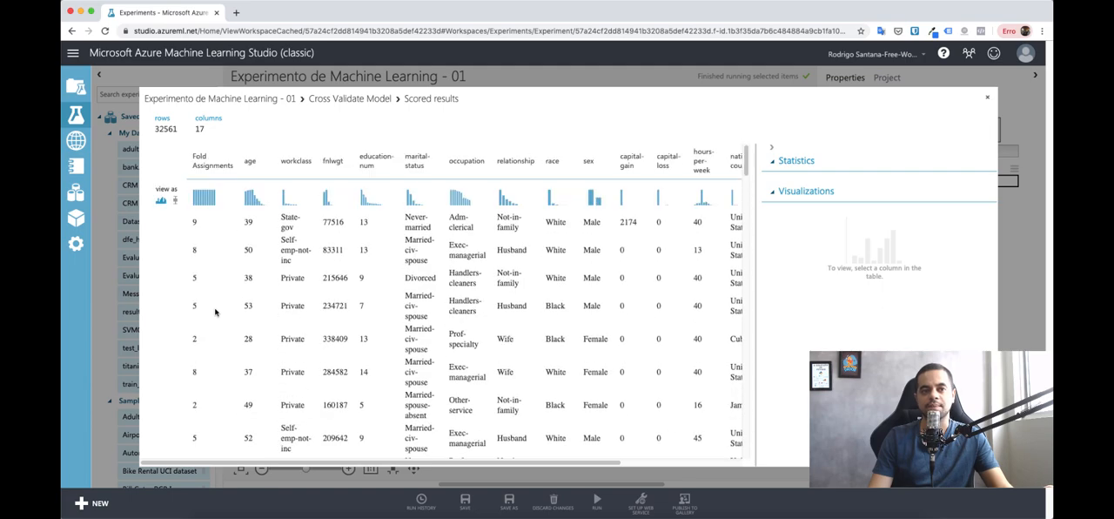
{"action": "left_click", "coordinate": [204, 227]}
{"action": "scroll", "coordinate": [202, 261], "scroll_direction": "down", "scroll_amount": 5}
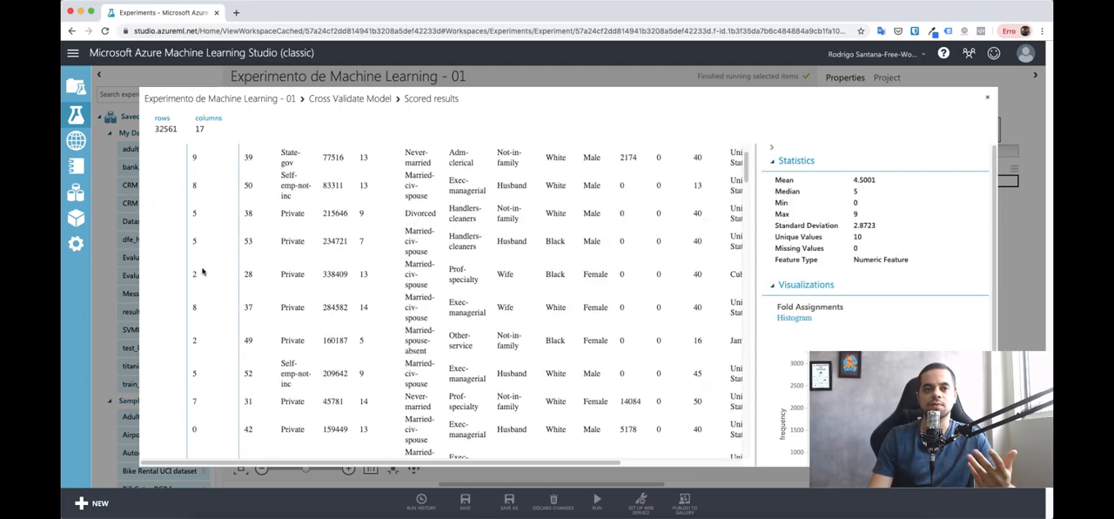
{"action": "scroll", "coordinate": [203, 271], "scroll_direction": "down", "scroll_amount": 1}
{"action": "scroll", "coordinate": [202, 271], "scroll_direction": "up", "scroll_amount": 10}
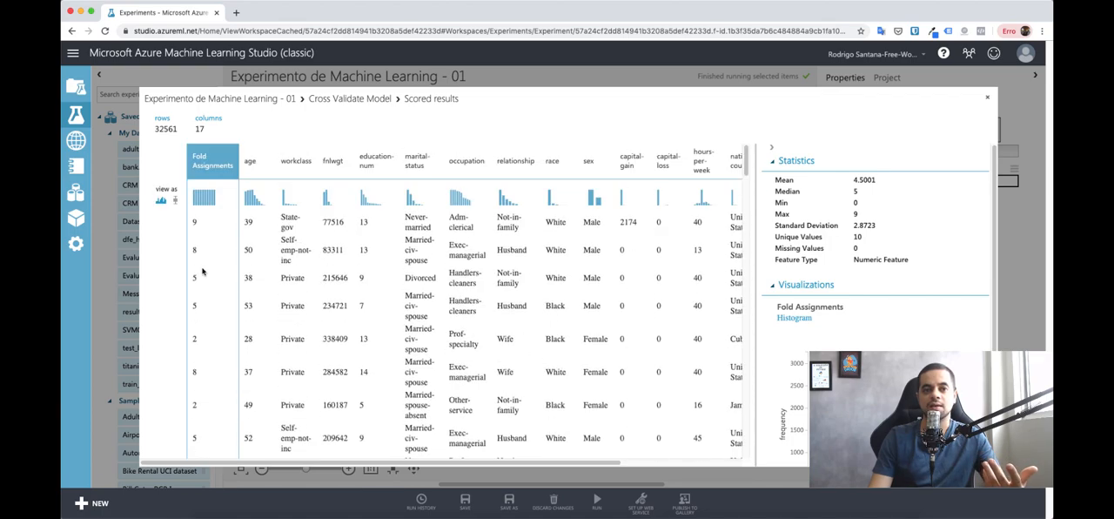
{"action": "left_click_drag", "start_coordinate": [247, 222], "coordinate": [700, 228]}
{"action": "left_click_drag", "start_coordinate": [527, 462], "coordinate": [648, 462]}
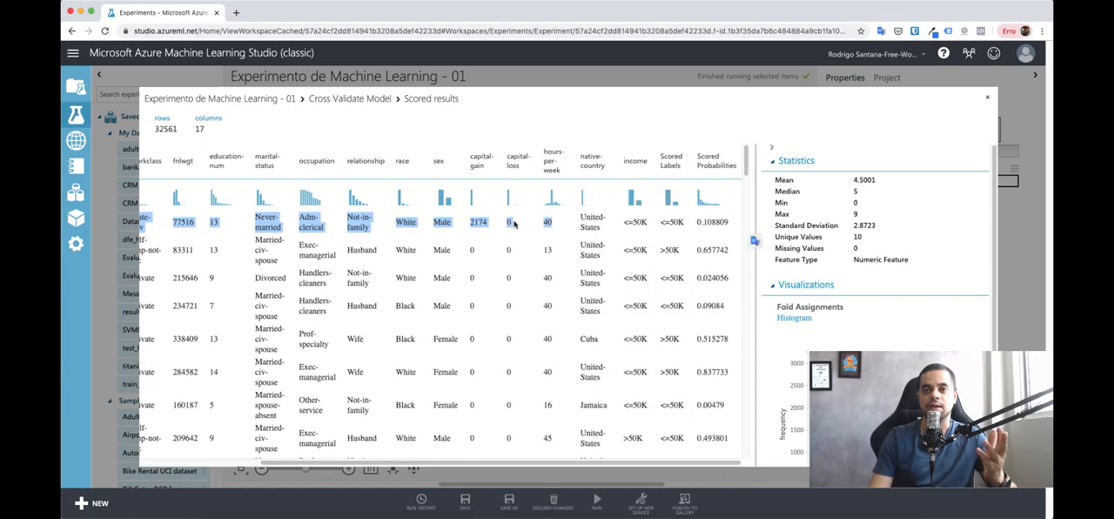
Step: Compare the first scored row's income value with its Scored Labels and Scored Probabilities values
{"action": "left_click_drag", "start_coordinate": [576, 223], "coordinate": [729, 223]}
{"action": "left_click", "coordinate": [612, 222]}
{"action": "left_click", "coordinate": [649, 229]}
{"action": "left_click", "coordinate": [686, 225]}
{"action": "left_click", "coordinate": [728, 223]}
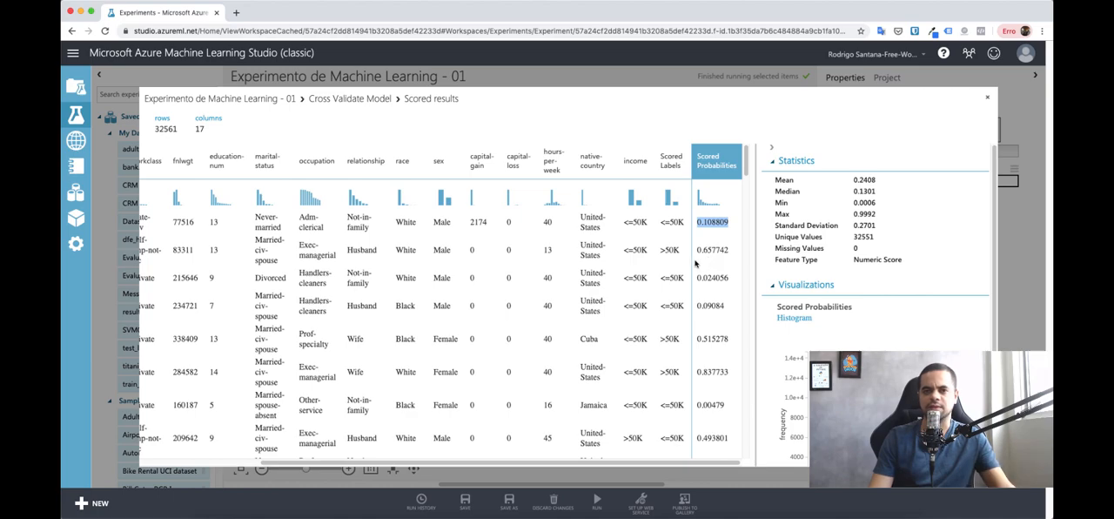
{"action": "left_click", "coordinate": [662, 224]}
Step: Check the second scored row's fold assignment and feature values, and compare its income with its scored label
{"action": "left_click", "coordinate": [677, 249]}
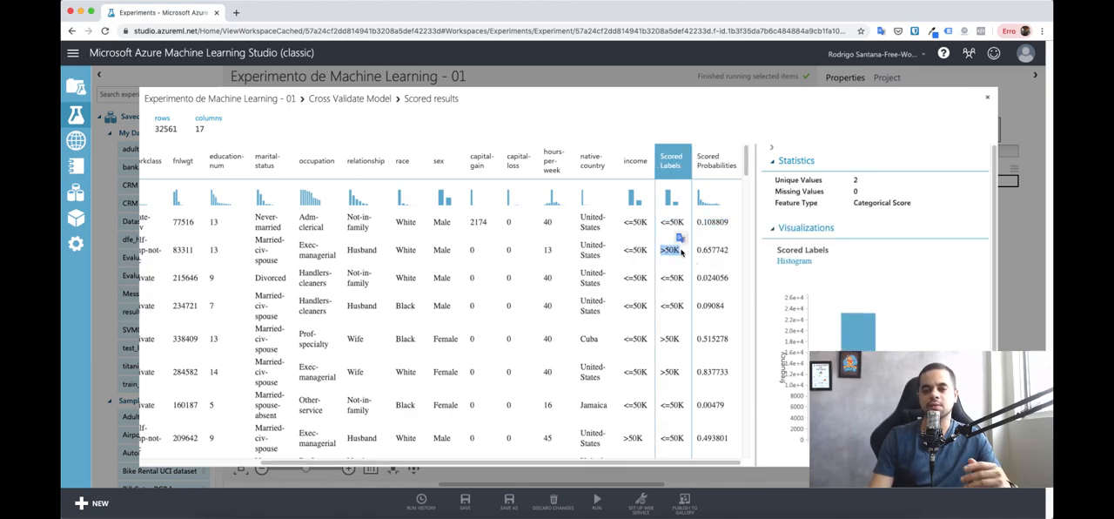
{"action": "scroll", "coordinate": [561, 470], "scroll_direction": "left", "scroll_amount": 10}
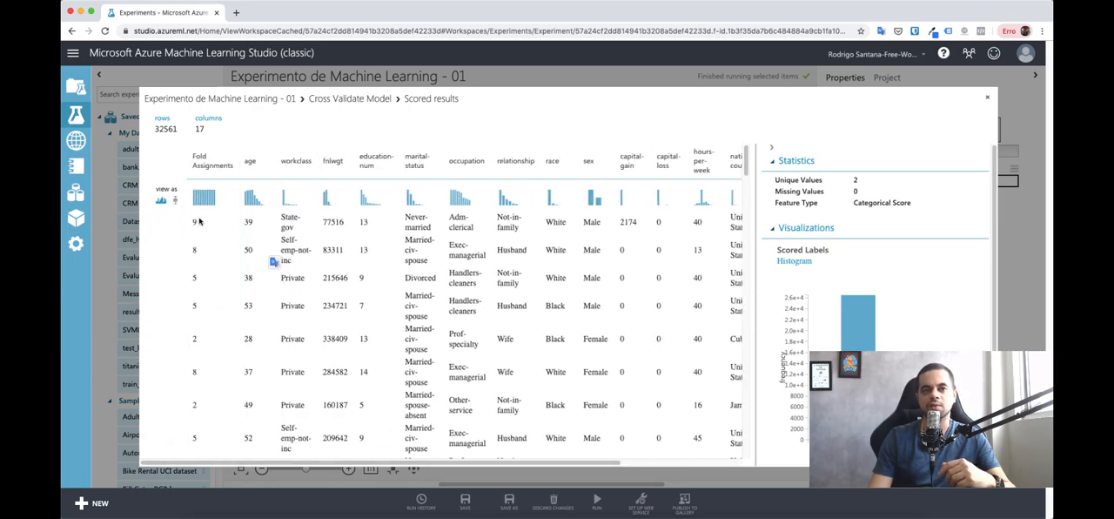
{"action": "left_click_drag", "start_coordinate": [202, 222], "coordinate": [331, 223]}
{"action": "left_click", "coordinate": [200, 249]}
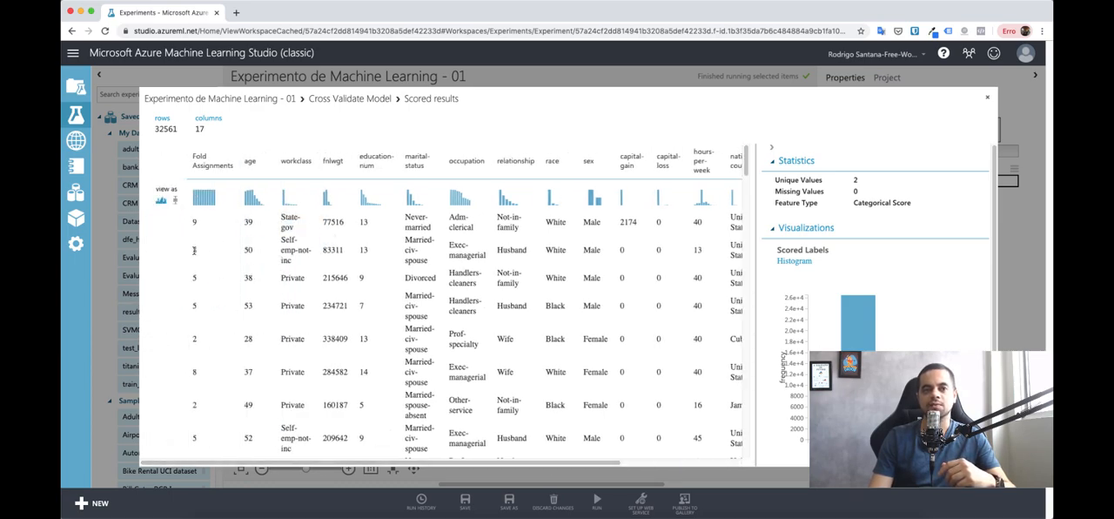
{"action": "left_click_drag", "start_coordinate": [279, 251], "coordinate": [315, 267]}
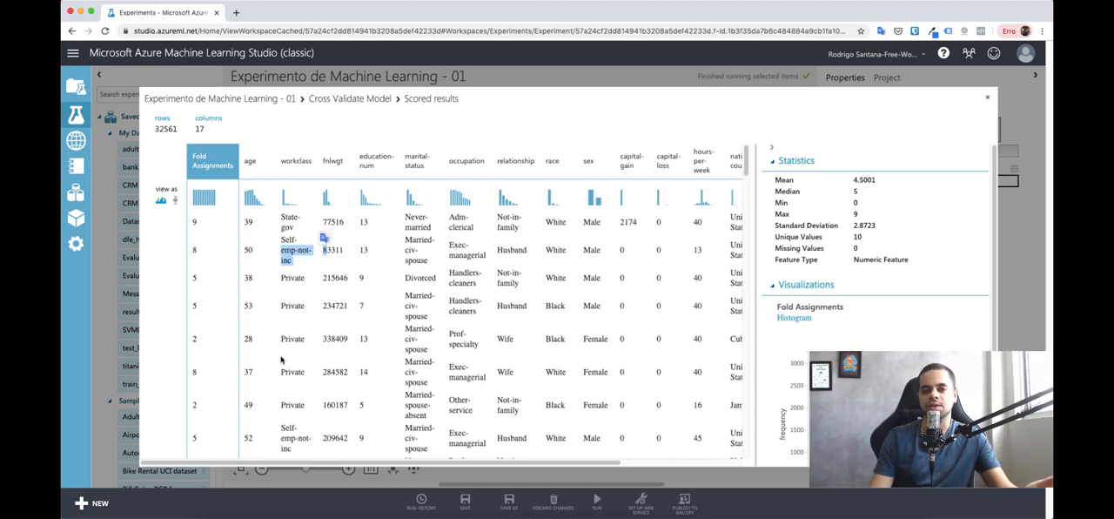
{"action": "scroll", "coordinate": [277, 457], "scroll_direction": "right", "scroll_amount": 5}
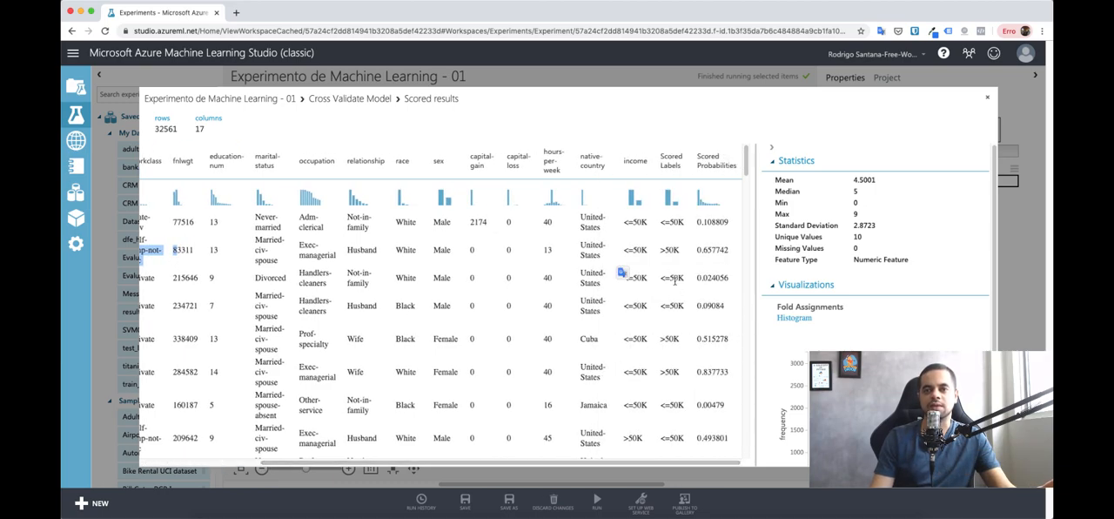
{"action": "left_click_drag", "start_coordinate": [624, 248], "coordinate": [681, 253]}
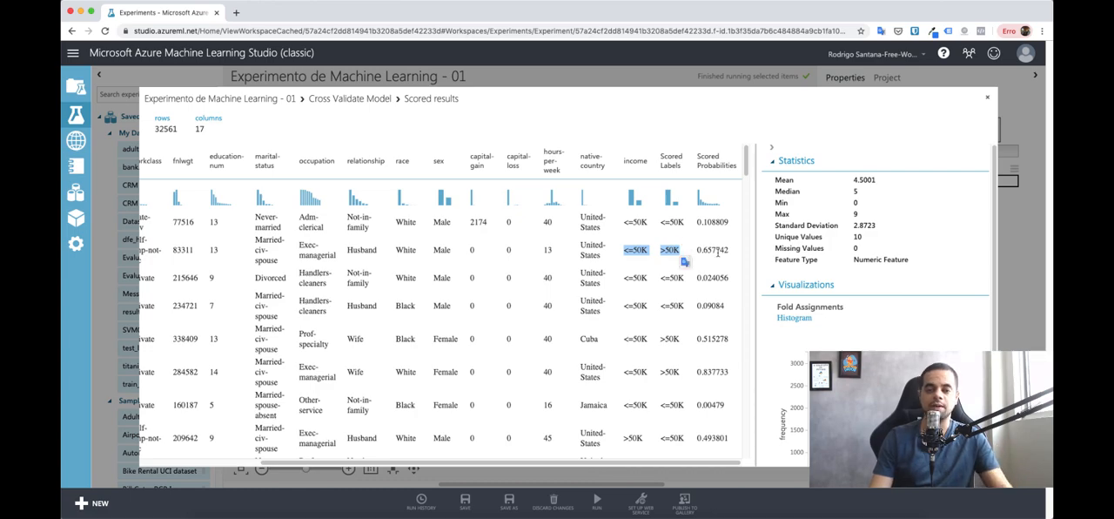
Step: Close the scored results and review the settings of the Train Model and Two-Class Support Vector Machine modules
{"action": "left_click", "coordinate": [988, 100]}
{"action": "left_click", "coordinate": [657, 412]}
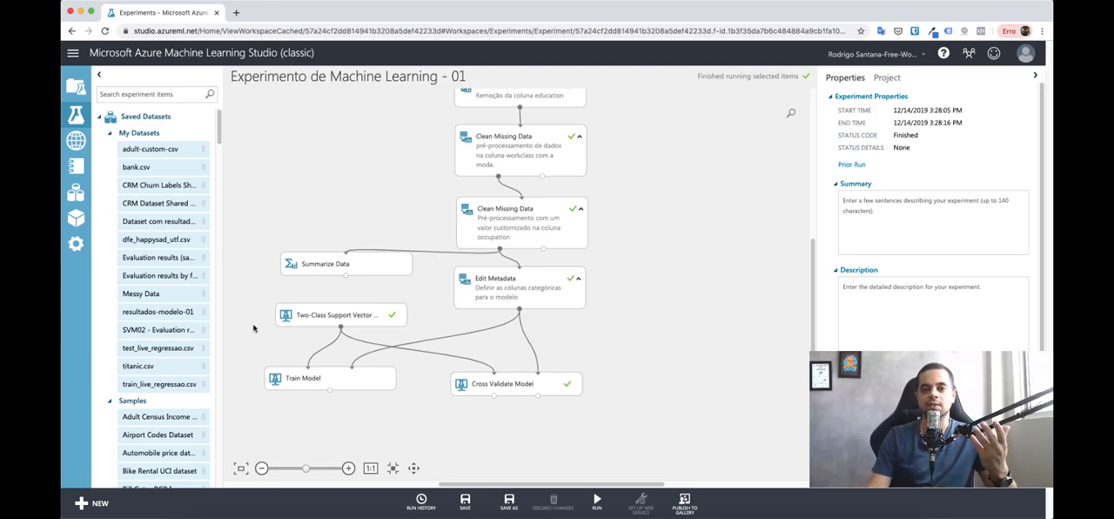
{"action": "left_click", "coordinate": [347, 380]}
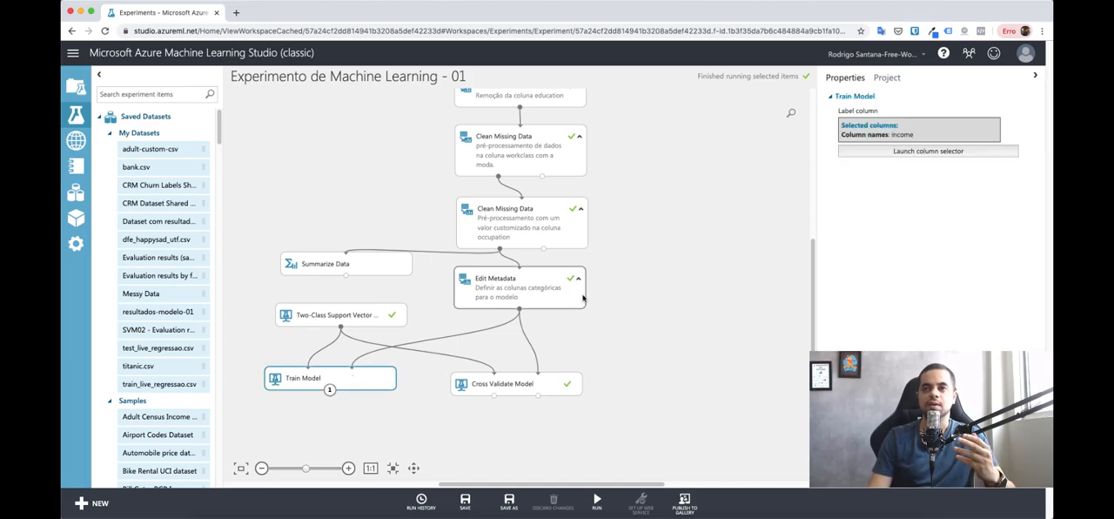
{"action": "left_click", "coordinate": [376, 318]}
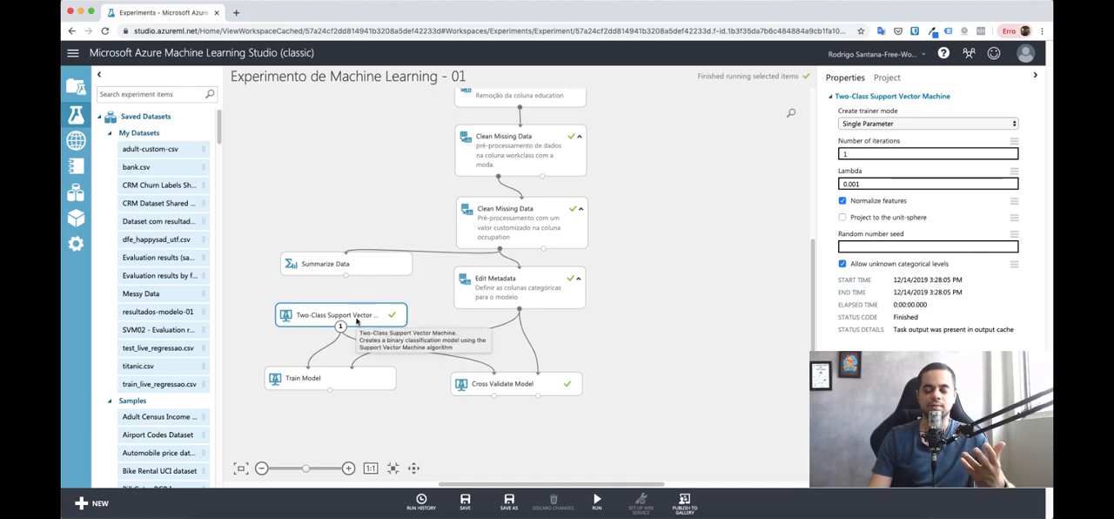
{"action": "left_click", "coordinate": [862, 183]}
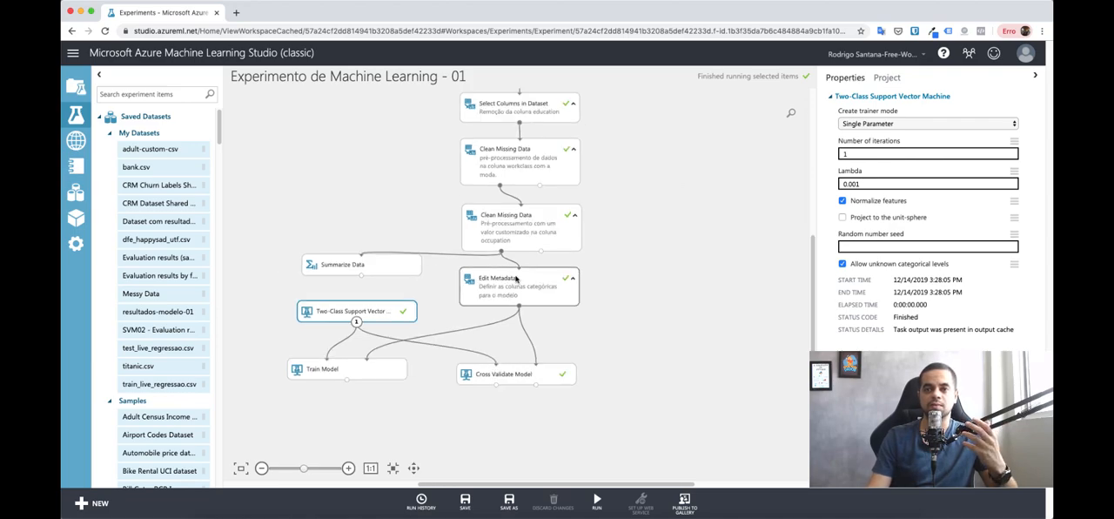
{"action": "scroll", "coordinate": [553, 284], "scroll_direction": "up", "scroll_amount": 3}
{"action": "scroll", "coordinate": [553, 284], "scroll_direction": "down", "scroll_amount": 4}
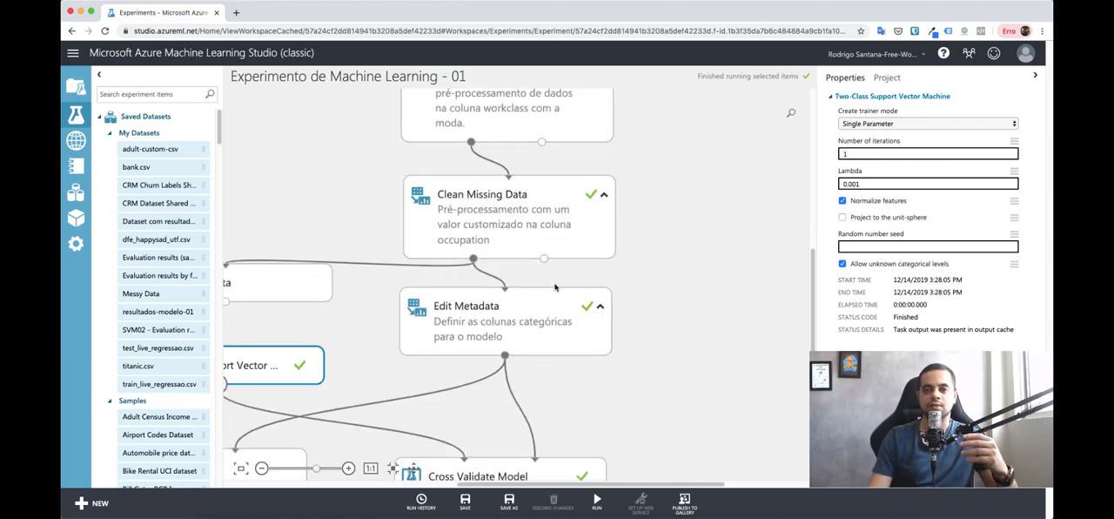